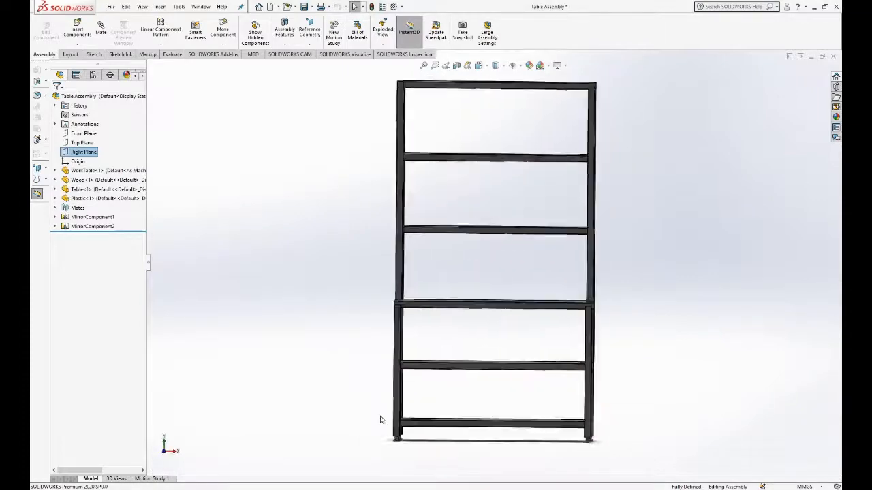
Step: Examine the finished table assembly from the front, side, top and isometric views
left_click(368, 415)
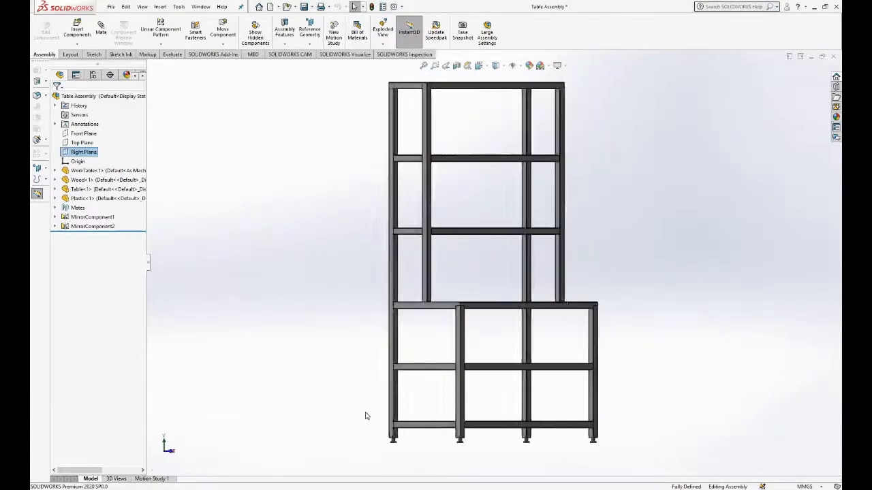
left_click(377, 402)
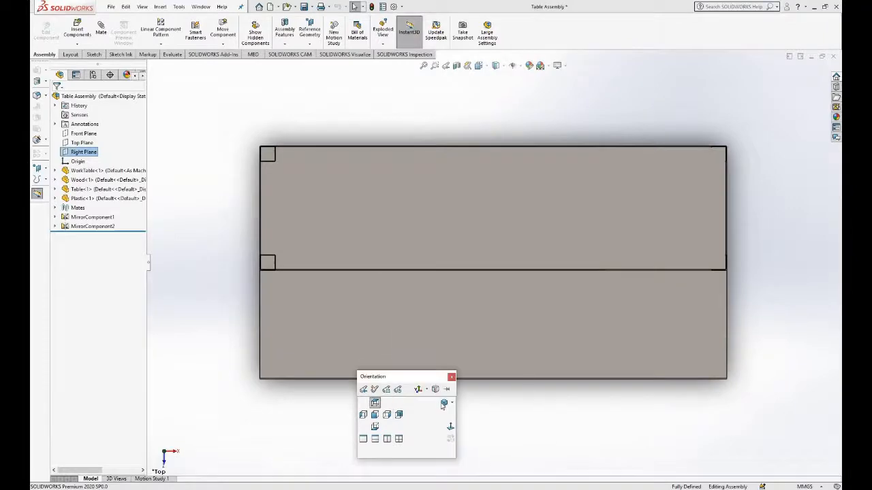
left_click(444, 402)
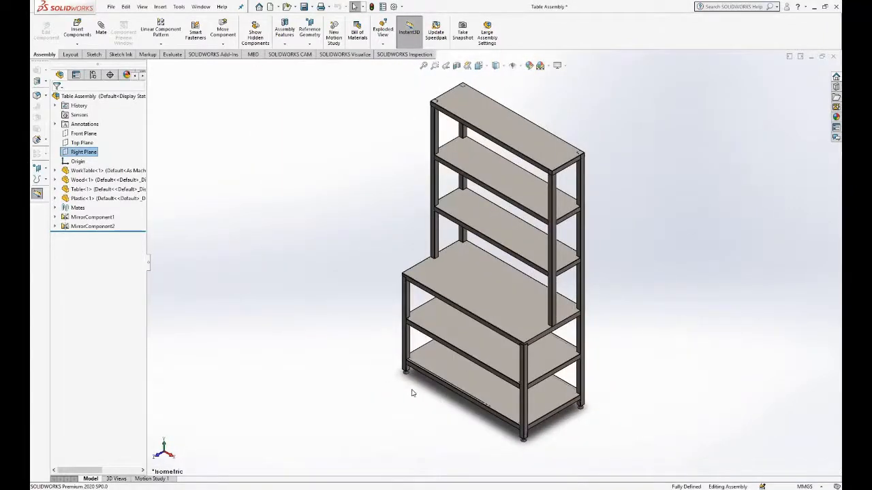
scroll(644, 199, "up", 2)
scroll(644, 198, "down", 3)
scroll(549, 190, "up", 2)
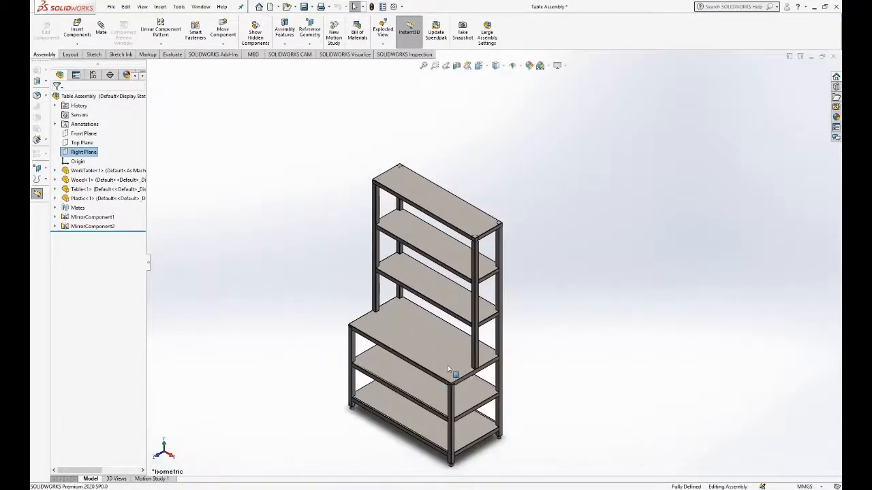
middle_click_drag(440, 331, 459, 320)
key("space")
left_click(542, 352)
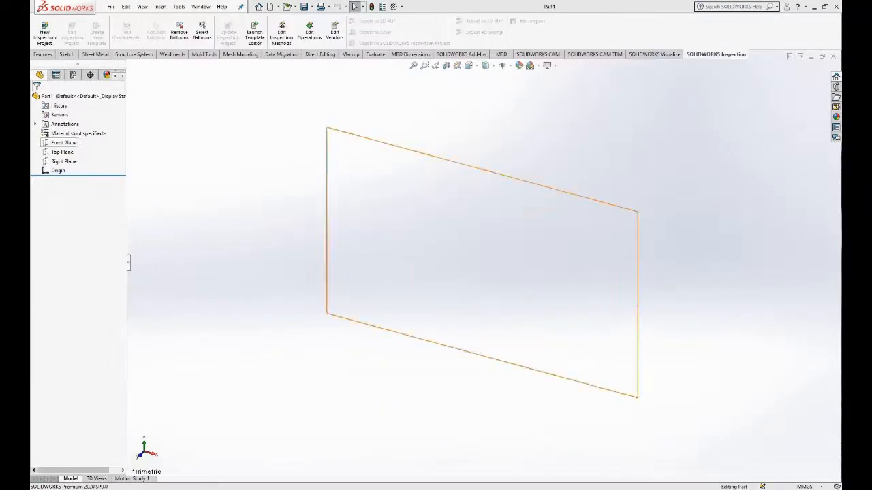
Step: Start a sketch on the Top Plane and draw a center rectangle about 91 mm deep from the origin
left_click(63, 142)
left_click(62, 152)
left_click(67, 137)
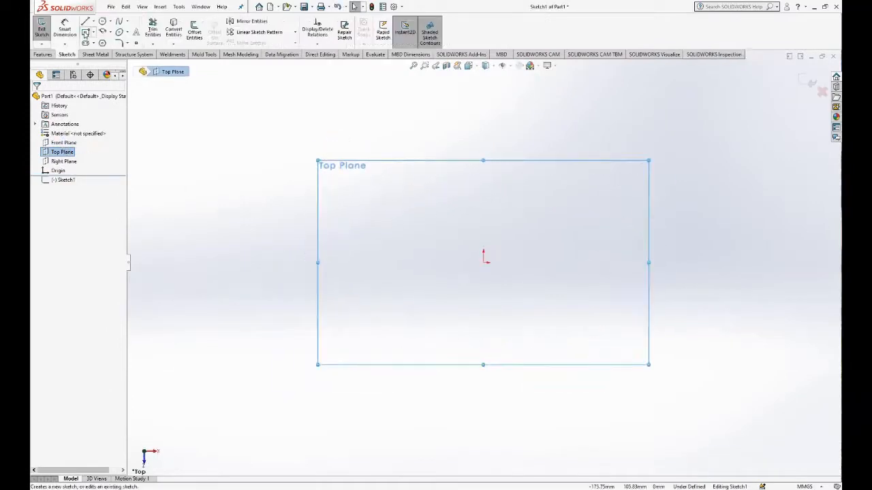
left_click(86, 32)
left_click(483, 263)
key("Escape")
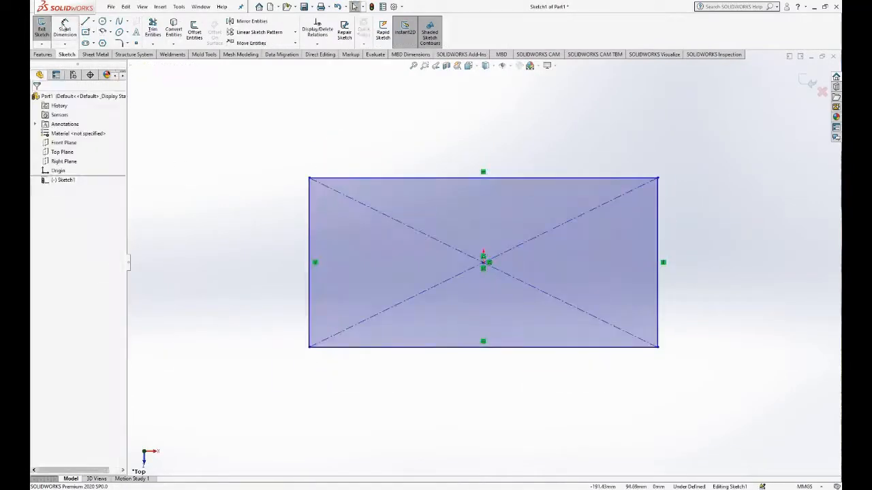
Step: Dimension the rectangle's short side to 560 mm
left_click(65, 29)
left_click(309, 248)
left_click(271, 256)
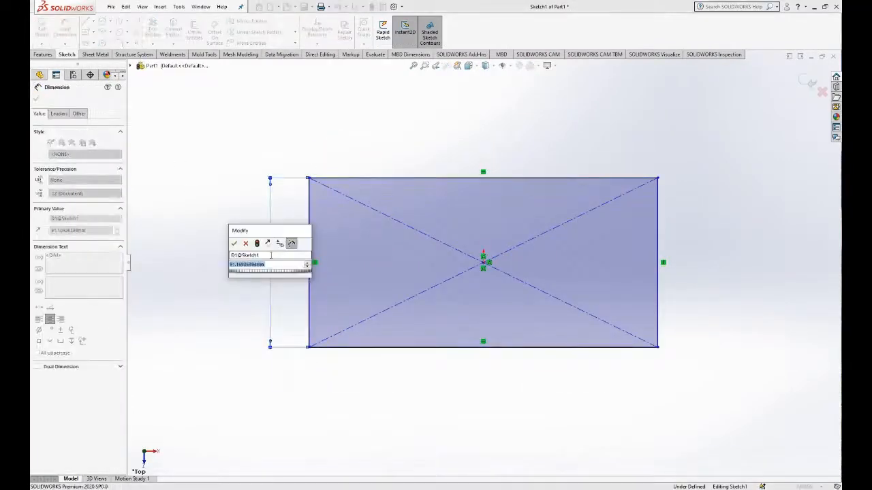
type("560")
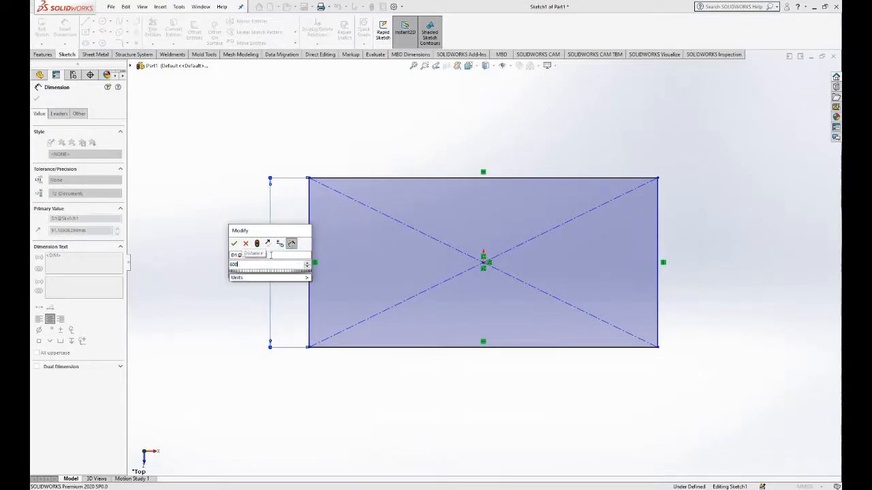
key("Return")
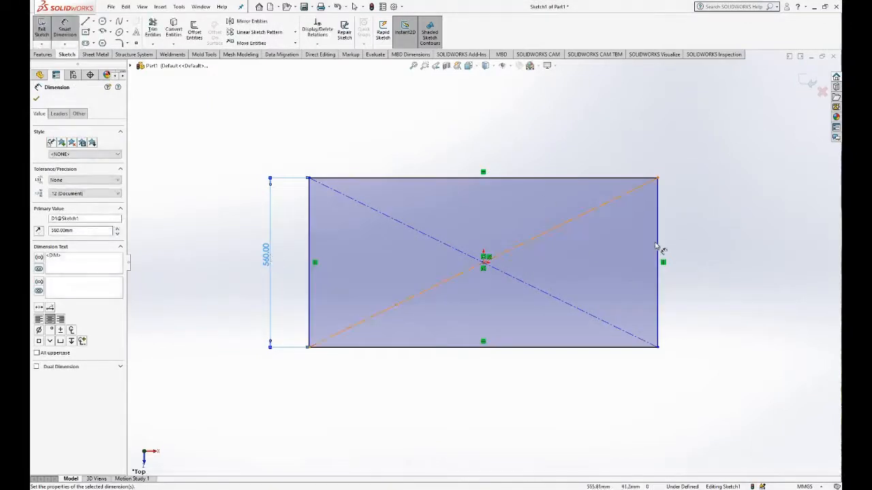
Step: Dimension the rectangle's long side with the expression 1200-40, giving 1160 mm
left_click(583, 179)
left_click(524, 156)
type("1200")
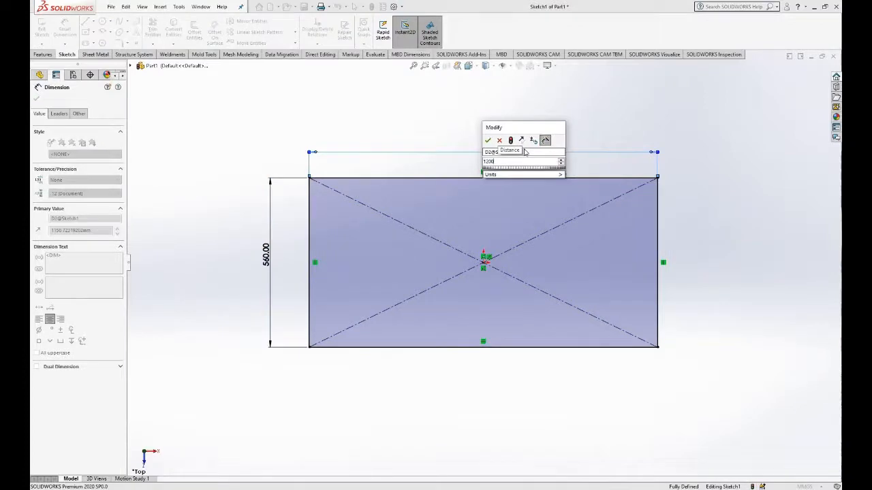
type("-40")
key("Return")
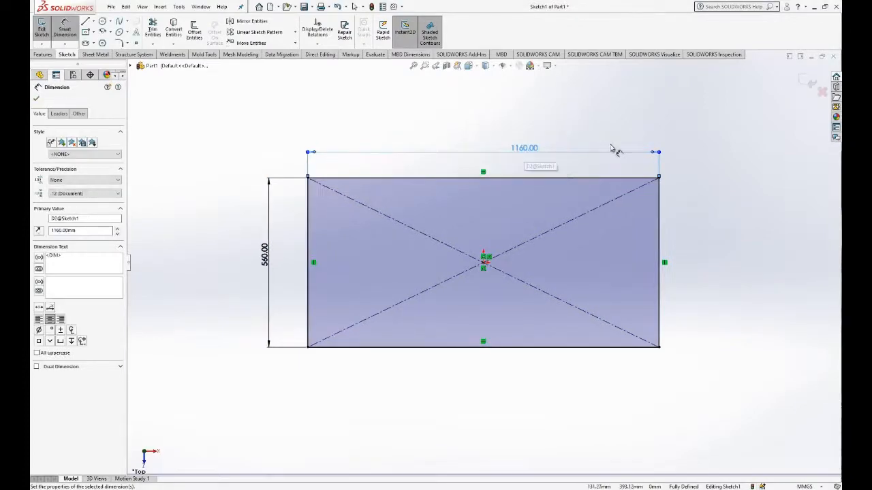
key("Escape")
Step: Convert the rectangle's sides to construction lines, switch to the isometric view and exit the sketch
left_click(528, 201)
left_click(523, 188)
key("space")
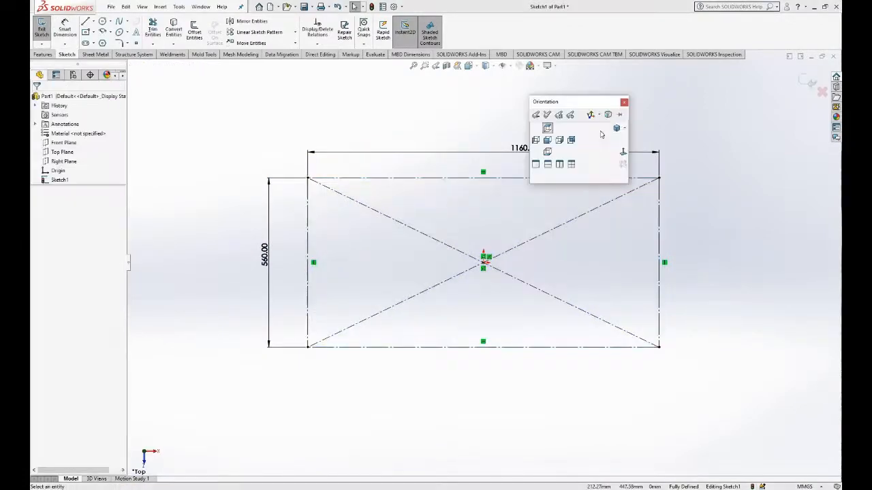
left_click(616, 128)
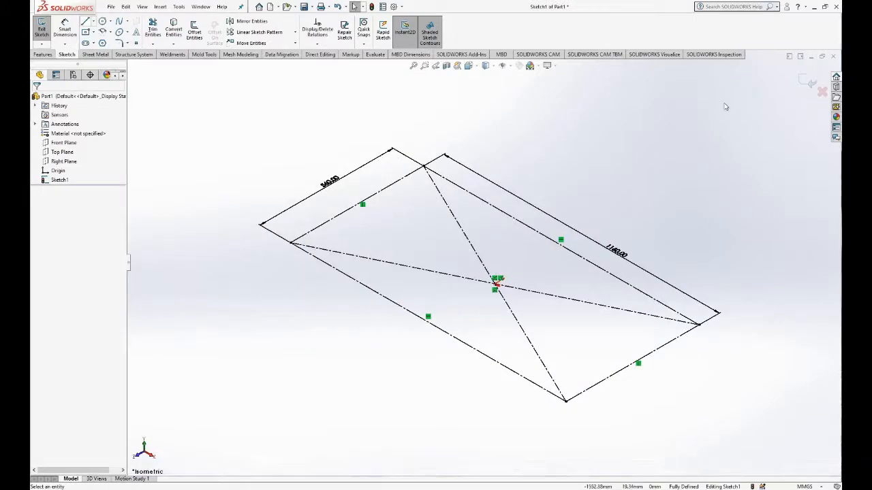
left_click(808, 83)
Step: Start a 3D sketch and draw a vertical line about 532 mm long upward from the rectangle's left corner
left_click(66, 54)
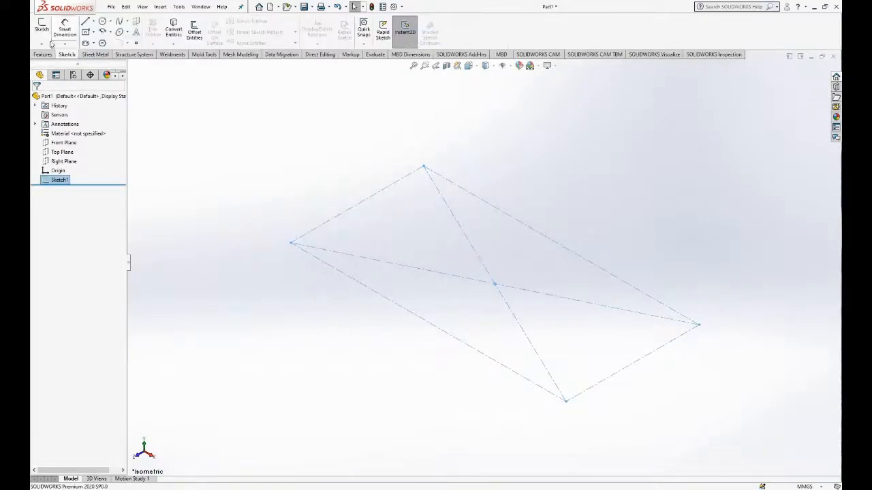
left_click(41, 43)
left_click(60, 69)
left_click(85, 22)
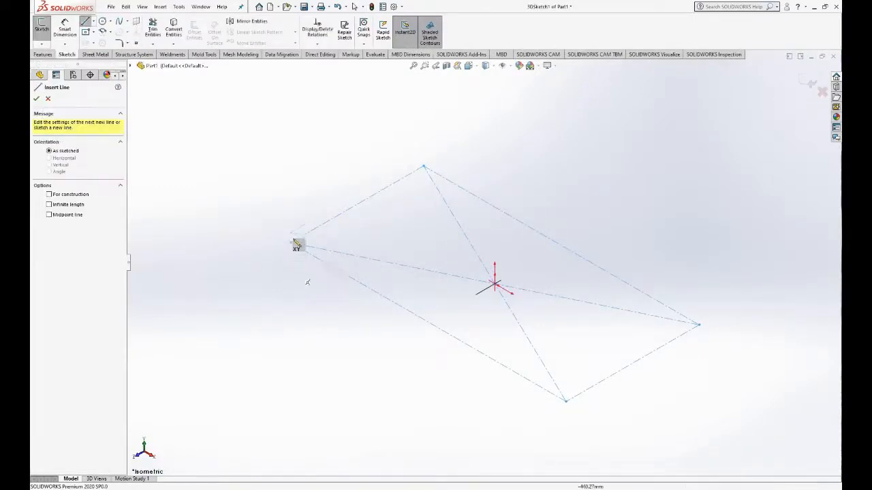
left_click(291, 242)
left_click(291, 97)
key("Escape")
Step: Draw vertical lines upward from the rectangle's front, right and back corners, the right one about 901 mm long
left_click(85, 22)
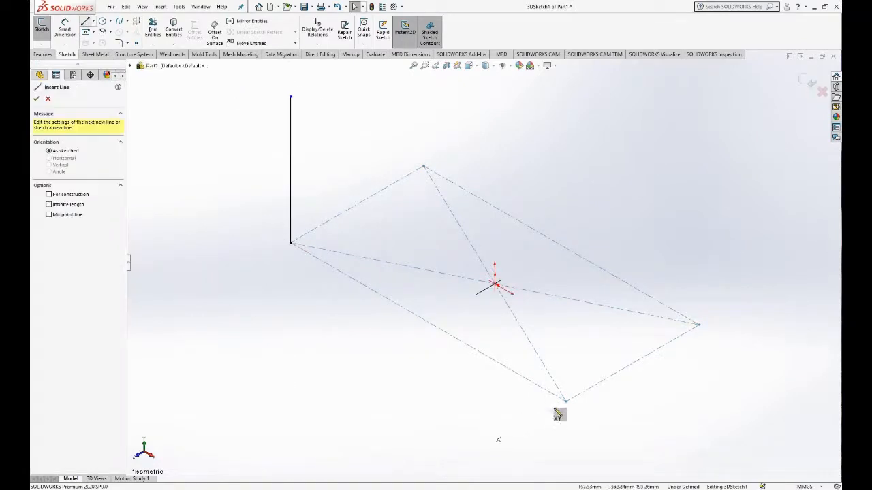
left_click(565, 401)
left_click(526, 196)
key("Escape")
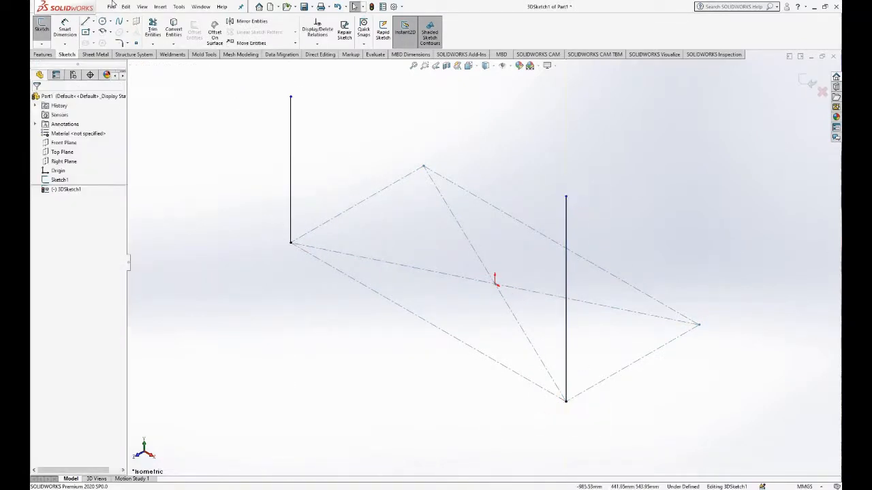
left_click(698, 324)
key("Escape")
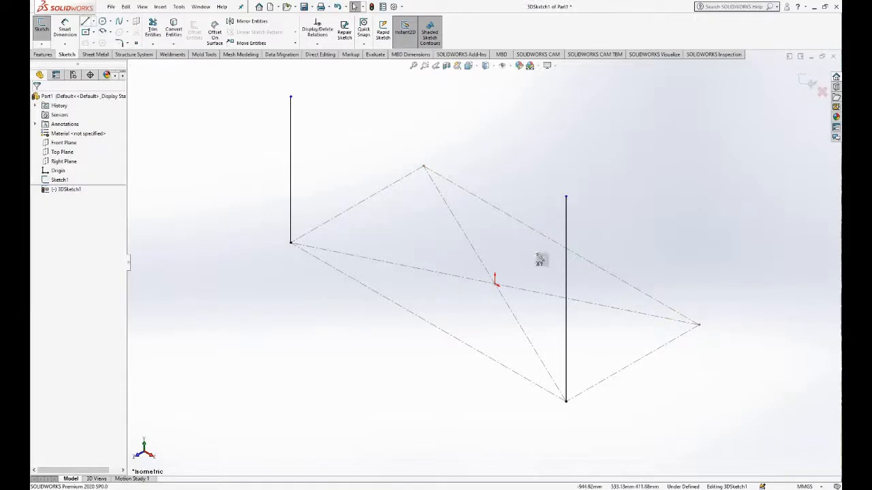
left_click(700, 325)
left_click(701, 78)
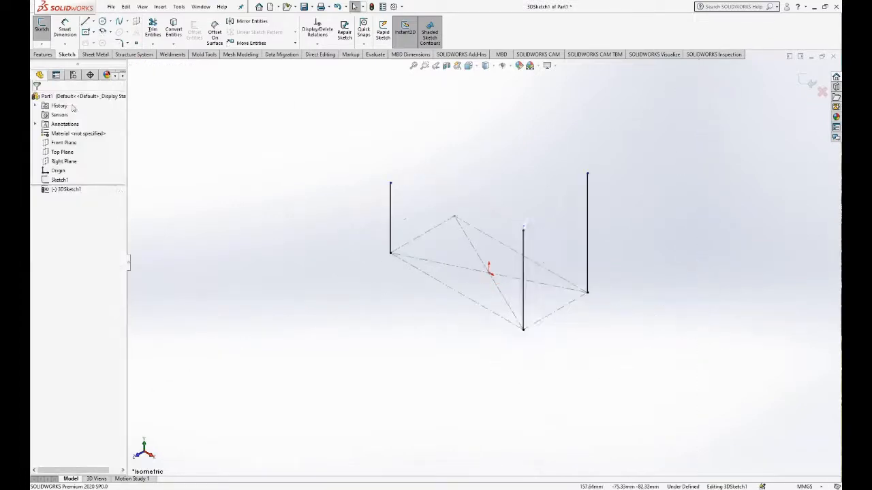
left_click(85, 23)
left_click(455, 217)
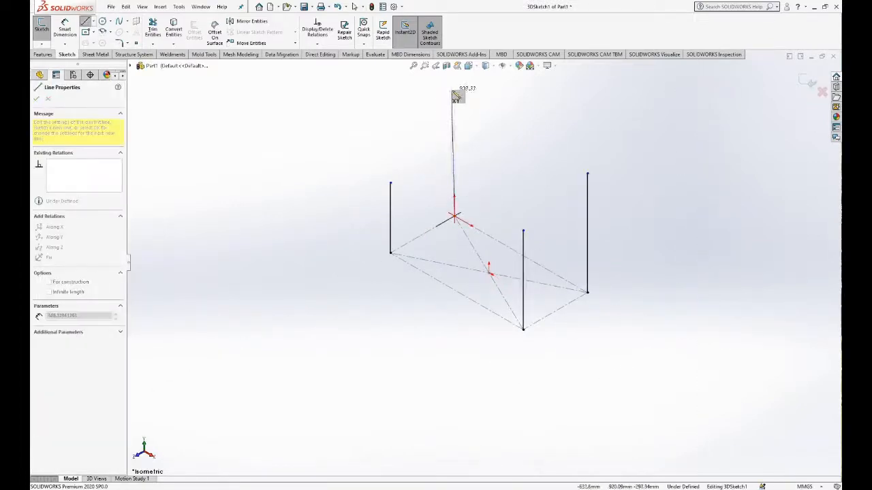
key("Escape")
Step: Dimension the vertical line at the left corner to 800 mm
left_click(64, 29)
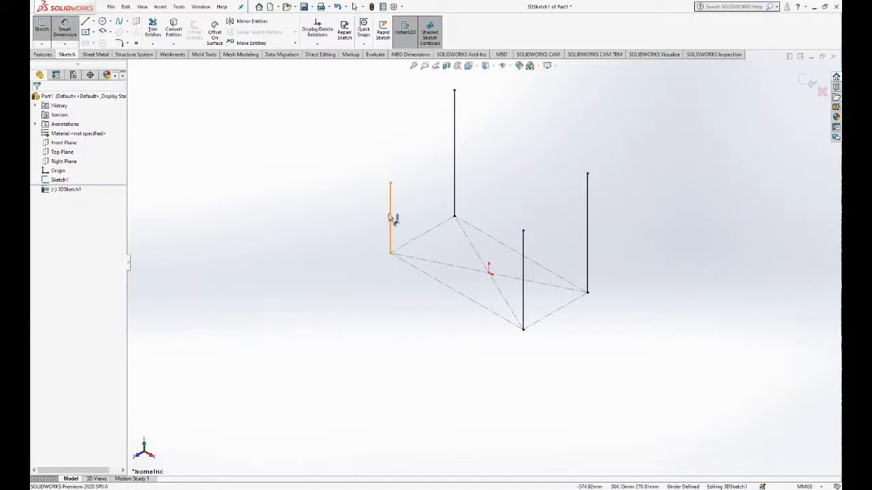
left_click(391, 218)
left_click(365, 222)
type("850")
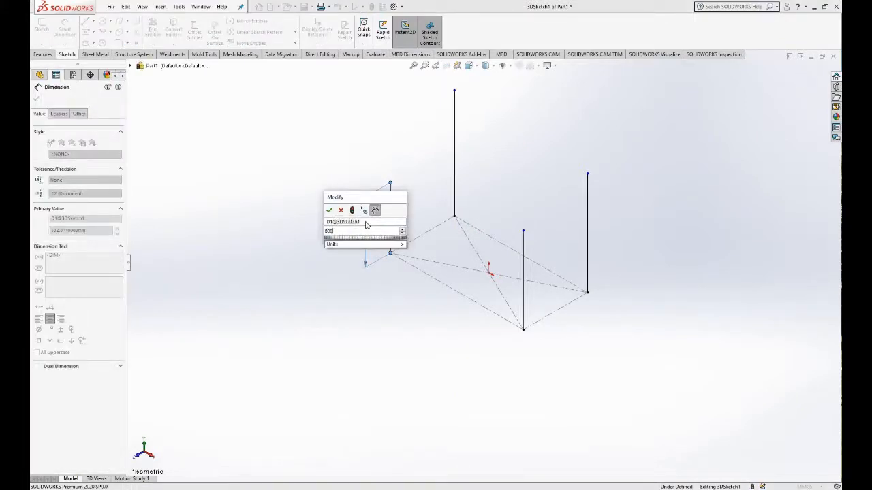
key("Return")
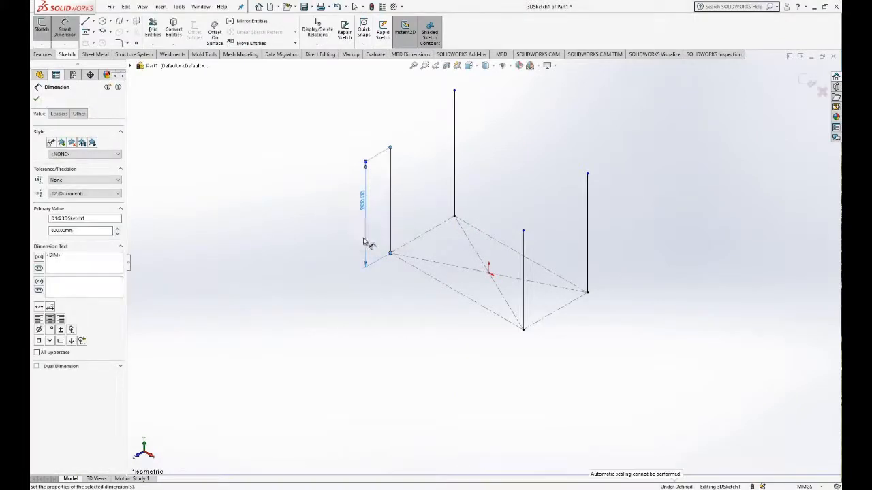
key("Escape")
key("Escape")
Step: Make the vertical line at the front corner equal in length to the 800 mm line
left_click(390, 204)
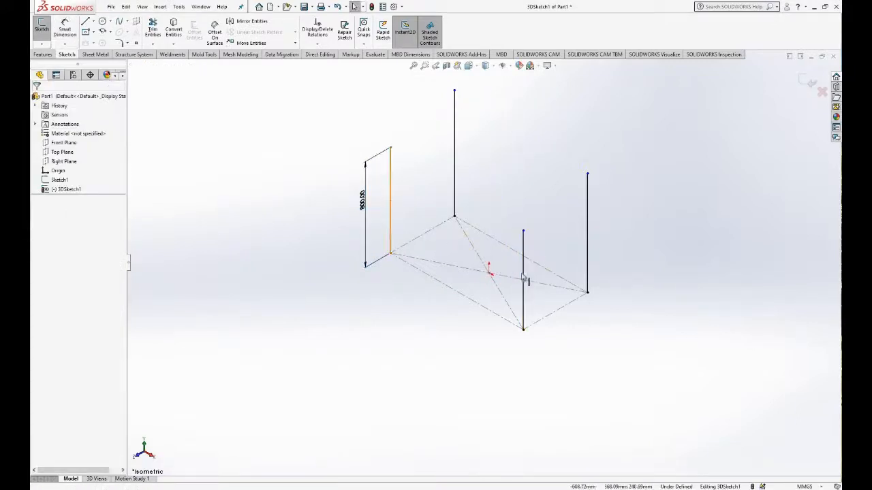
left_click(523, 279, "ctrl")
key("Escape")
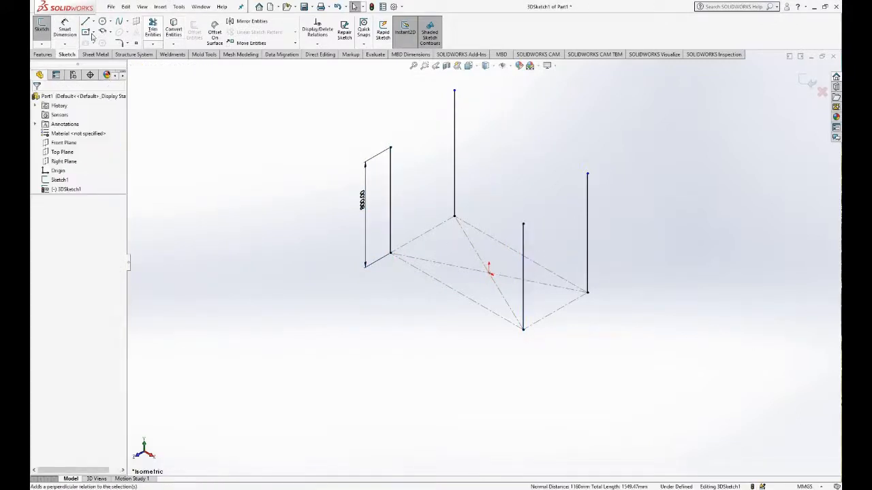
Step: Dimension the vertical line at the right corner with the expression 800+800+550, giving 2150 mm
left_click(65, 31)
left_click(587, 204)
left_click(651, 215)
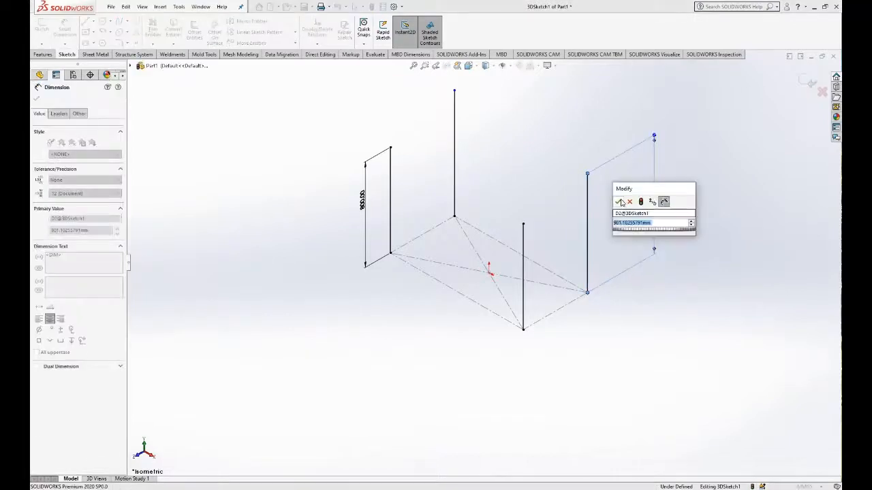
type("800+8")
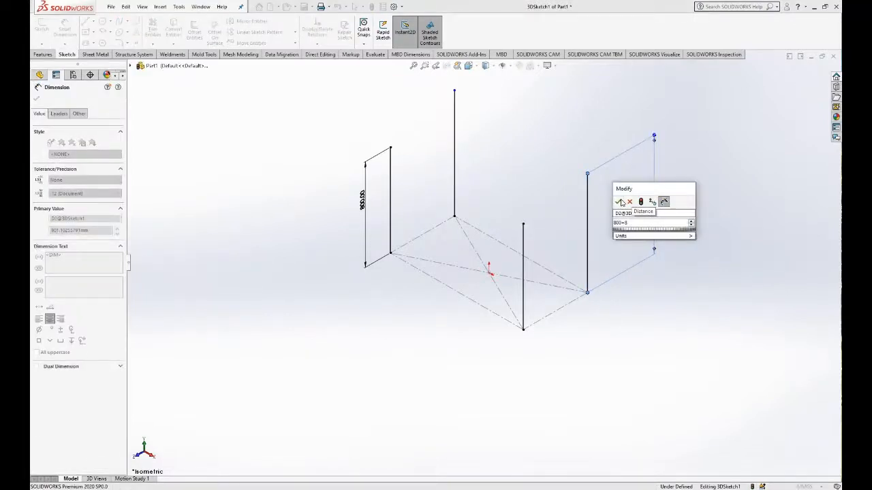
type("00+550")
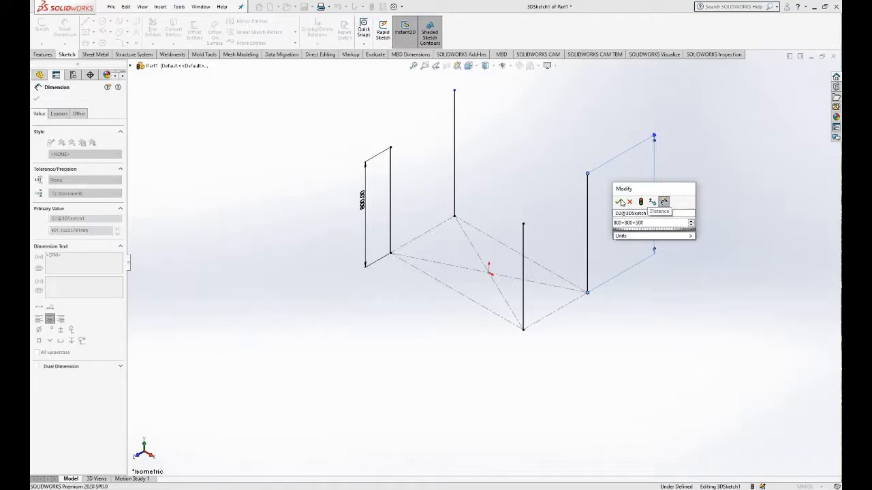
left_click(619, 202)
key("Escape")
Step: Make the vertical line at the back corner equal to the 2150 mm line and exit the 3D sketch
scroll(621, 204, "up", 3)
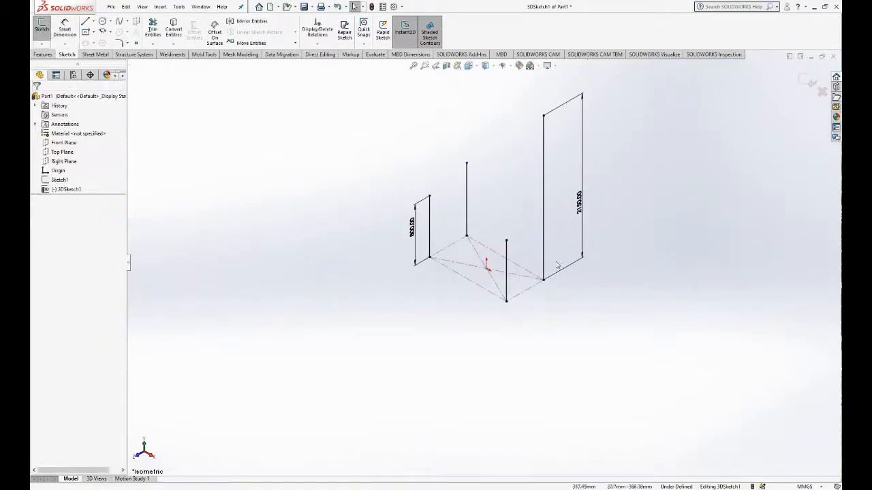
left_click(468, 185)
left_click(545, 173, "ctrl")
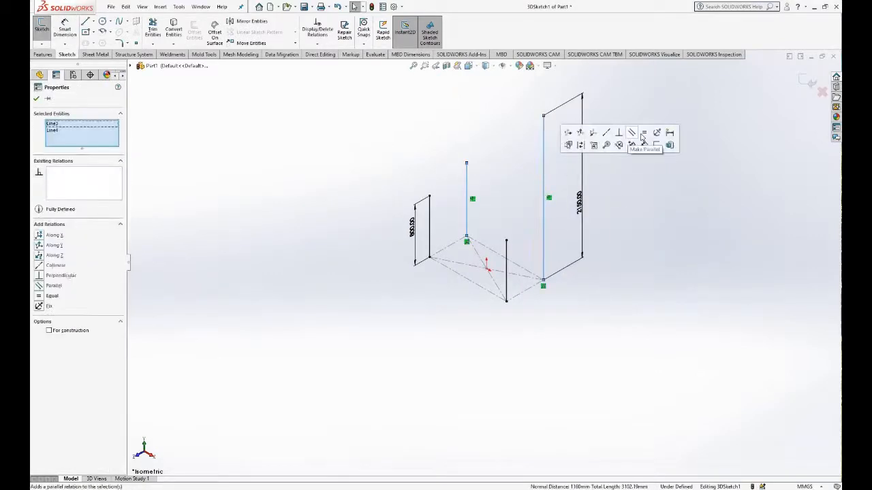
left_click(643, 135)
left_click(656, 240)
scroll(613, 230, "up", 3)
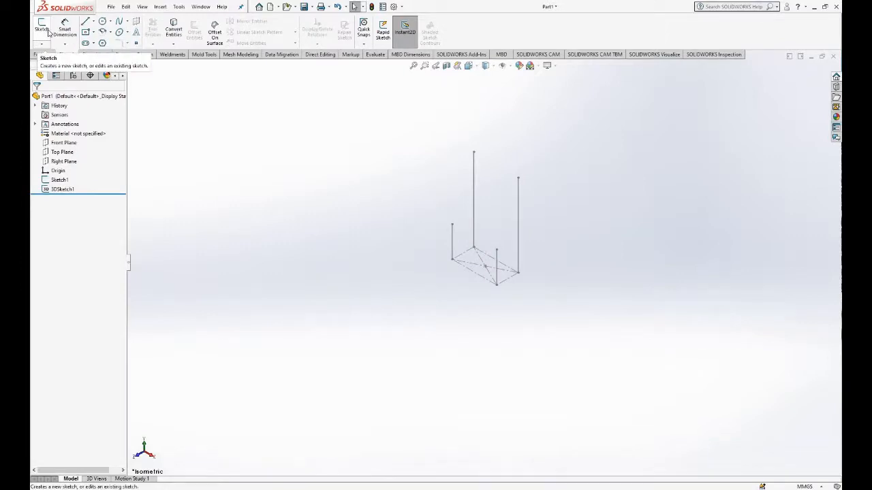
Step: Create structural members from ISO square tube 40 x 40 x 2.6 along the four vertical lines of the 3D sketch
left_click(173, 54)
left_click(91, 31)
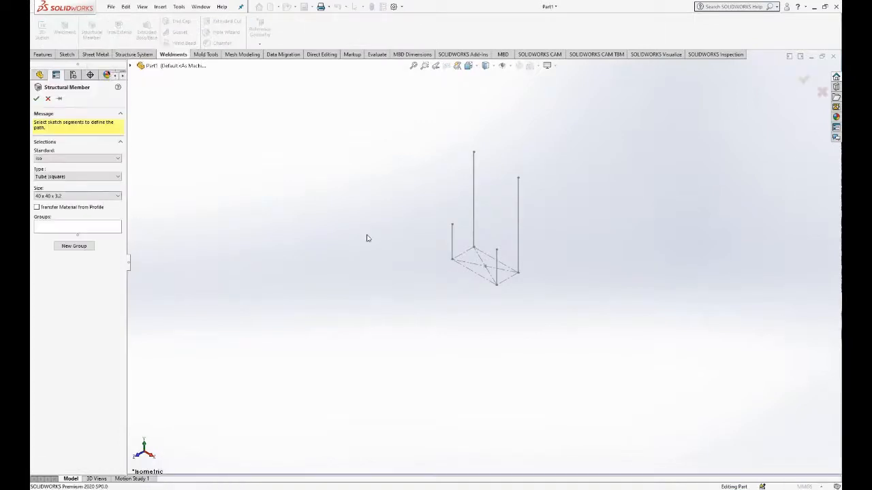
left_click(86, 196)
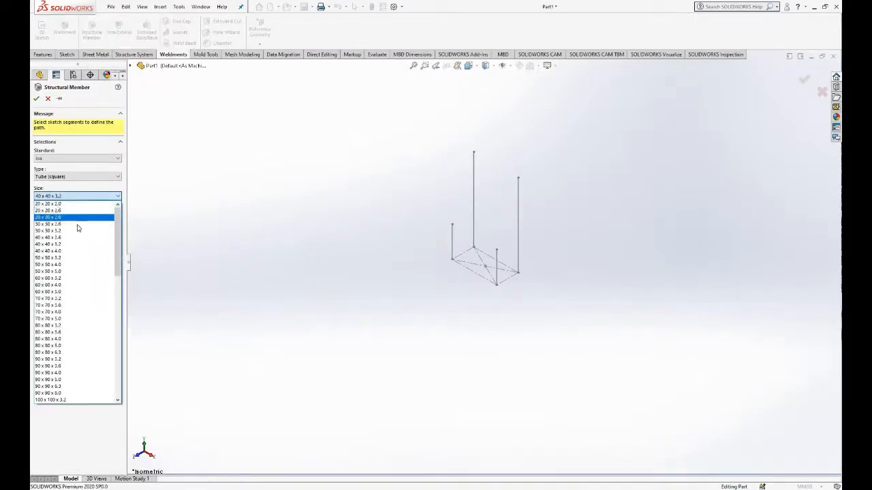
left_click(49, 237)
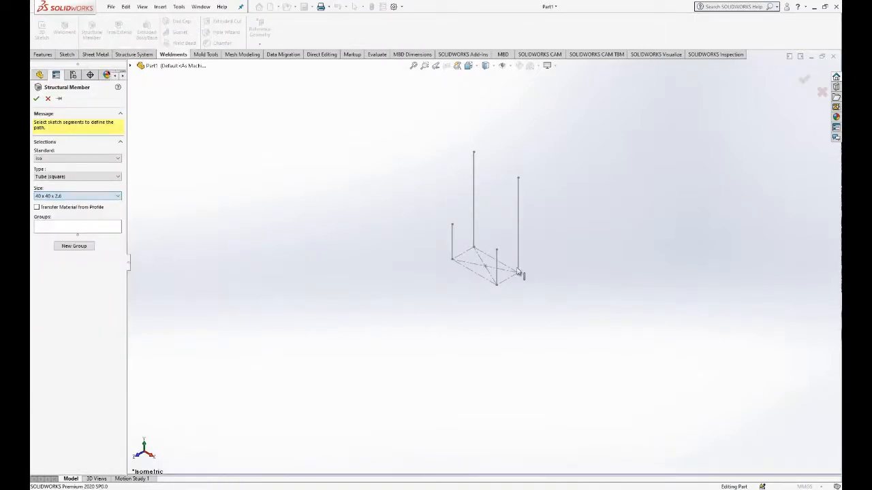
scroll(516, 271, "down", 3)
left_click(513, 245)
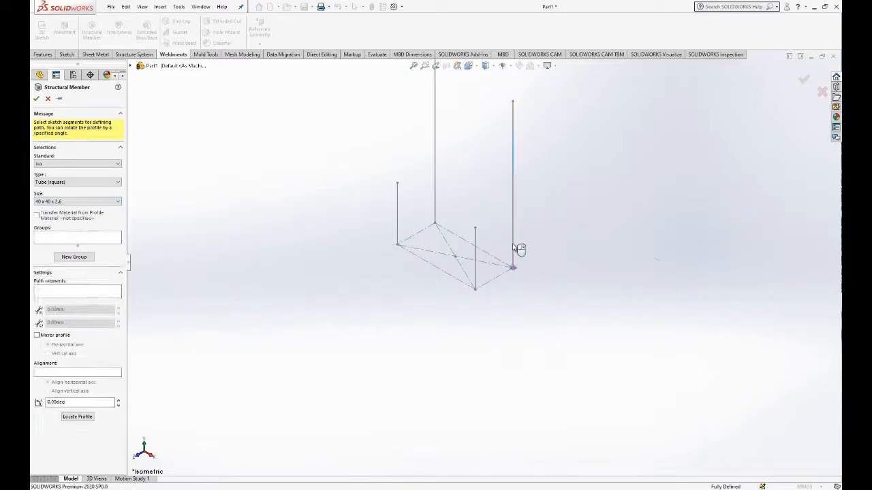
left_click(435, 187)
left_click(398, 221)
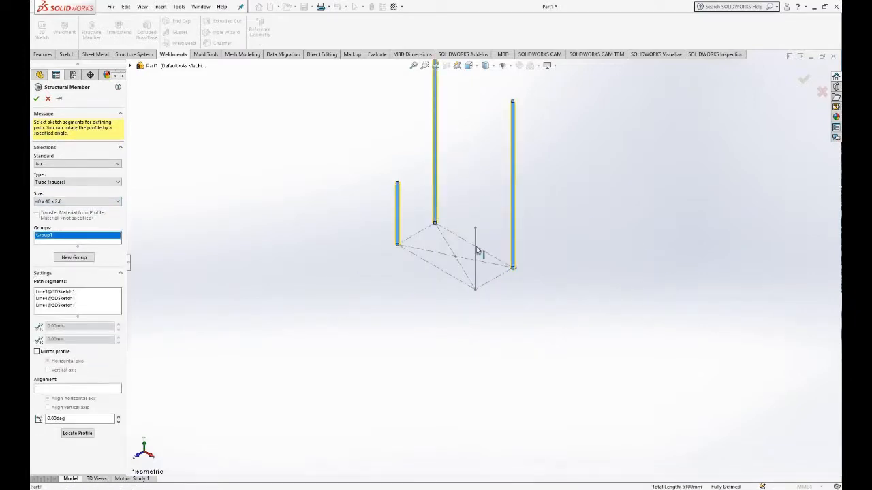
left_click(476, 247)
left_click(37, 98)
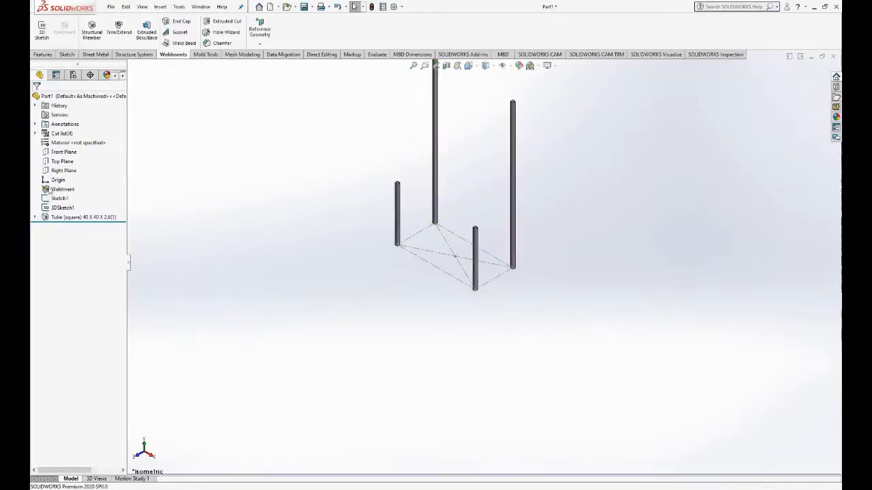
Step: Edit the tube's profile sketch, viewed normal to its plane, and set the wall thickness to 1.2 mm
left_click(35, 217)
left_click(75, 237)
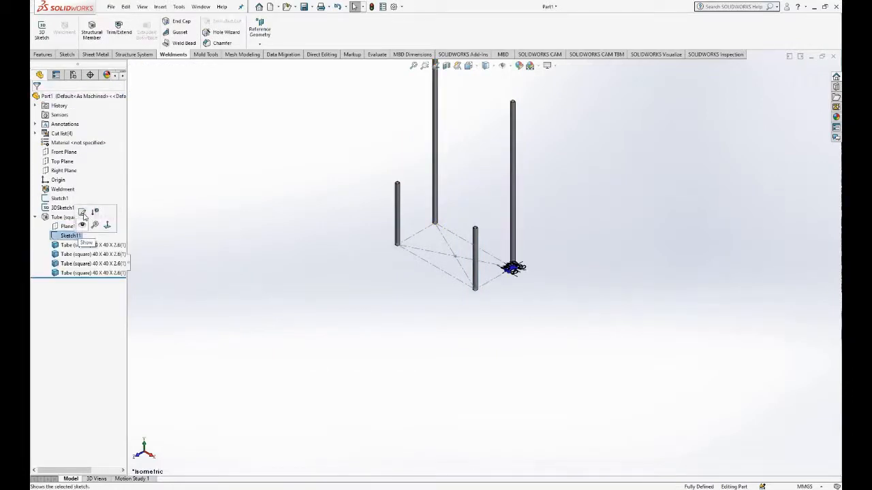
left_click(82, 212)
scroll(512, 268, "down", 8)
key("space")
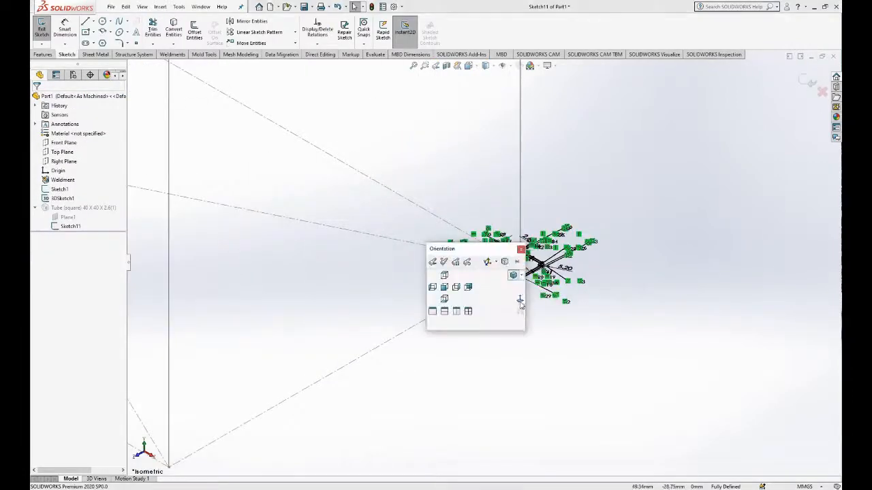
left_click(513, 269)
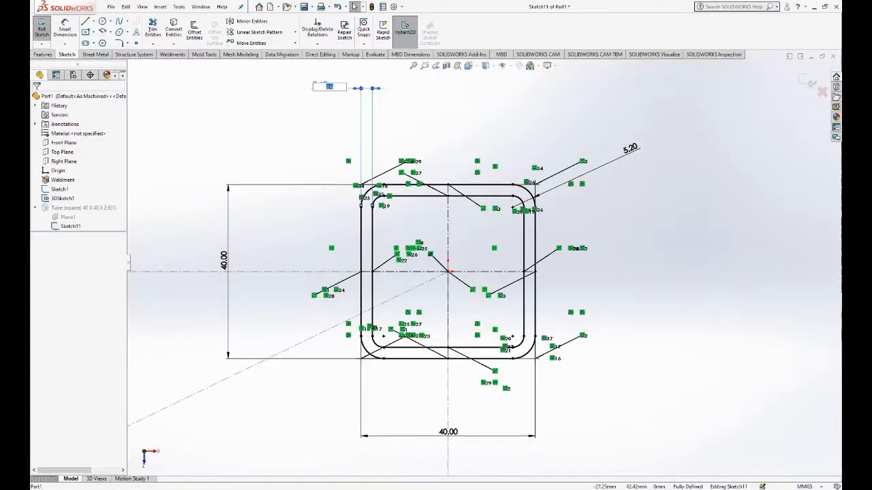
key("Return")
Step: Set the profile's outer corner radius to 2.4 mm and exit the sketch
double_click(632, 151)
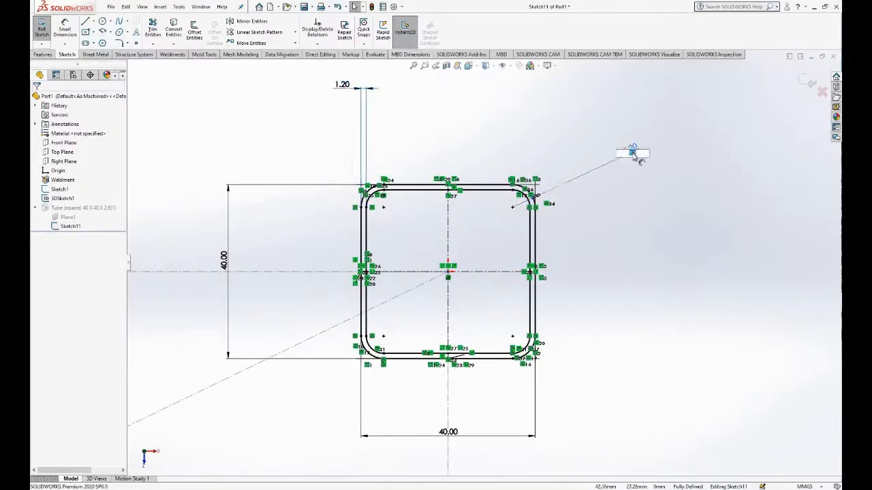
type("2.4")
key("Return")
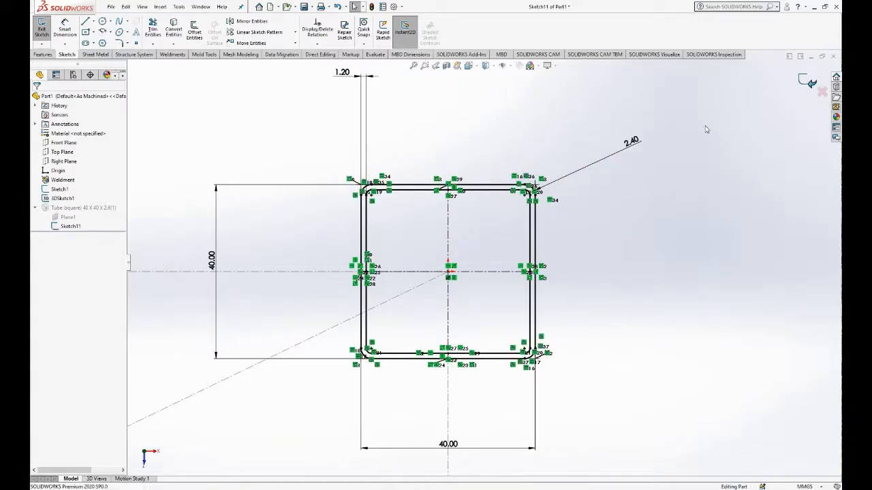
key("space")
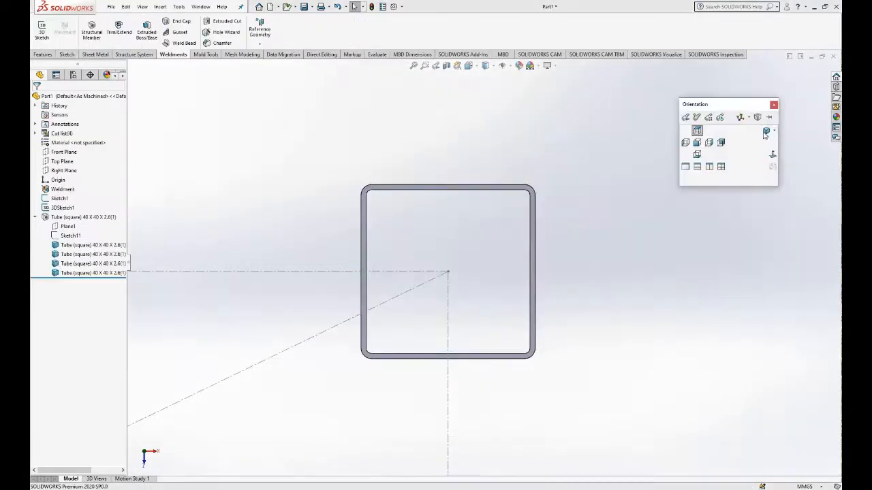
left_click(765, 131)
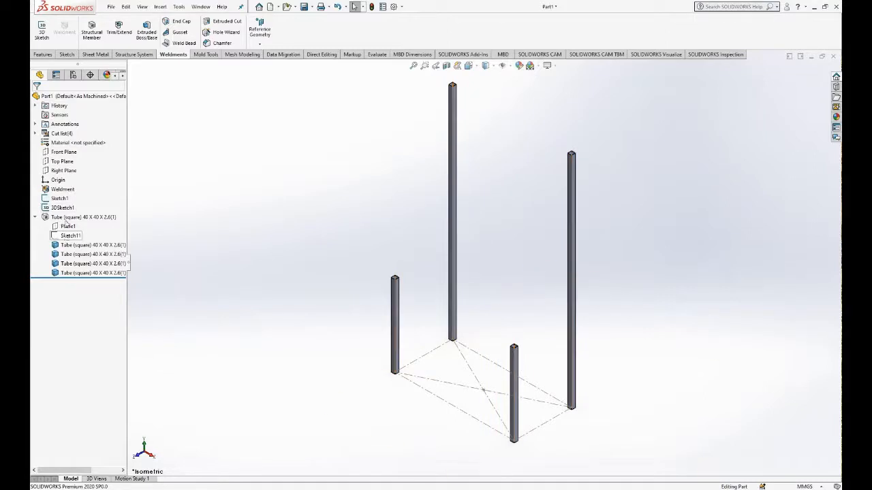
Step: Hide the 3D sketch and the base rectangle sketch so only the four tubes show
right_click(63, 208)
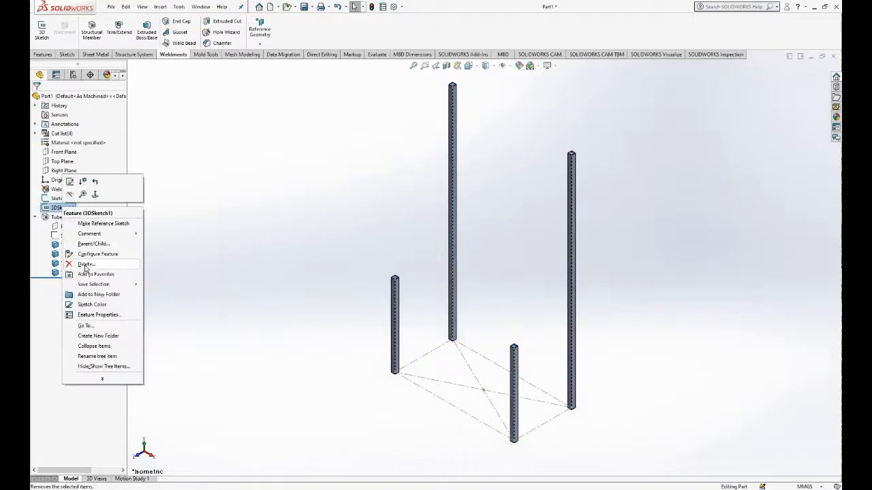
left_click(69, 195)
right_click(64, 200)
left_click(71, 187)
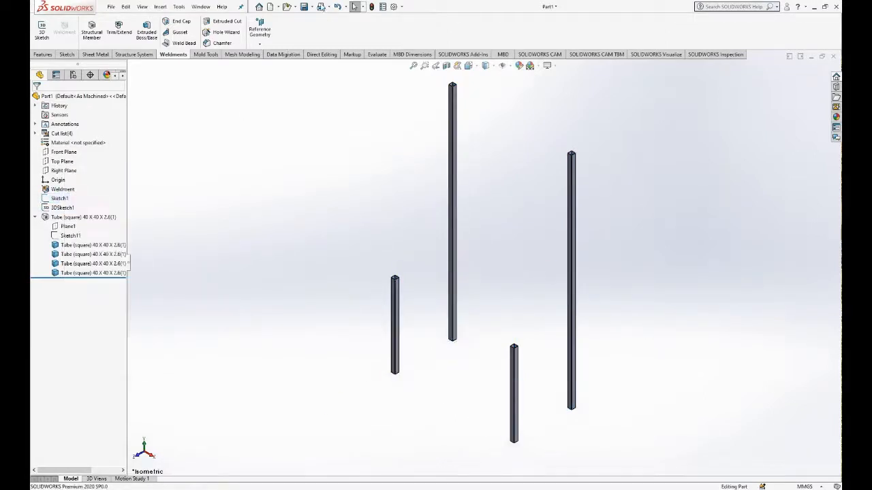
Step: Start saving the part and create a folder named Table on the D: drive
key("ctrl+s")
left_click(225, 205)
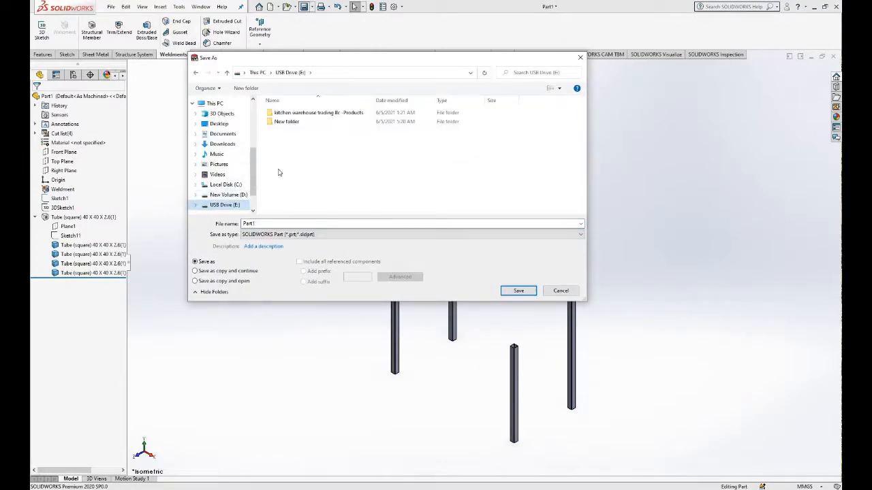
left_click(232, 194)
right_click(300, 166)
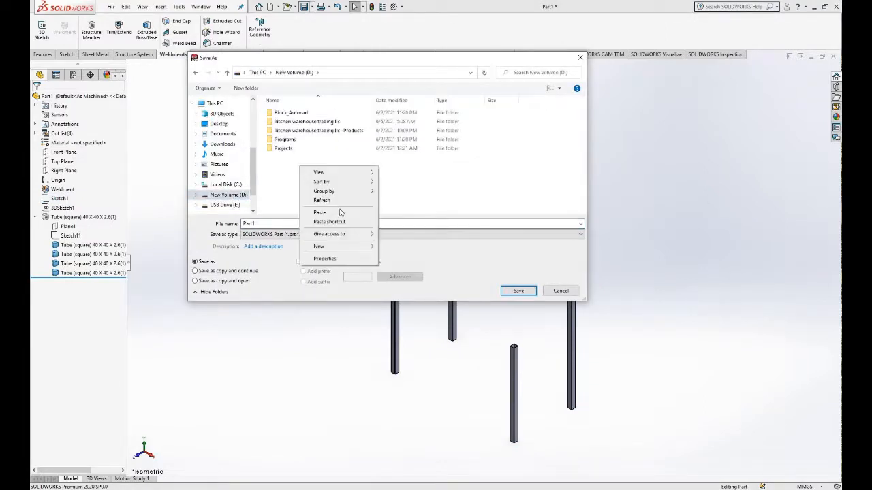
mouse_move(353, 194)
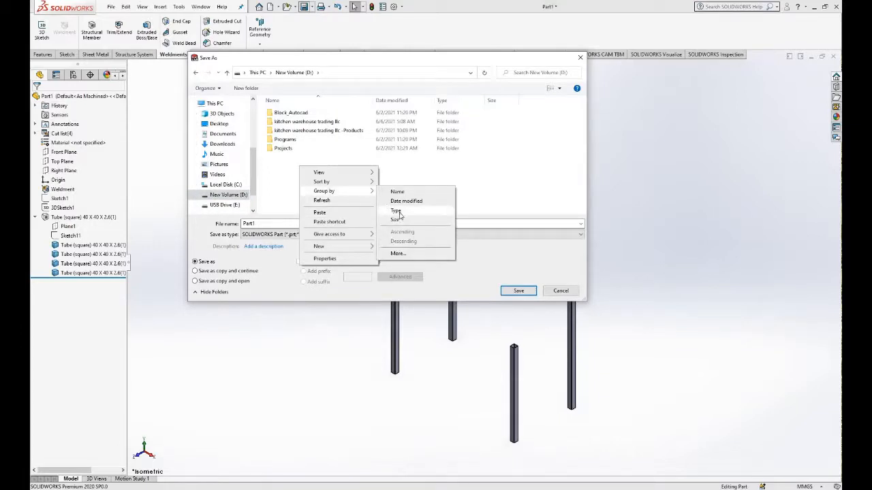
mouse_move(341, 245)
left_click(397, 246)
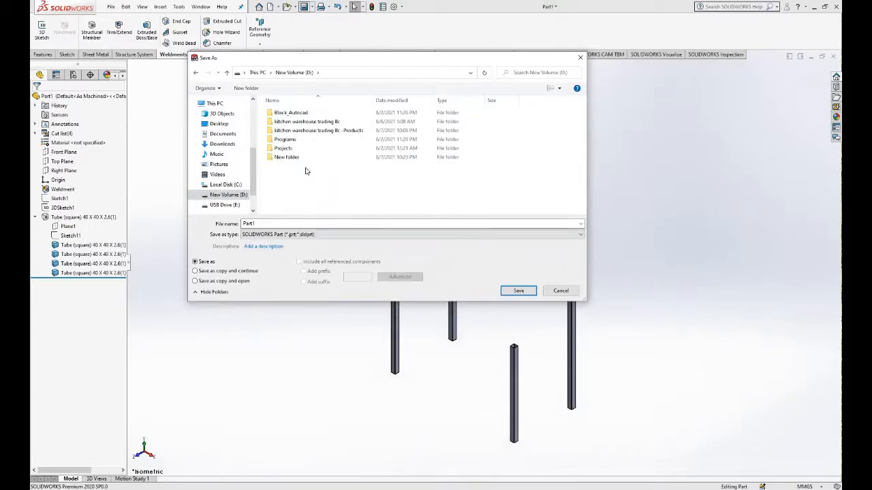
right_click(300, 161)
left_click(331, 380)
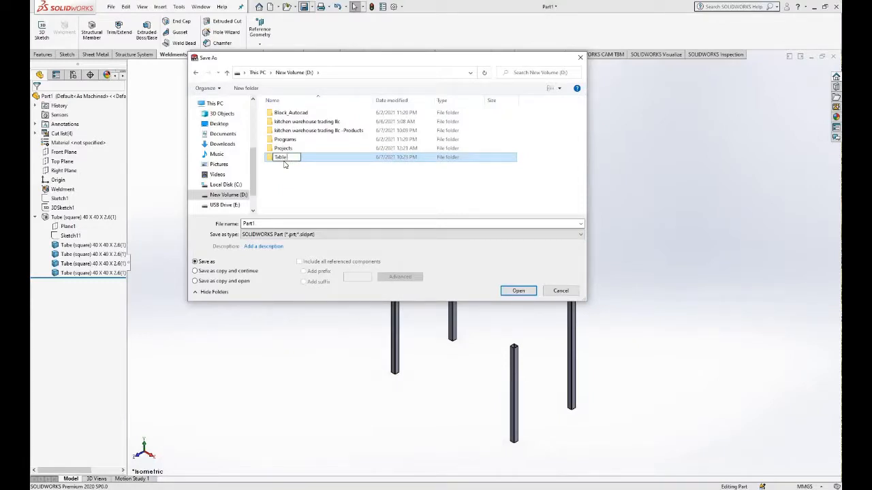
left_click(281, 173)
Step: Save the part in the Table folder under the name WorkTable
double_click(286, 159)
left_click(260, 223)
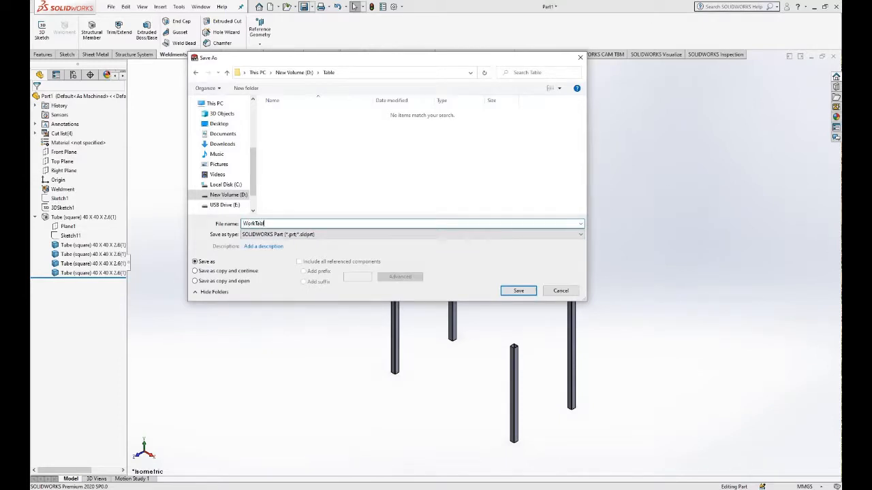
type("WorkTable")
left_click(519, 291)
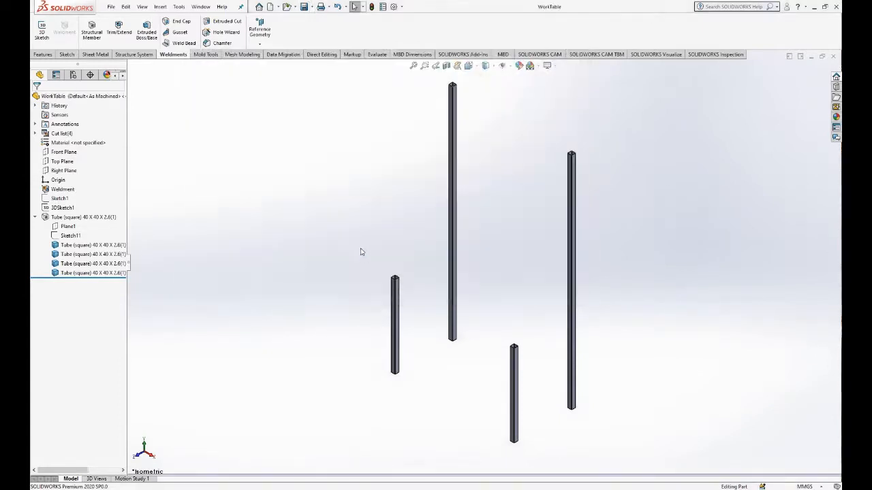
Step: Start a sketch on the top end face of the tall tube at the right corner
scroll(594, 140, "down", 15)
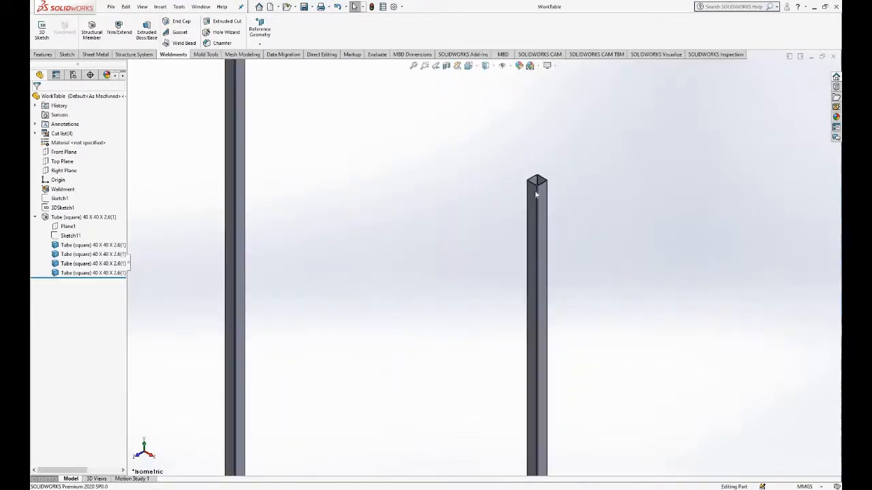
left_click(517, 239)
left_click(566, 216)
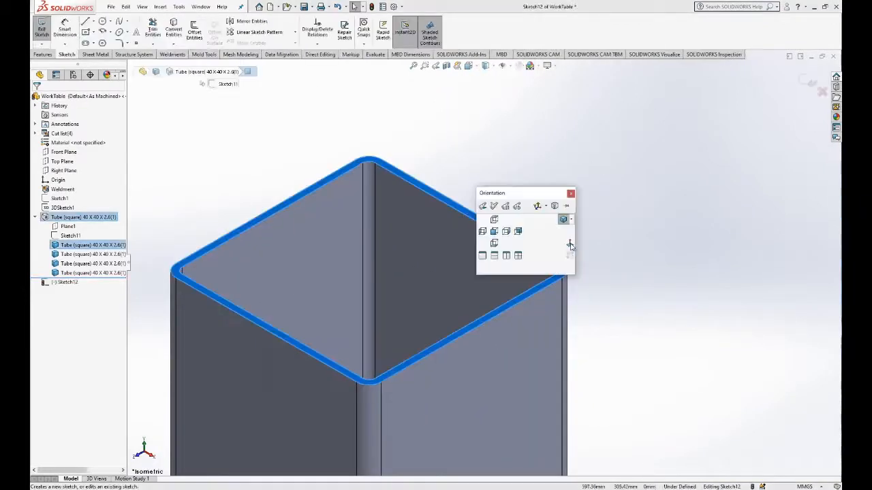
scroll(599, 238, "down", 2)
left_click(298, 147)
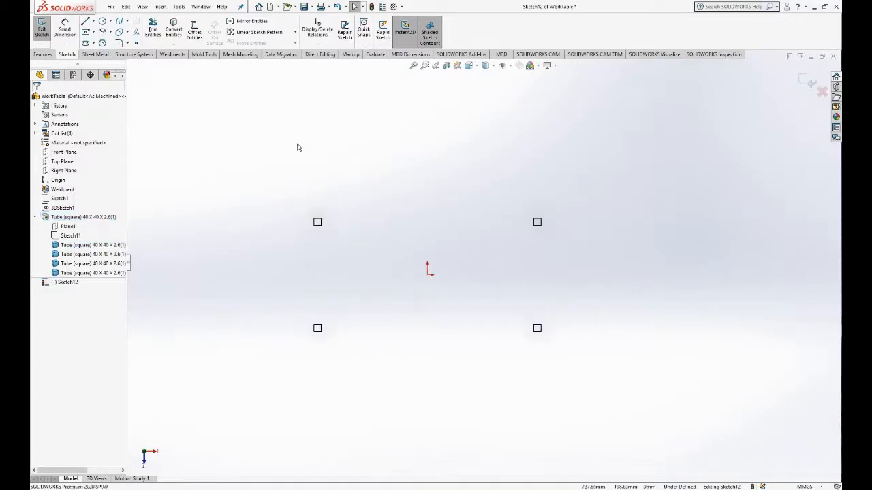
middle_click_drag(428, 191, 405, 136)
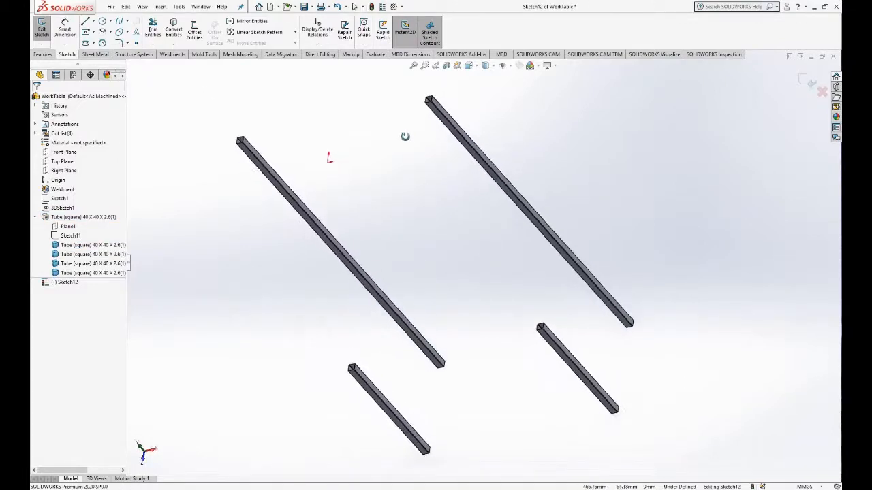
key("ctrl+7")
Step: Create a new part and start a sketch on its Right Plane
left_click(110, 6)
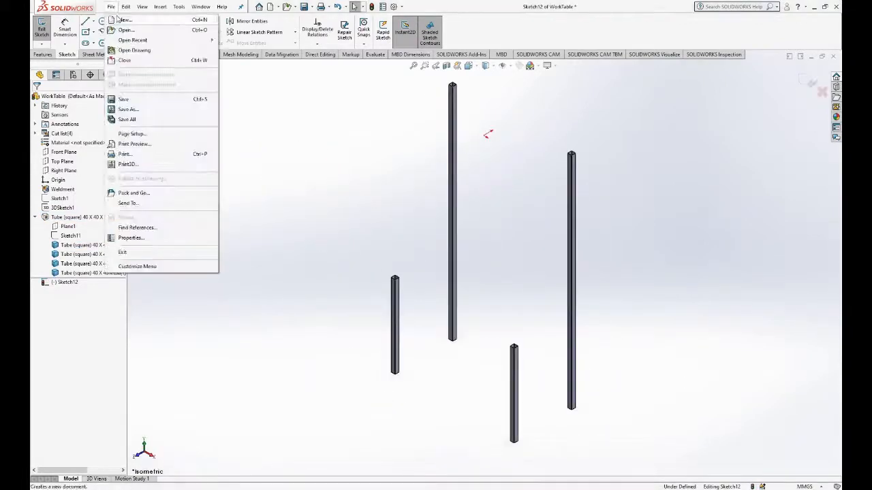
left_click(122, 20)
left_click(364, 327)
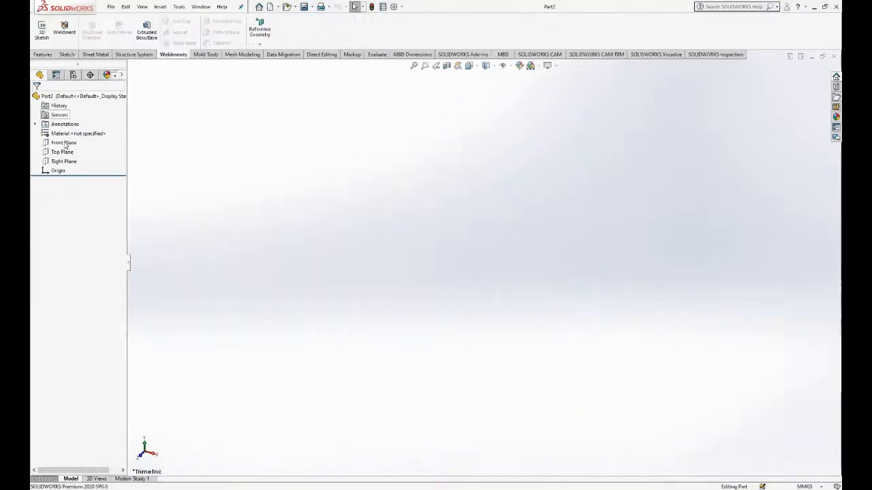
left_click(68, 153)
left_click(59, 143)
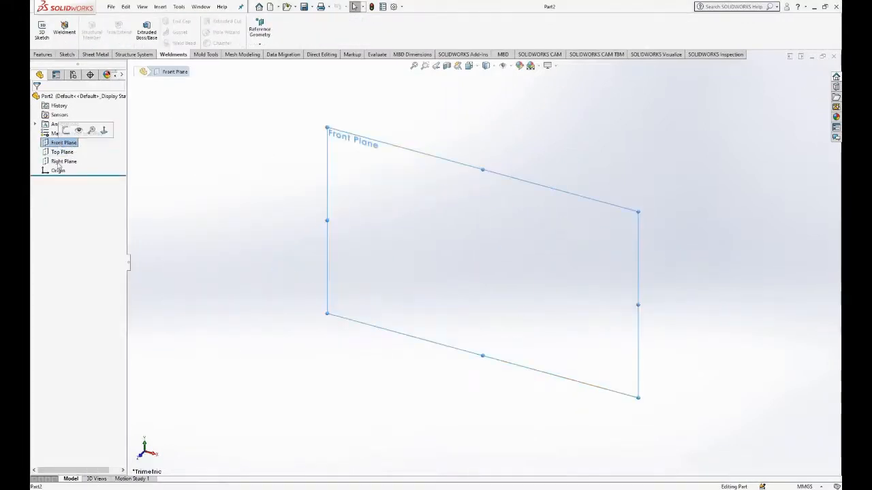
left_click(59, 161)
left_click(62, 149)
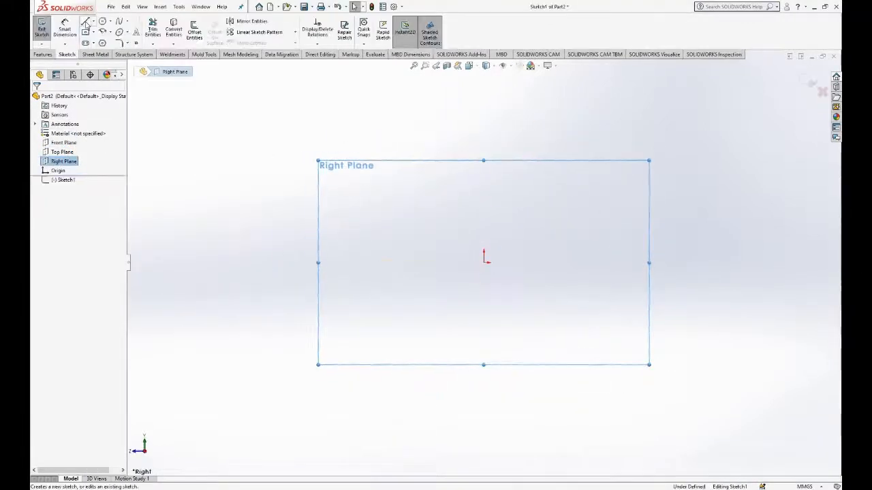
Step: Sketch a vertical line about 15 mm long, level with and left of the origin, ending in a short inward horizontal lip
left_click(86, 23)
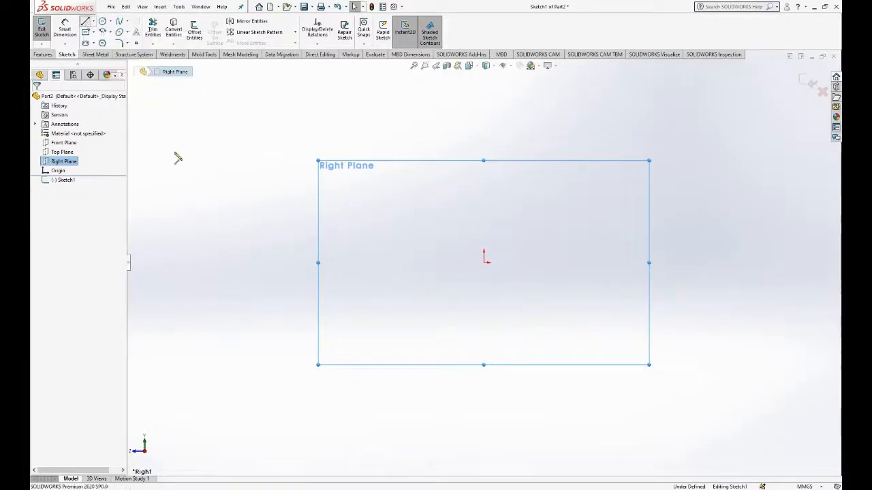
left_click(344, 263)
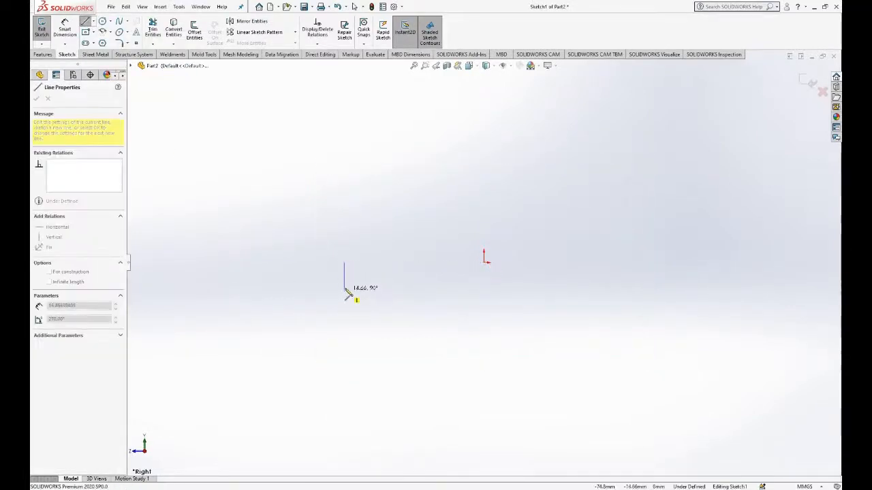
double_click(353, 289)
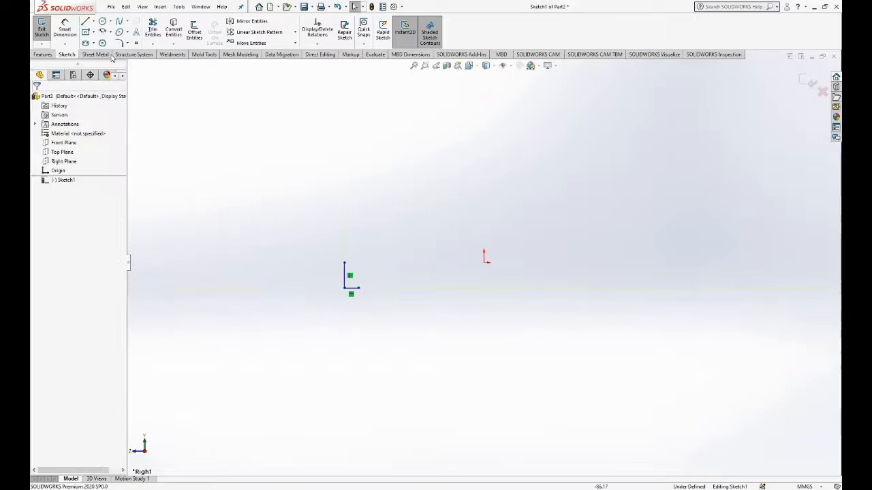
Step: Sketch a horizontal line through the origin from the vertical line's upper end, finishing with a short downward flange and inward lip
left_click(344, 263)
left_click(629, 263)
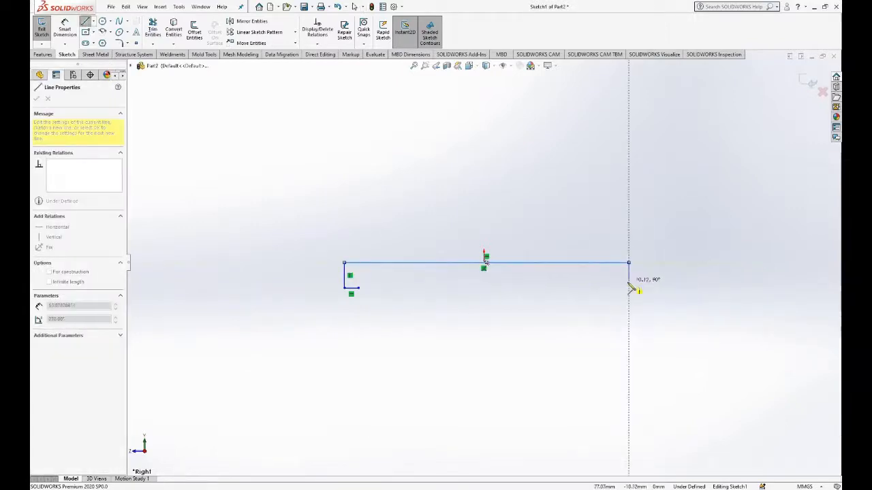
left_click(628, 282)
double_click(619, 282)
key("Escape")
Step: Add equal relations between the two vertical flange lines and between the two short inward lips
left_click(629, 273)
left_click(345, 274, "ctrl")
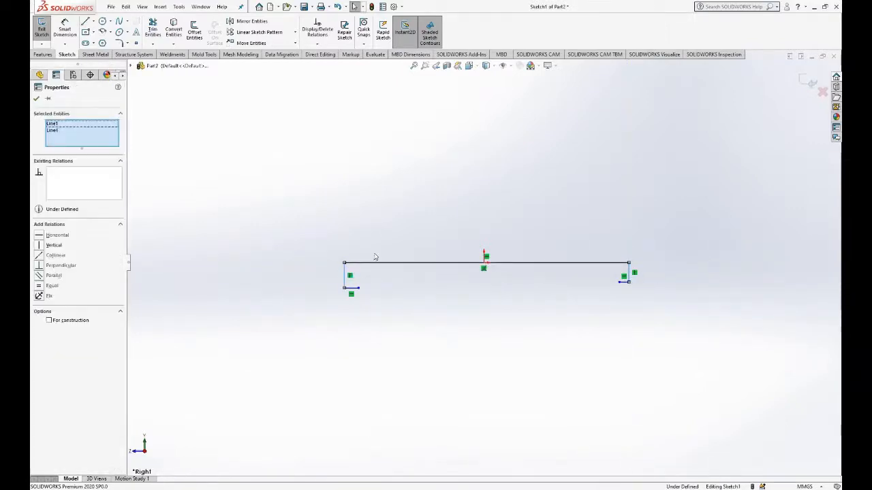
left_click(439, 232)
left_click(395, 311)
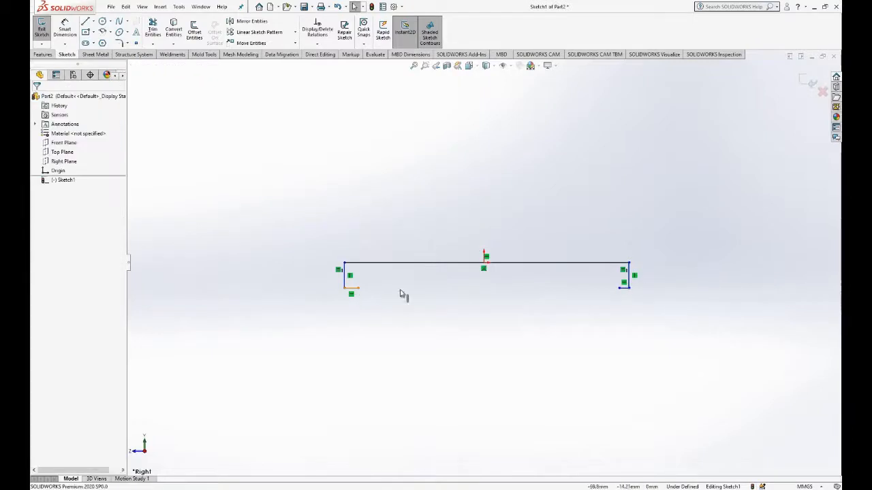
left_click(623, 289, "ctrl")
left_click(710, 254)
Step: Centre the long horizontal line on the origin with a midpoint relation
left_click(543, 263)
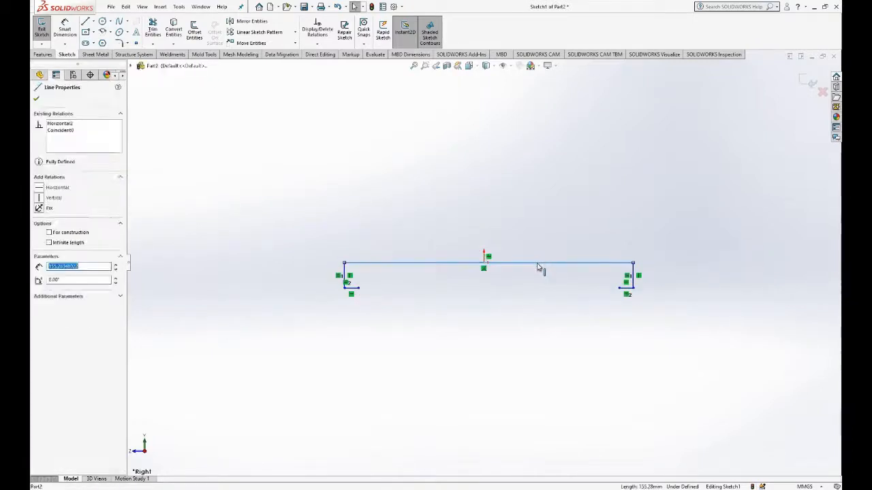
left_click(541, 263, "ctrl")
left_click(540, 263)
left_click(485, 263, "ctrl")
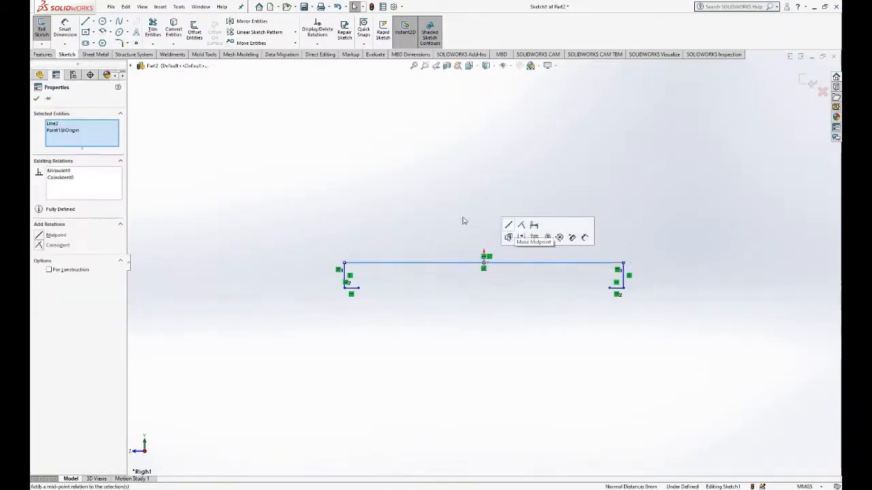
left_click(508, 225)
Step: Dimension the long horizontal line to 600 mm
left_click(65, 28)
left_click(450, 263)
left_click(438, 227)
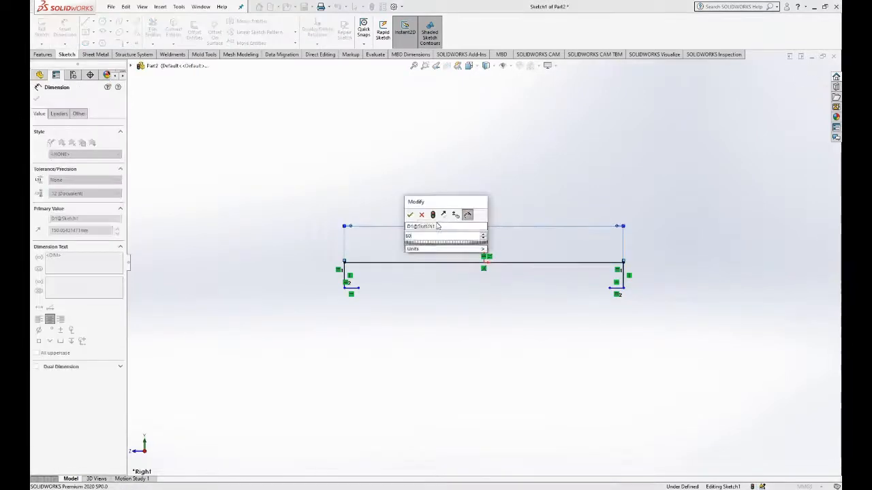
type("600")
key("Return")
Step: Dimension the left vertical flange to 40 mm and its lip to 20 mm, and close the sketch
left_click(344, 276)
left_click(316, 273)
type("40")
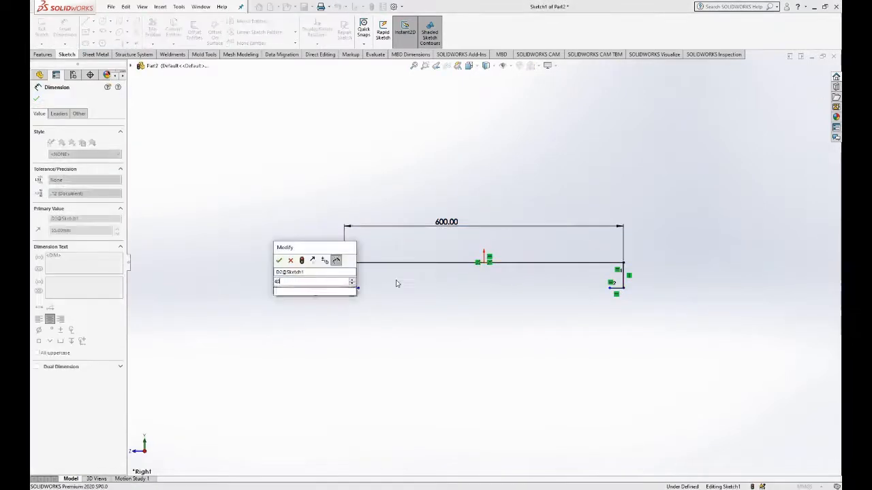
key("Return")
left_click(354, 282)
left_click(353, 314)
type("20")
key("Return")
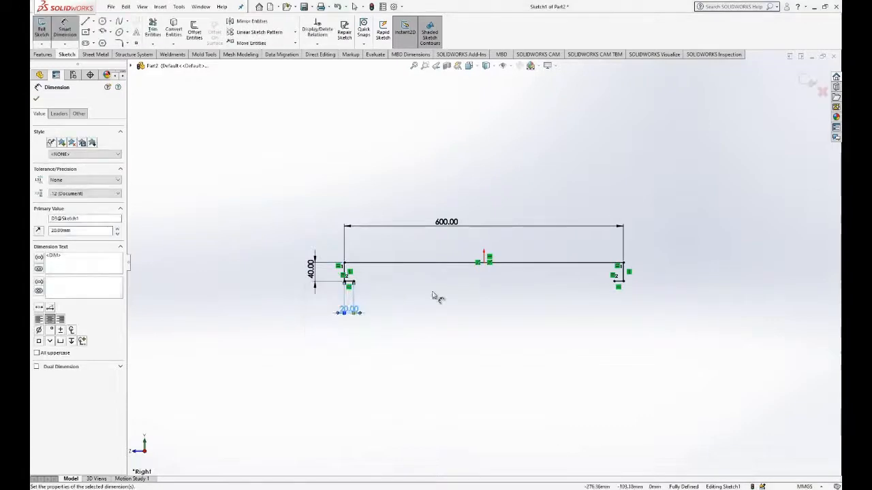
left_click(521, 342)
left_click(806, 82)
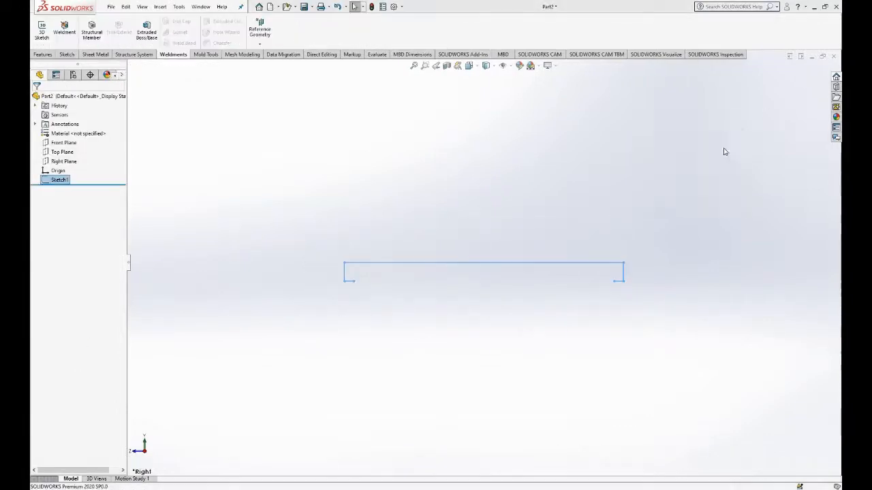
Step: Start a Base Flange from the profile sketch with 1.2 mm thickness and 1.2 mm bend radius
key("ctrl+7")
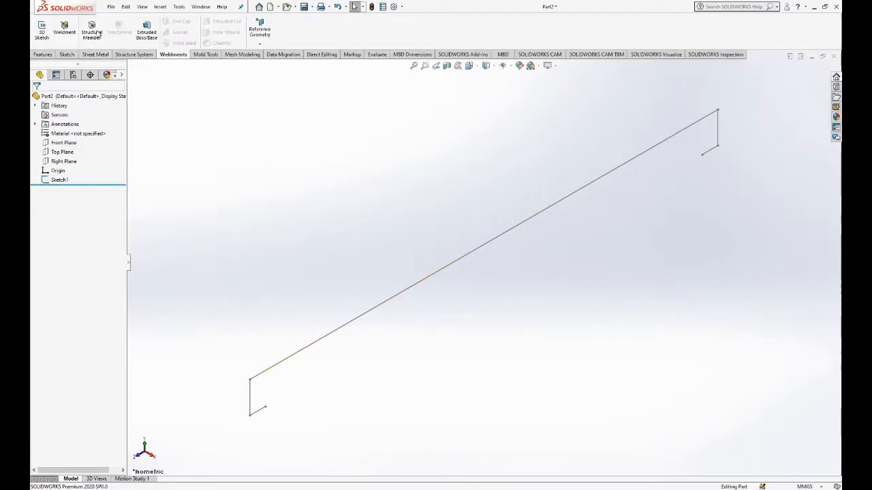
left_click(95, 53)
left_click(46, 31)
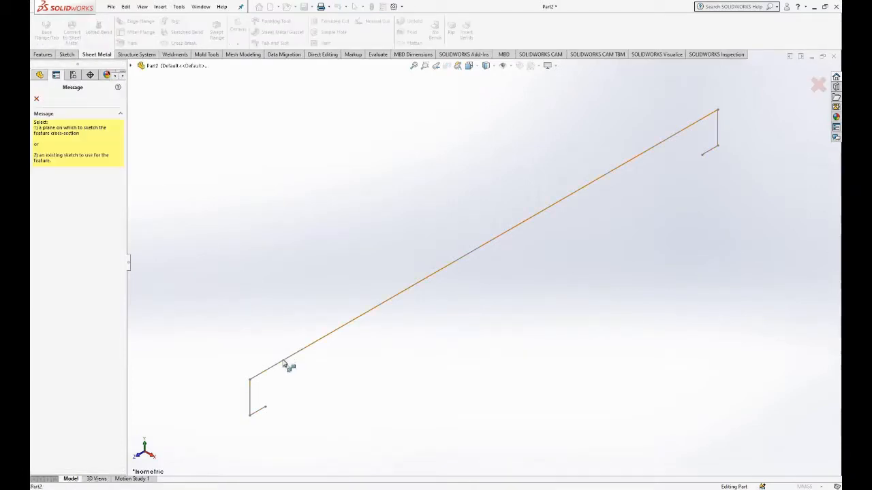
left_click(286, 359)
scroll(280, 406, "down", 3)
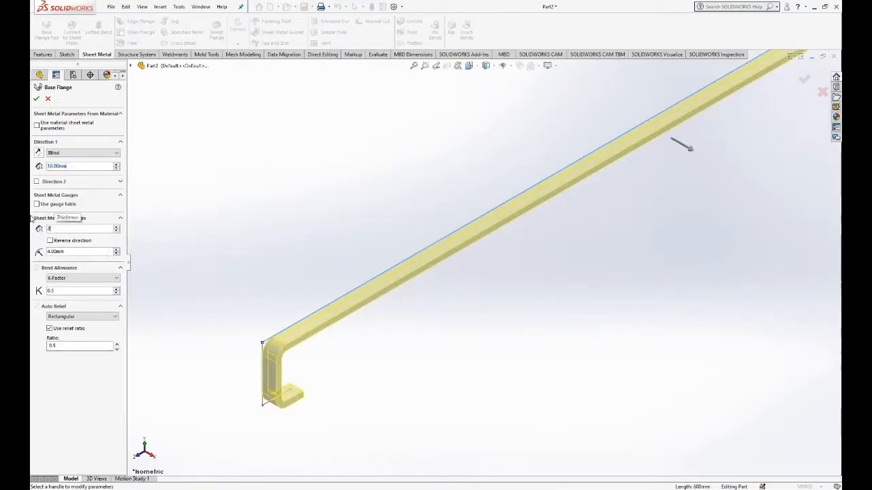
type("2")
key("Return")
type("1.2")
key("Return")
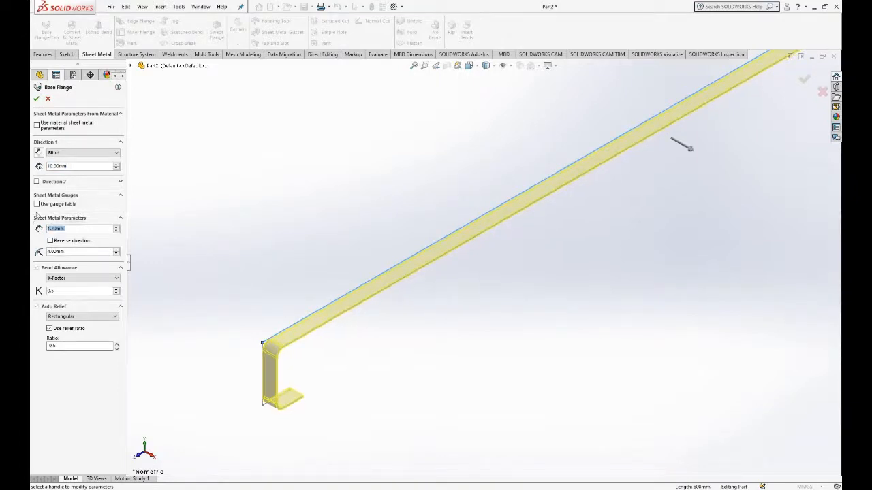
type("1.2")
key("Return")
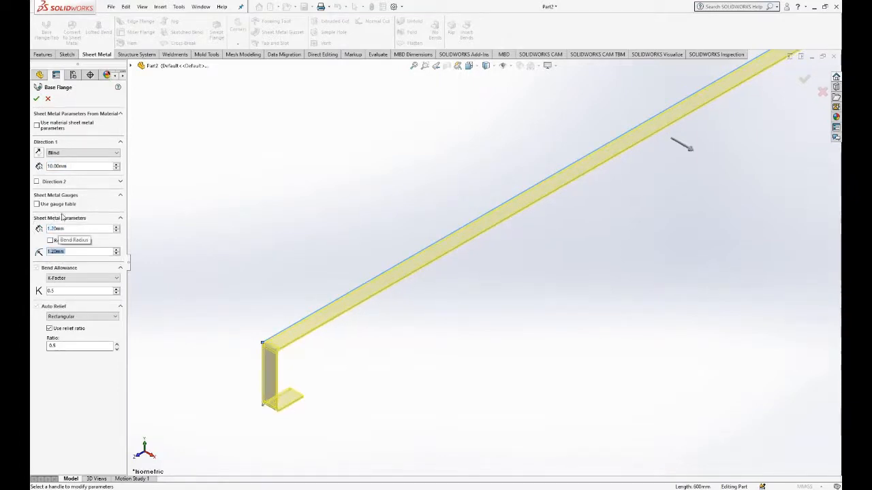
Step: Extend the base flange 1200 mm with the Mid Plane end condition and finish the feature
left_click(81, 152)
left_click(62, 179)
type("1200")
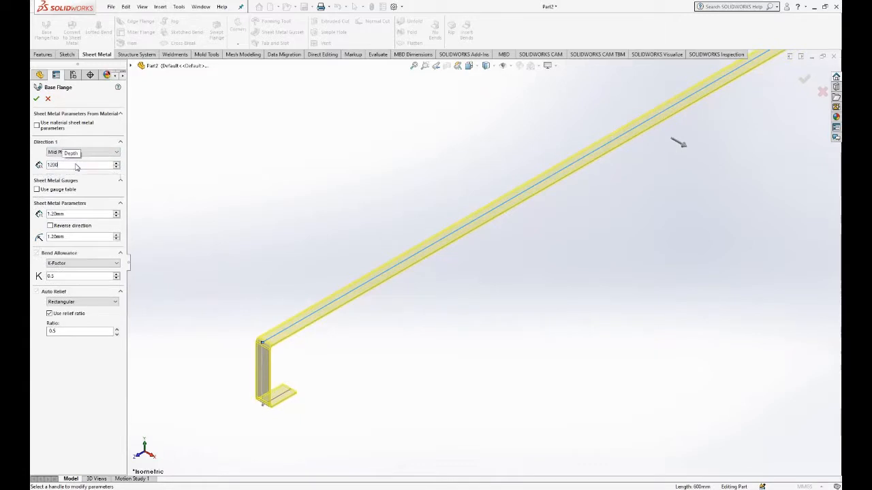
key("Return")
left_click(36, 99)
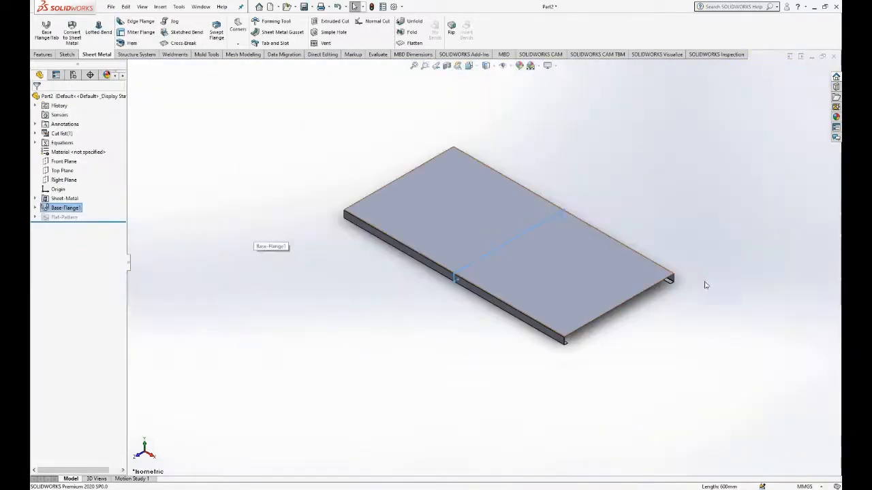
Step: Start a sketch on the thin end face of the tabletop's left flange in the Right view
key("space")
left_click(706, 301)
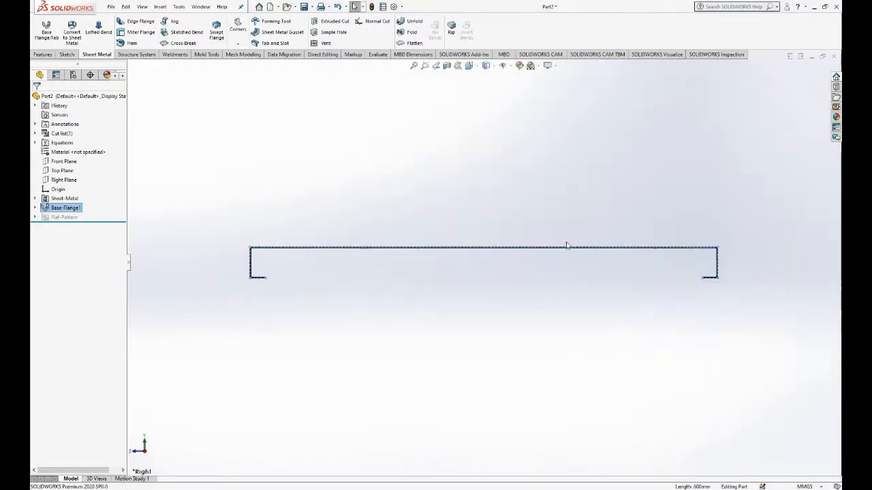
scroll(253, 282, "up", 8)
left_click(406, 231)
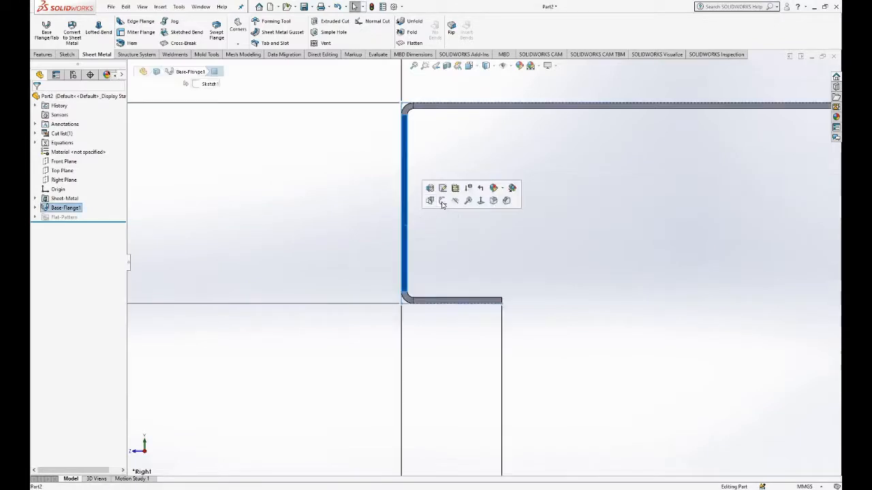
left_click(443, 202)
Step: Select the inner edges of the tabletop, left bends, left flange and lip, plus the lip's end edge, for Convert Entities
left_click(178, 29)
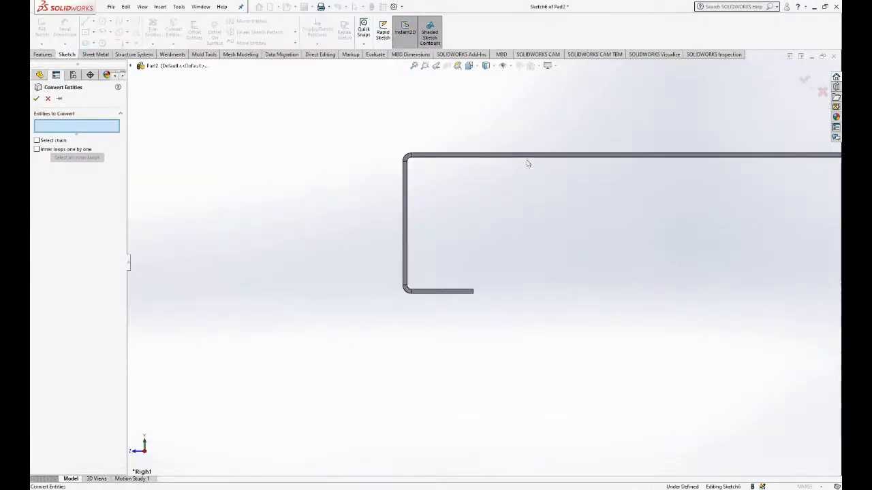
left_click(523, 163)
scroll(425, 172, "down", 3)
left_click(407, 187)
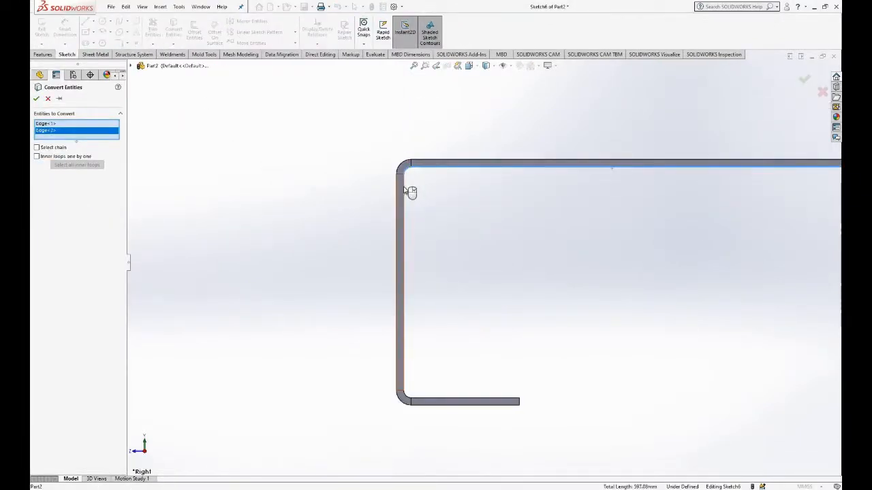
left_click(419, 390)
scroll(424, 387, "down", 3)
left_click(427, 374)
left_click(619, 380)
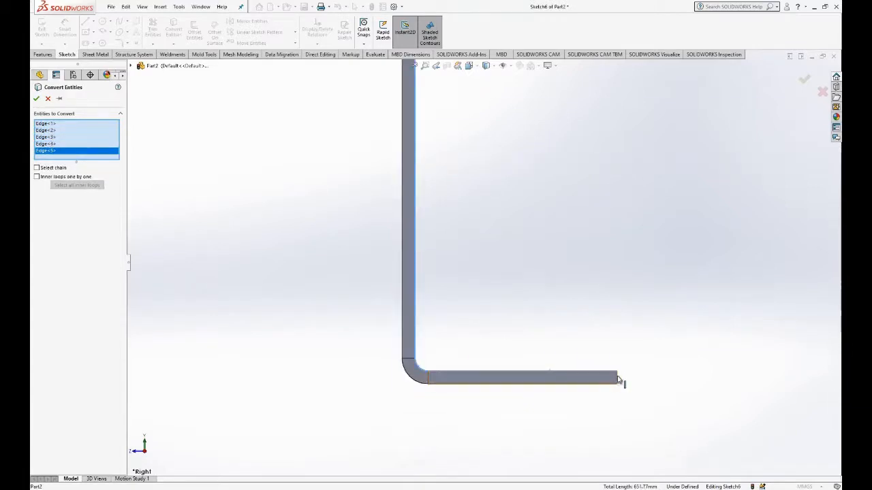
left_click(617, 379)
scroll(320, 340, "up", 8)
scroll(745, 271, "down", 7)
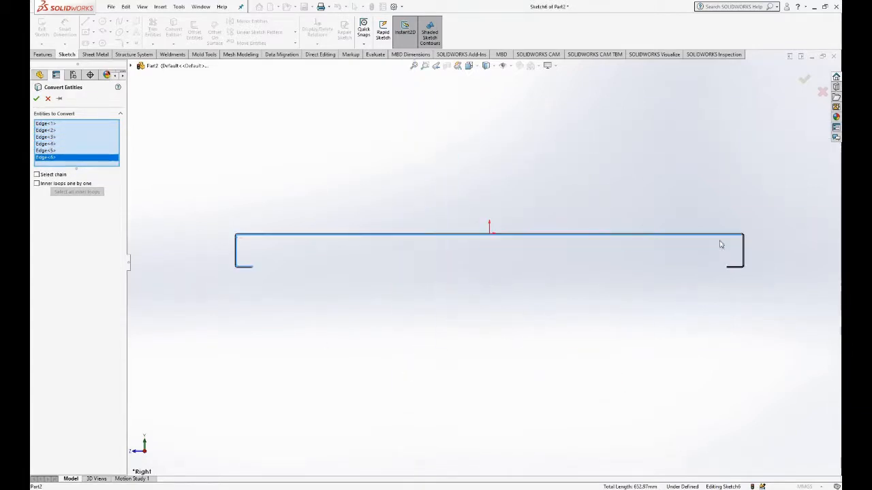
Step: Add the inner edges of the right bends, flange and lip, plus the lip's end edge, and convert the whole selection
scroll(611, 233, "down", 3)
left_click(599, 224)
left_click(604, 252)
scroll(489, 329, "up", 6)
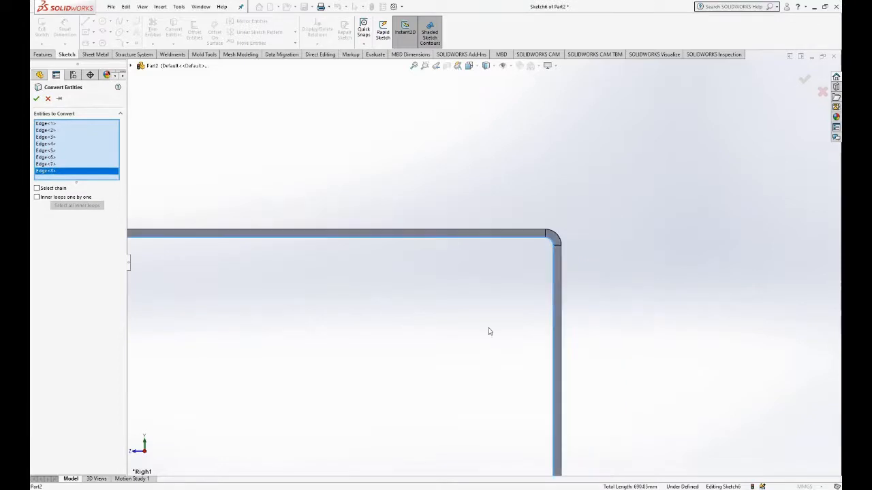
scroll(518, 402, "down", 3)
scroll(513, 345, "down", 3)
left_click(515, 334)
left_click(488, 336)
scroll(483, 263, "up", 10)
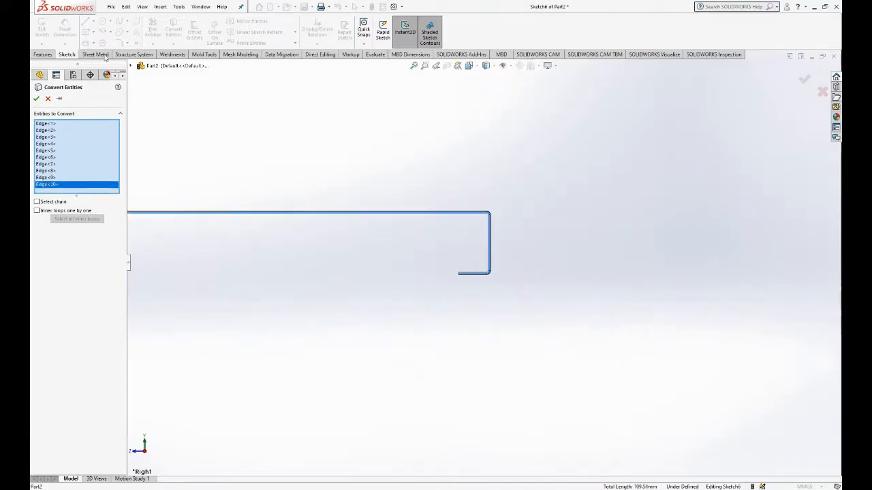
scroll(454, 273, "down", 8)
left_click(492, 276)
left_click(36, 99)
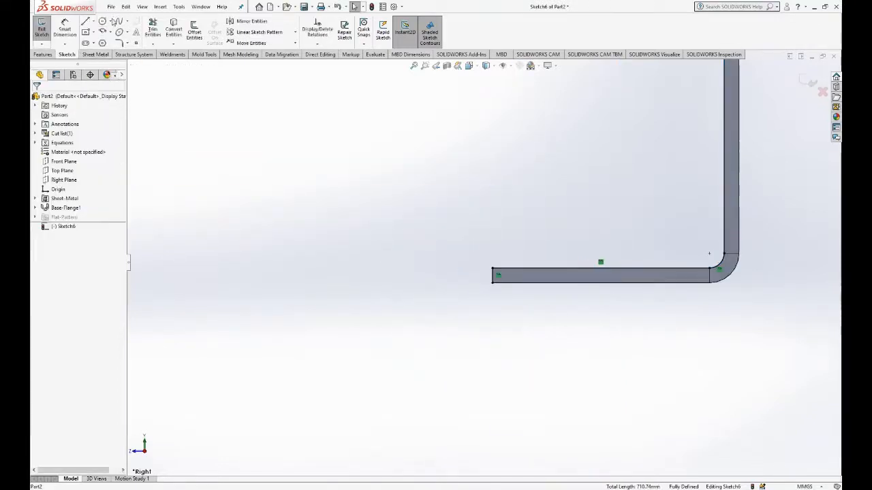
Step: Close the converted profile with a line between the two lips' lower corners, and exit the sketch in isometric view
left_click(492, 283)
scroll(446, 318, "up", 12)
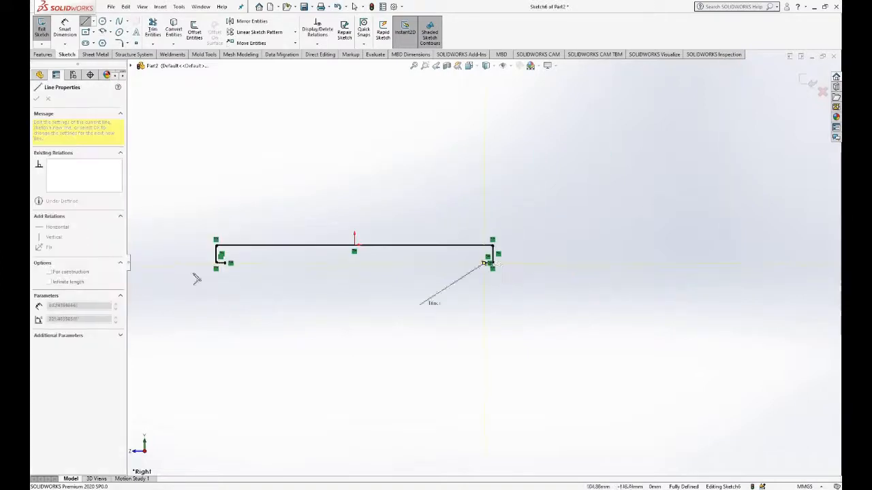
scroll(226, 264, "down", 6)
scroll(197, 267, "down", 7)
left_click(377, 277)
key("Escape")
scroll(308, 290, "up", 8)
key("space")
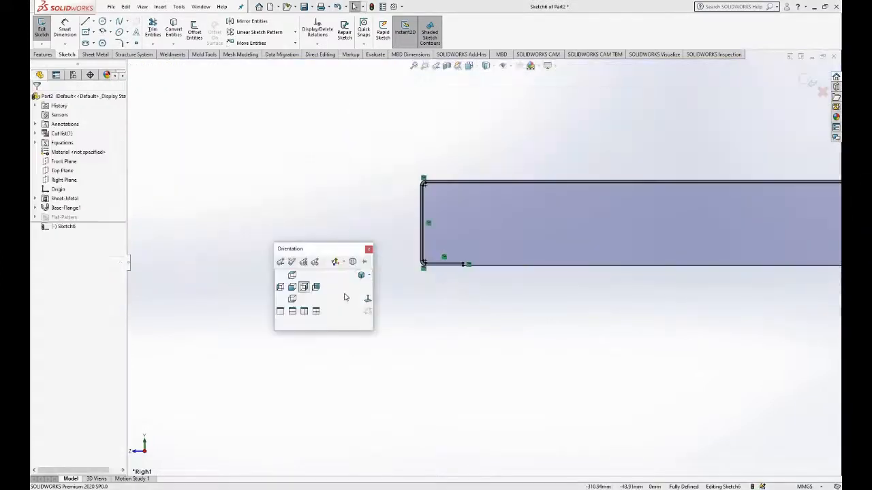
left_click(359, 275)
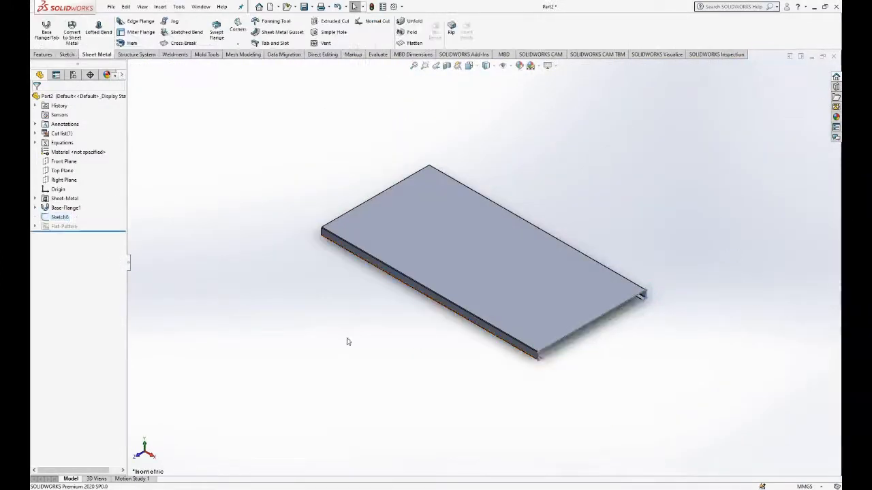
Step: Create a 1.20 mm thick base flange from the closed end sketch as a separate body, with Merge result off
left_click(59, 217)
left_click(46, 28)
scroll(640, 315, "down", 6)
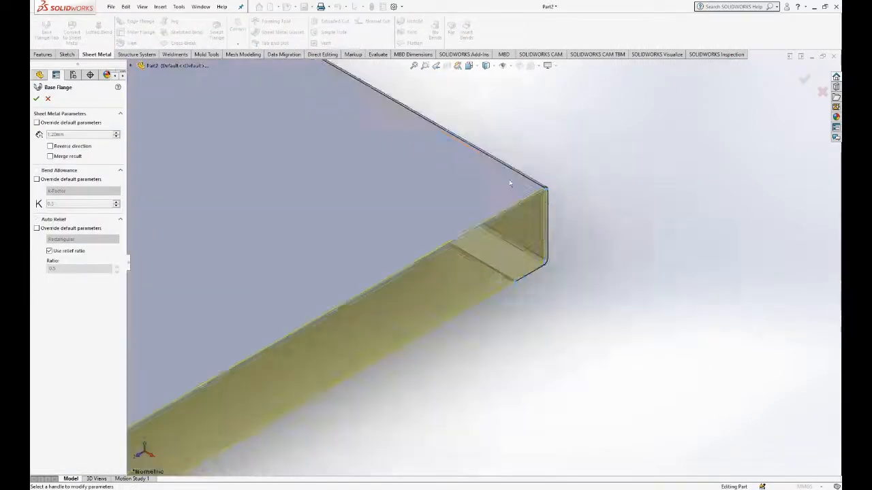
left_click(36, 99)
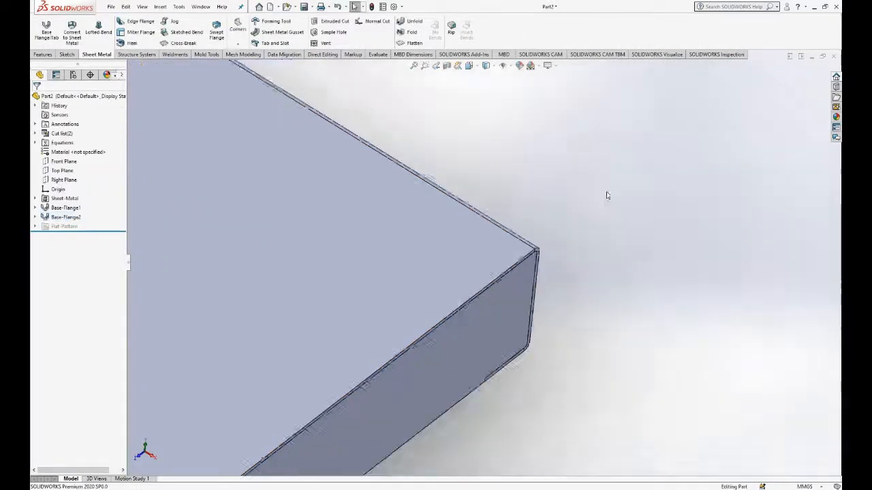
Step: Mirror the end plate body about the Right Plane to the opposite end of the tabletop
key("space")
left_click(697, 226)
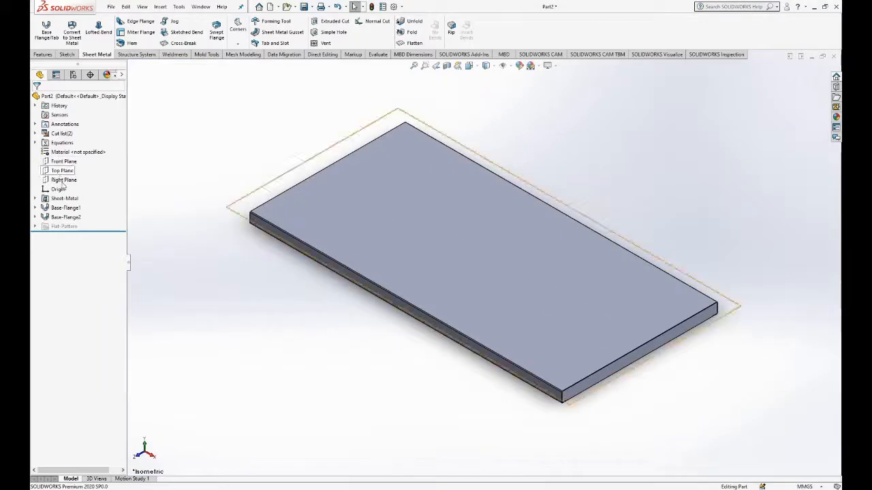
left_click(63, 180)
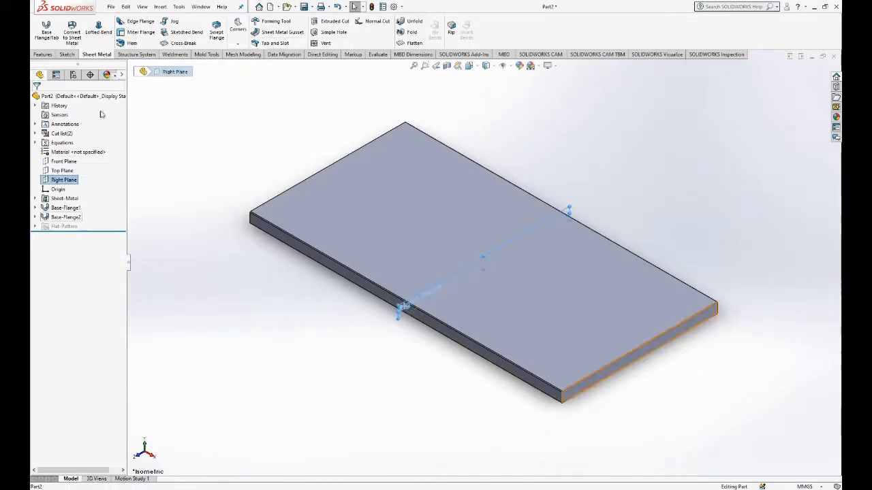
left_click(65, 217, "ctrl")
left_click(282, 44)
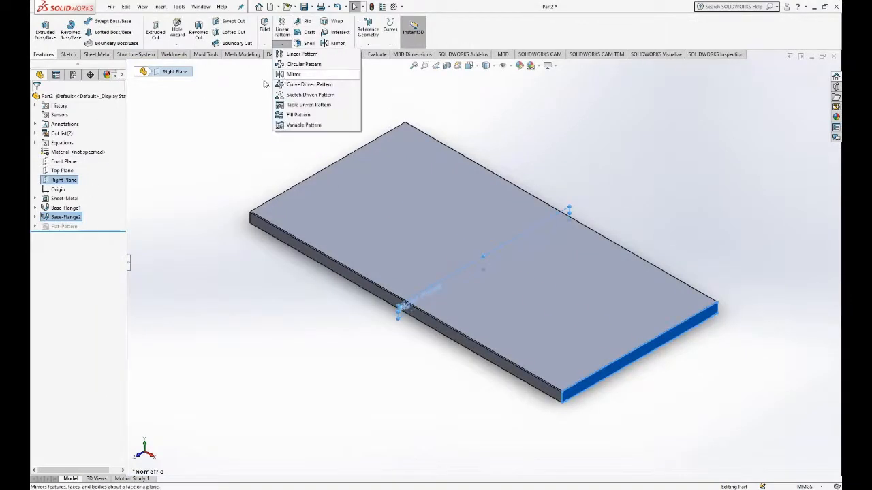
left_click(285, 75)
left_click(481, 252)
left_click(52, 185)
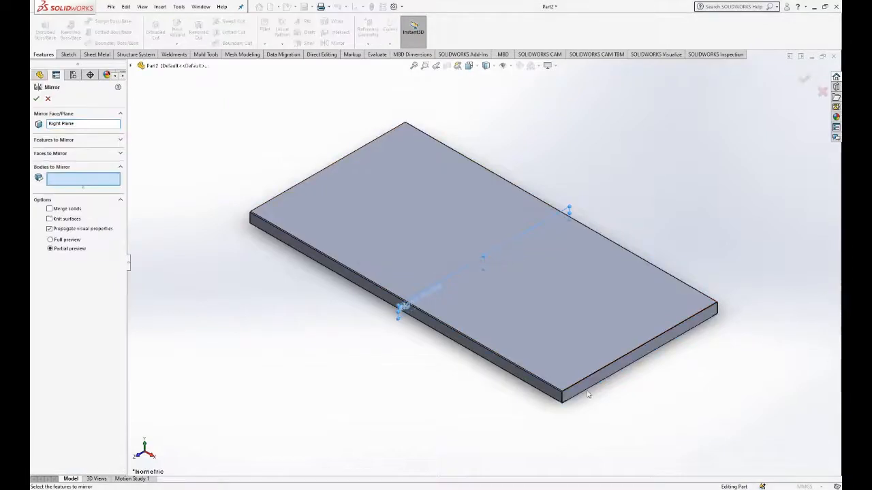
left_click(331, 230)
left_click(37, 99)
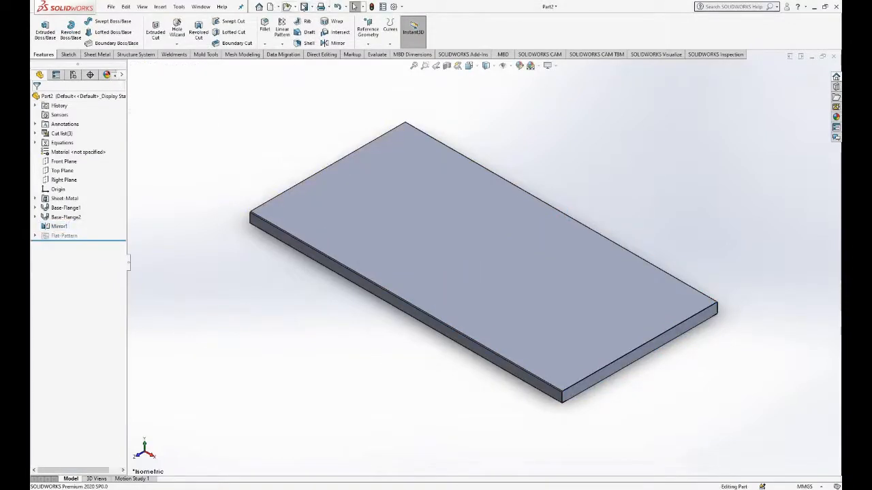
Step: Save the tabletop part as Table in the Table folder
left_click(304, 6)
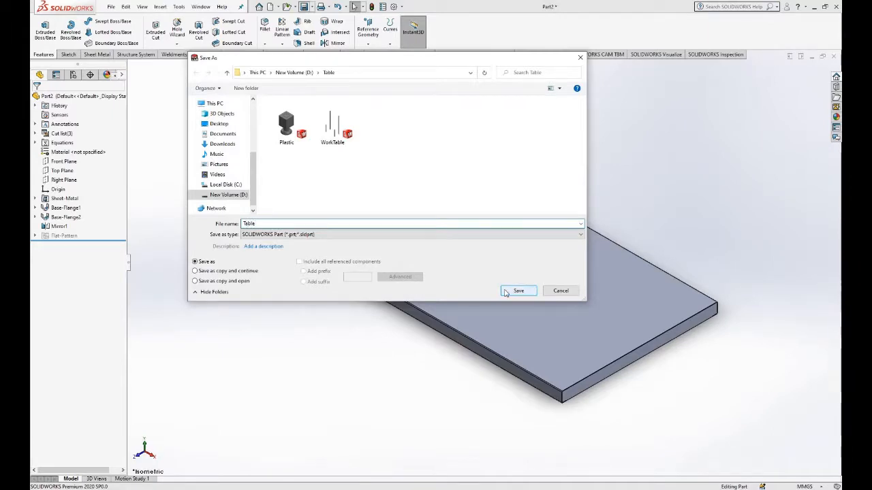
left_click(504, 292)
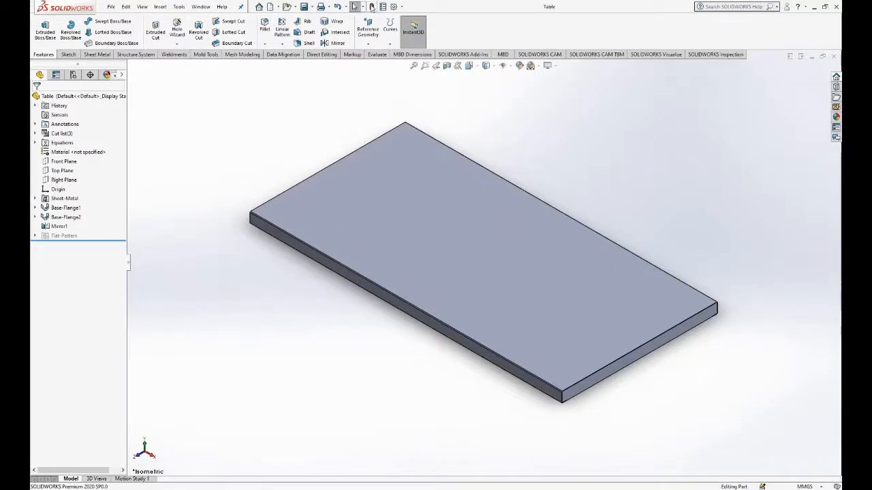
scroll(402, 198, "up", 3)
scroll(458, 193, "down", 3)
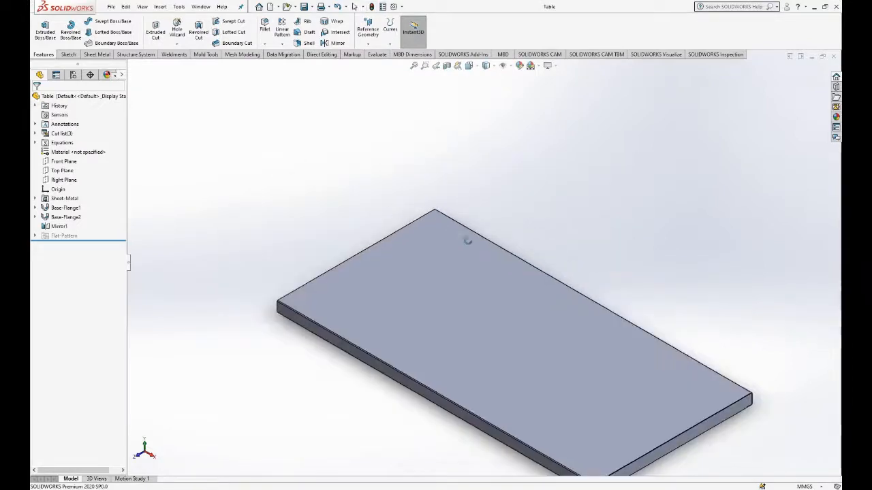
Step: Start a sketch on the tabletop's top face and draw a corner rectangle about 16 by 14 mm at its back left corner
middle_click_drag(467, 239, 471, 195)
left_click(440, 178)
left_click(459, 154)
key("space")
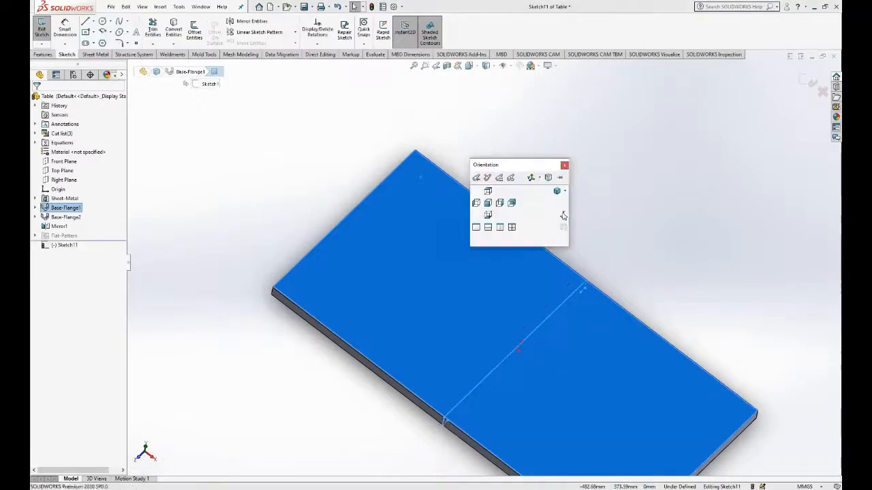
left_click(563, 215)
left_click(265, 129)
scroll(248, 120, "down", 4)
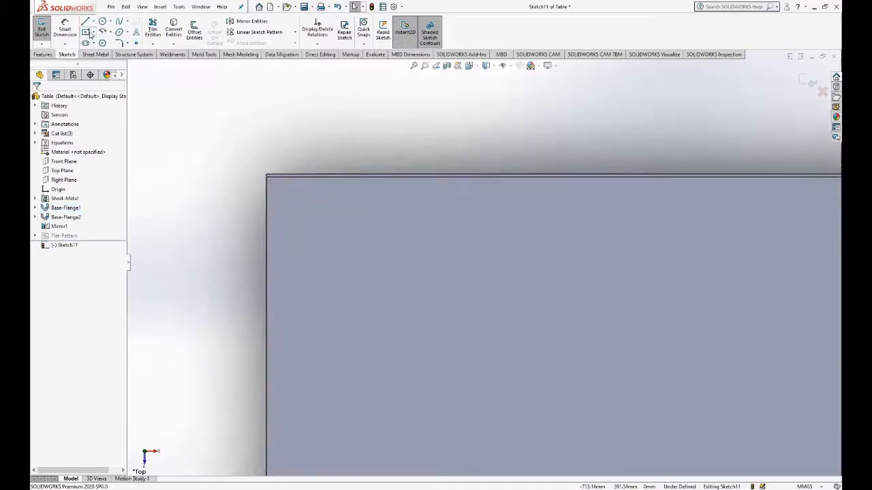
left_click(93, 32)
left_click(92, 43)
scroll(244, 186, "down", 4)
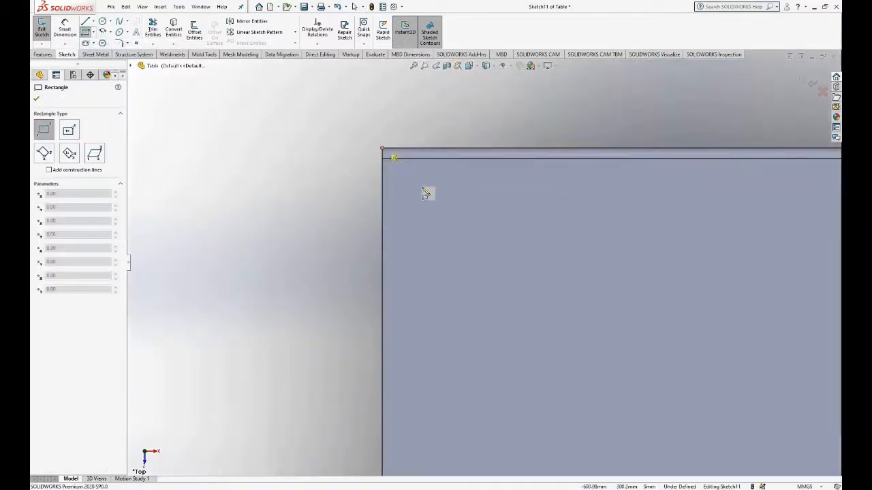
left_click(453, 207)
Step: Draw a second small corner rectangle at the tabletop's back right corner
scroll(335, 189, "up", 8)
scroll(741, 262, "down", 6)
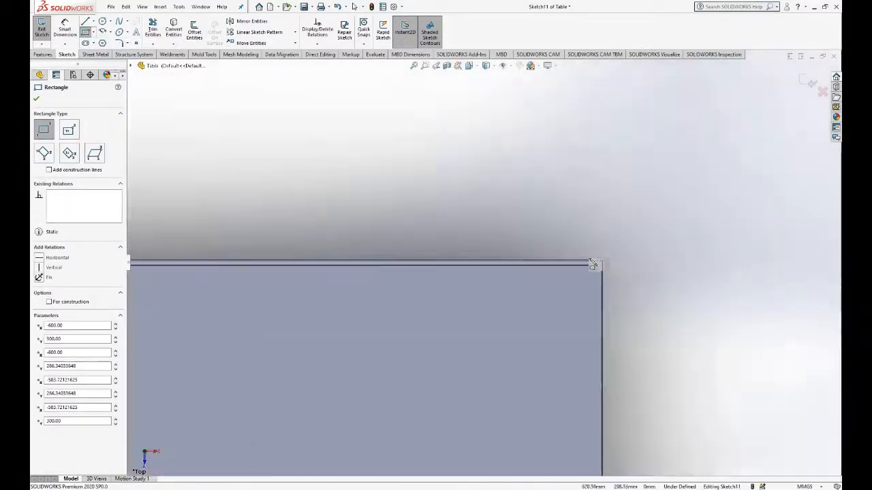
scroll(613, 265, "down", 4)
left_click(532, 254)
left_click(466, 307)
key("Escape")
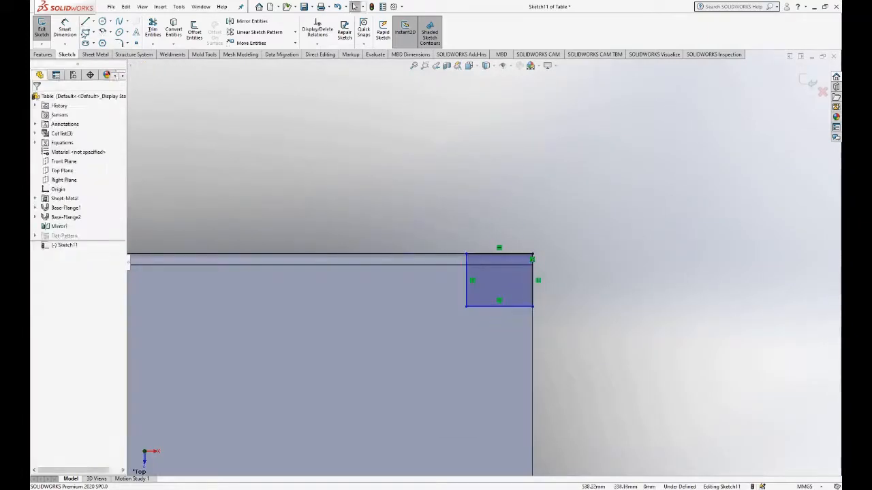
Step: Make the two inner sides of the right rectangle and the two inner sides of the left rectangle all equal in length
left_click(467, 276)
left_click(482, 307, "ctrl")
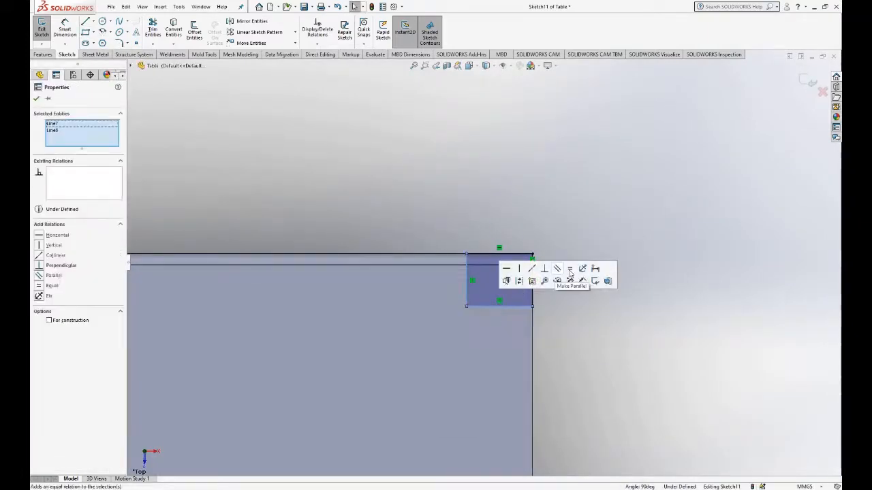
left_click(570, 270)
scroll(524, 210, "up", 10)
scroll(169, 267, "down", 8)
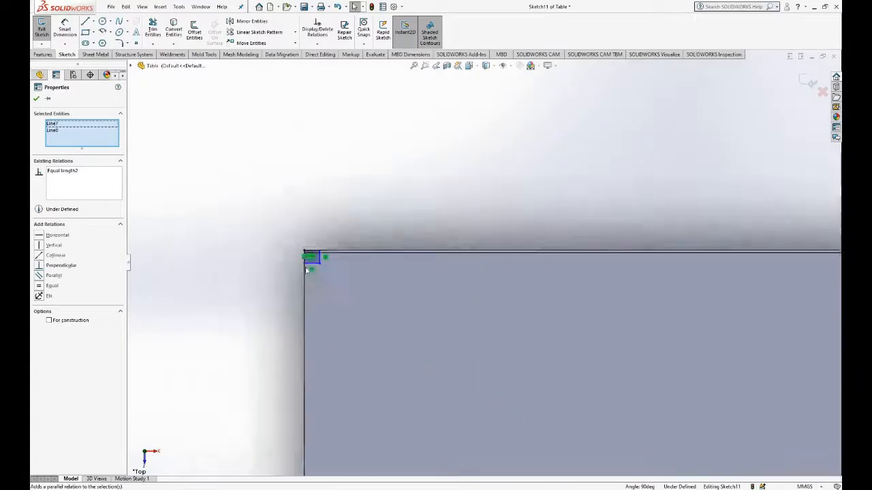
left_click(462, 245, "ctrl")
left_click(442, 260, "ctrl")
left_click(517, 222)
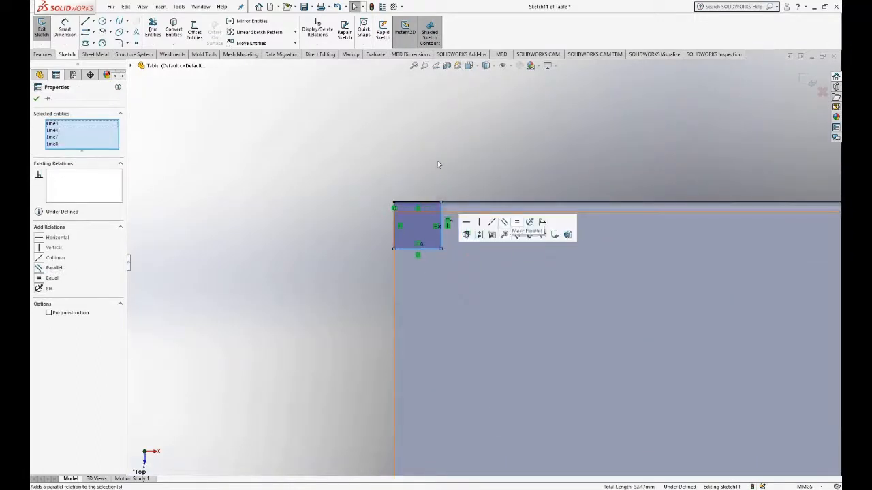
left_click(438, 161)
Step: Dimension the outer side of the back left square to 40 mm
left_click(64, 28)
left_click(394, 233)
left_click(376, 235)
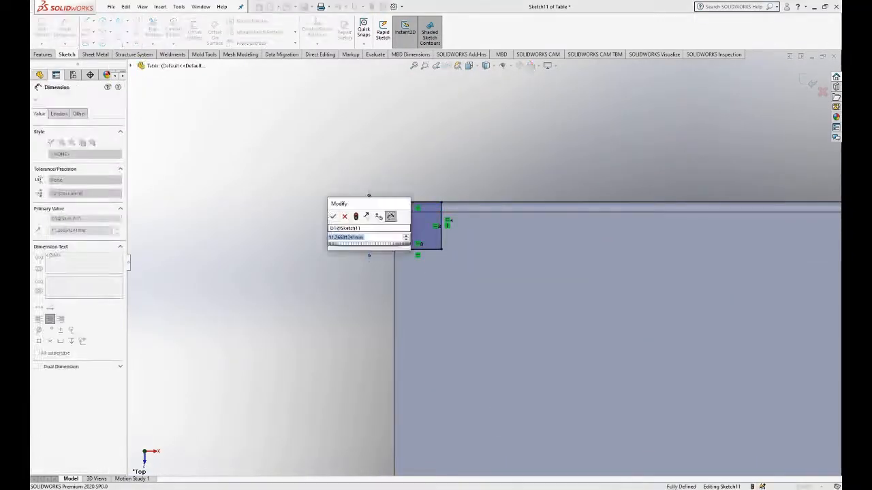
type("40")
key("Return")
key("Escape")
scroll(327, 181, "up", 3)
scroll(322, 176, "up", 10)
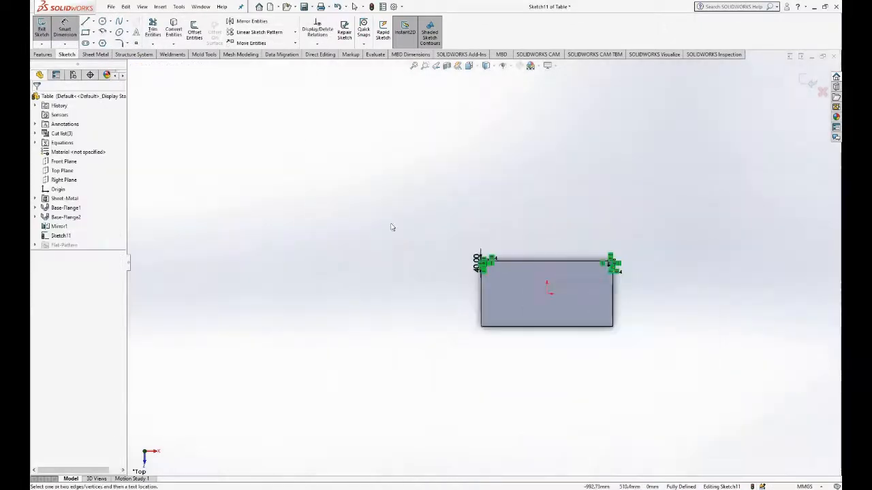
Step: Exit the sketch and cut both corner squares out of the tabletop with a Through All extruded cut, finishing in isometric view
key("space")
left_click(321, 198)
key("space")
left_click(468, 176)
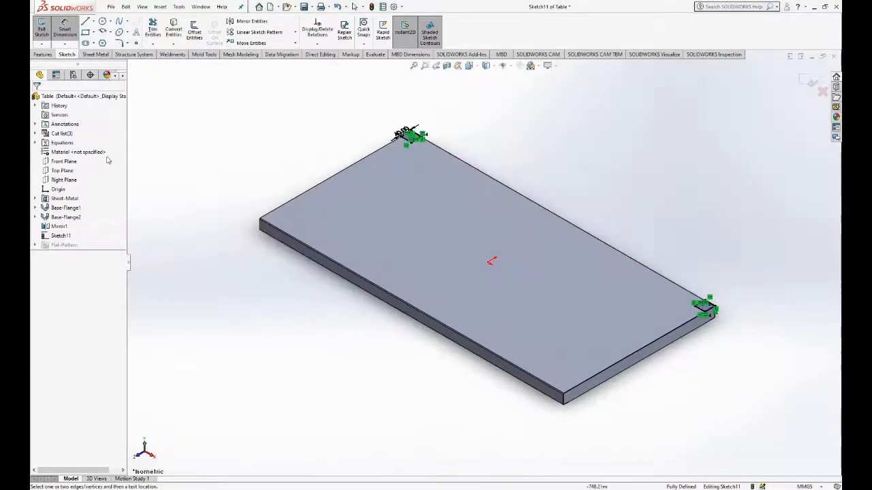
left_click(43, 30)
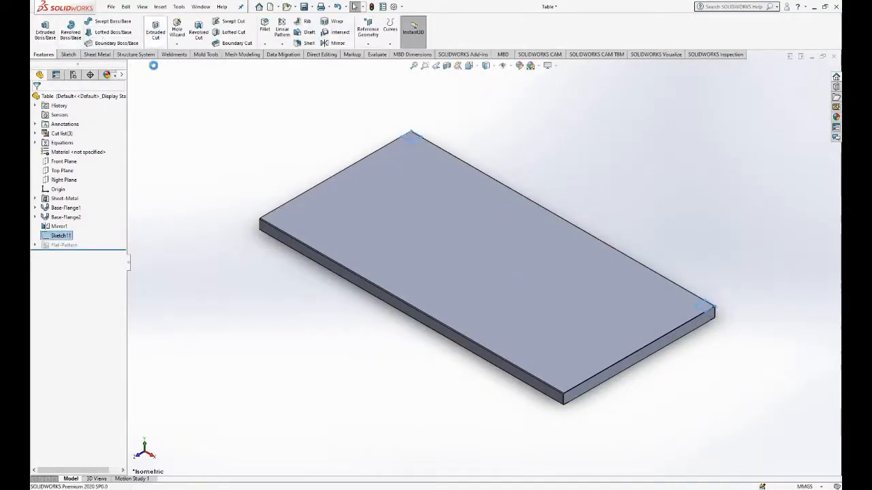
left_click(65, 150)
left_click(63, 156)
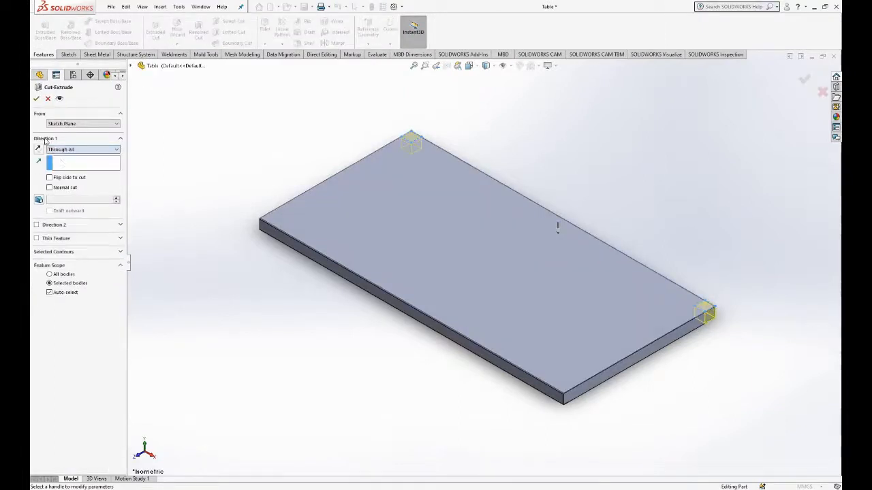
middle_click_drag(461, 222, 418, 91)
left_click(419, 92)
key("space")
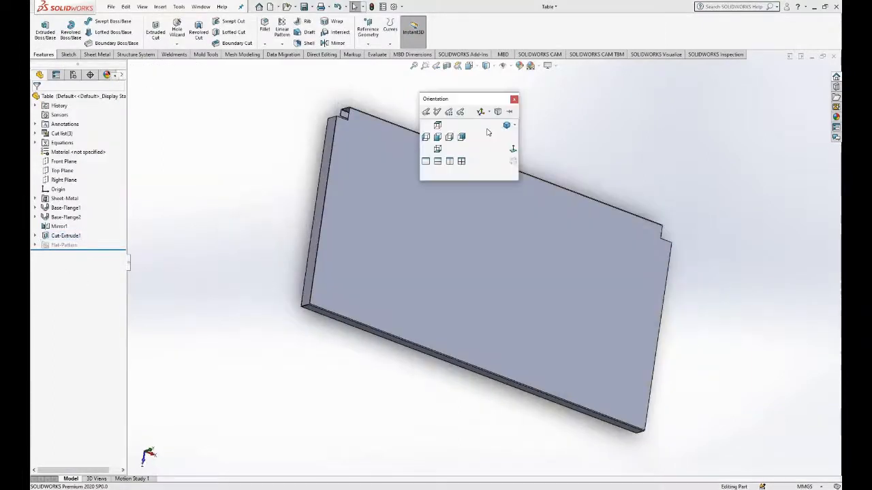
left_click(506, 125)
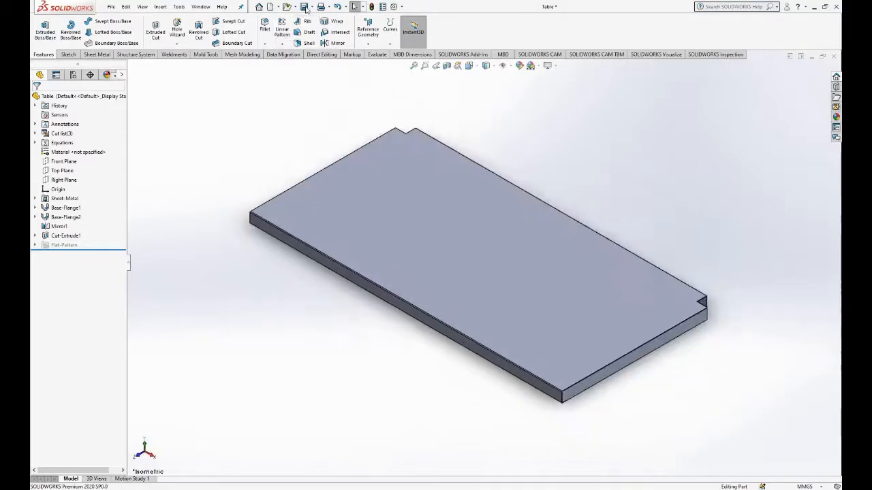
Step: Assign the material Alloy Steel (SS) to the tabletop part
right_click(77, 152)
left_click(136, 156)
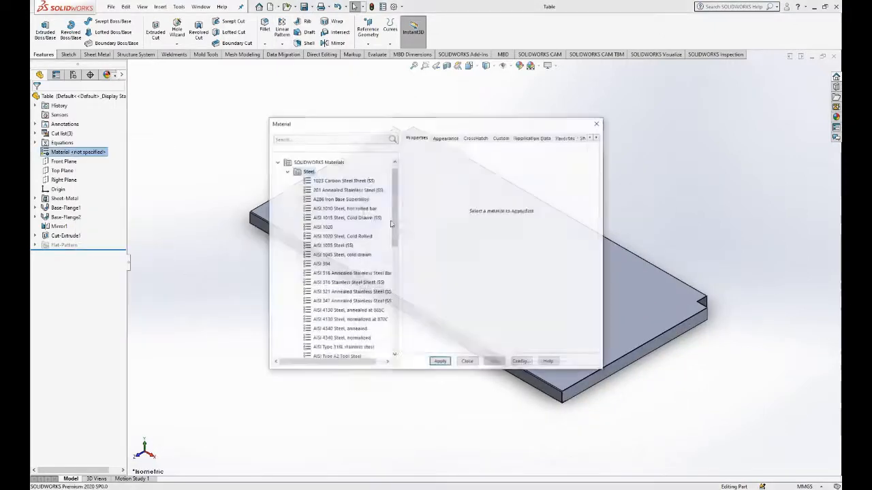
scroll(348, 236, "down", 5)
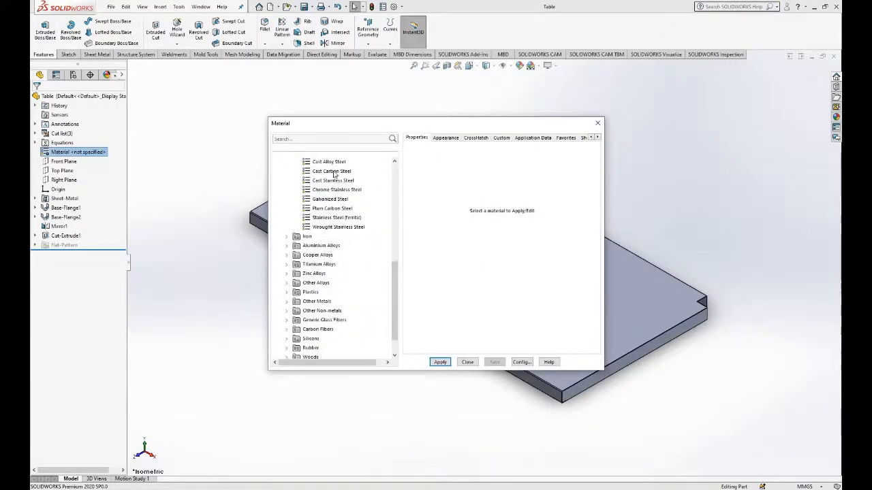
scroll(333, 174, "up", 1)
left_click(331, 171)
left_click(440, 362)
left_click(467, 361)
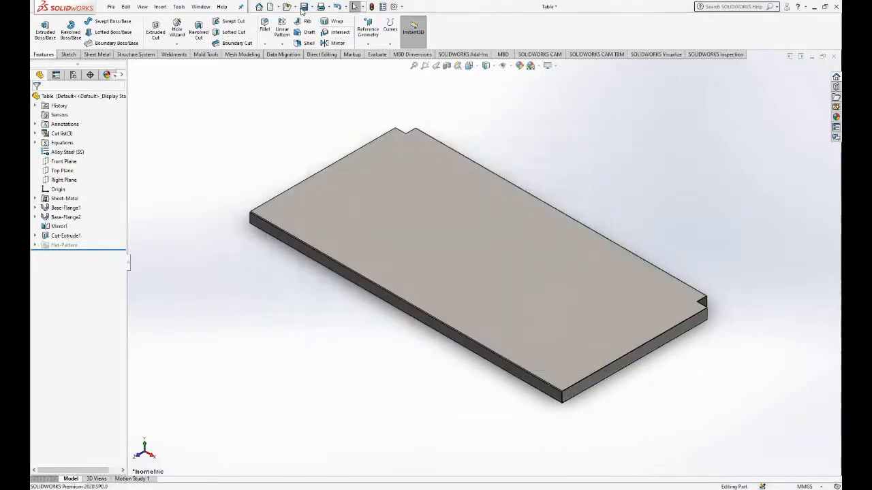
Step: Create a new assembly and place the open WorkTable part in it
left_click(111, 7)
left_click(120, 18)
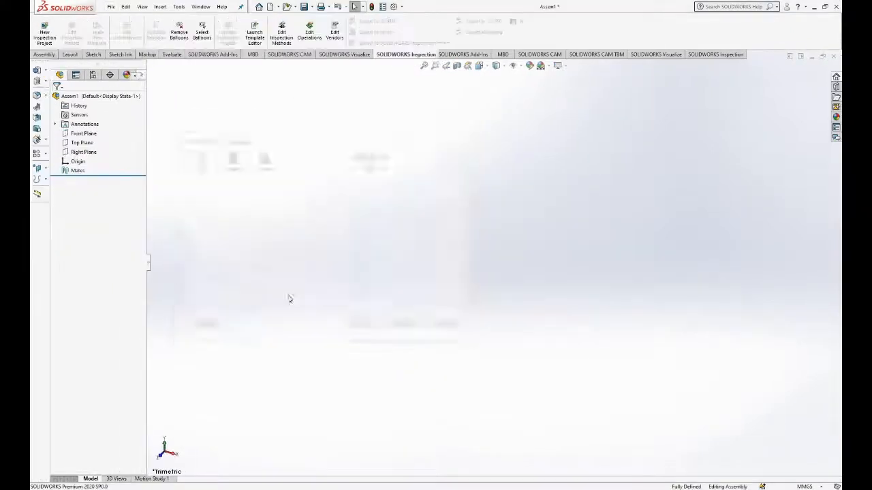
left_click(83, 210)
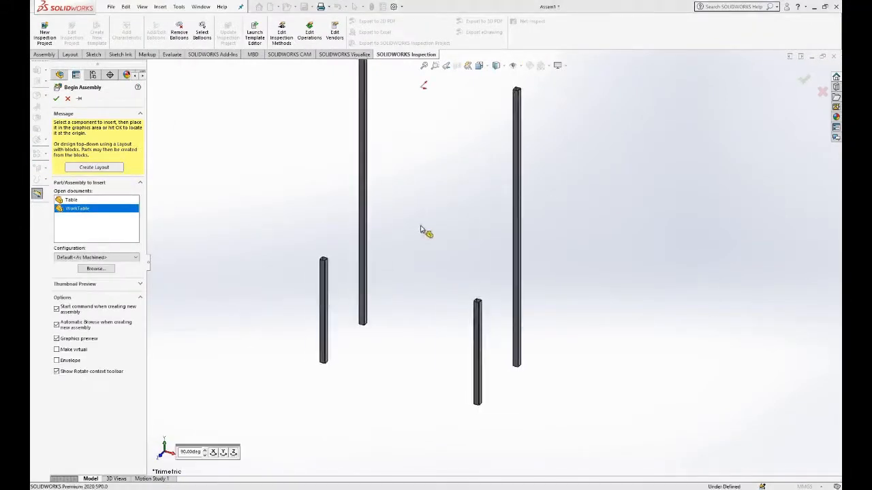
left_click(418, 230)
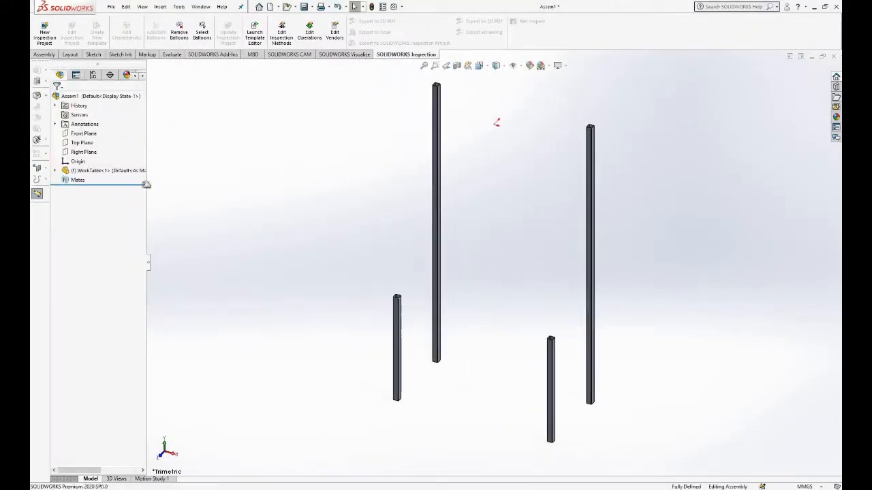
Step: Set the fixed WorkTable component to float in the assembly
right_click(82, 170)
left_click(143, 256)
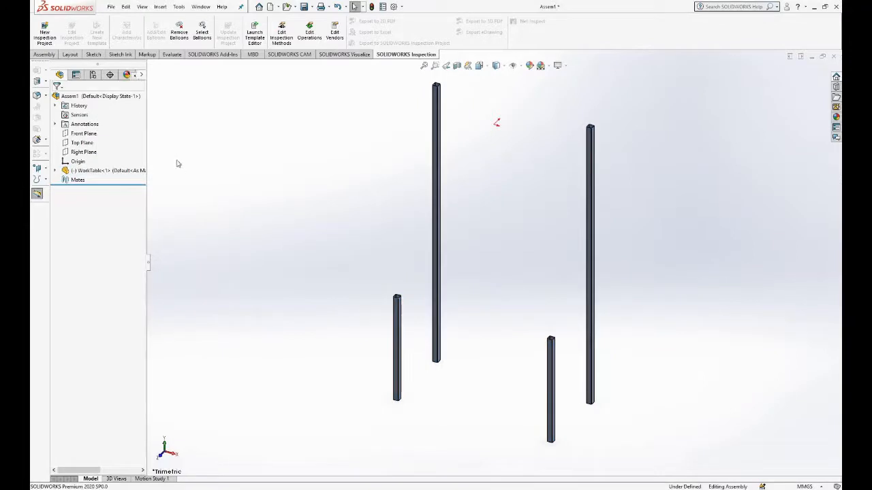
left_click(48, 54)
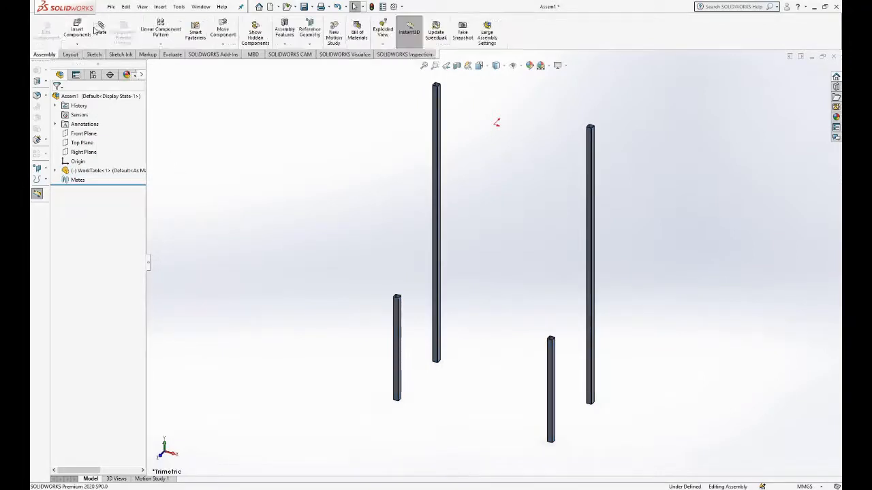
Step: Create a new part and start a sketch on its Top Plane
left_click(111, 7)
left_click(119, 19)
left_click(366, 327)
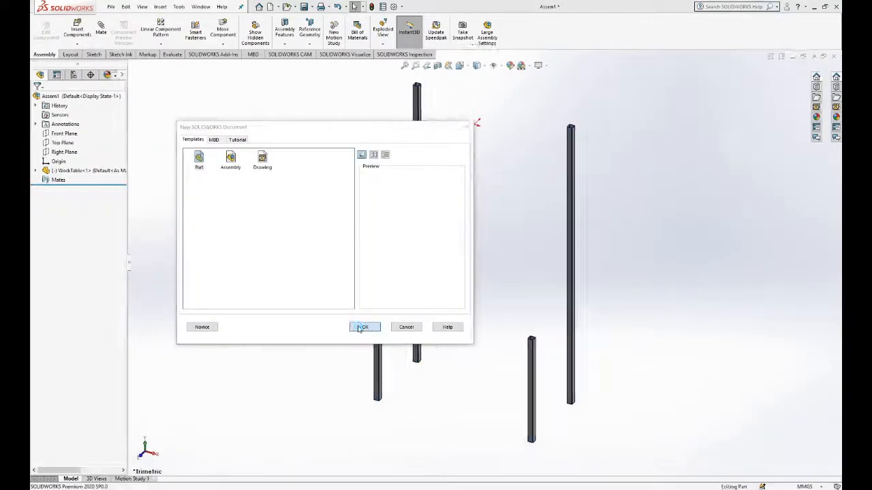
left_click(63, 142)
left_click(68, 153)
left_click(74, 139)
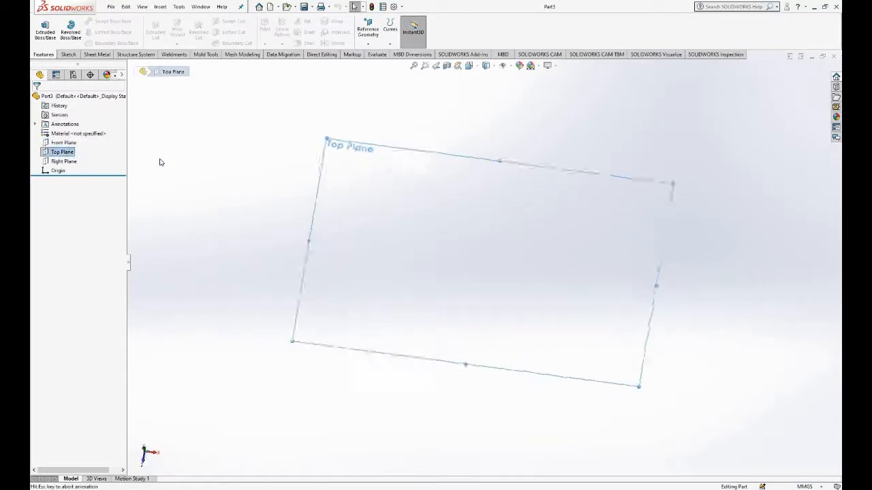
left_click(44, 54)
left_click(67, 55)
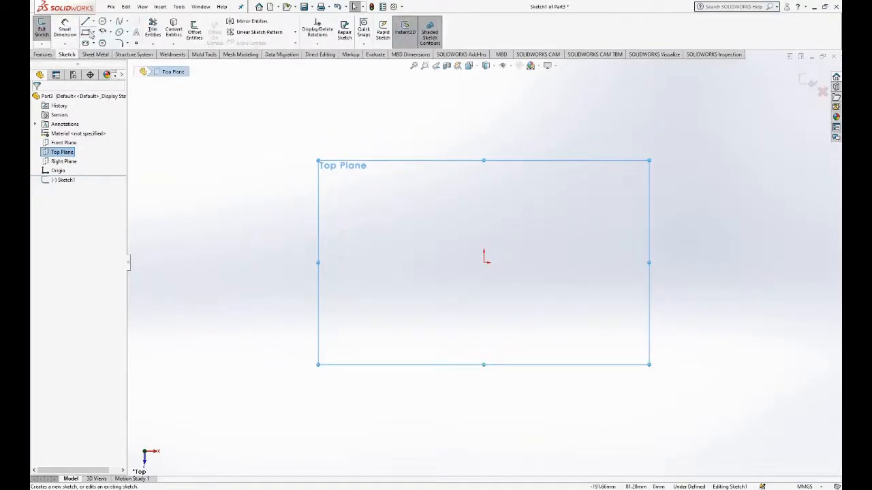
Step: Draw a center rectangle about 212 by 117 mm centered on the origin
left_click(93, 32)
left_click(109, 51)
left_click(485, 262)
left_click(286, 370)
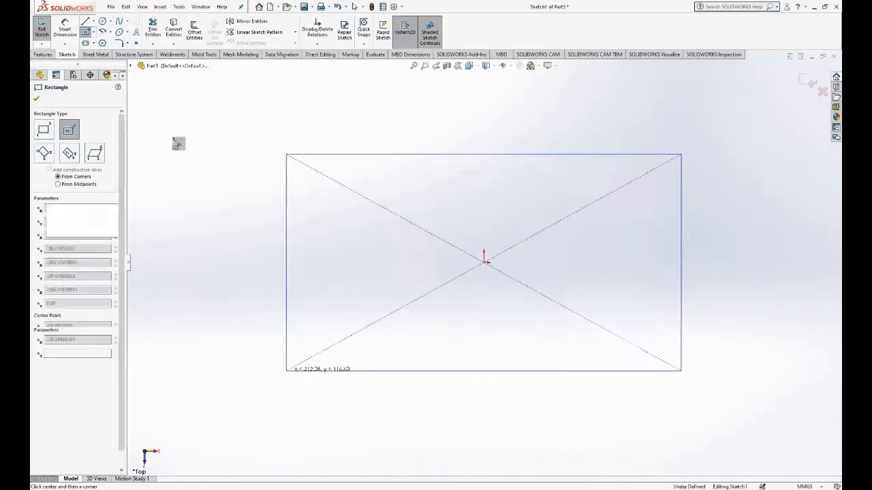
Step: Dimension the rectangle's left vertical side as 600-3 mm
left_click(65, 29)
left_click(287, 212)
left_click(252, 243)
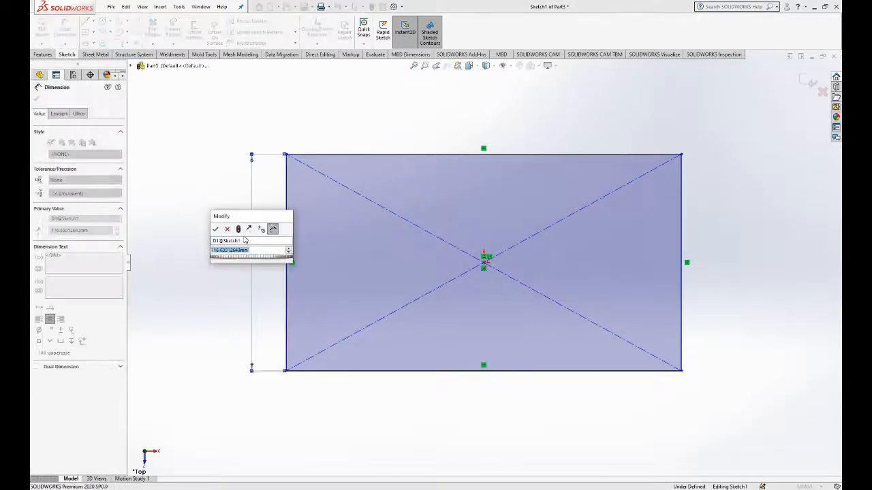
type("600-3")
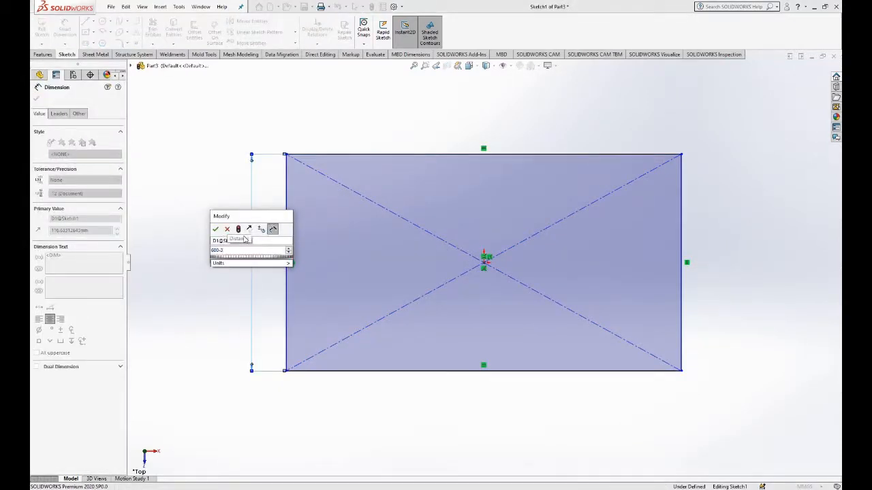
key("Return")
Step: Dimension the rectangle's upper horizontal side as 1200-3 mm and exit the sketch in isometric view
left_click(443, 136)
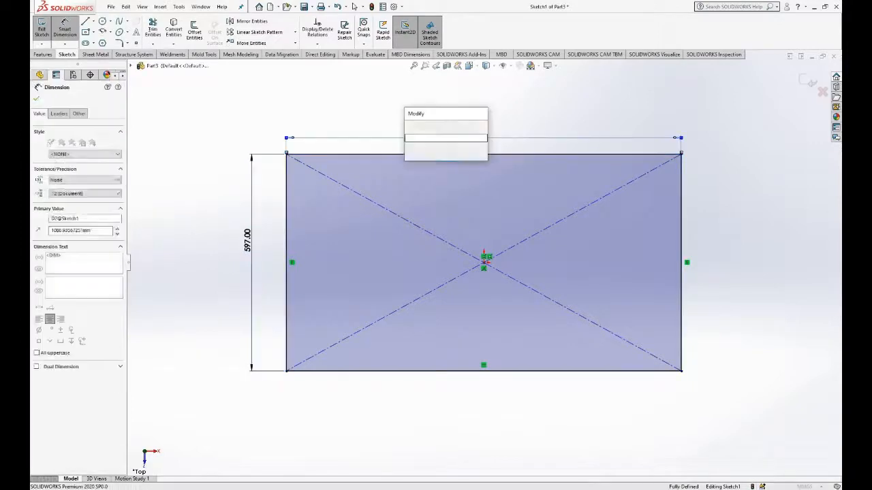
type("1200-3")
key("Return")
key("Escape")
key("space")
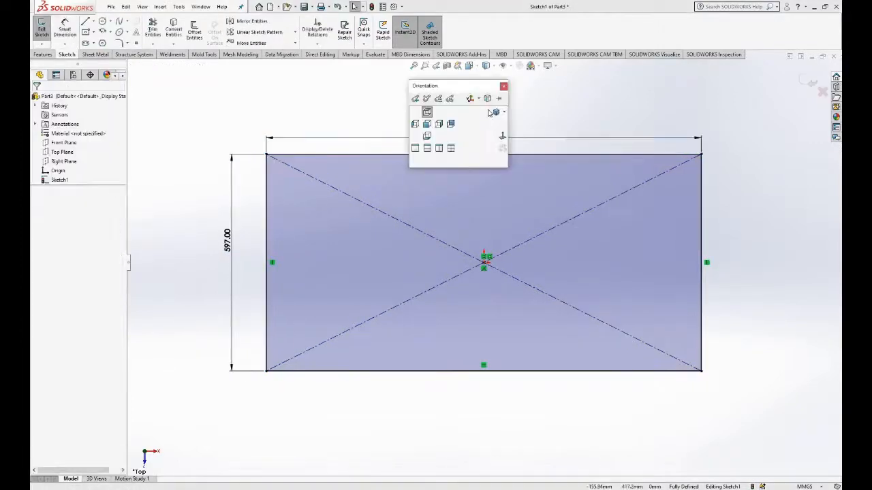
left_click(493, 114)
left_click(808, 85)
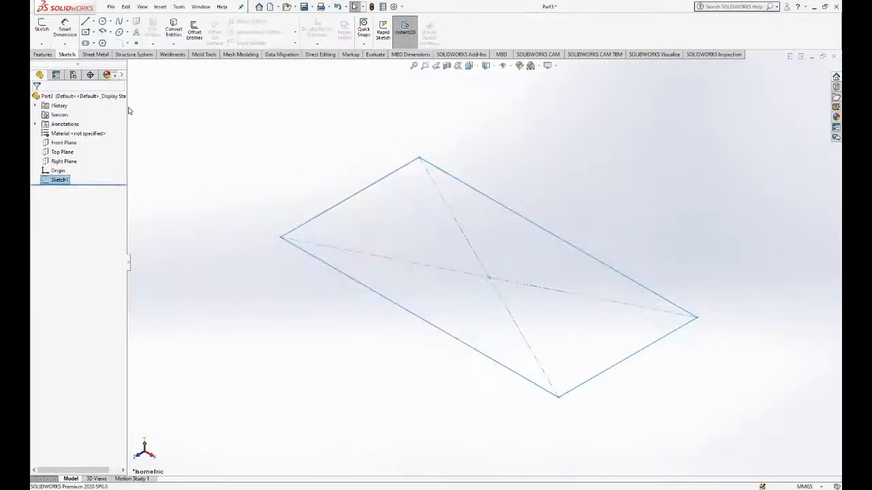
Step: Extrude the rectangle sketch 20 mm with a blind end condition to form the wooden board
left_click(42, 54)
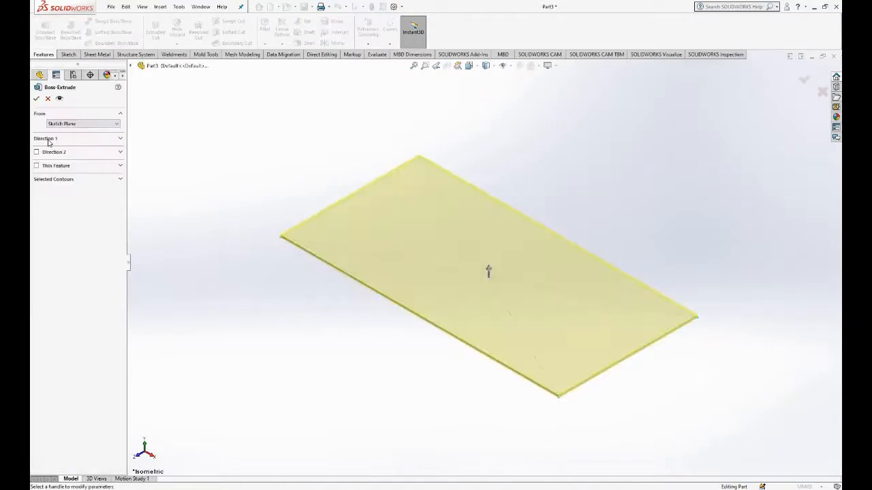
type("20")
key("Return")
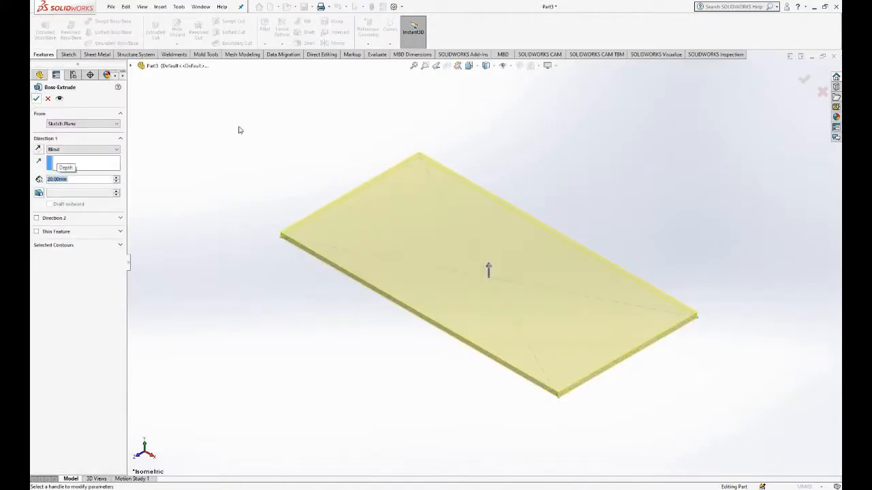
Step: Assign the Balsa material from the Woods category to the part
right_click(75, 142)
left_click(78, 151)
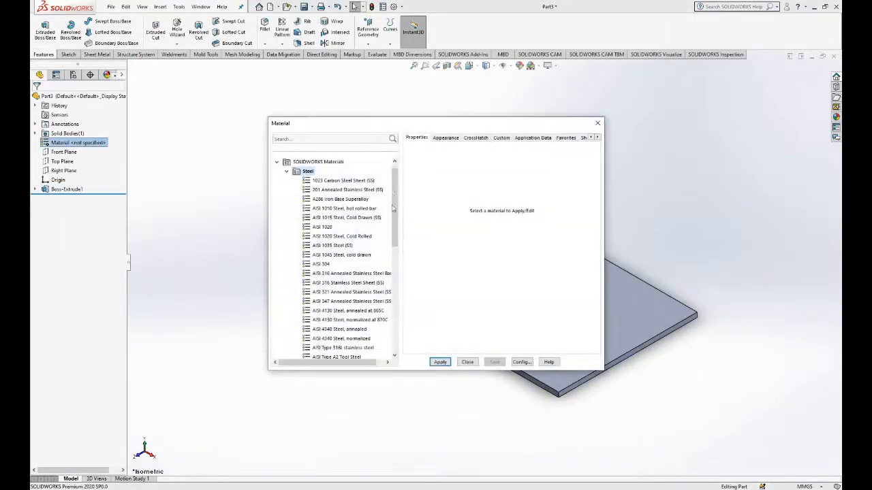
left_click_drag(394, 208, 339, 315)
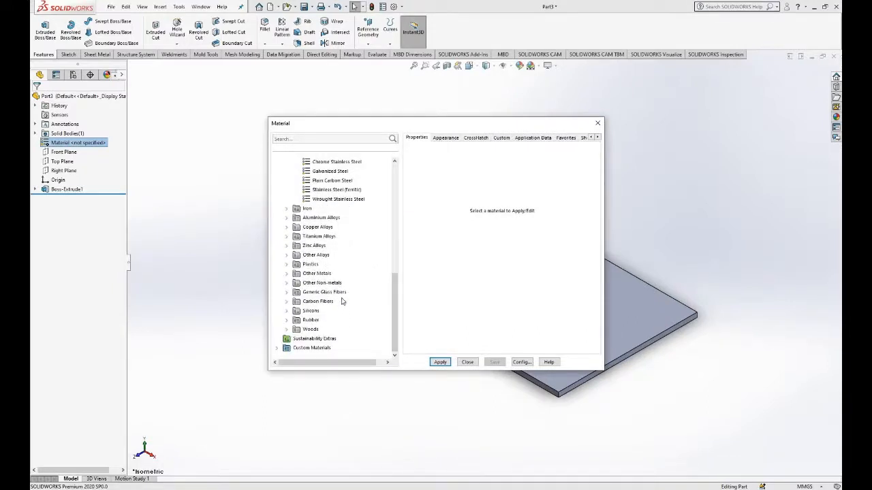
left_click(289, 329)
left_click(317, 282)
left_click(440, 362)
left_click(467, 362)
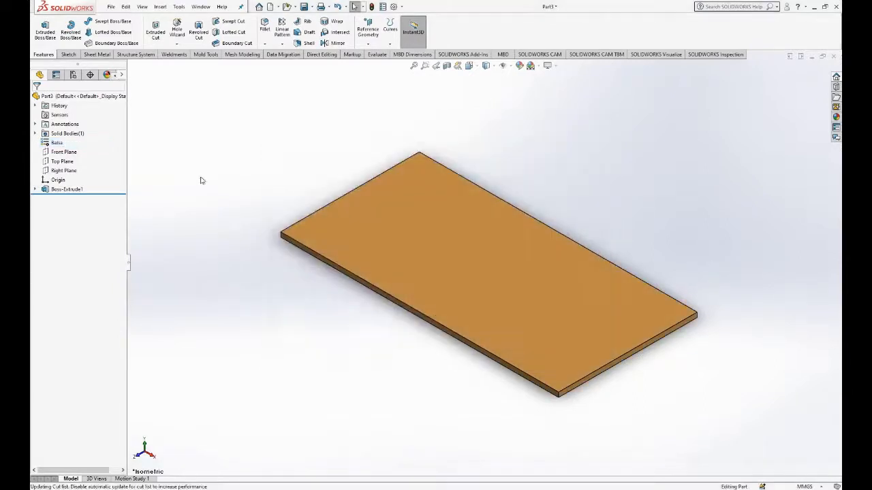
Step: Fillet the board's two long upper edges with a 5 mm radius and save the part as Wood
left_click(362, 284)
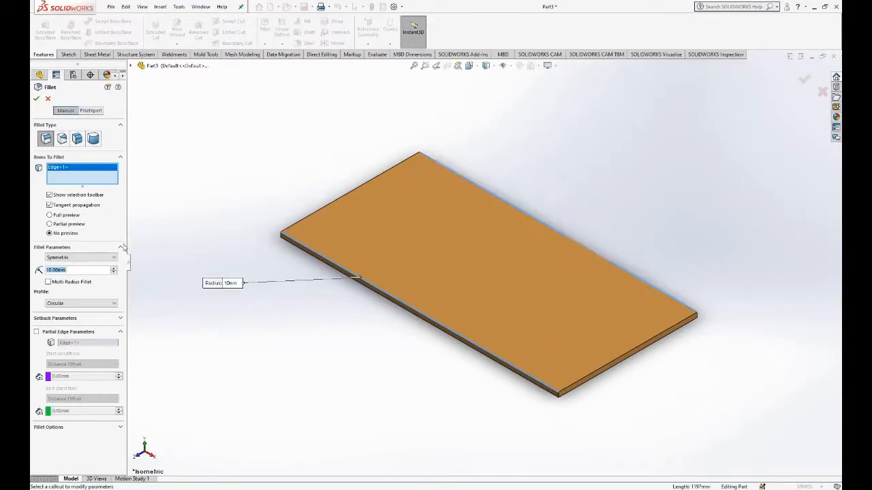
left_click(583, 245)
key("Return")
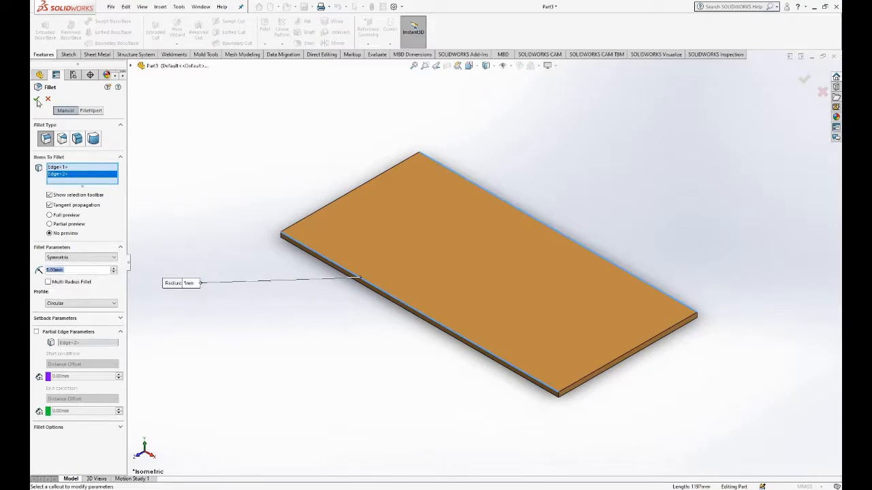
left_click(304, 7)
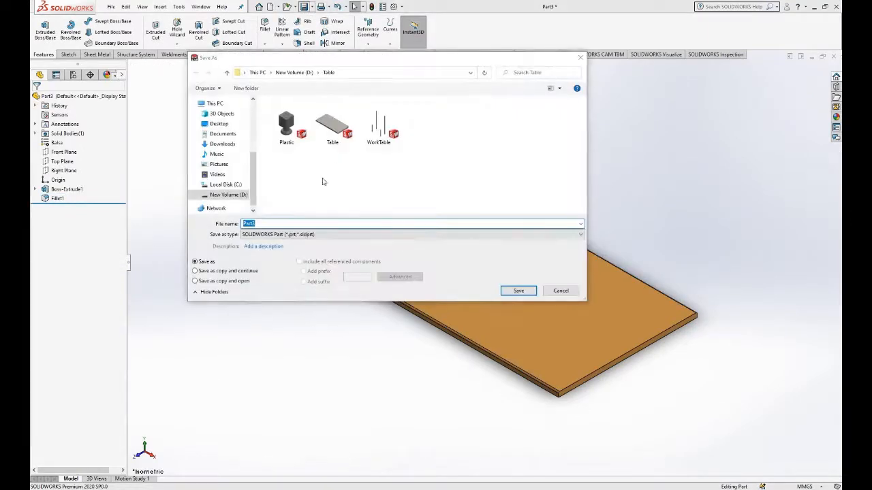
type("Woo")
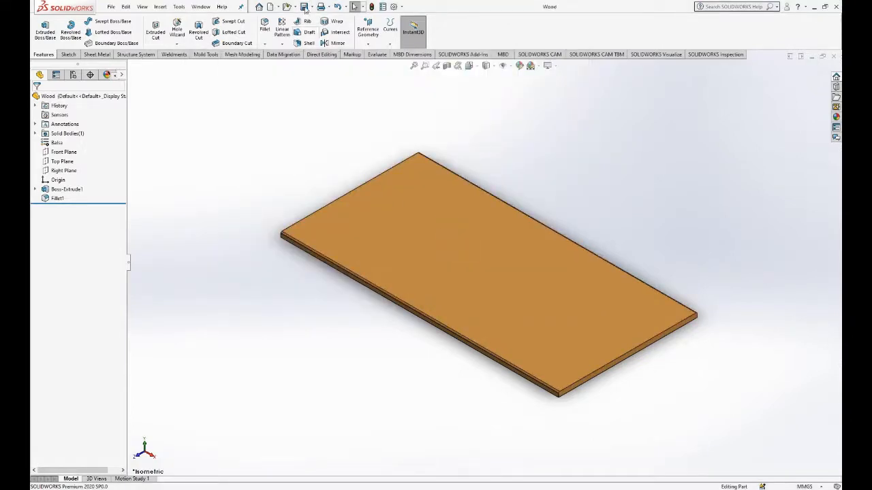
Step: Switch to the unsaved assembly containing the WorkTable frame and save it as Table Assembly, including the modified referenced documents
left_click(110, 7)
left_click(294, 158)
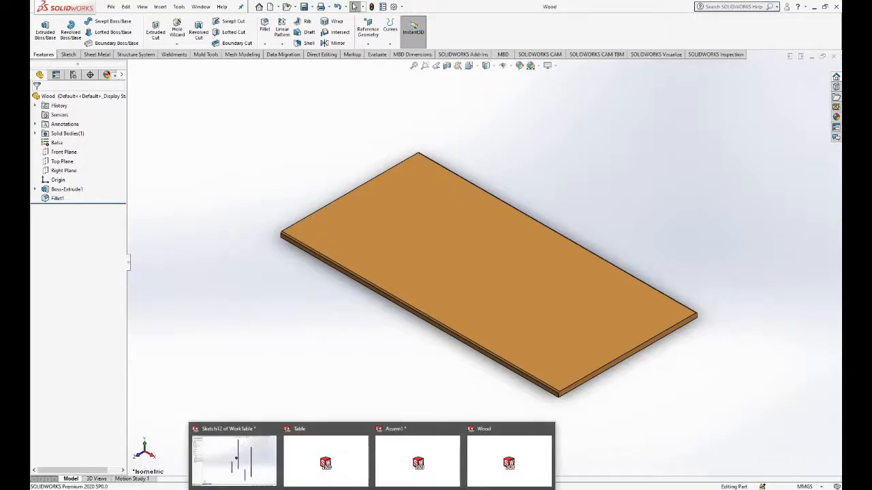
left_click(419, 465)
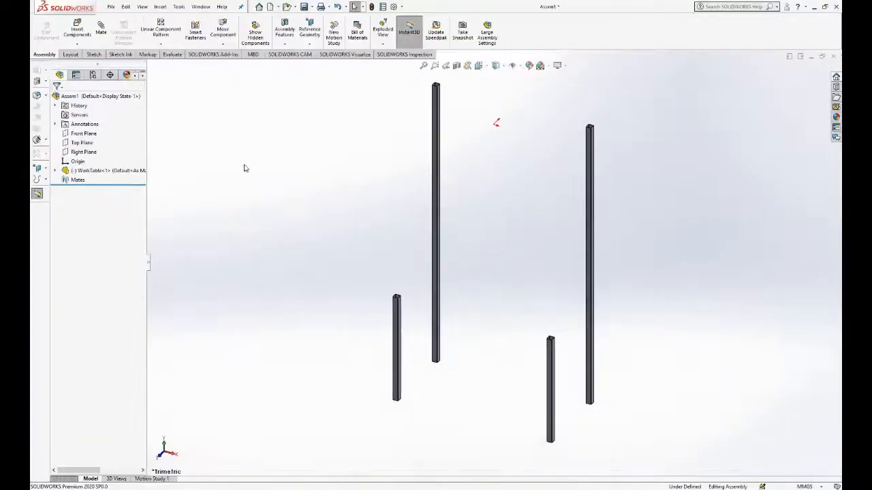
left_click(303, 7)
left_click(200, 131)
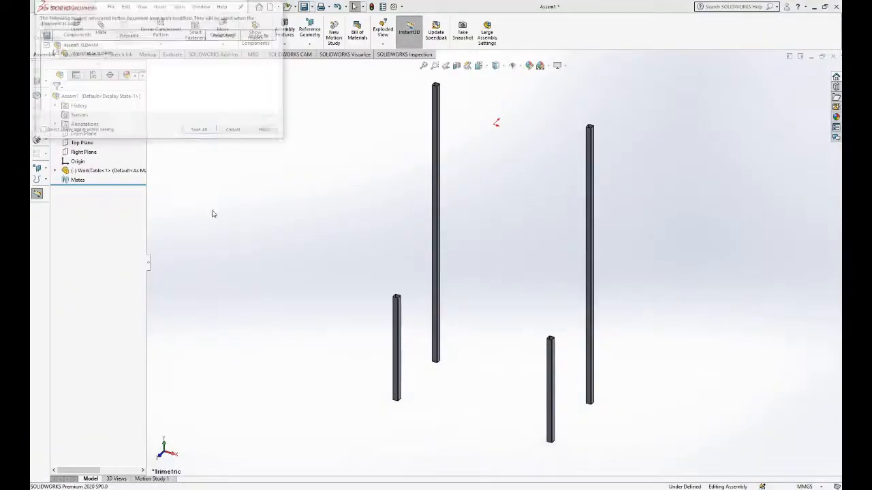
type("T")
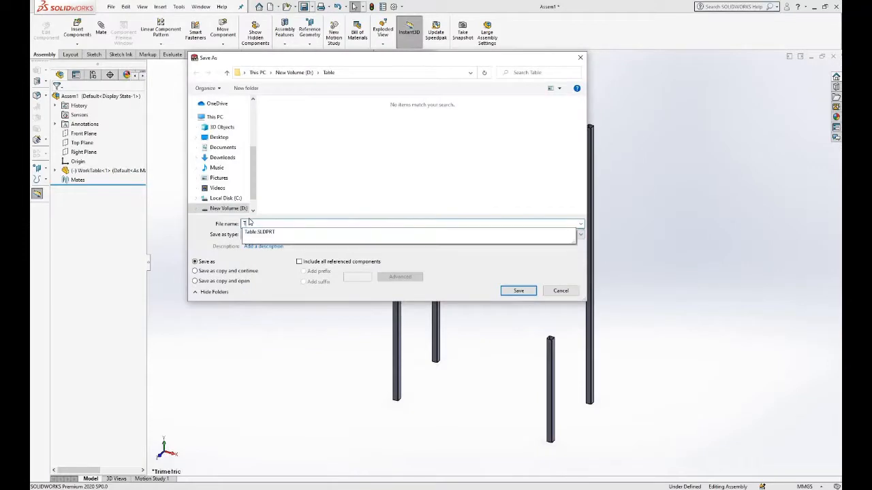
type("able Assembly")
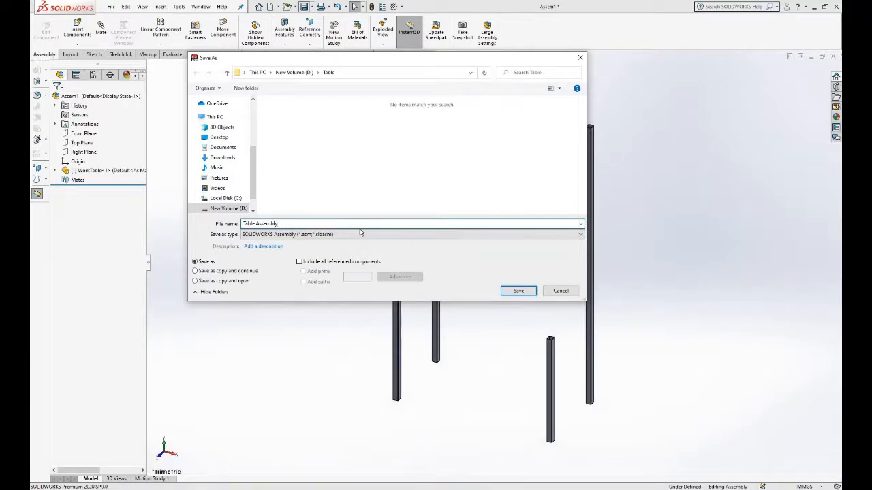
left_click(451, 254)
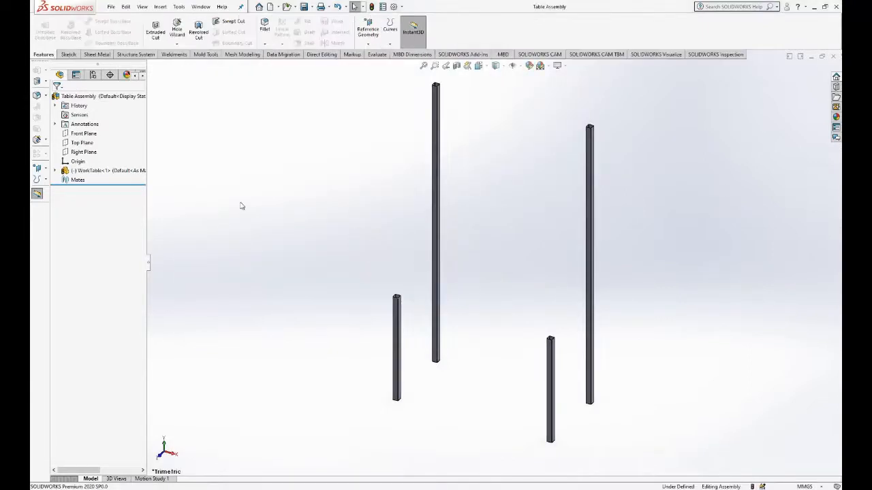
Step: Move the WorkTable frame freely to a new position in the assembly
left_click(107, 171)
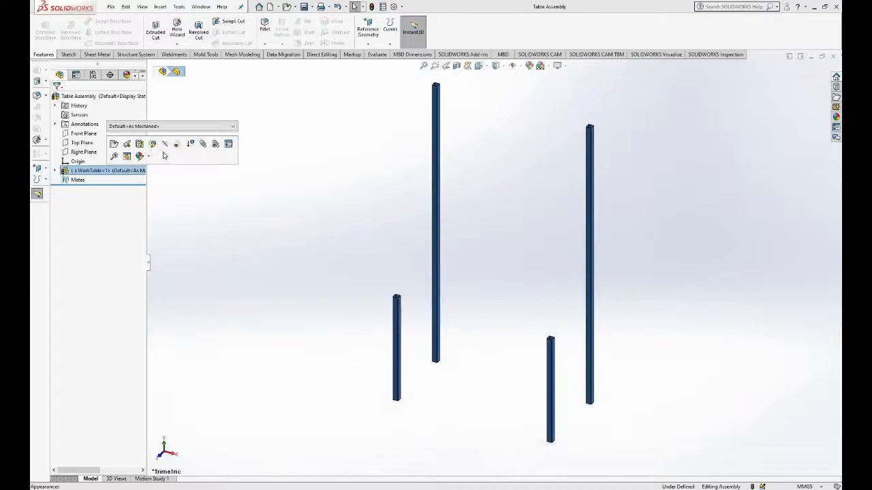
right_click(122, 171)
mouse_move(191, 249)
left_click(428, 250)
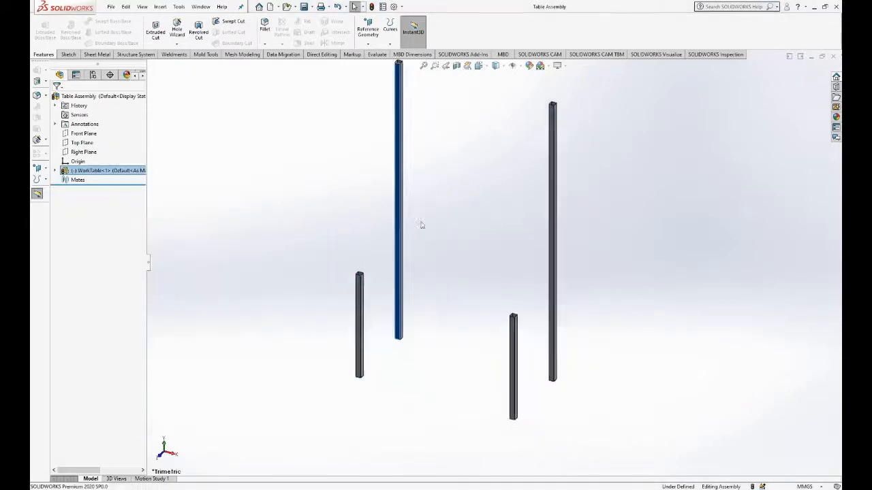
Step: Mate the WorkTable frame's Right Plane and Top Plane coincident with the matching assembly planes
left_click(55, 170)
left_click(93, 245)
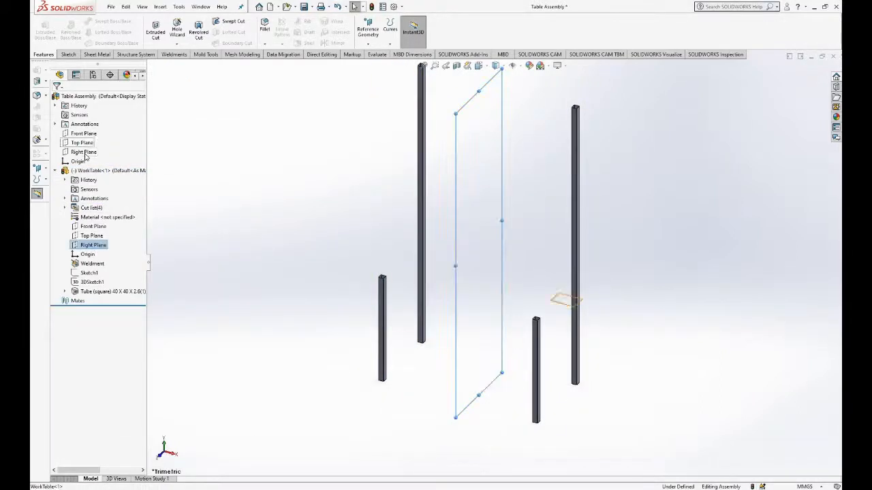
left_click(84, 152, "ctrl")
left_click(92, 159)
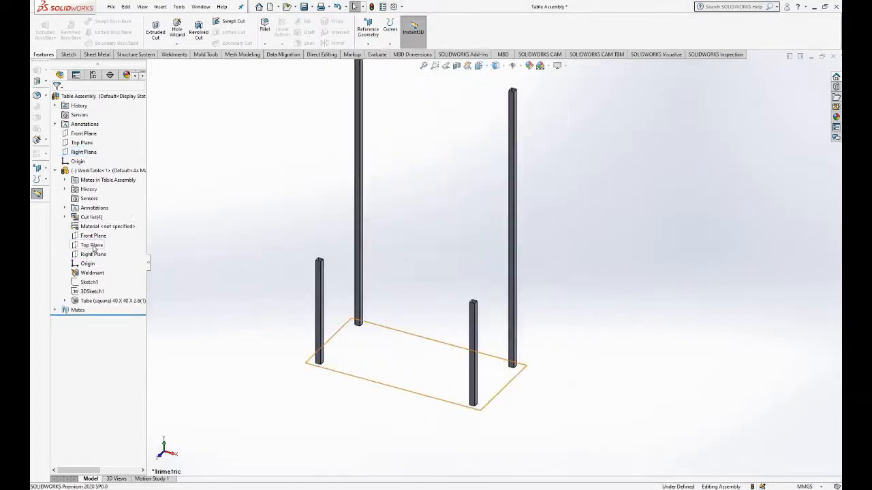
left_click(82, 143, "ctrl")
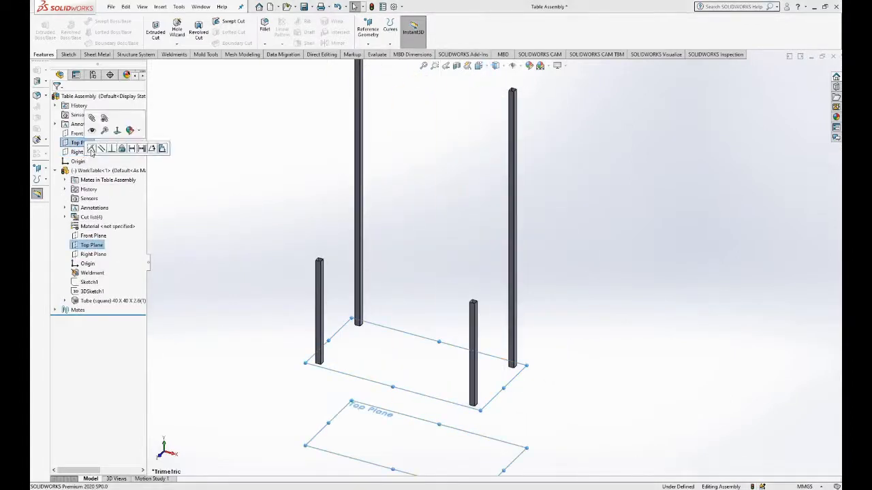
left_click(91, 150)
left_click(85, 134)
left_click(97, 256, "ctrl")
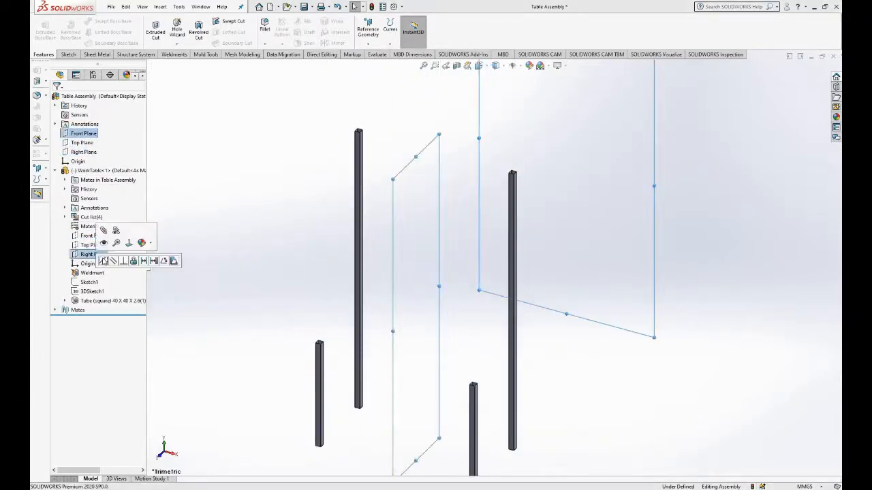
key("Escape")
Step: Mate the WorkTable frame's Front Plane coincident with the assembly's Front Plane
left_click(94, 236)
left_click(84, 133, "ctrl")
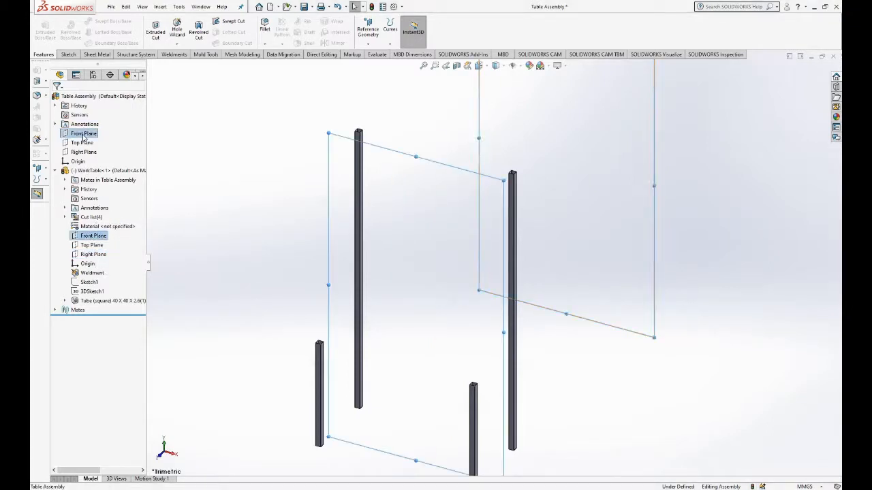
left_click(97, 144)
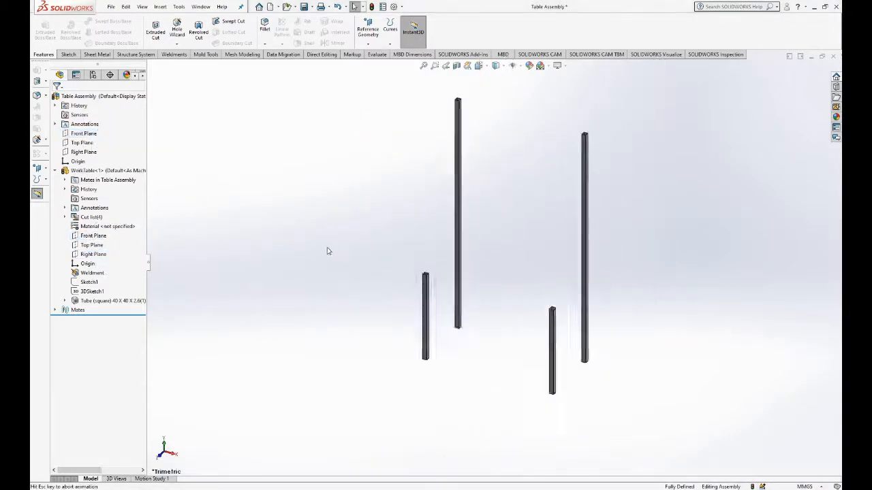
Step: Switch to the Wood part and start a sketch on the board's upper face, viewed from the top
left_click(372, 483)
left_click(508, 463)
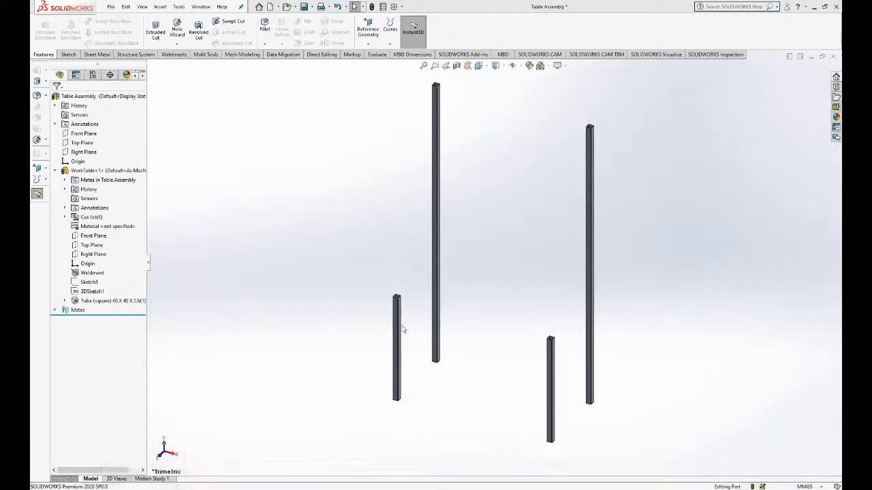
key("space")
left_click(426, 264)
key("space")
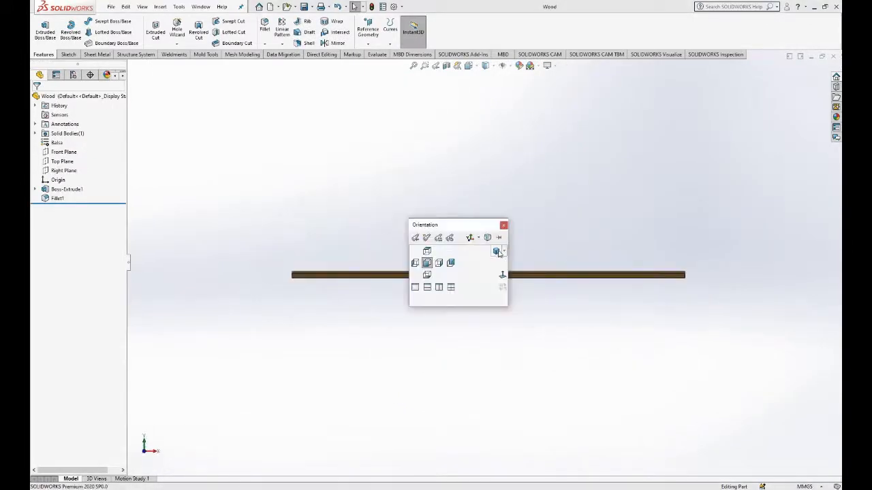
left_click(497, 252)
left_click(426, 237)
left_click(464, 215)
key("space")
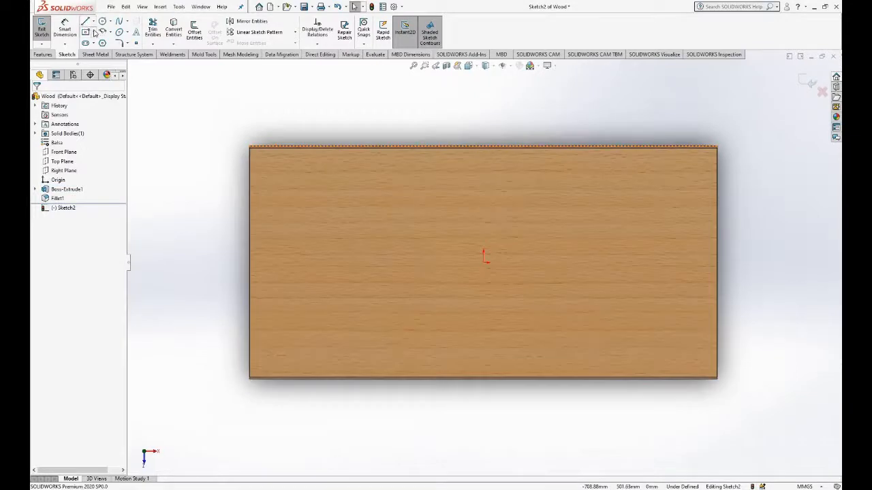
Step: Draw corner rectangles in the board's two rear corners, one about 104 by 84 mm and the other about 67 mm square
left_click(94, 33)
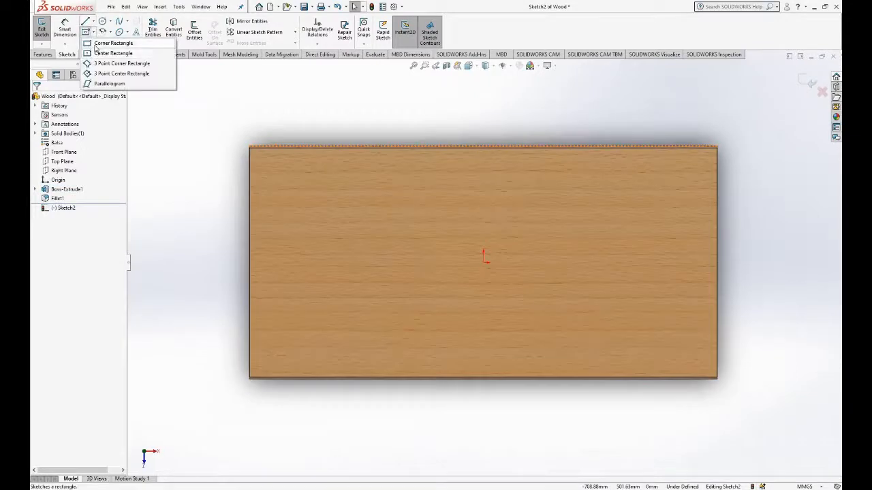
left_click(116, 41)
left_click_drag(249, 146, 291, 179)
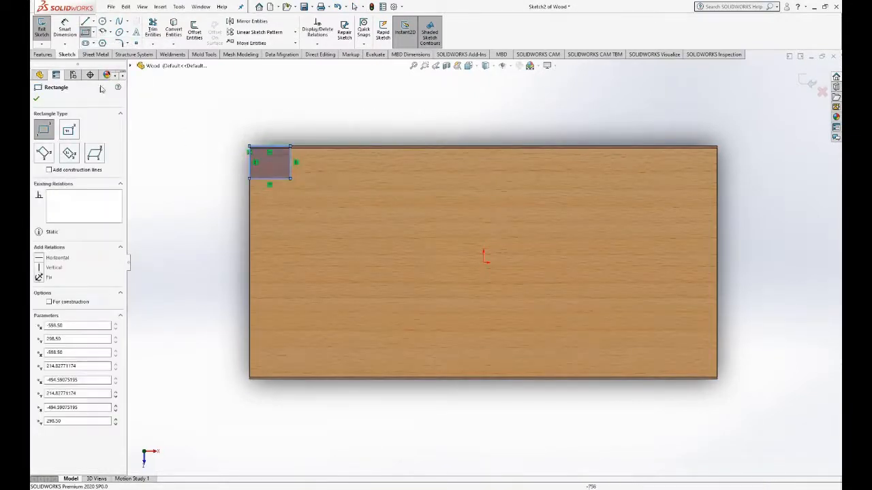
left_click_drag(717, 146, 691, 172)
key("Escape")
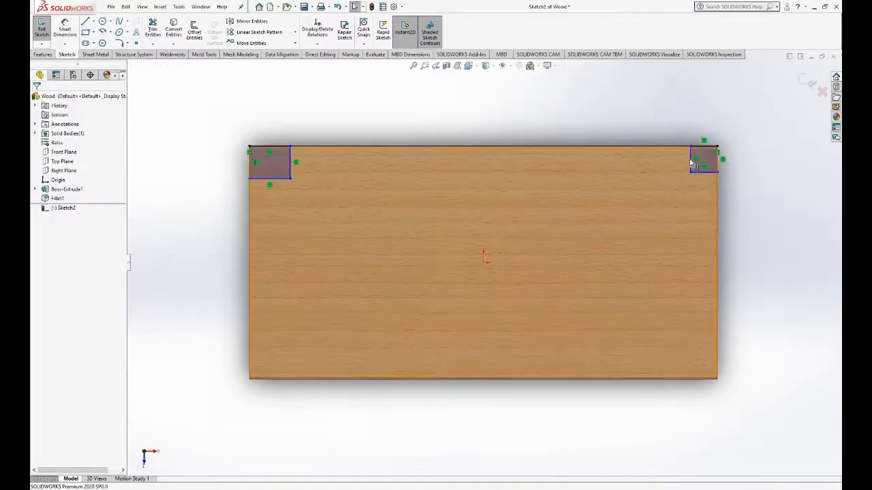
Step: Make the inner sides of both corner rectangles equal in length
left_click(691, 164)
left_click(701, 172, "ctrl")
left_click(288, 165, "ctrl")
left_click(277, 178, "ctrl")
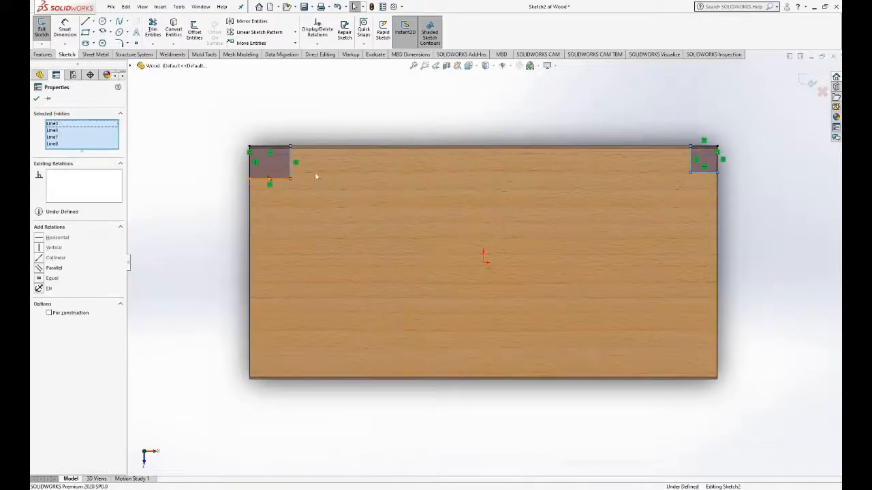
left_click(352, 143)
Step: Dimension the outer vertical side of one corner rectangle as 40 mm and exit the sketch
left_click(66, 34)
left_click(250, 166)
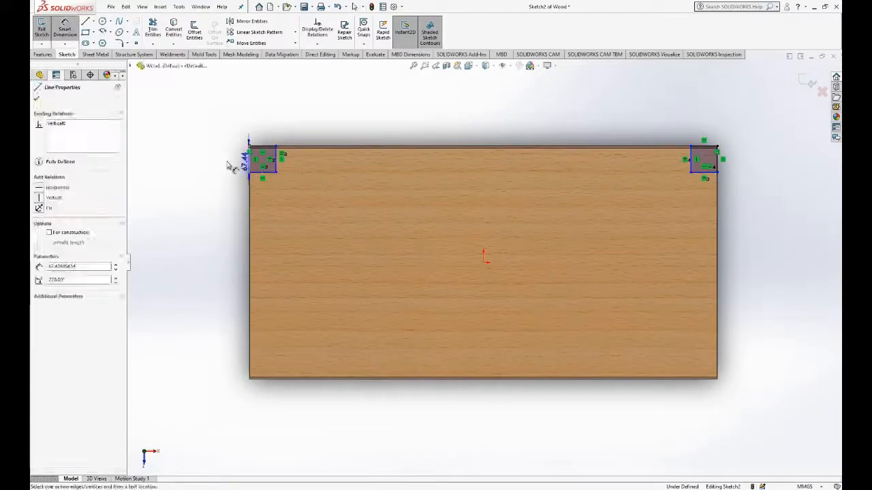
left_click(227, 165)
type("40")
key("Return")
left_click(806, 82)
Step: Cut both corner squares 20 mm deep through the board in isometric view, and save the Wood part
key("space")
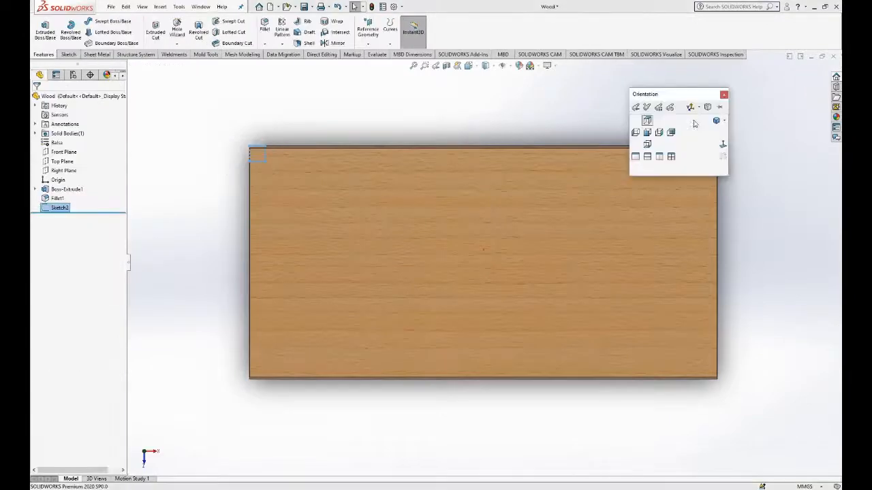
left_click(713, 121)
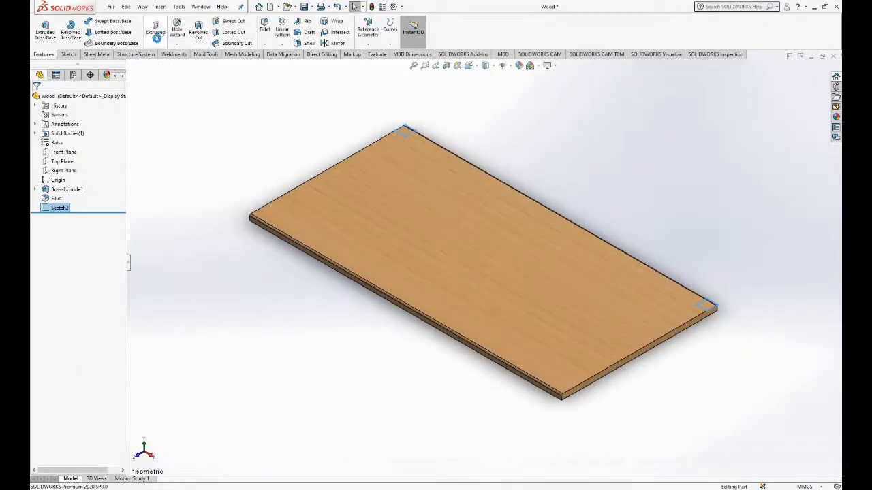
left_click(156, 30)
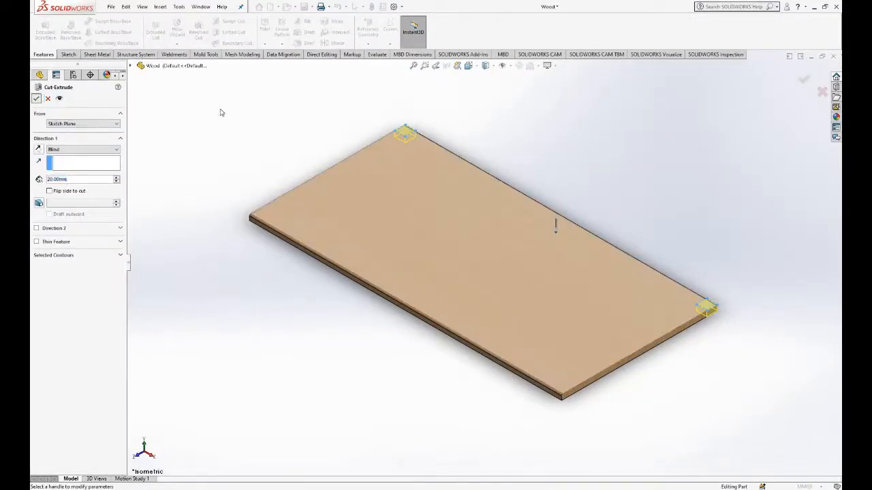
key("Return")
key("ctrl+s")
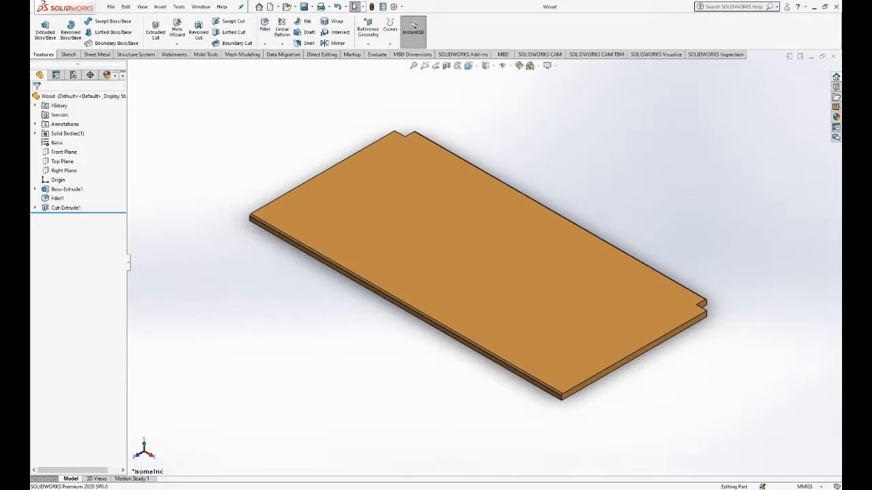
Step: Switch to Table Assembly and insert the Wood part beside the tube frame
mouse_move(402, 487)
left_click(421, 475)
left_click(76, 33)
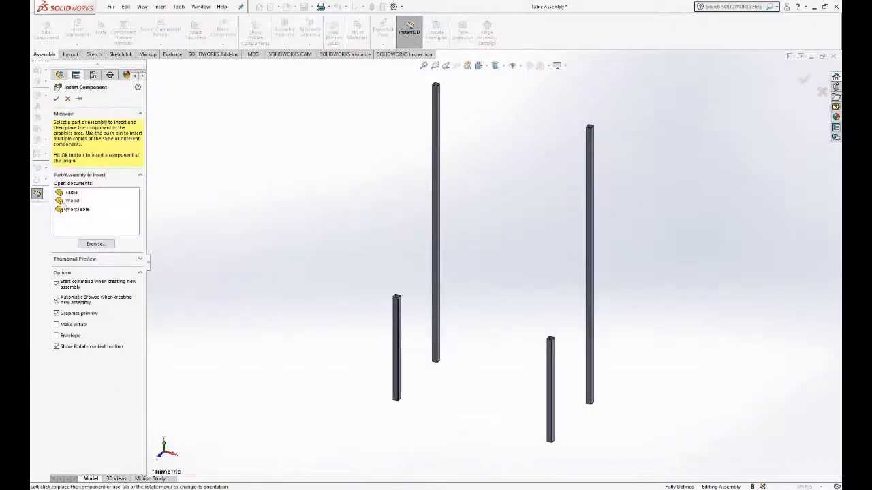
left_click(66, 203)
left_click(319, 336)
Step: Mate the underside of the Wood board coincident with the top end face of a short frame leg
middle_click_drag(325, 193, 268, 179)
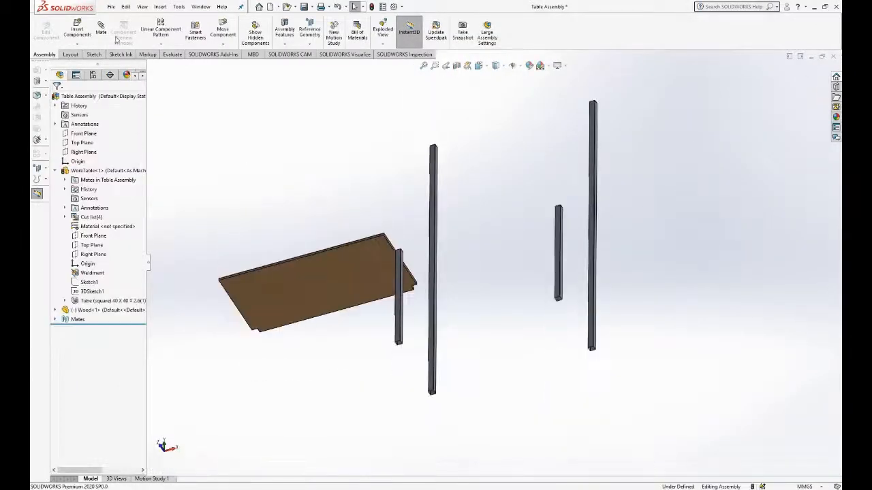
left_click(318, 285)
middle_click_drag(436, 350, 432, 407)
scroll(416, 265, "down", 12)
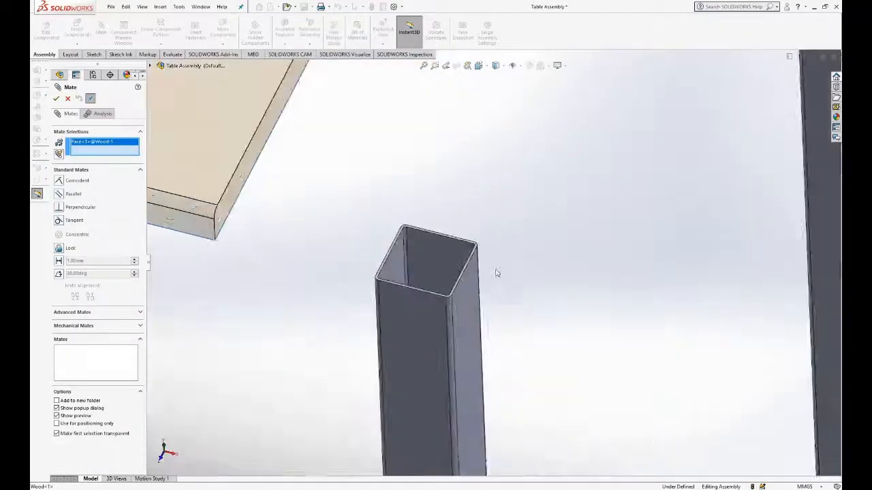
left_click(481, 259)
scroll(412, 286, "up", 4)
left_click(394, 294)
scroll(369, 288, "up", 10)
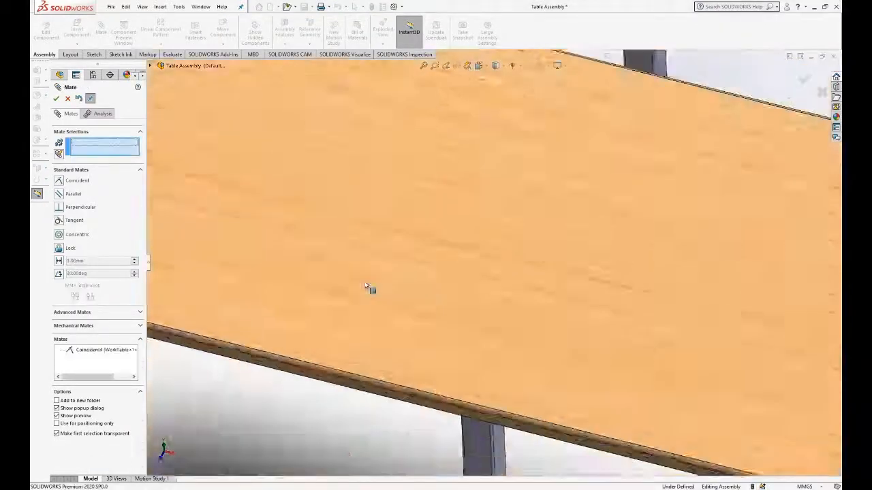
key("Escape")
Step: Mate the Wood part's Front and Right planes coincident with the assembly's Front and Right planes
left_click(55, 180)
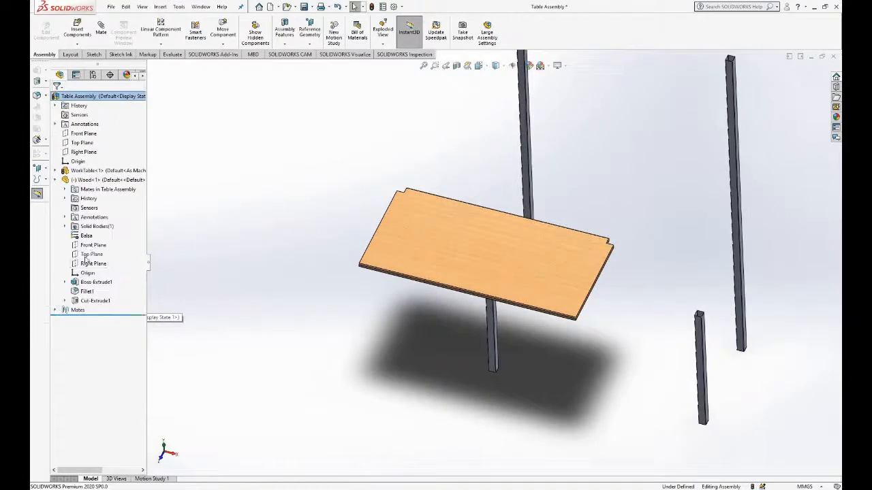
left_click(85, 135)
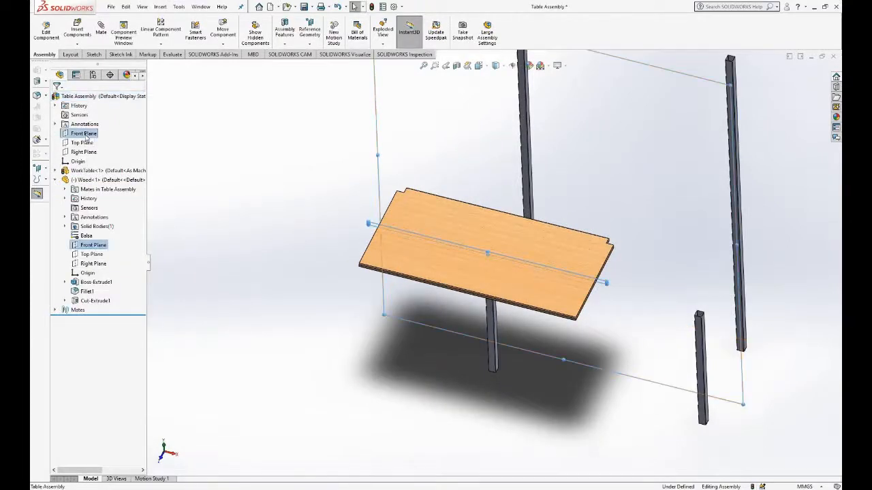
left_click(96, 246, "ctrl")
left_click(106, 250)
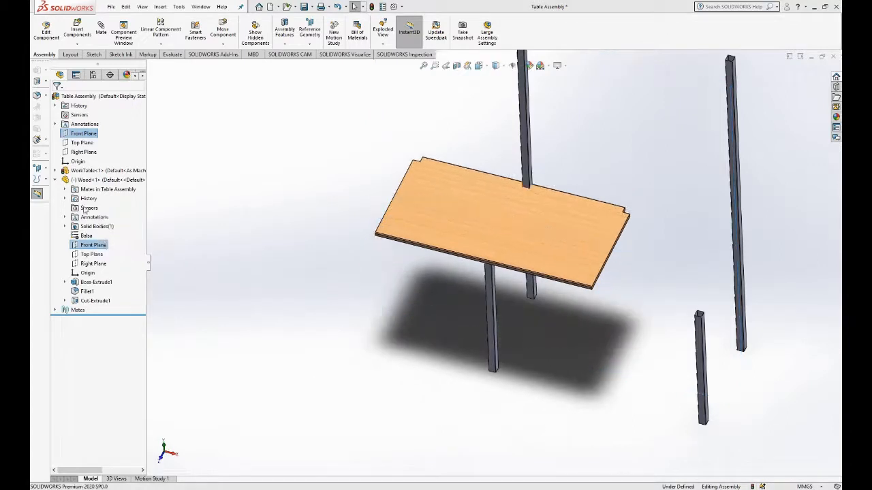
left_click(93, 263)
left_click(82, 152, "ctrl")
left_click(100, 157)
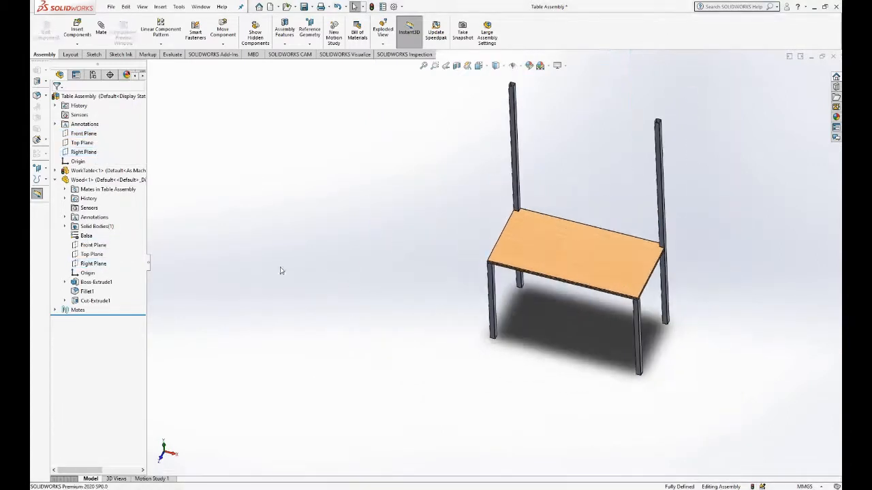
Step: Insert the Table part into the assembly beside the frame
left_click(71, 30)
left_click(72, 192)
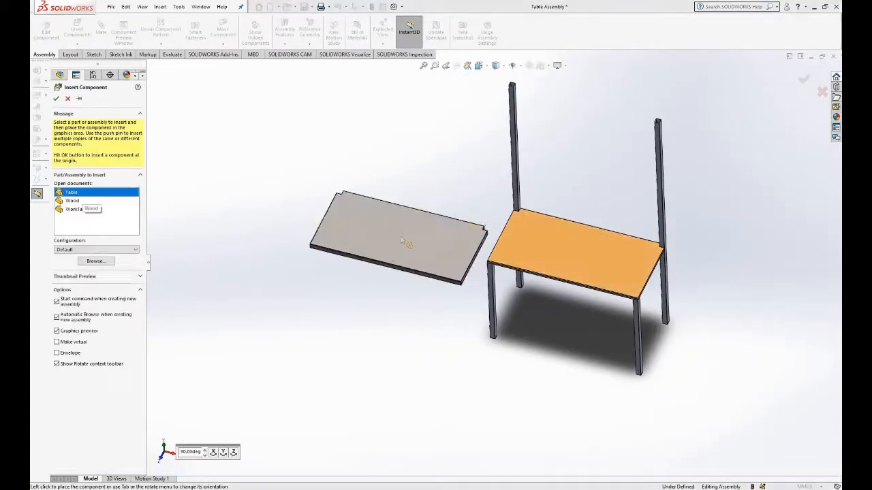
left_click(407, 244)
Step: Mate the inner underside face of the Table part coincident with the top face of the Wood board
middle_click_drag(388, 282, 374, 137)
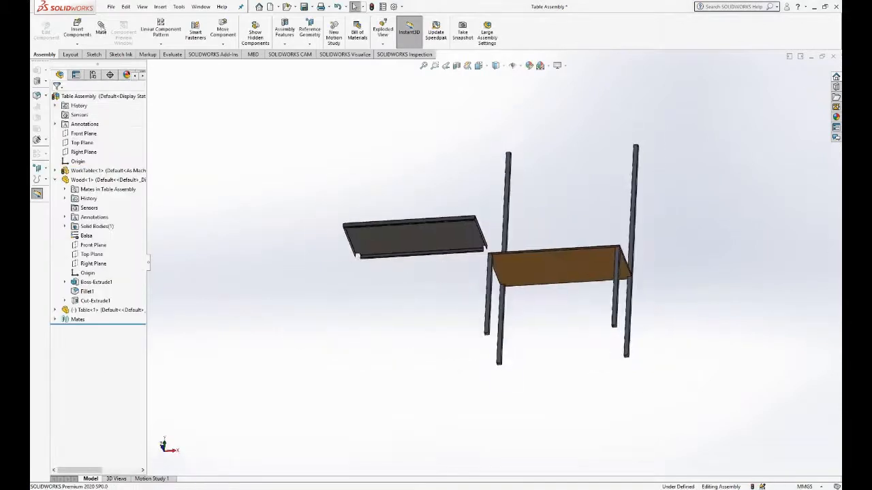
left_click(416, 246)
middle_click_drag(495, 297, 499, 367)
left_click(555, 256)
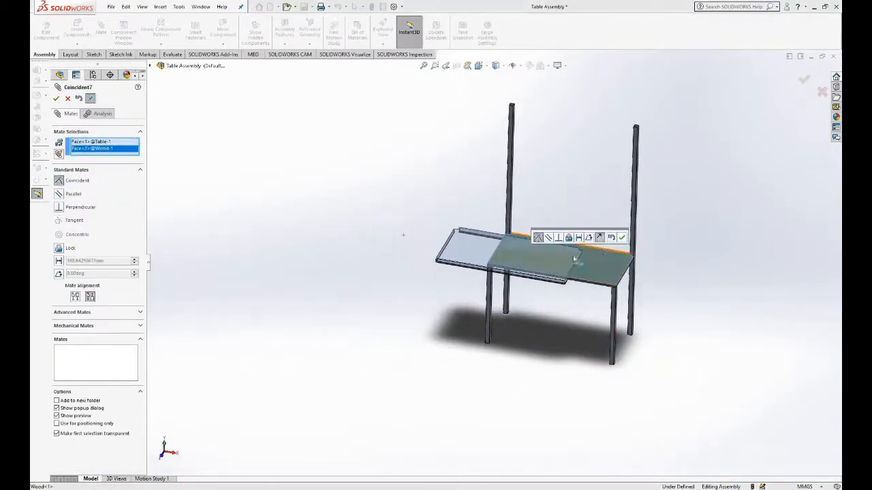
left_click(621, 237)
key("Escape")
Step: Mate the Table part's Front and Right planes coincident with the assembly's Front and Right planes
left_click(55, 180)
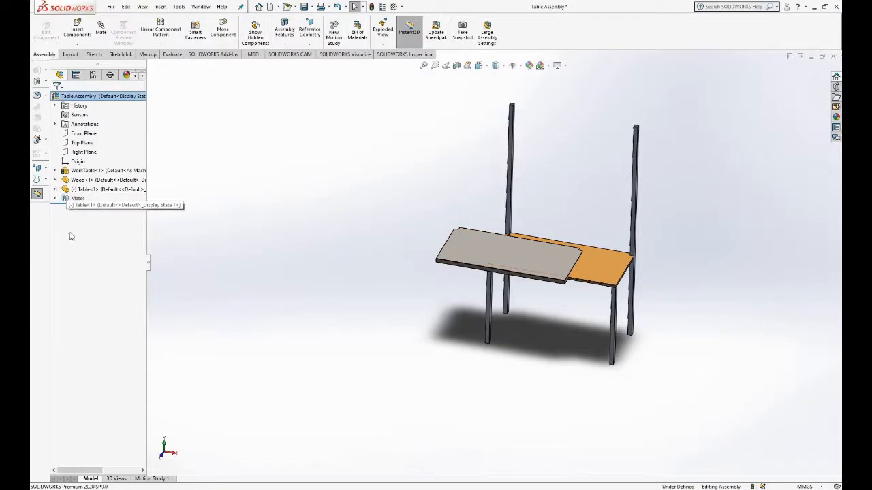
left_click(56, 188)
left_click(94, 264)
left_click(89, 135, "ctrl")
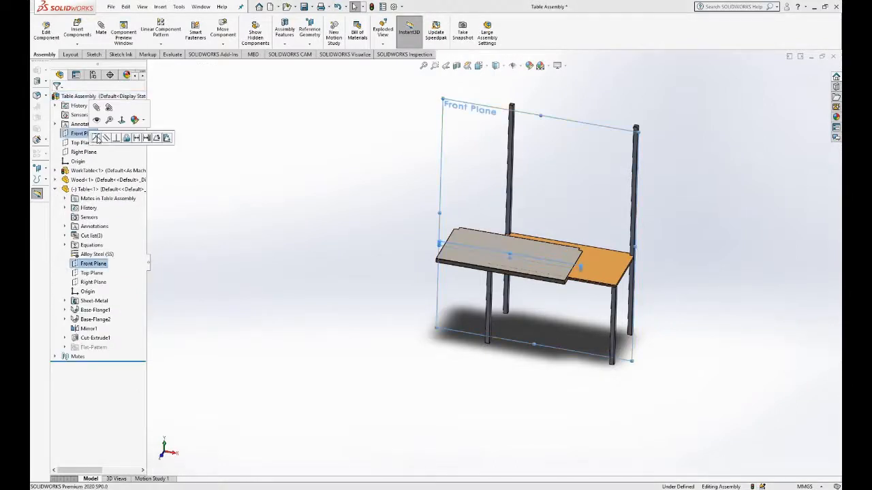
left_click(100, 138)
left_click(93, 282)
left_click(81, 152, "ctrl")
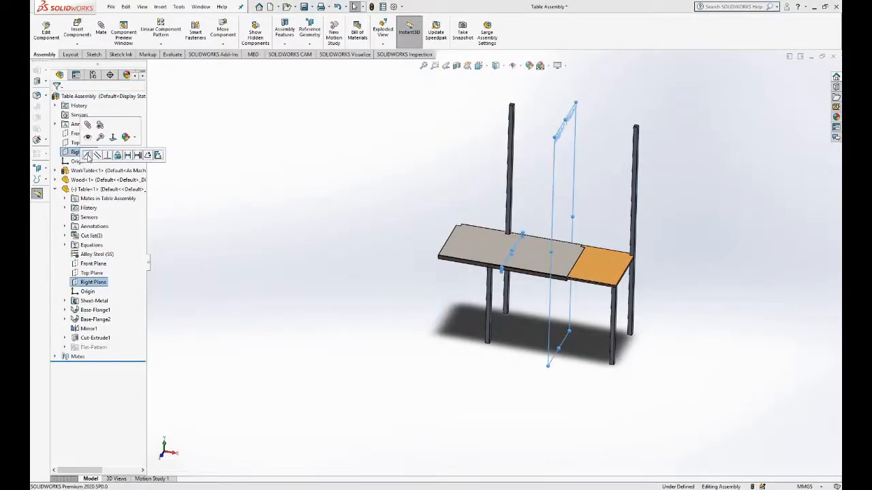
left_click(88, 155)
Step: Open the Table part and start a sketch on its underside front flange face, viewed straight on
scroll(494, 262, "down", 6)
middle_click_drag(505, 323, 552, 262)
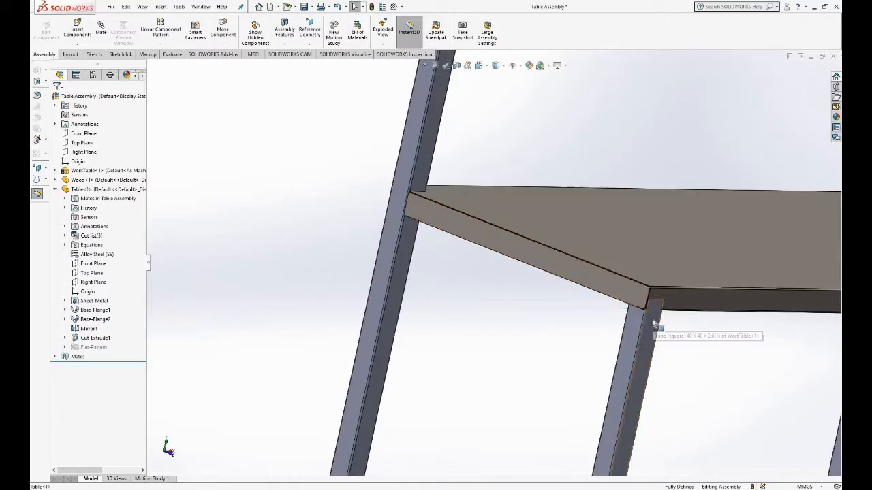
scroll(538, 242, "down", 5)
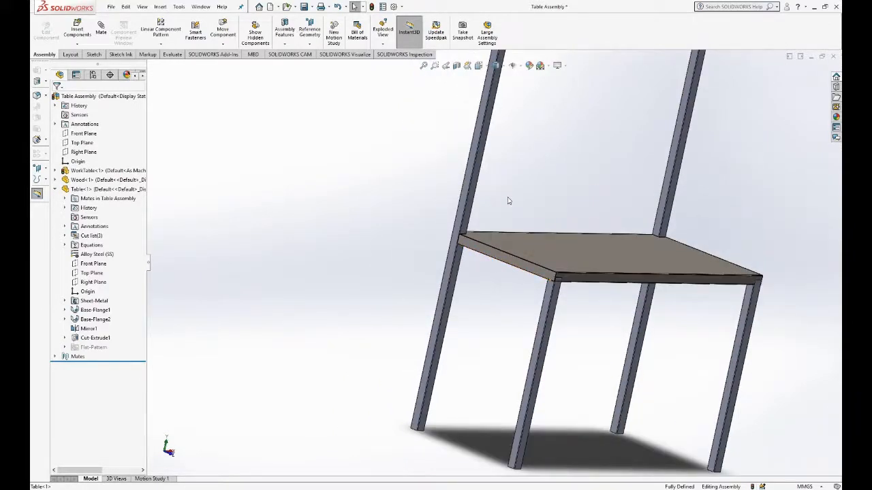
middle_click_drag(510, 340, 465, 300)
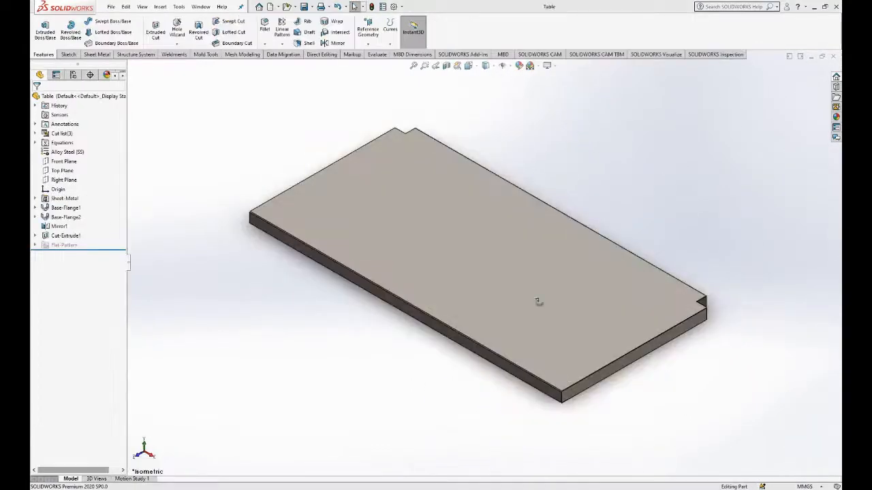
middle_click_drag(538, 300, 689, 94)
scroll(501, 185, "up", 5)
middle_click_drag(502, 185, 495, 186)
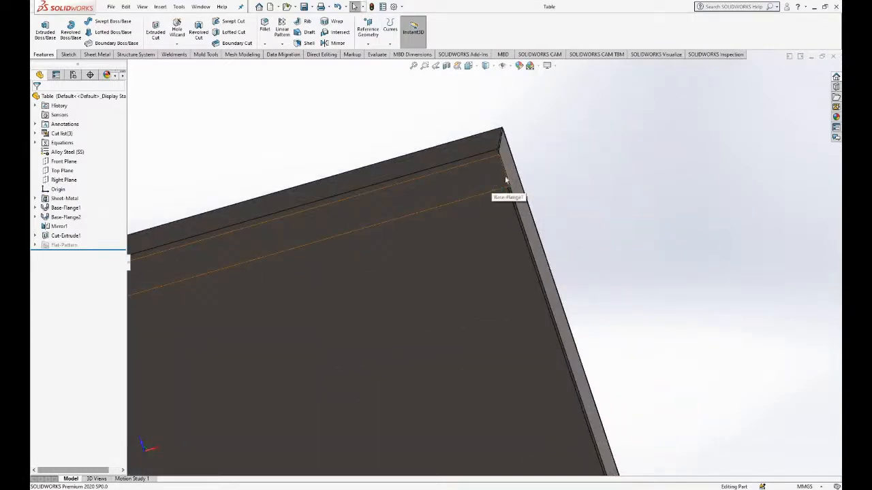
left_click(505, 177)
left_click(535, 155)
key("space")
left_click(666, 230)
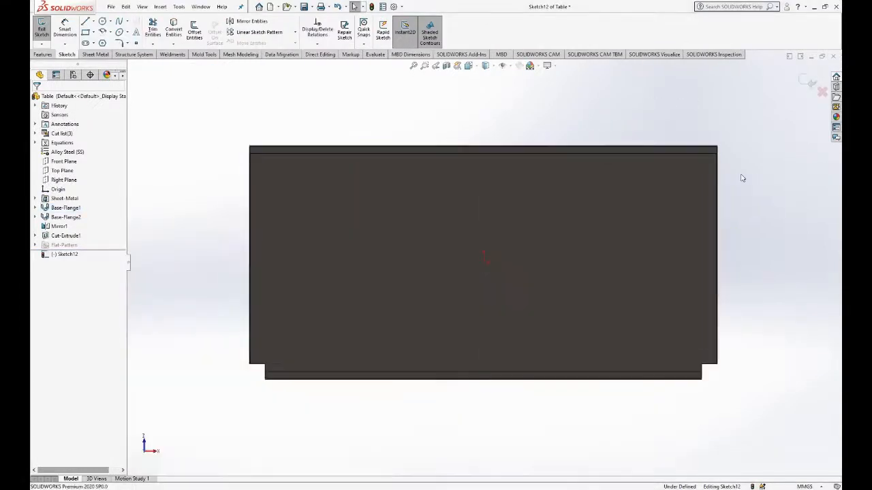
Step: Draw corner rectangles in the flange's two outer front corners, the first about 31 by 26 mm
scroll(743, 179, "up", 5)
left_click(85, 32)
scroll(566, 178, "down", 3)
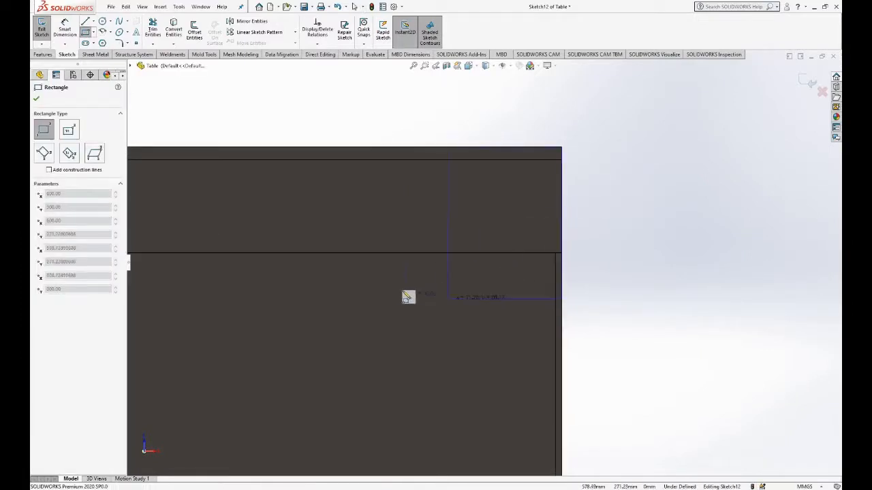
left_click(402, 286)
scroll(604, 241, "down", 5)
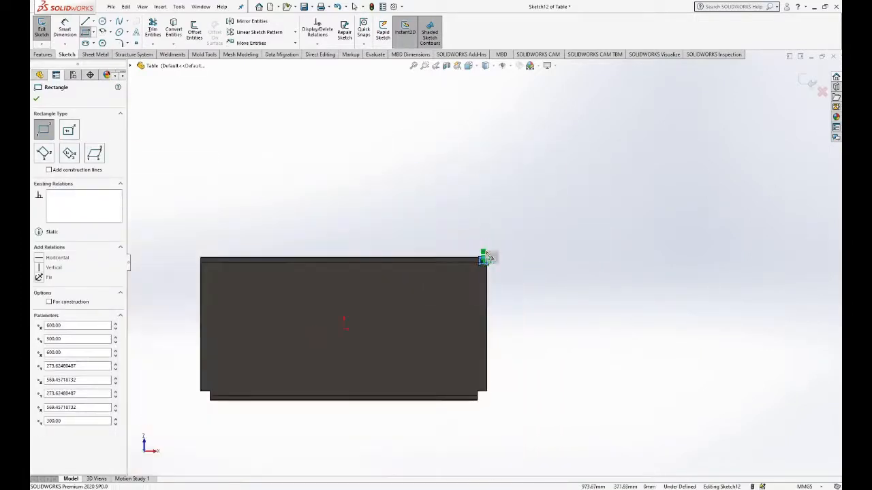
scroll(301, 255, "up", 3)
scroll(333, 224, "up", 2)
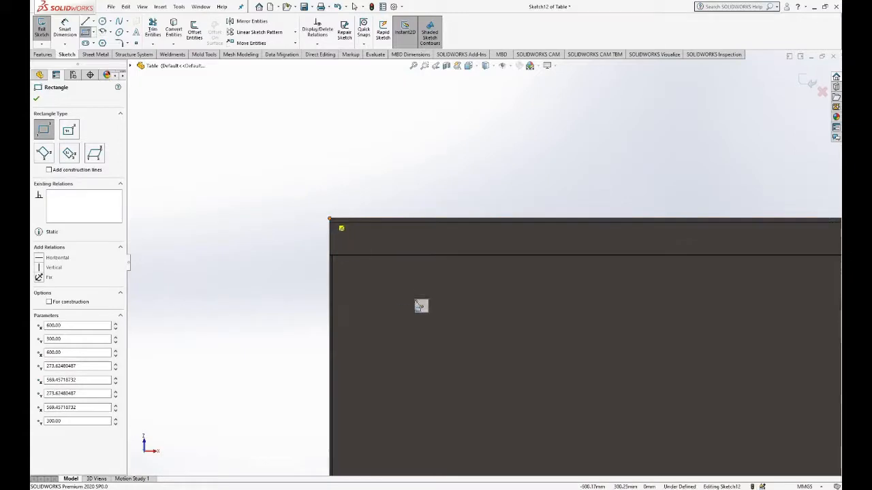
left_click(434, 303)
key("Escape")
Step: Make the inner sides of both front corner rectangles equal in length
scroll(253, 269, "up", 9)
scroll(713, 284, "down", 5)
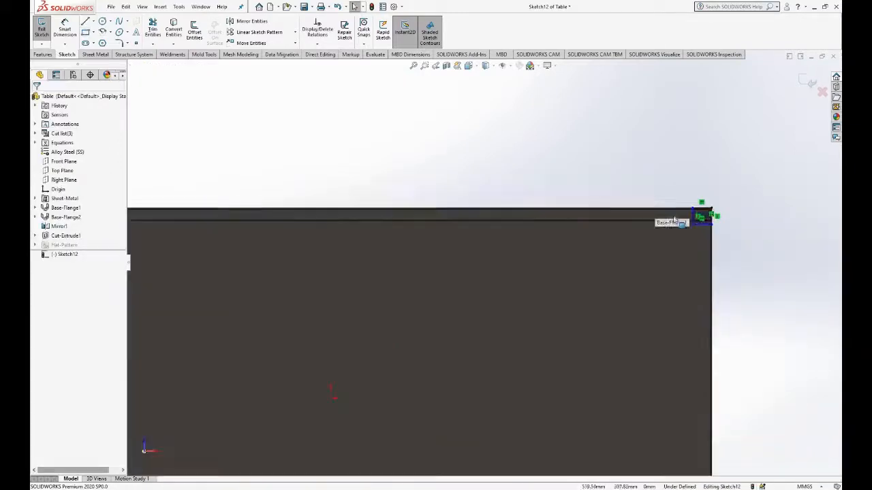
left_click(692, 217)
left_click(700, 224, "ctrl")
scroll(642, 234, "up", 3)
scroll(239, 251, "down", 6)
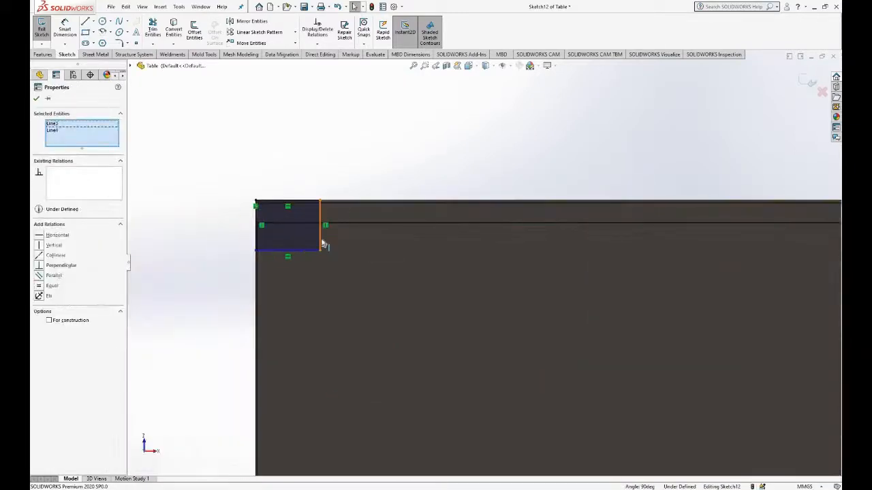
left_click(320, 243, "ctrl")
left_click(308, 250, "ctrl")
left_click(390, 212)
left_click(277, 163)
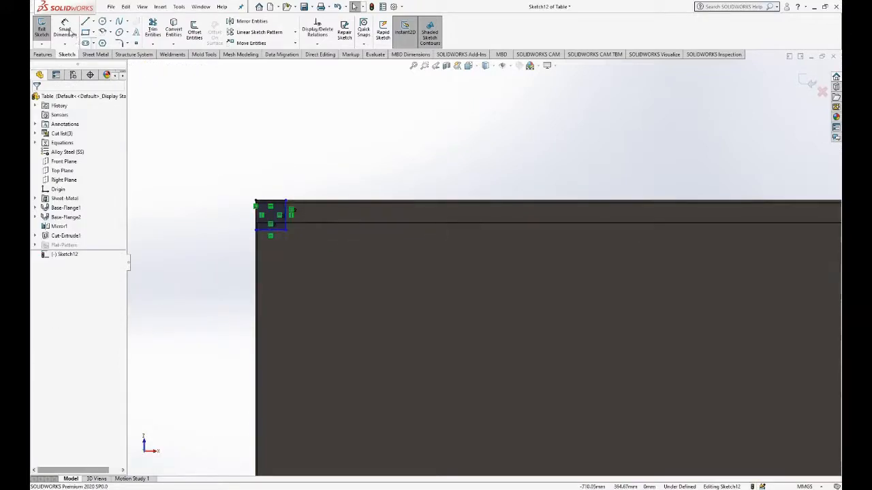
Step: Dimension the outer vertical side of one front corner square as 40 mm and exit the sketch
left_click(65, 30)
left_click(256, 217)
left_click(232, 224)
type("40")
key("Return")
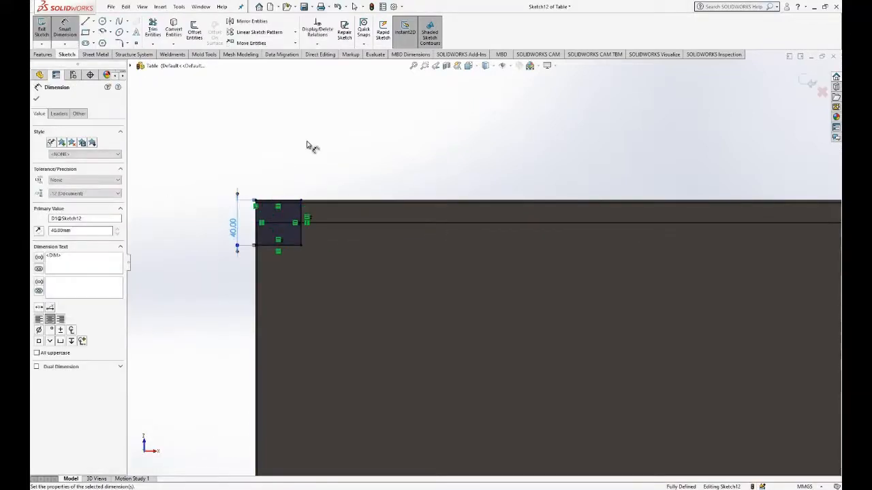
key("Escape")
left_click(801, 81)
Step: Cut both front corner squares 20 mm deep into the Table part, then save it and return to Table Assembly
key("space")
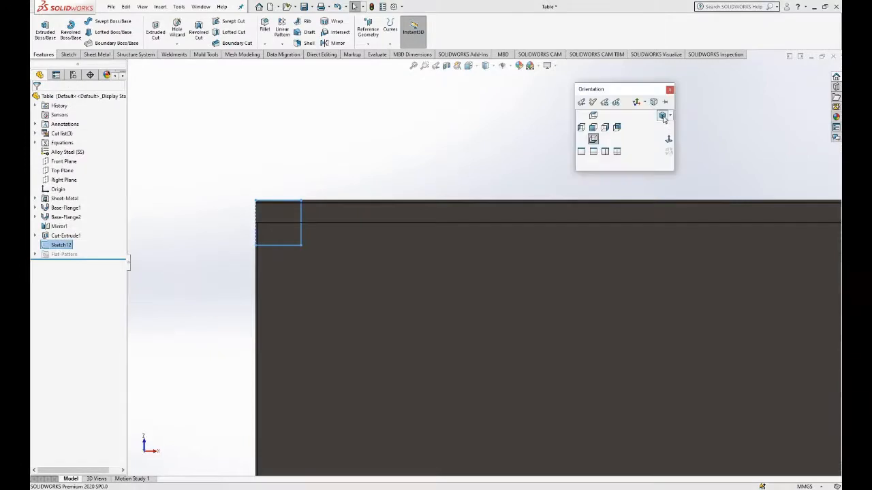
left_click(664, 118)
left_click(156, 30)
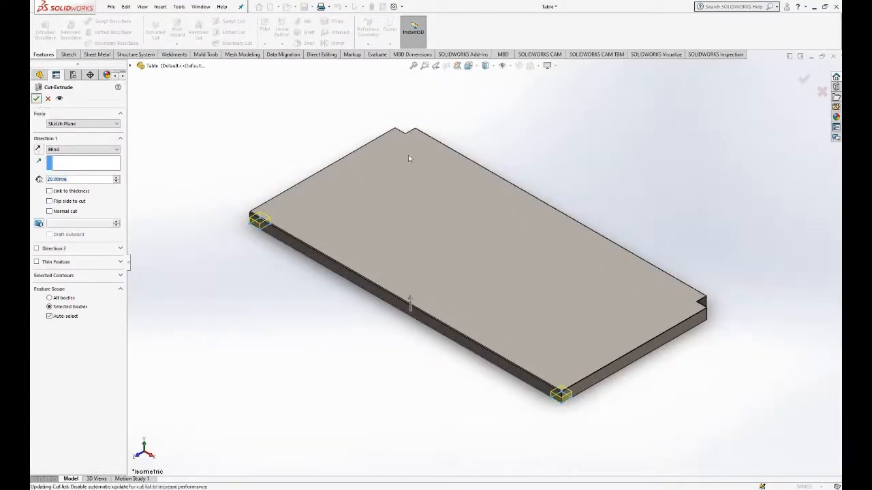
scroll(566, 181, "up", 3)
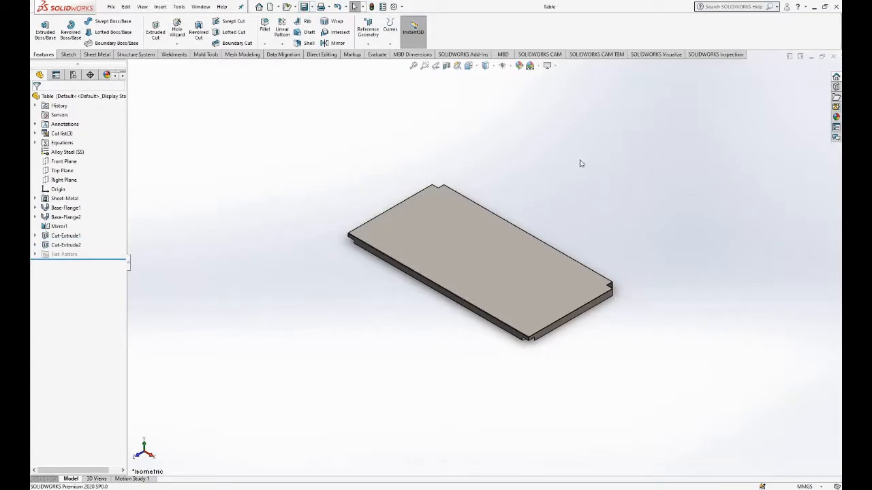
left_click(834, 57)
left_click(100, 47)
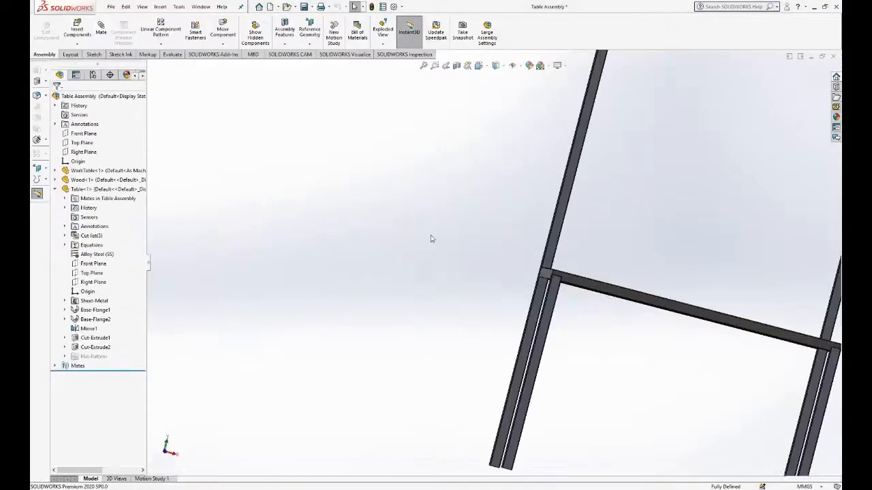
Step: Examine from several sides how the tabletop's notched front corners fit around the frame legs
scroll(432, 238, "up", 4)
middle_click_drag(492, 259, 538, 276)
scroll(538, 275, "down", 6)
middle_click_drag(463, 222, 433, 225)
scroll(436, 231, "up", 5)
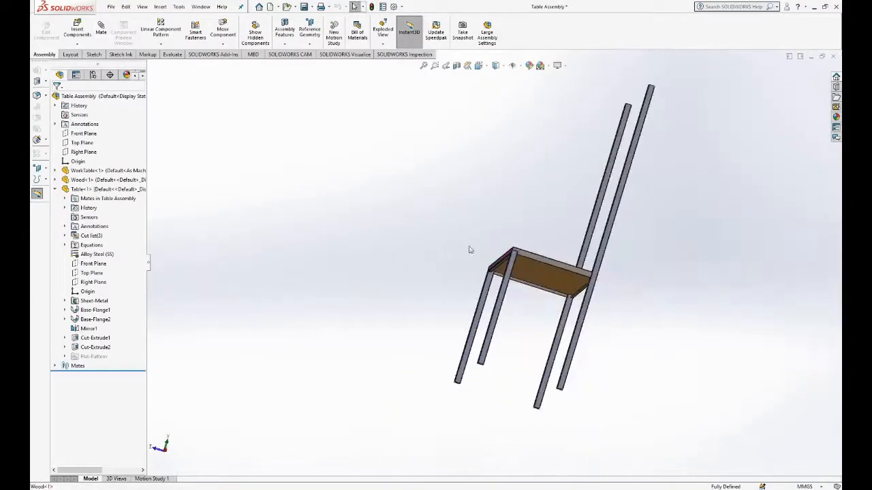
middle_click_drag(469, 249, 424, 264)
scroll(597, 282, "down", 6)
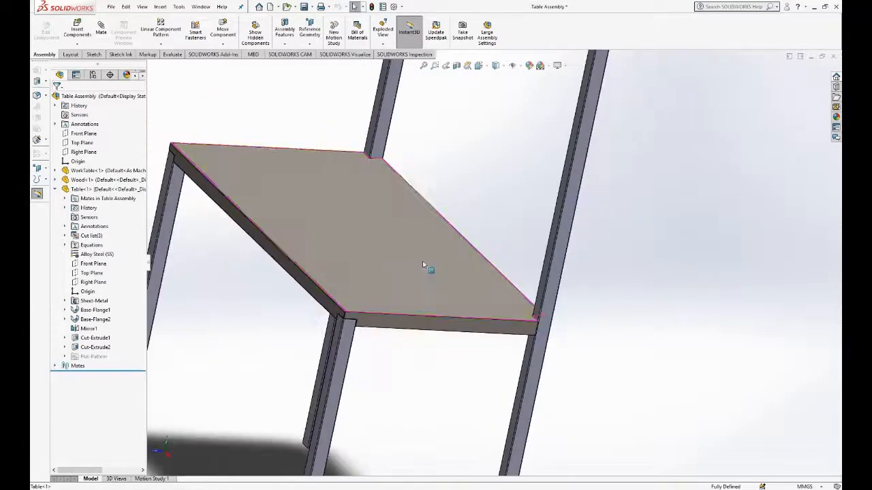
scroll(417, 254, "up", 3)
scroll(420, 252, "down", 2)
scroll(420, 250, "up", 5)
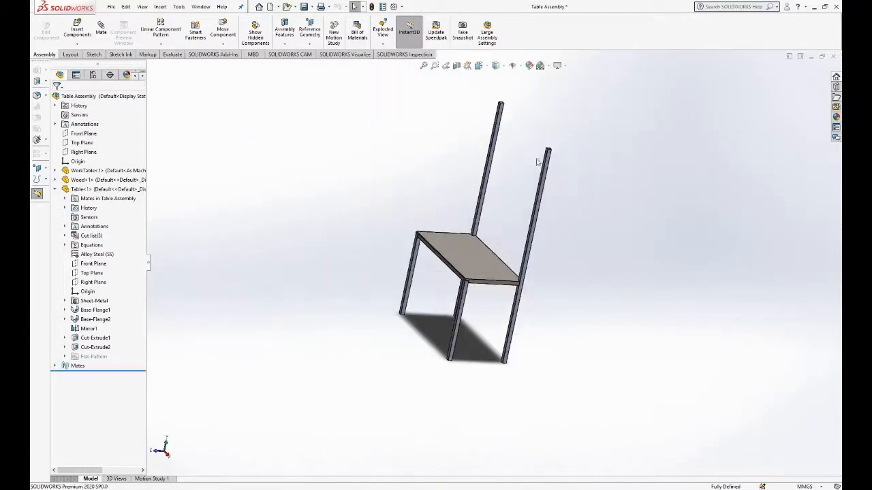
Step: Measure between the tabletop's upper face and the upper end of one tall rear leg
scroll(487, 165, "down", 5)
scroll(493, 359, "up", 4)
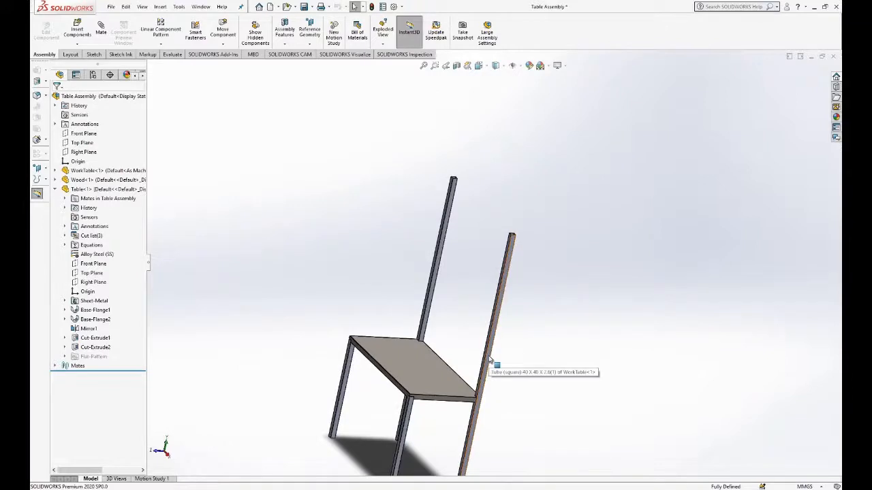
right_click(489, 359)
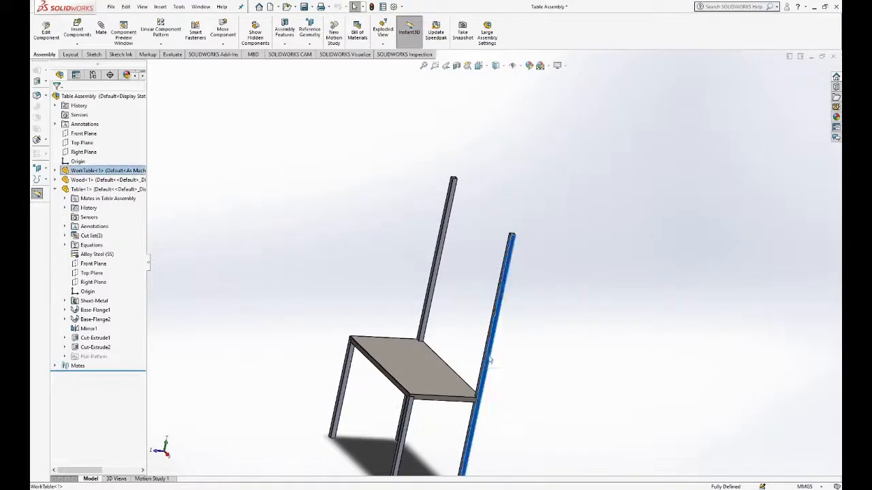
left_click(374, 176)
left_click(173, 54)
left_click(149, 32)
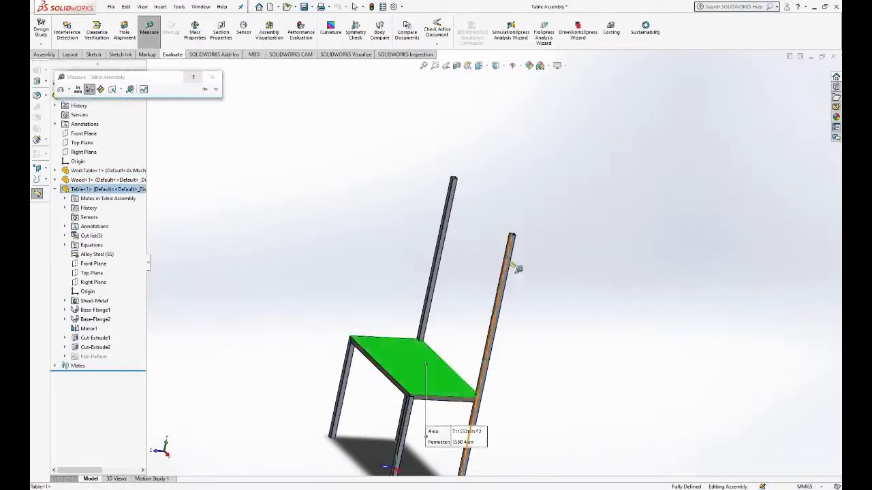
scroll(477, 247, "down", 8)
left_click(477, 247)
scroll(408, 220, "up", 10)
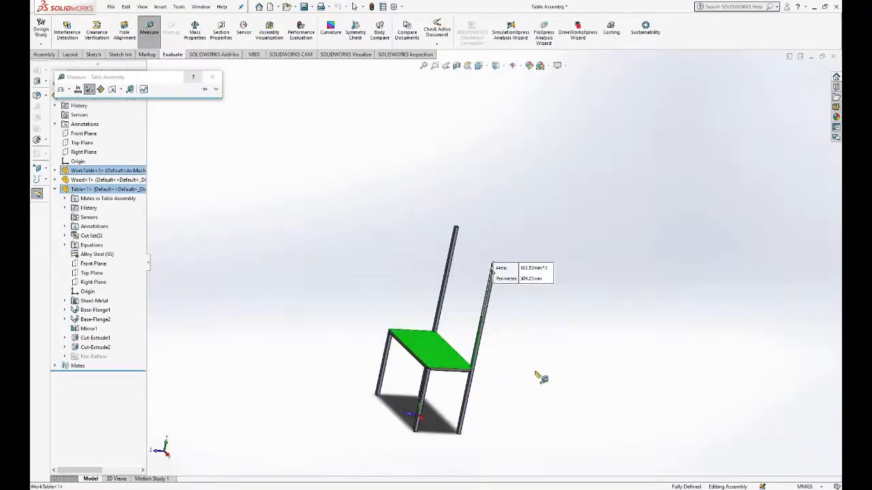
scroll(535, 372, "down", 3)
key("Escape")
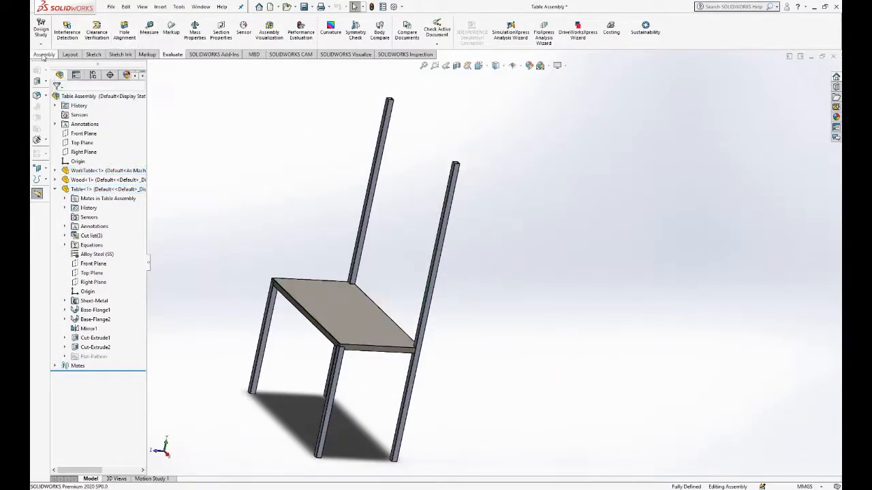
Step: Insert the Plastic part into the assembly and place it near the lower end of a front leg
left_click(43, 54)
left_click(76, 30)
left_click(94, 243)
left_click(395, 207)
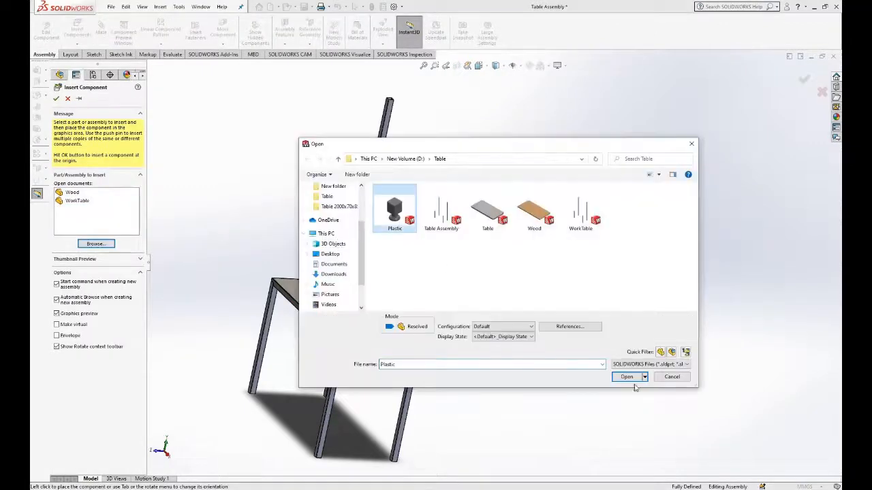
left_click(633, 379)
scroll(319, 444, "down", 5)
left_click(325, 402)
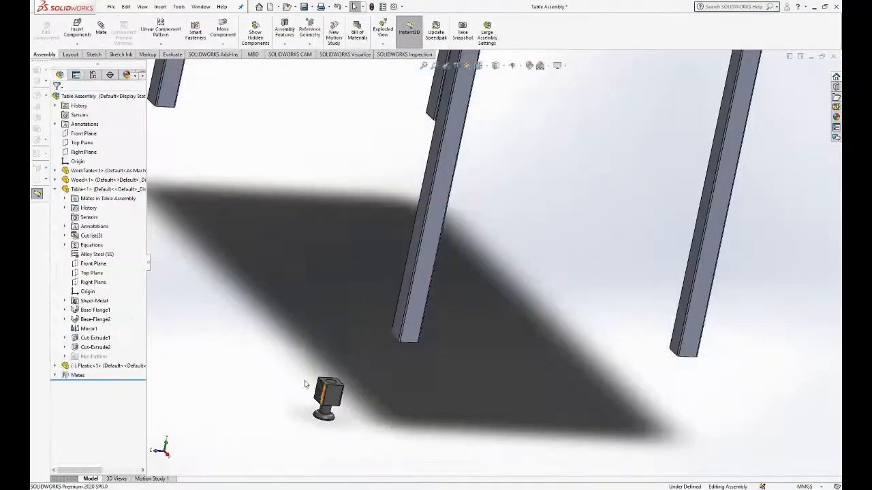
Step: Align the plastic foot with the front leg using two coincident mates between adjoining side faces of the foot's block and the tube
scroll(455, 286, "up", 3)
scroll(435, 304, "down", 3)
middle_click_drag(434, 304, 436, 272)
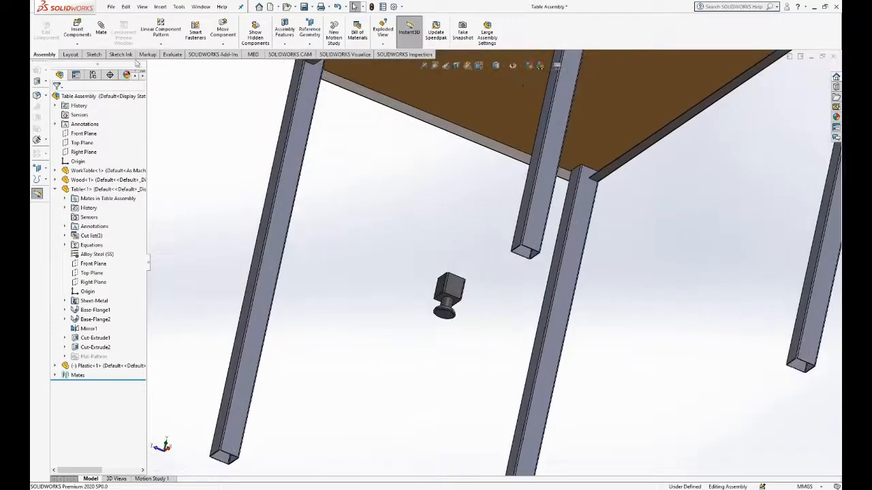
scroll(466, 287, "down", 1)
left_click(623, 254)
middle_click_drag(502, 282, 553, 143)
scroll(572, 254, "down", 4)
left_click(525, 229)
left_click(617, 214)
left_click(548, 237)
left_click(512, 226)
left_click(608, 215)
Step: Mate the foot block's lower face coincident with the leg's open end, finish mating and return to the isometric view
scroll(566, 229, "down", 4)
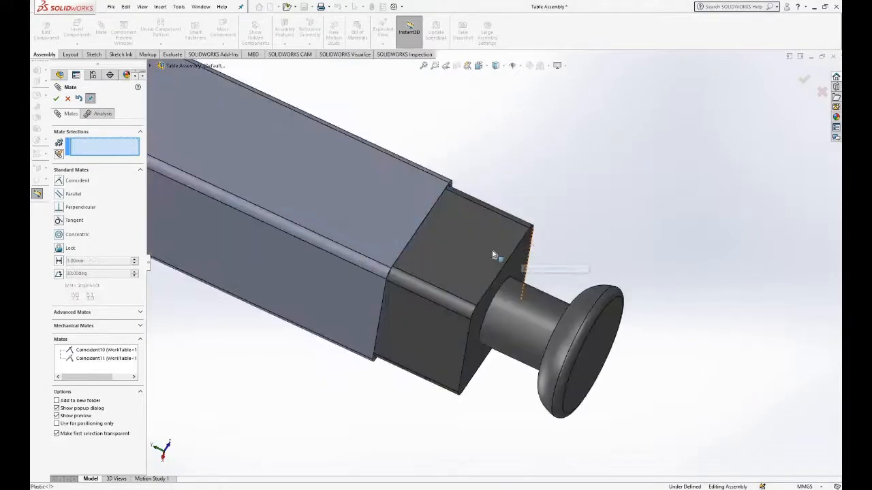
left_click(519, 256)
scroll(398, 278, "down", 6)
left_click(420, 272)
left_click(411, 282)
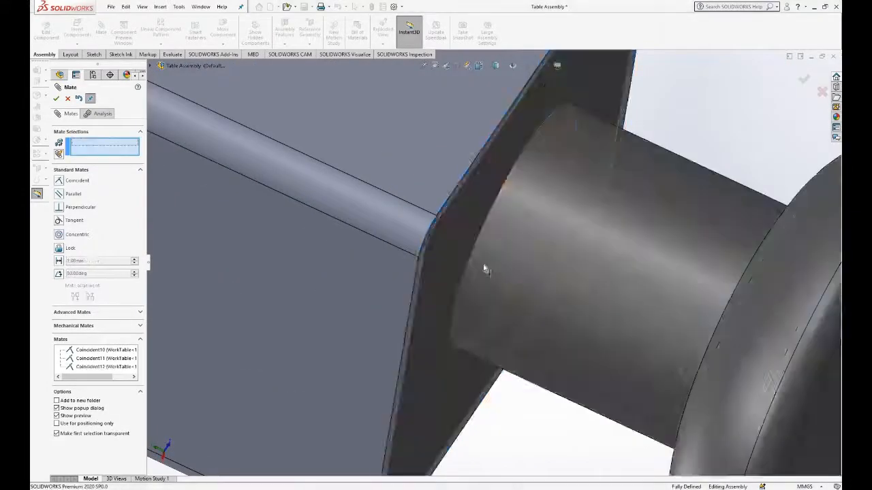
scroll(483, 268, "up", 5)
key("space")
left_click(579, 299)
key("Escape")
Step: Mirror the plastic foot about the assembly's Front Plane onto the neighbouring rear leg
scroll(534, 419, "down", 2)
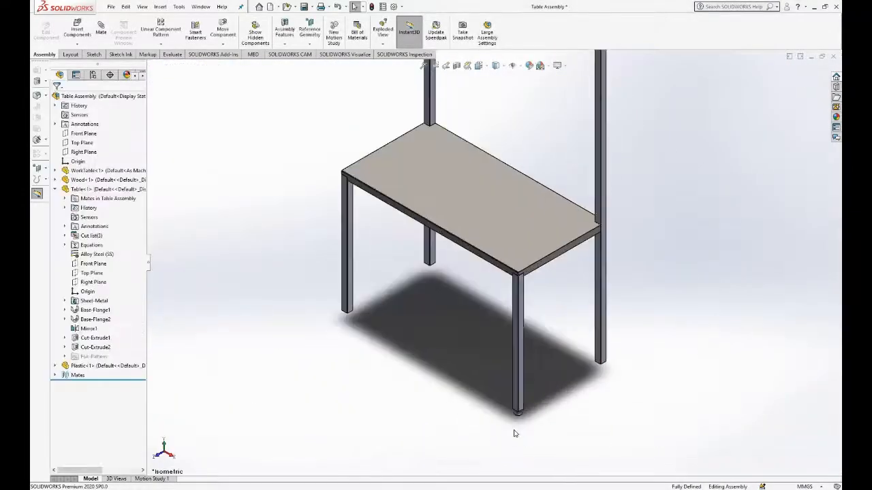
left_click(160, 43)
left_click(175, 115)
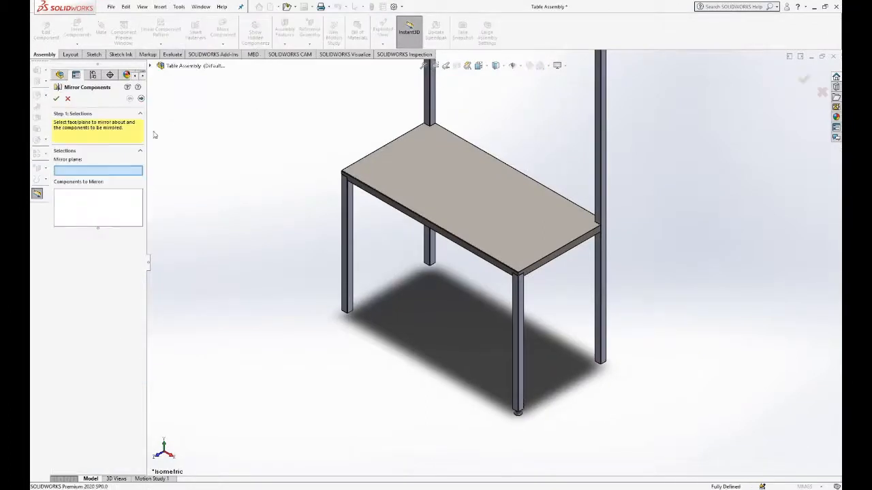
left_click(152, 66)
left_click(188, 103)
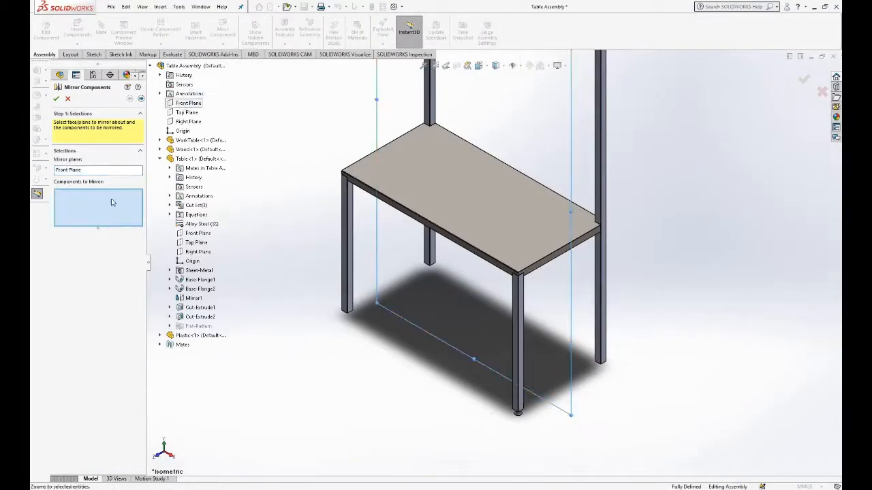
left_click(521, 413)
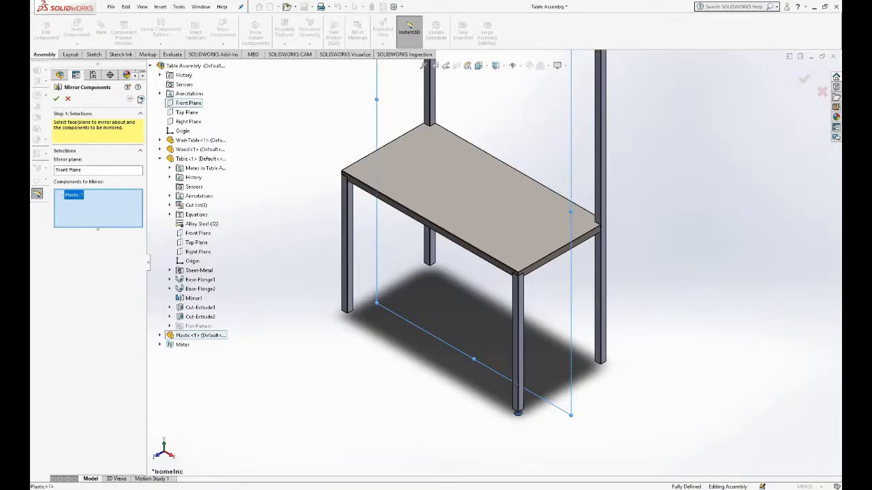
left_click(140, 100)
left_click(56, 100)
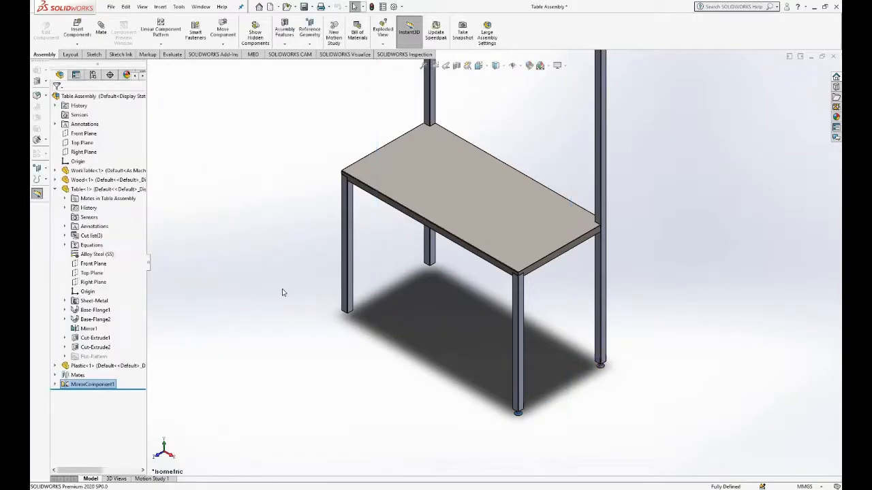
Step: Mirror both plastic feet about the assembly's Right Plane onto the two remaining legs
left_click(84, 152)
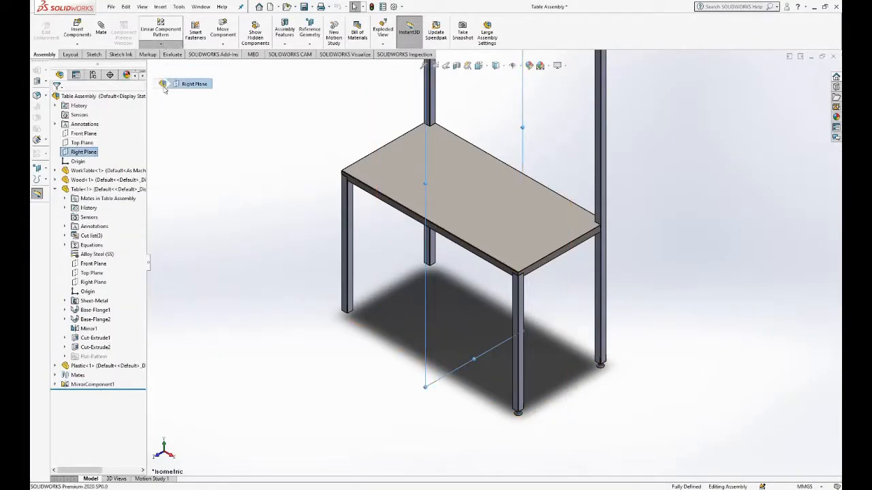
left_click(161, 45)
left_click(191, 113)
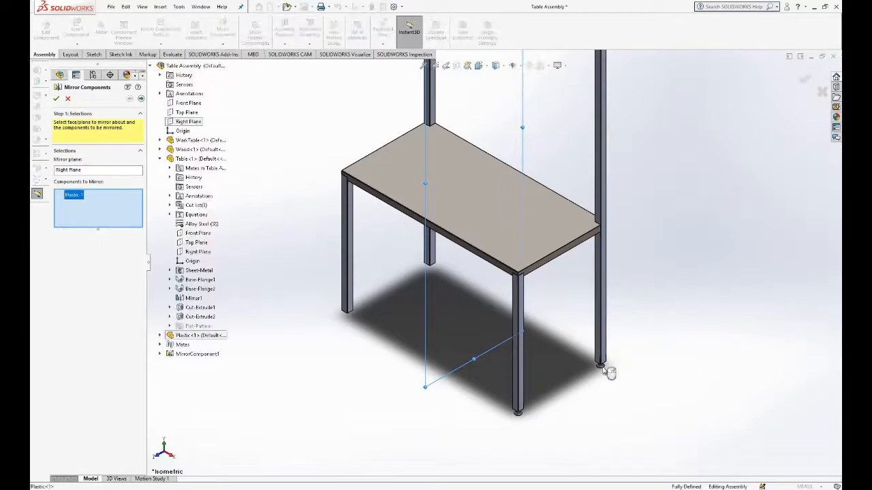
left_click(141, 99)
left_click(57, 99)
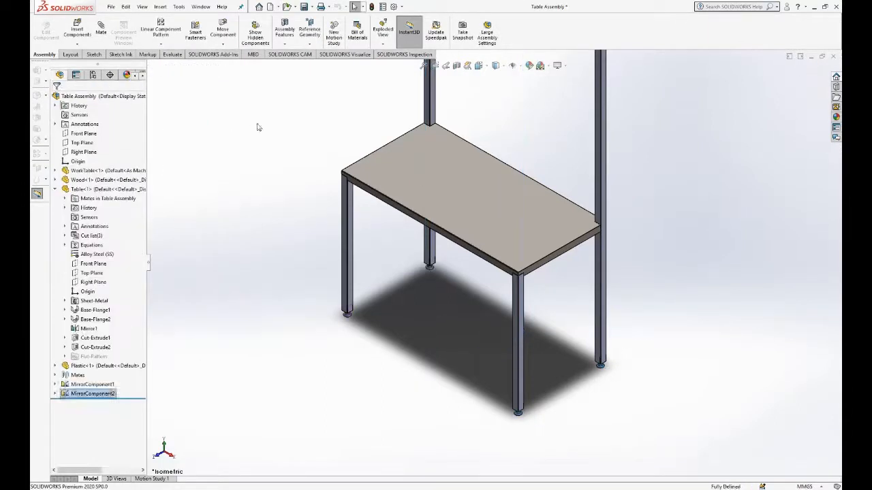
Step: Save Table Assembly and switch to the open WorkTable part
scroll(301, 210, "up", 3)
left_click(305, 7)
left_click(200, 130)
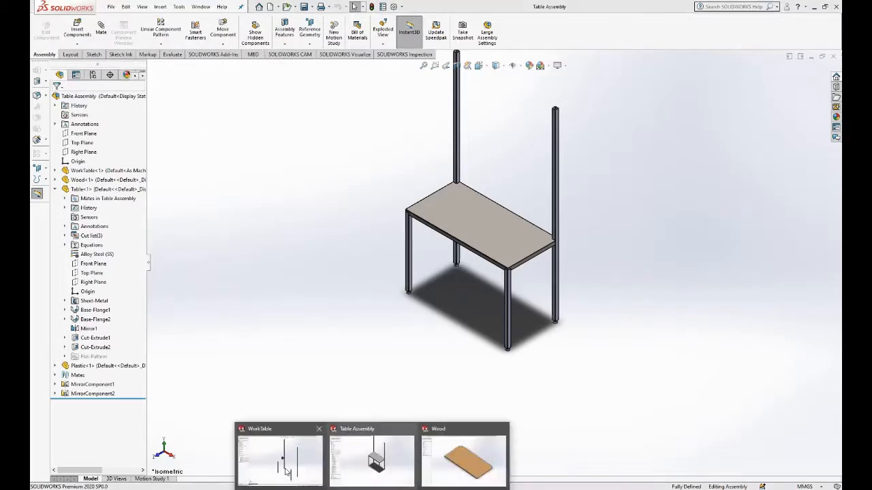
left_click(276, 457)
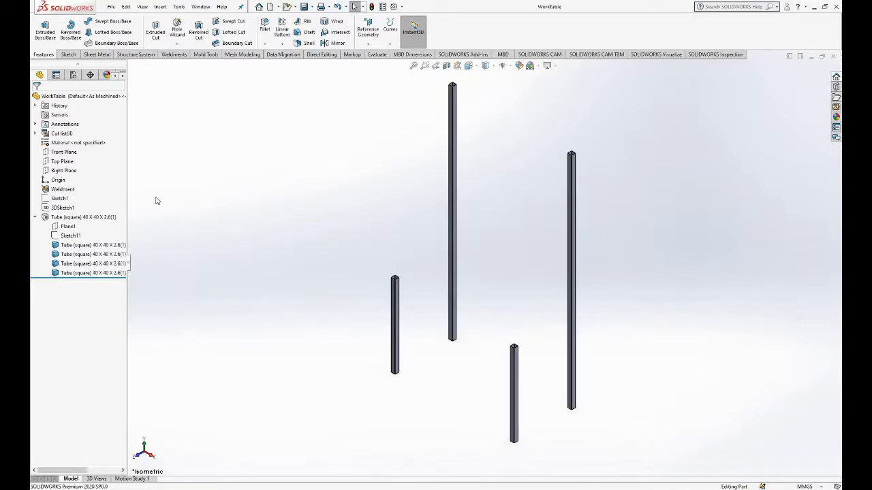
Step: Create a reference plane 350 mm below the upper end face of a short front leg, with the offset flipped downward
scroll(467, 320, "down", 10)
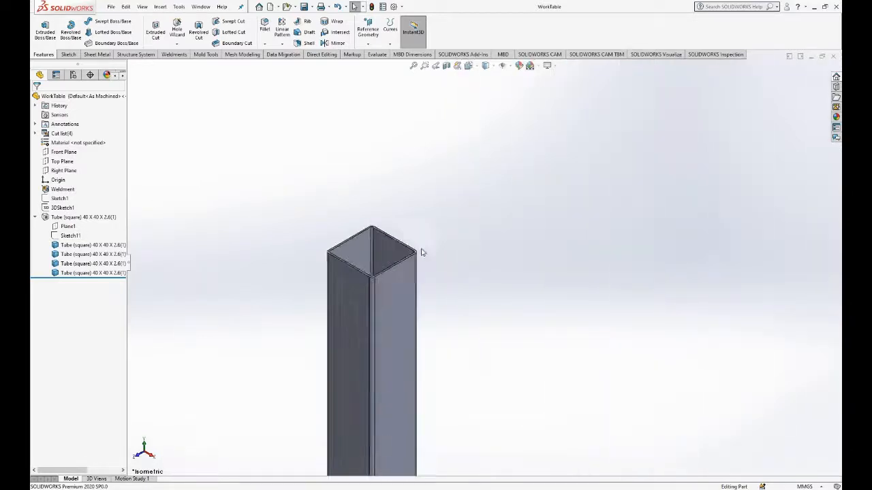
scroll(431, 237, "down", 3)
left_click(431, 236)
scroll(422, 240, "up", 8)
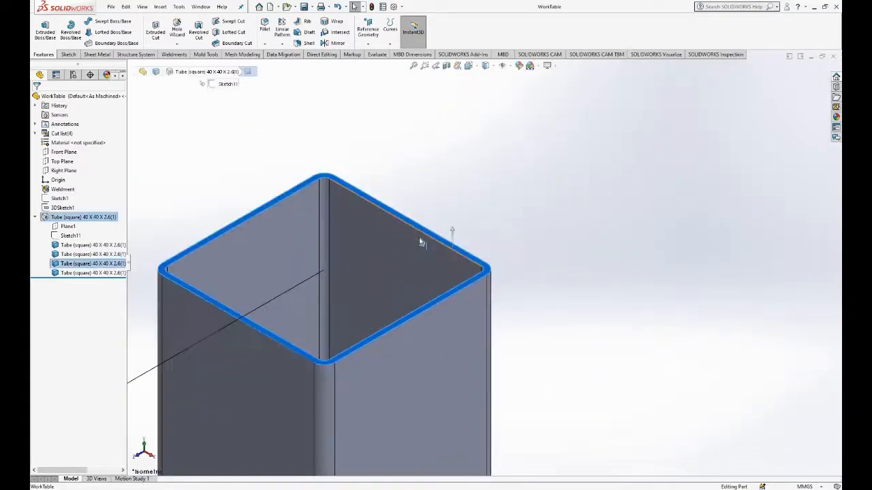
left_click(368, 31)
left_click(374, 54)
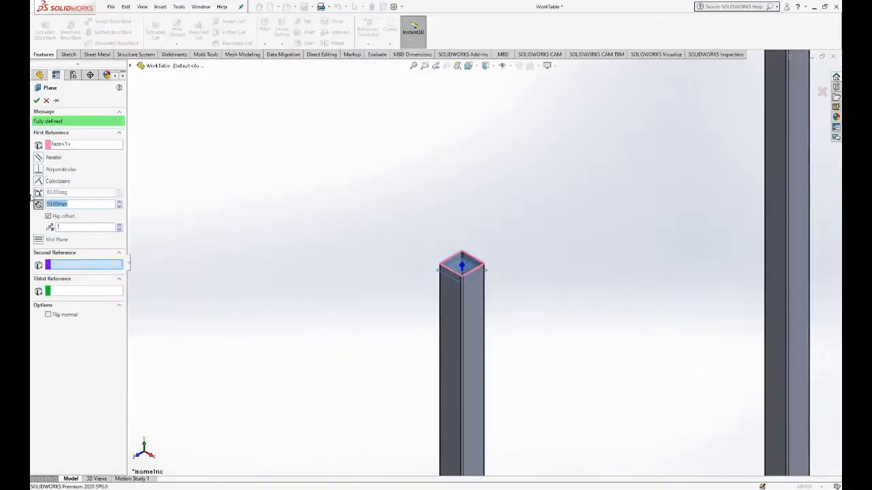
scroll(333, 220, "up", 5)
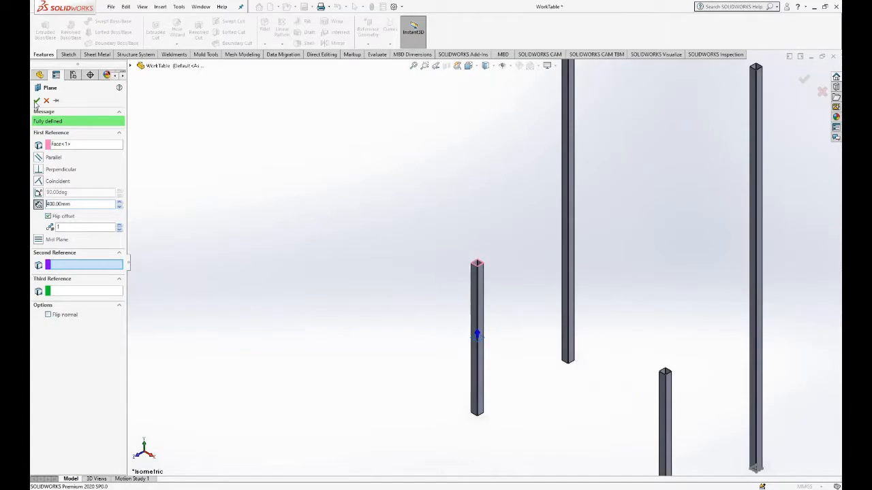
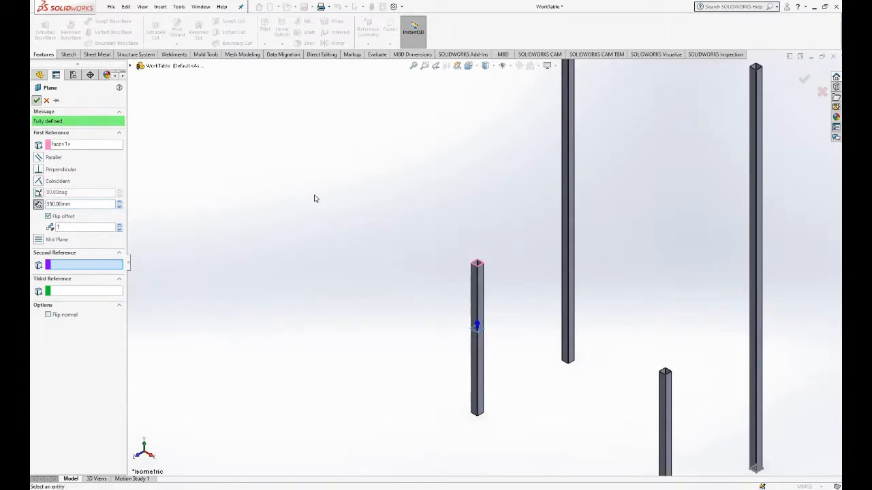
key("Return")
Step: Start a sketch on the new offset plane and view it from straight above
left_click(34, 217)
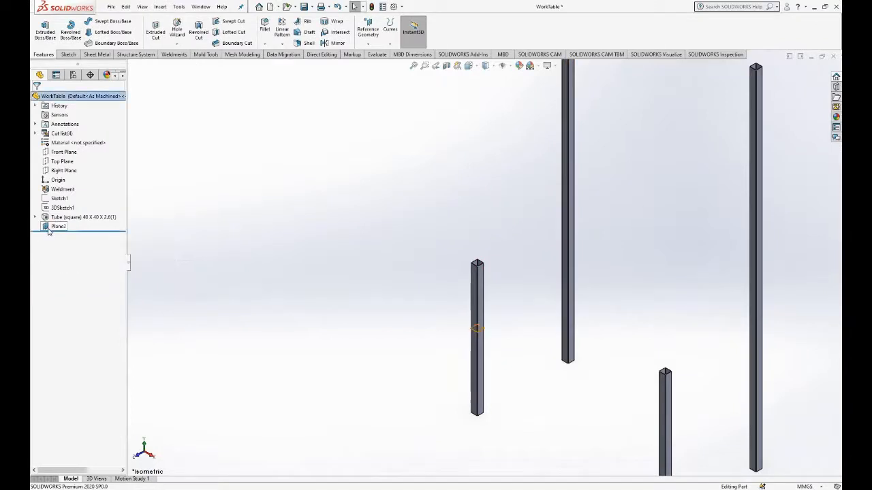
left_click(48, 227)
left_click(66, 203)
key("space")
left_click(160, 275)
left_click(319, 291)
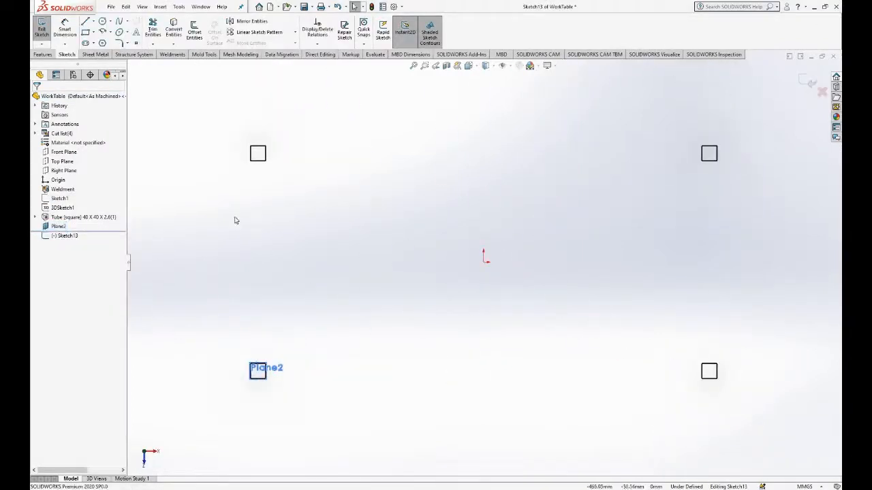
Step: Try a corner rectangle about 1201 by 601 mm around the outer corners of the four legs, and delete it
scroll(300, 379, "down", 8)
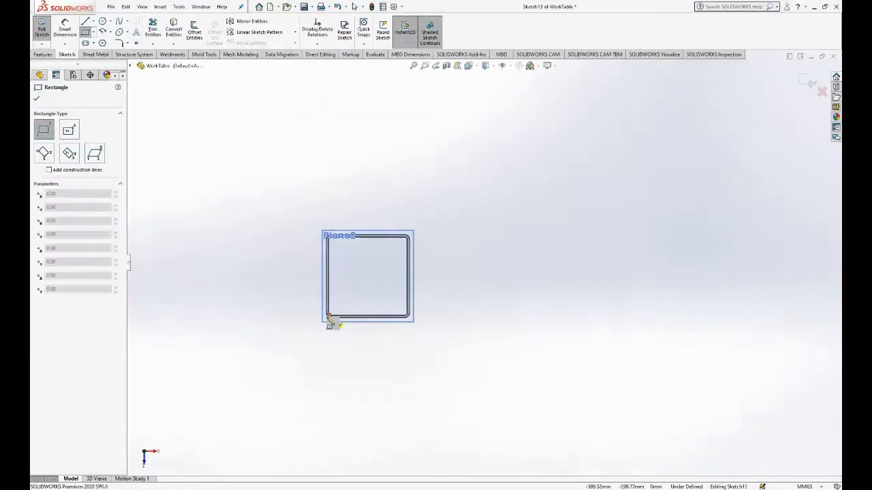
left_click(326, 320)
scroll(289, 362, "up", 10)
scroll(773, 95, "down", 12)
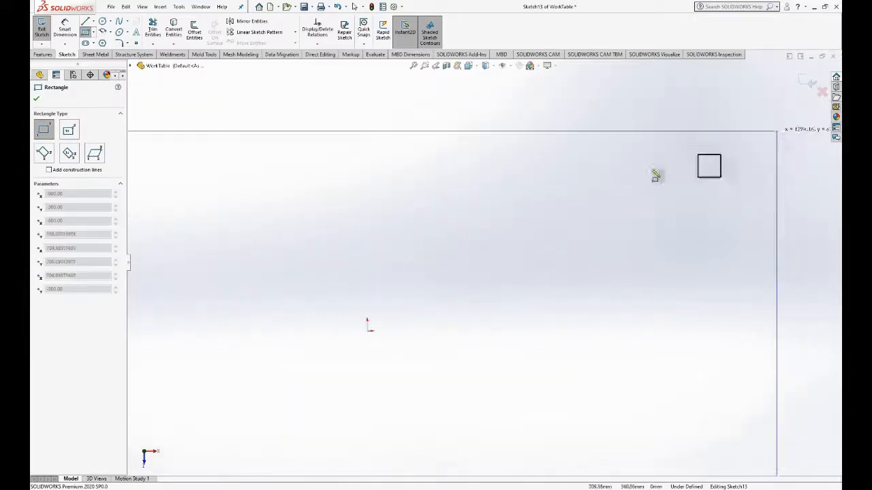
left_click(589, 235)
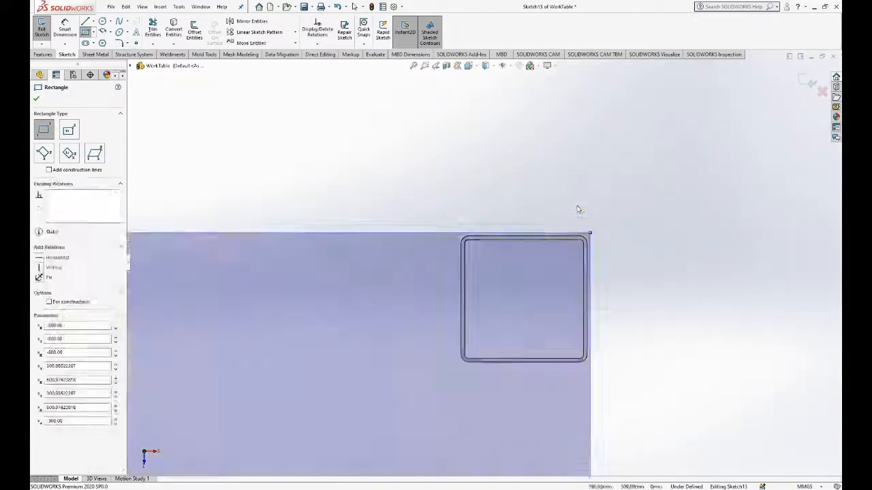
key("Escape")
scroll(482, 264, "up", 8)
scroll(577, 209, "up", 3)
left_click_drag(429, 236, 379, 283)
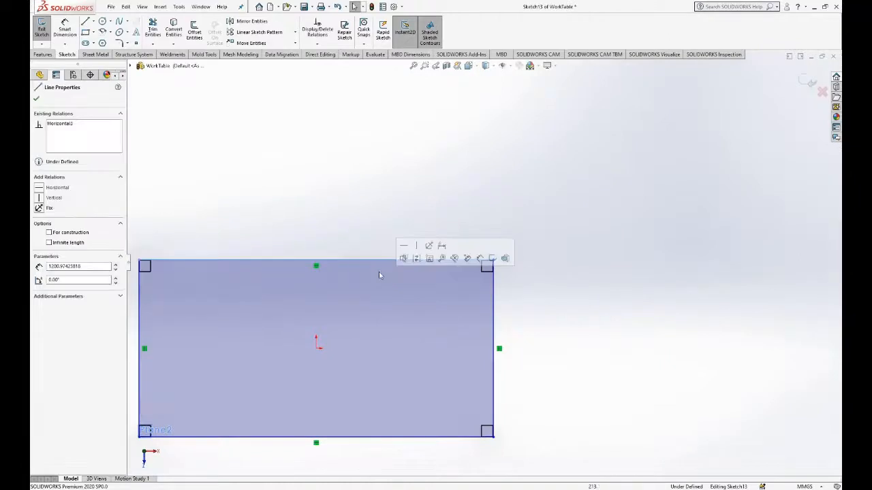
scroll(378, 274, "up", 3)
left_click_drag(248, 210, 576, 378)
key("Delete")
Step: Sketch a center rectangle about 1201 by 601 mm from the origin to the outer corner of a front leg
left_click(94, 32)
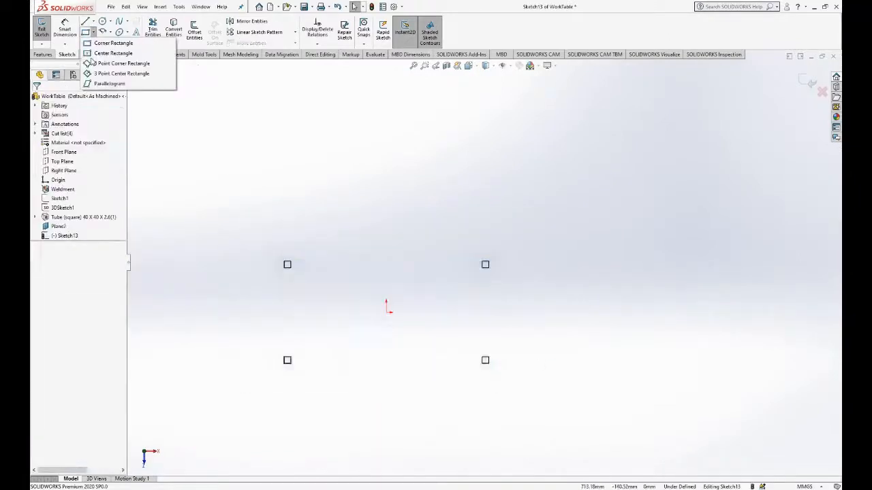
left_click(116, 50)
left_click(386, 313)
scroll(286, 388, "down", 15)
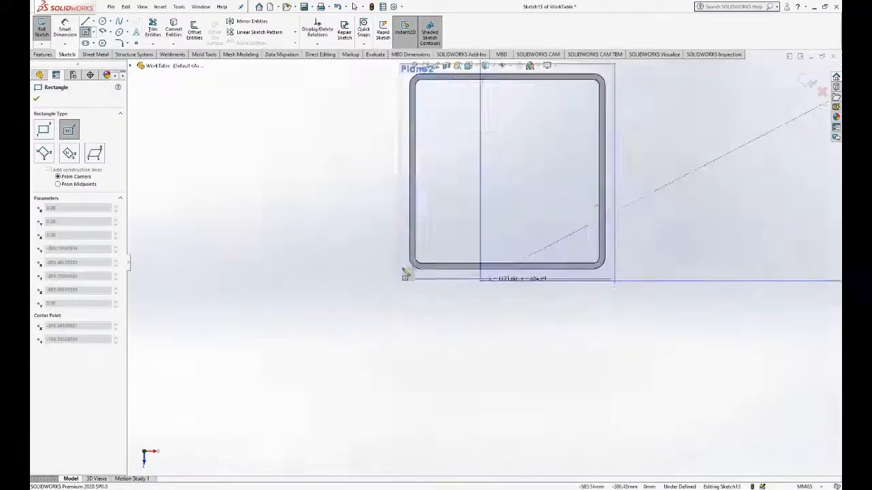
left_click(459, 278)
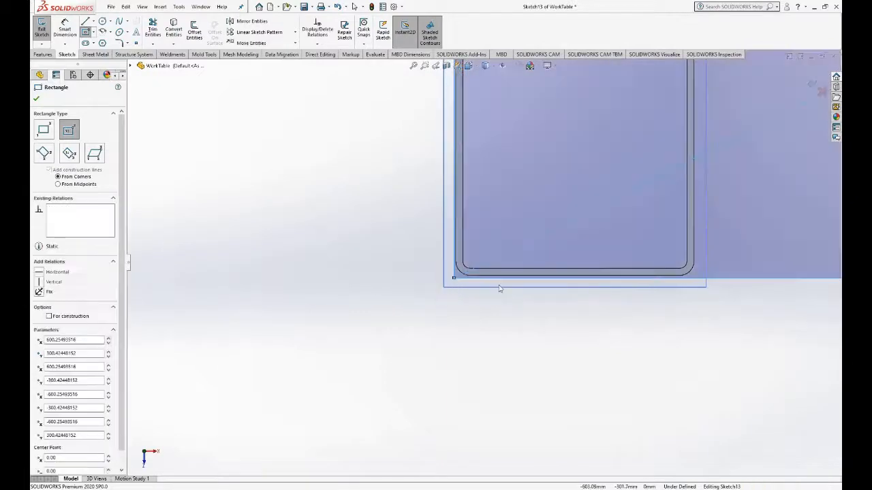
key("Escape")
Step: Make the rectangle's front side collinear with the outer edge of the front leg
left_click(503, 277)
left_click(504, 275, "ctrl")
left_click(528, 238)
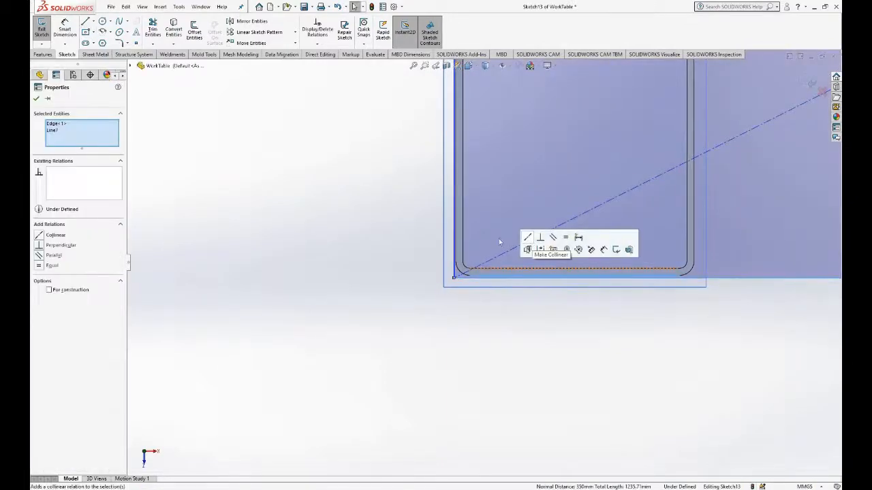
Step: Make the rectangle's short side collinear with the leg's outer side edge, then finish the sketch in isometric view
left_click(457, 231)
scroll(458, 268, "down", 5)
left_click(464, 239, "ctrl")
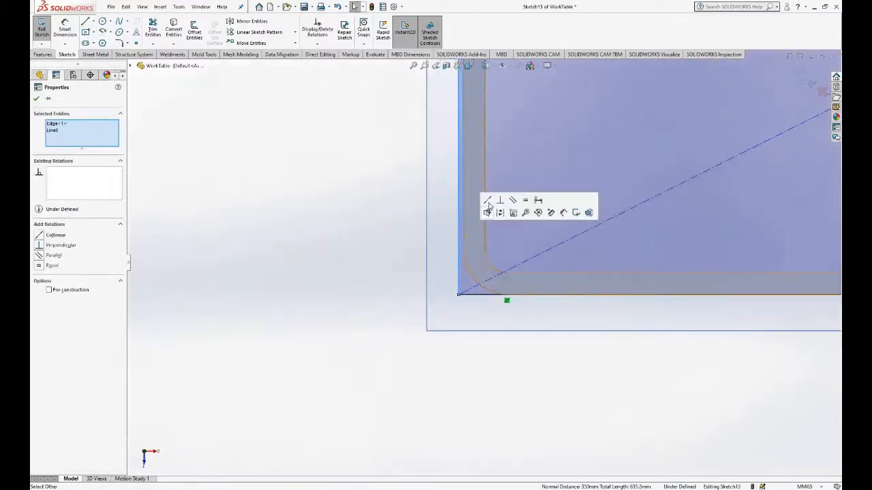
left_click(487, 202)
left_click(282, 294)
scroll(282, 295, "up", 8)
key("space")
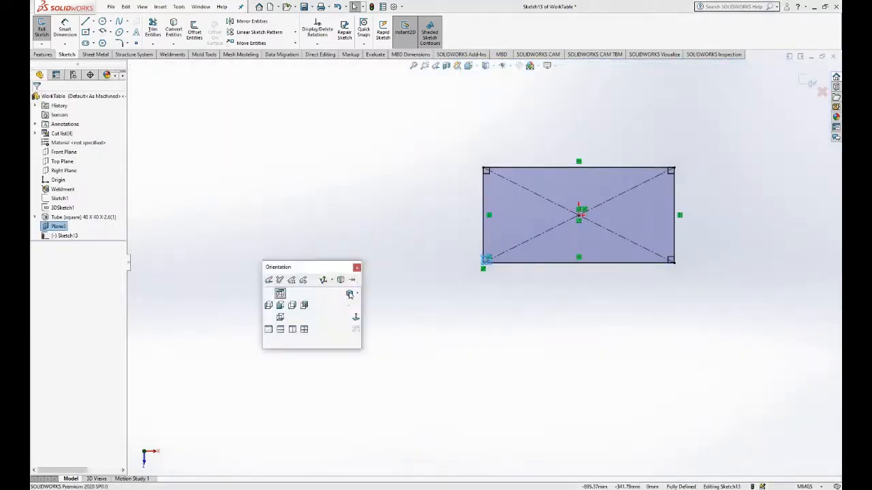
left_click(351, 293)
left_click(42, 28)
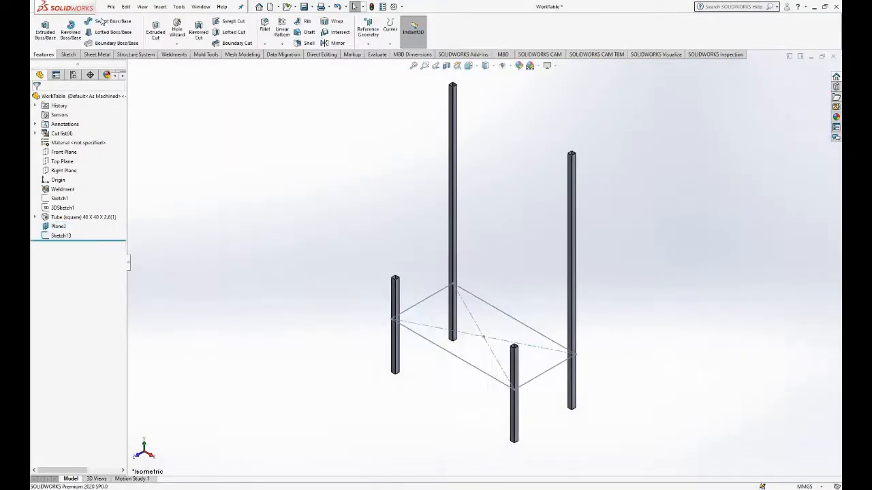
Step: Create a 1.20 mm thick sheet metal base flange from the rectangle sketch between the legs
left_click(97, 55)
left_click(46, 31)
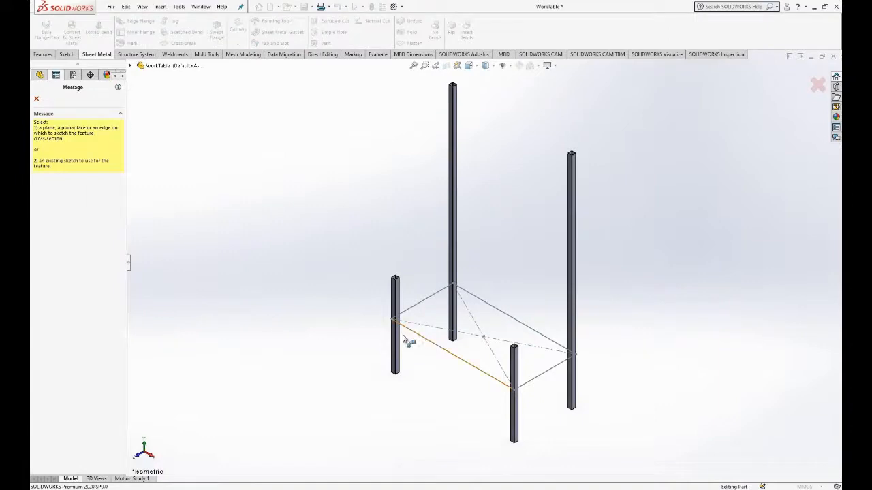
left_click(404, 339)
scroll(521, 397, "down", 8)
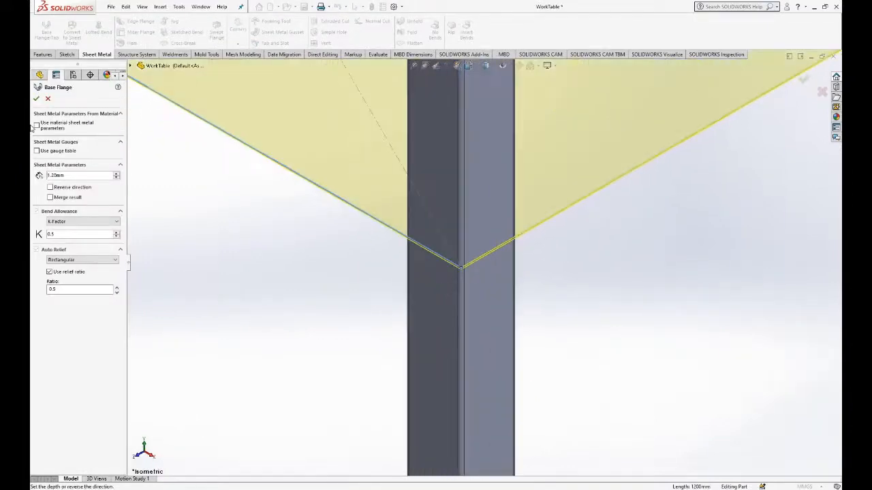
scroll(408, 267, "up", 10)
scroll(523, 269, "down", 3)
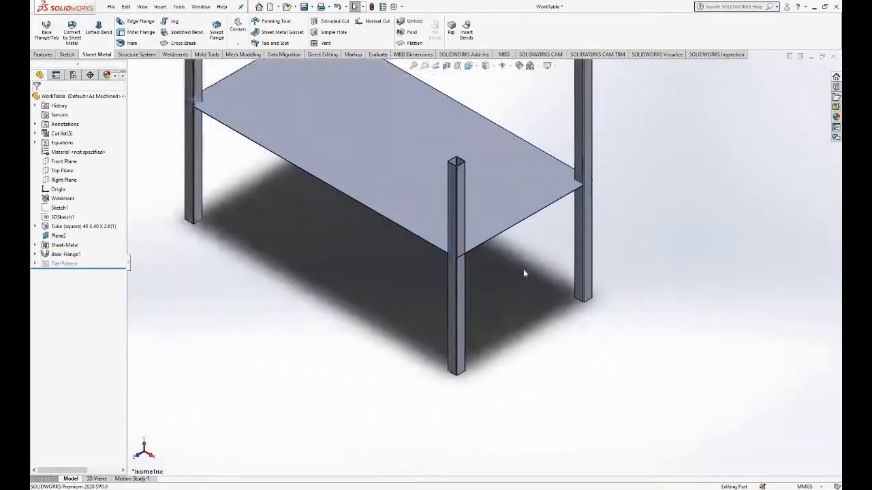
Step: Add 90-degree edge flanges pointing down along all four edges of the sheet metal shelf
left_click(136, 21)
scroll(468, 248, "down", 6)
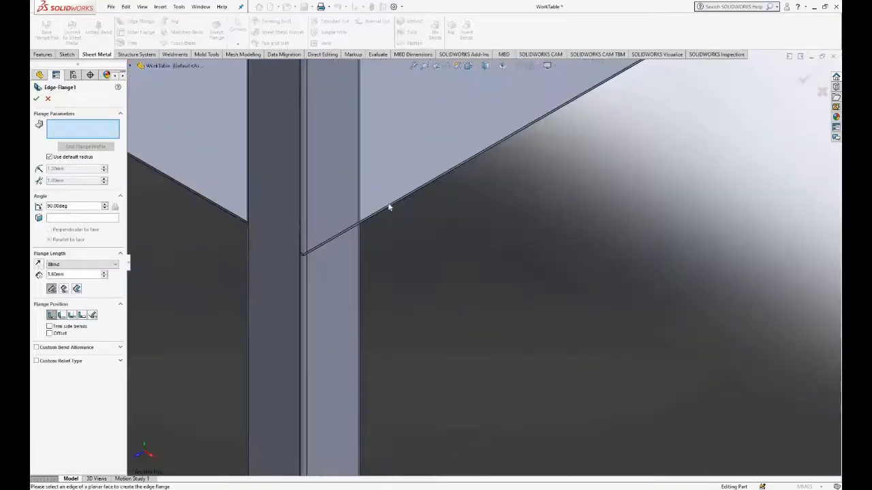
left_click(361, 220)
left_click(215, 250)
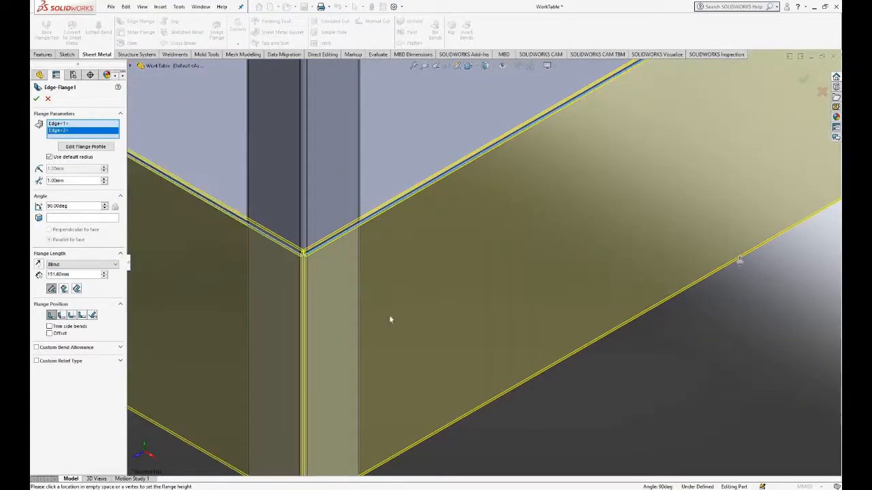
scroll(389, 317, "up", 8)
middle_click_drag(497, 222, 534, 179)
scroll(586, 143, "down", 6)
left_click(499, 205)
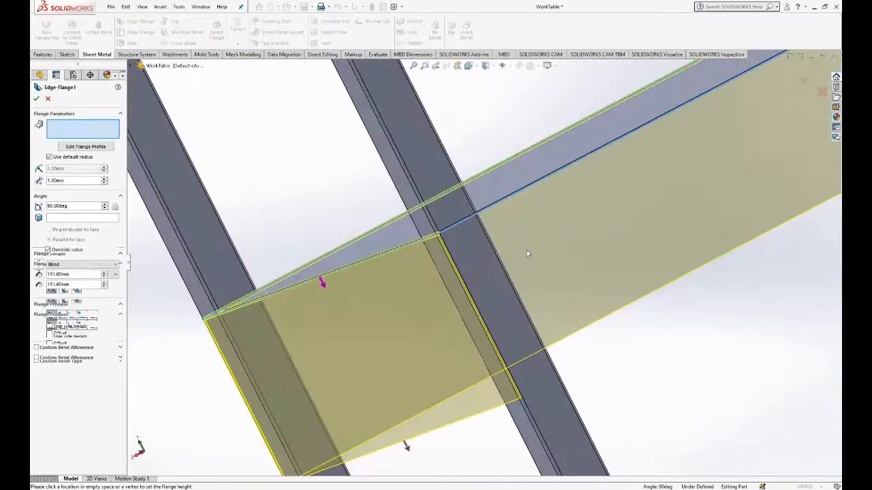
scroll(479, 263, "up", 4)
scroll(433, 287, "up", 3)
scroll(518, 245, "down", 8)
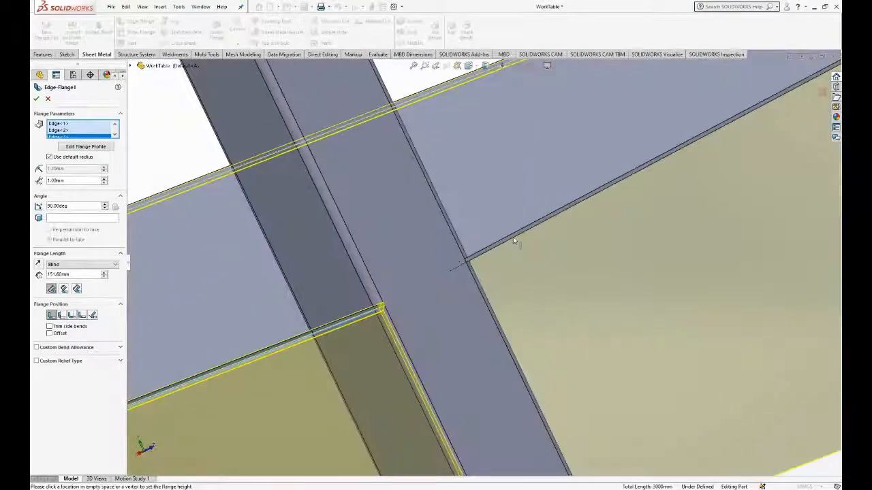
left_click(526, 263)
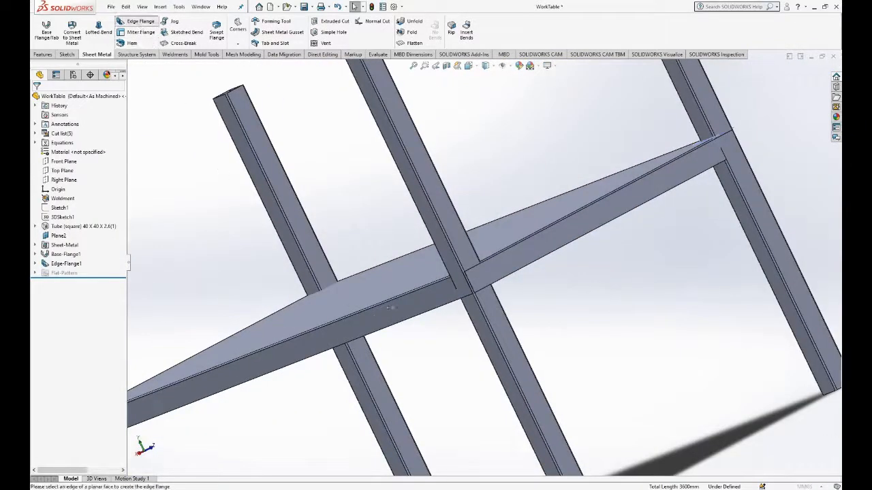
Step: Set up an inward 90-degree edge flange on the lower edges of all four shelf side flanges
middle_click_drag(391, 308, 427, 284)
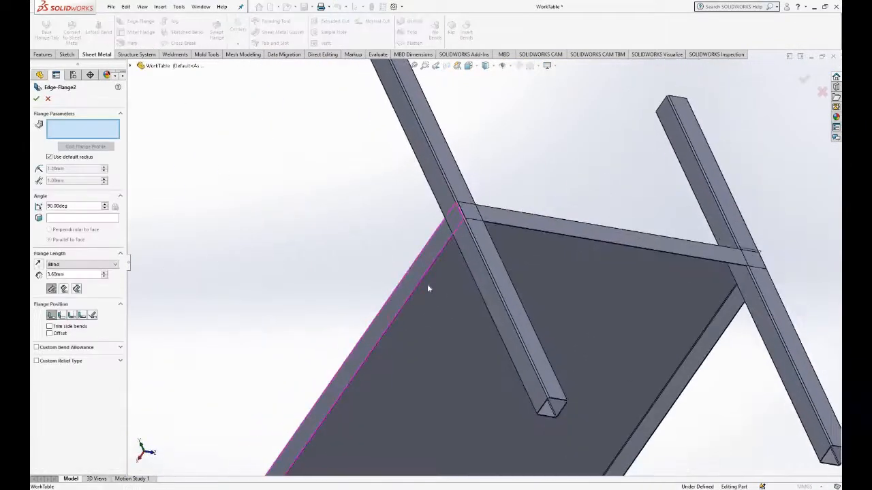
scroll(418, 275, "down", 5)
left_click(417, 274)
scroll(448, 278, "up", 3)
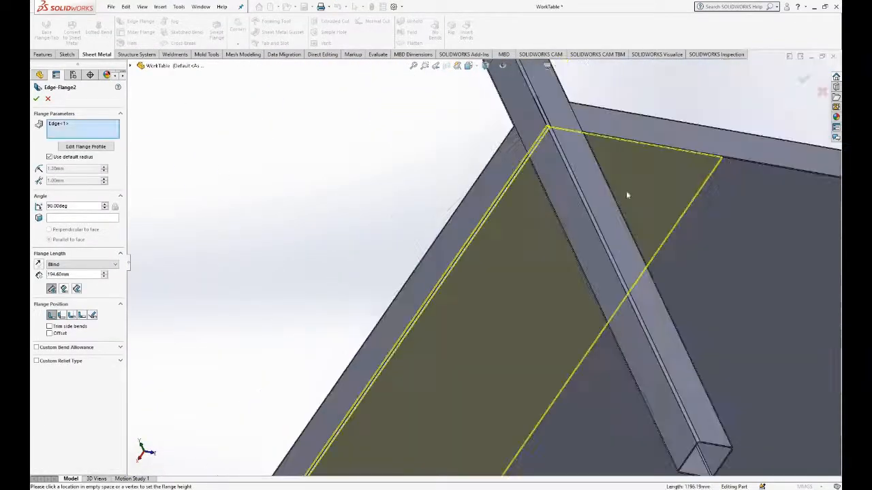
scroll(659, 199, "down", 5)
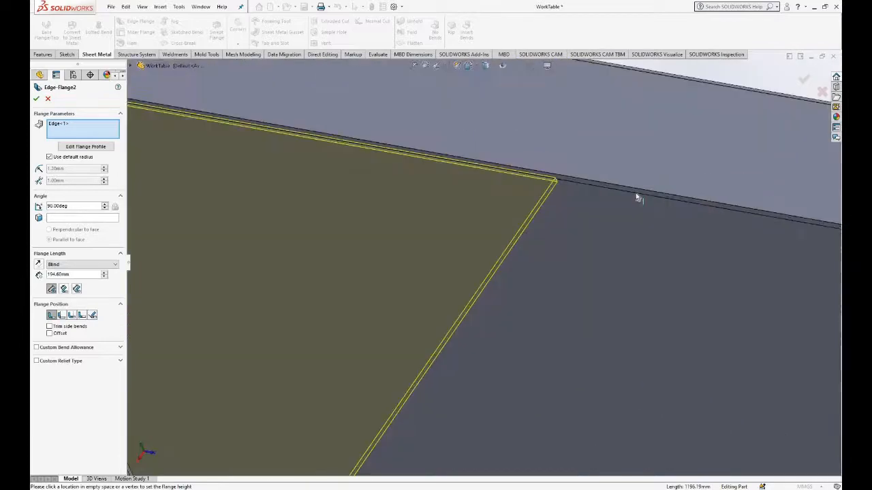
scroll(417, 187, "down", 2)
left_click(416, 188)
scroll(438, 219, "up", 4)
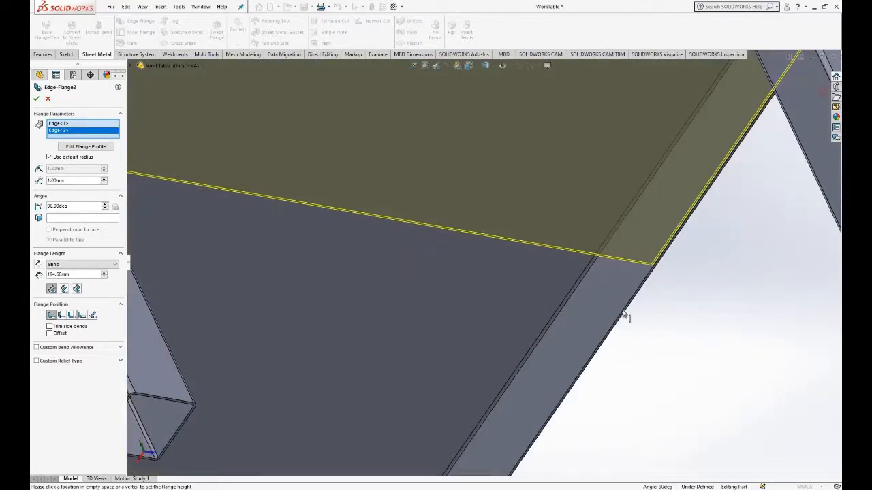
left_click(624, 315)
scroll(604, 301, "up", 5)
scroll(406, 289, "down", 5)
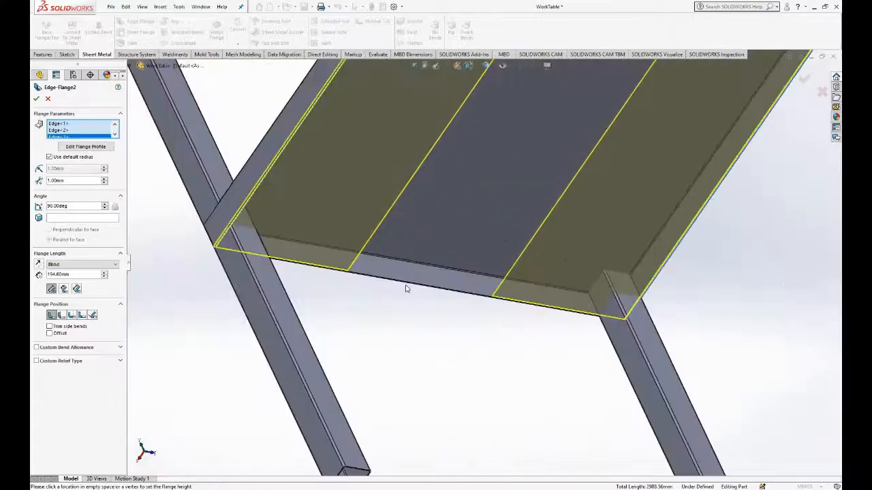
left_click(406, 289)
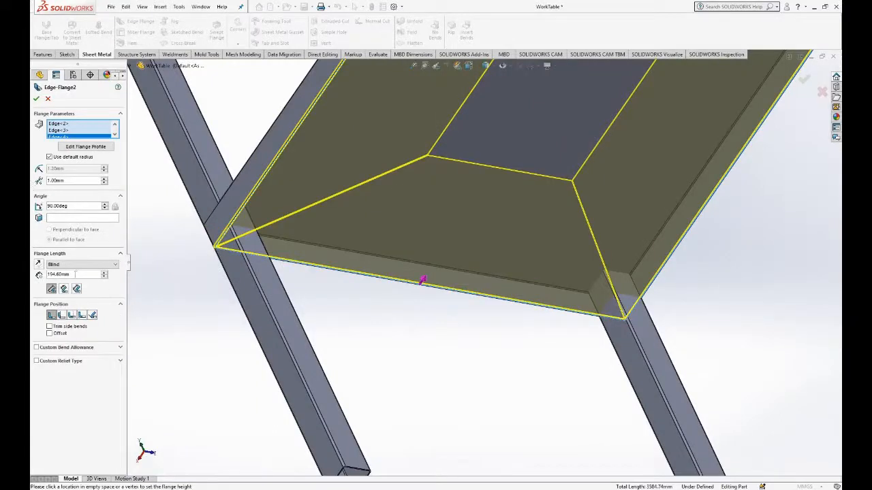
Step: Set the inward flange length to 20 mm and create the edge flange
type("20")
key("Return")
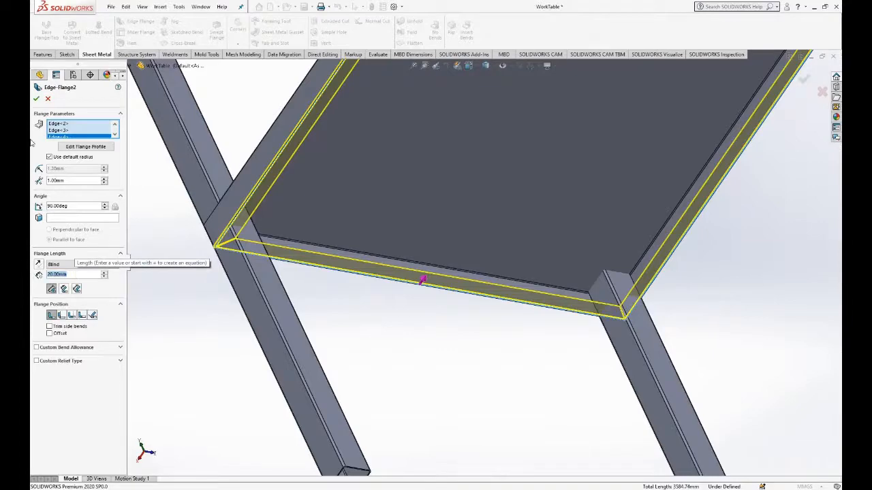
left_click(36, 98)
Step: Set up an upward 90-degree edge flange on the inner edges of the four inward return flanges under the shelf
middle_click_drag(354, 279, 348, 232)
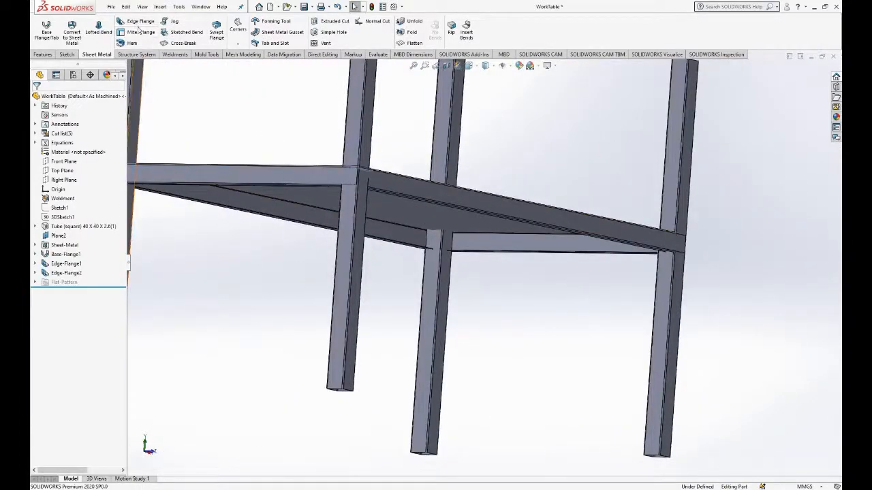
left_click(138, 22)
scroll(411, 236, "down", 5)
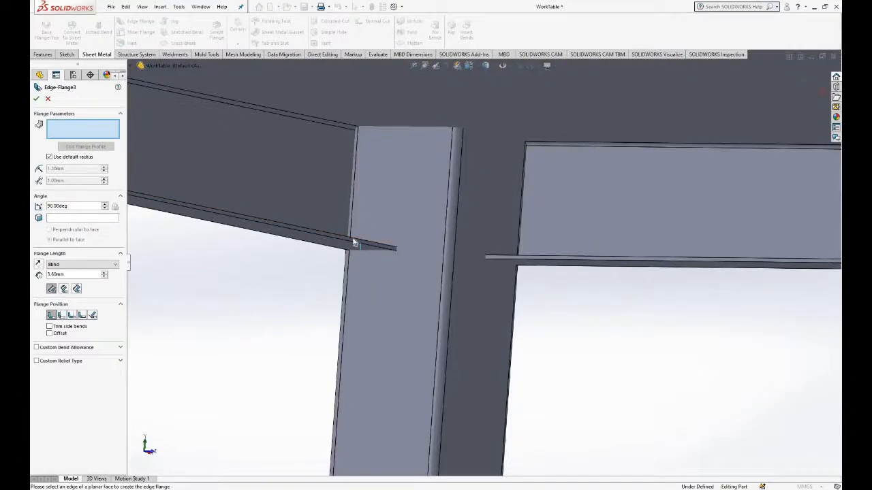
left_click(353, 237)
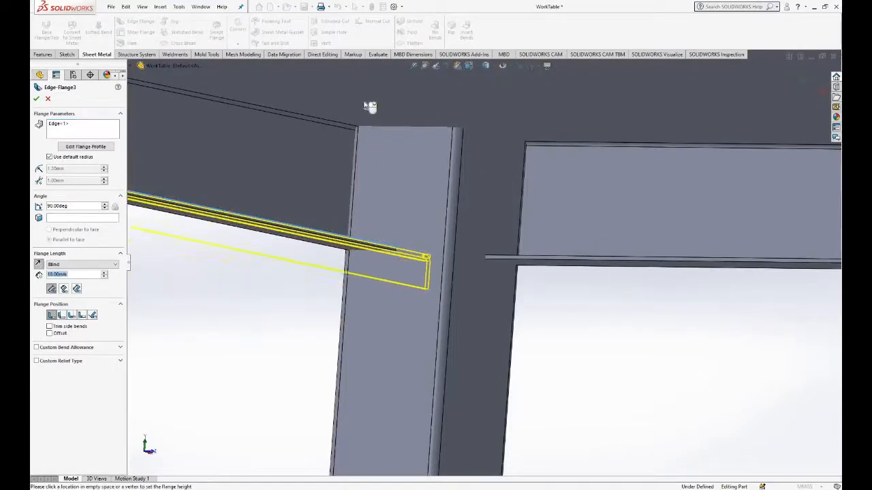
left_click(535, 259)
scroll(514, 306, "up", 5)
middle_click_drag(514, 306, 190, 252)
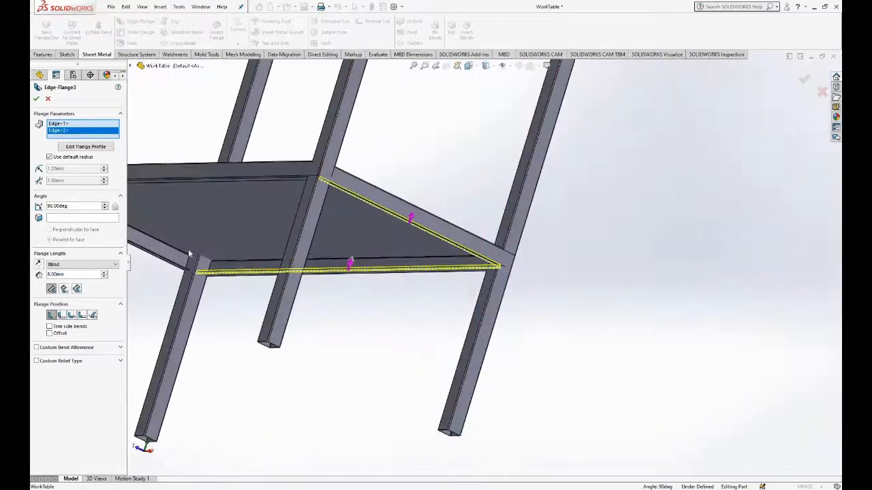
scroll(189, 253, "down", 5)
left_click(439, 215)
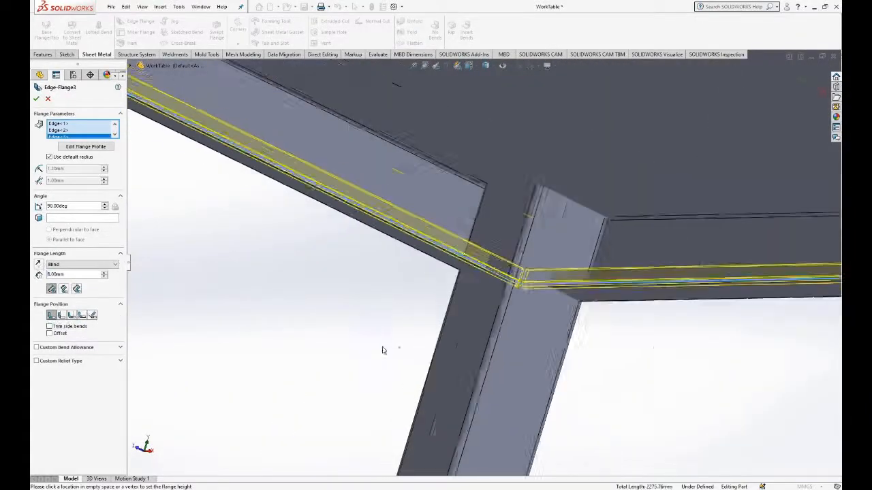
scroll(383, 350, "up", 6)
middle_click_drag(287, 184, 323, 170)
scroll(320, 170, "down", 7)
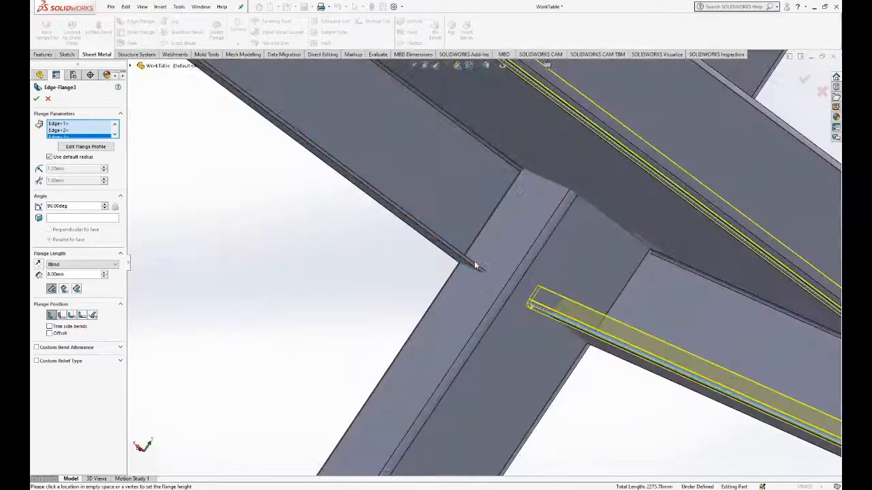
left_click(475, 265)
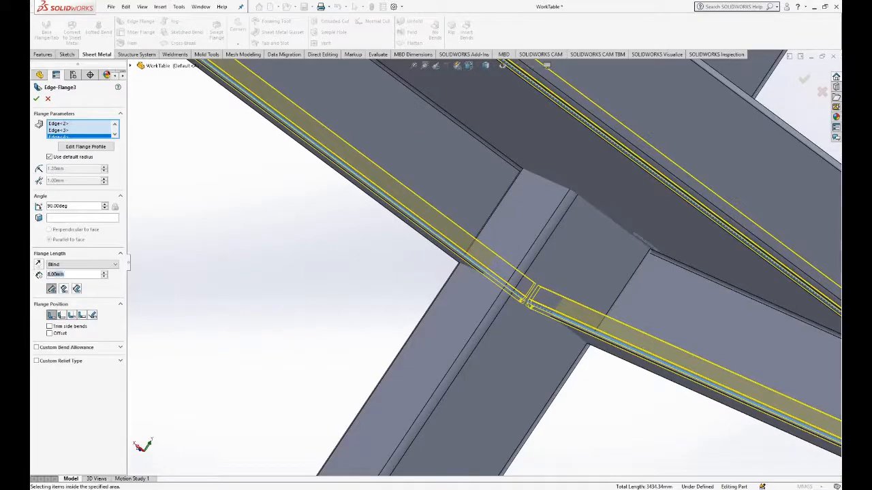
Step: Set the upward return flange length to 10 mm and create the edge flange
type("10")
key("Return")
left_click(36, 99)
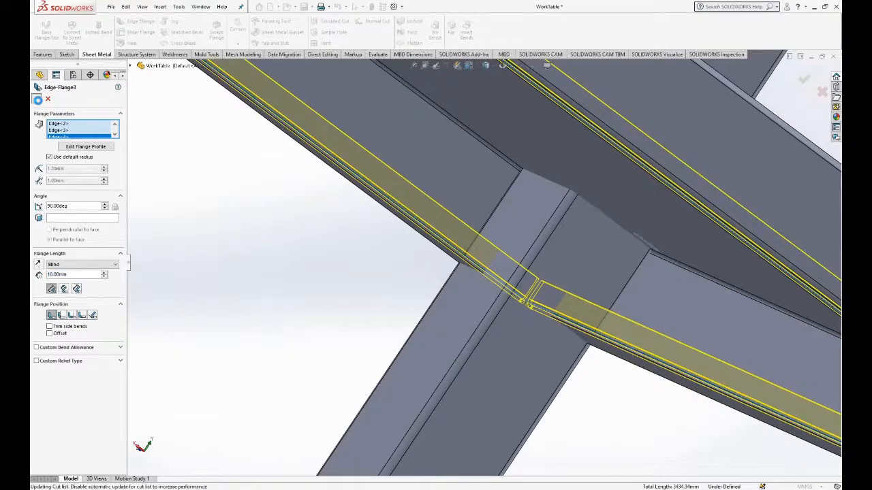
Step: Assign the material Alloy Steel (SS) to the WorkTable part
scroll(363, 307, "up", 3)
scroll(389, 301, "down", 5)
scroll(389, 301, "up", 6)
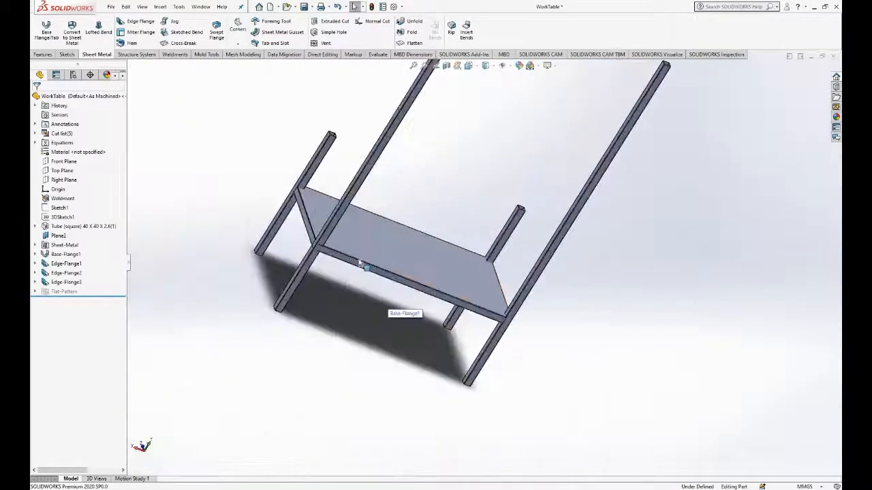
middle_click_drag(361, 263, 323, 249)
right_click(89, 152)
left_click(109, 155)
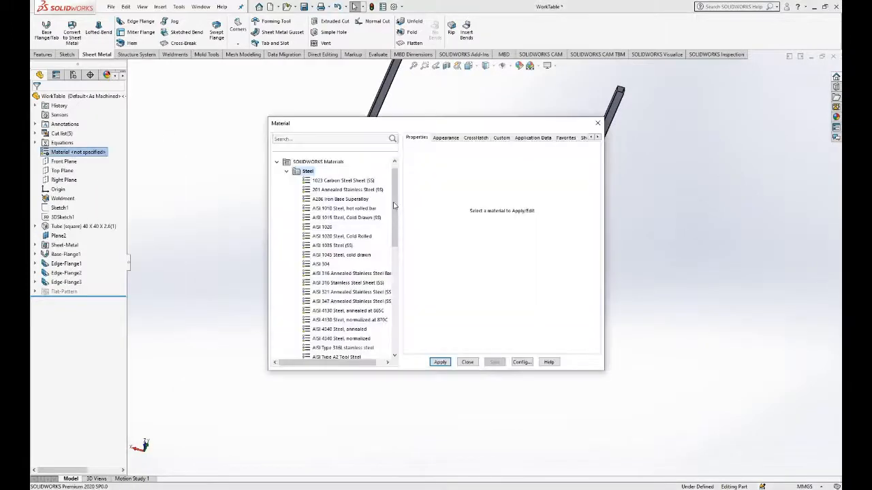
scroll(340, 265, "down", 5)
left_click(338, 282)
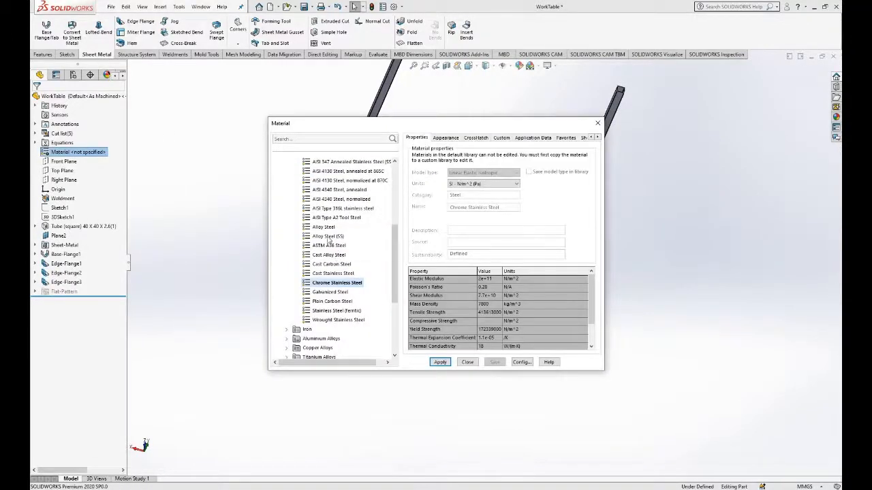
left_click(328, 236)
left_click(439, 362)
left_click(467, 361)
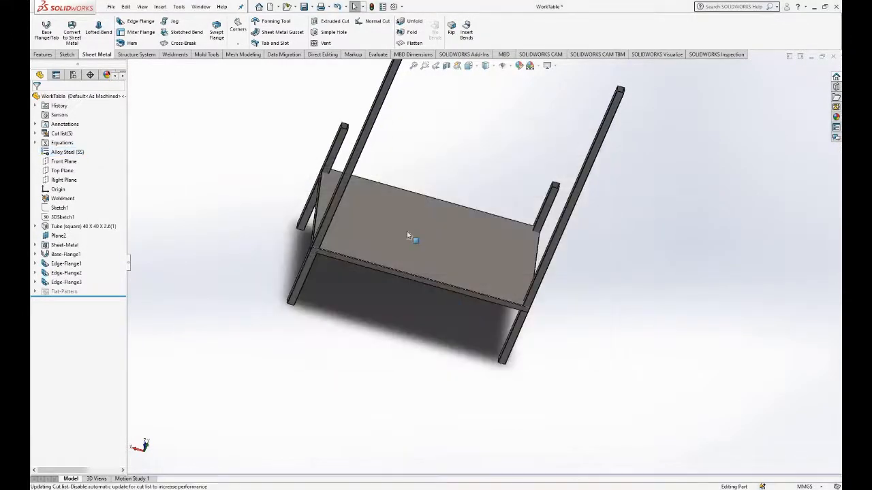
Step: Hide the square tube legs and view the shelf's top face straight on
left_click(398, 228)
left_click(86, 227)
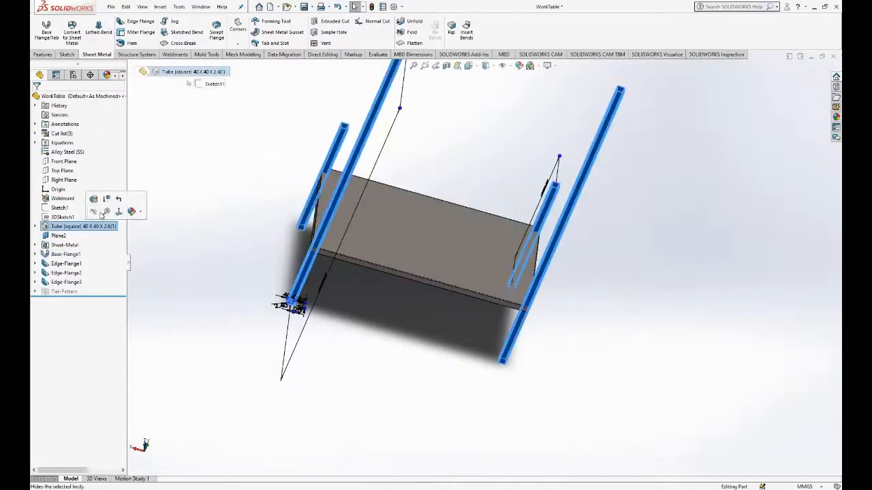
left_click(100, 212)
left_click(381, 251)
key("space")
left_click(479, 311)
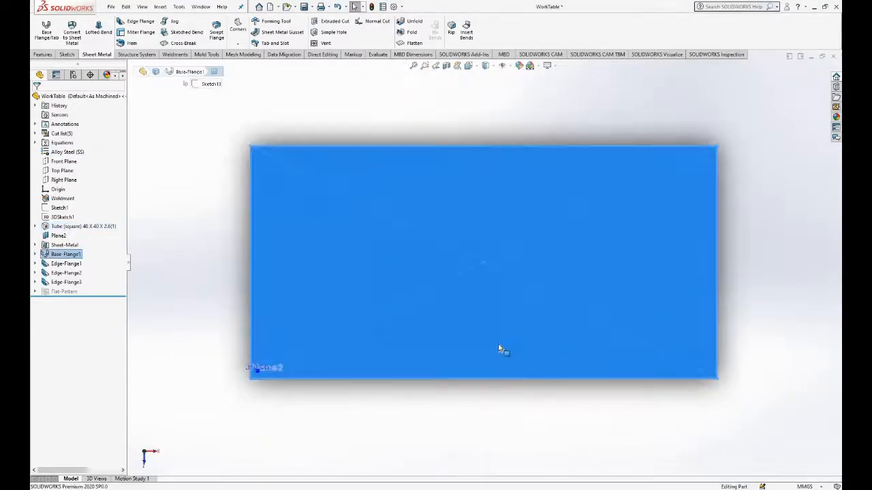
scroll(498, 346, "up", 3)
left_click(381, 348)
scroll(357, 361, "down", 3)
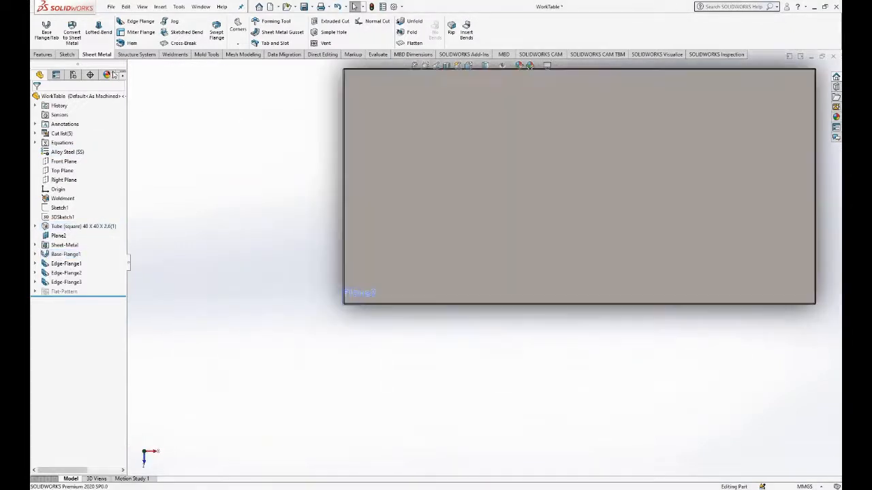
Step: Begin an extruded cut by opening its sketch on the shelf's top face
left_click(43, 54)
left_click(154, 31)
left_click(395, 122)
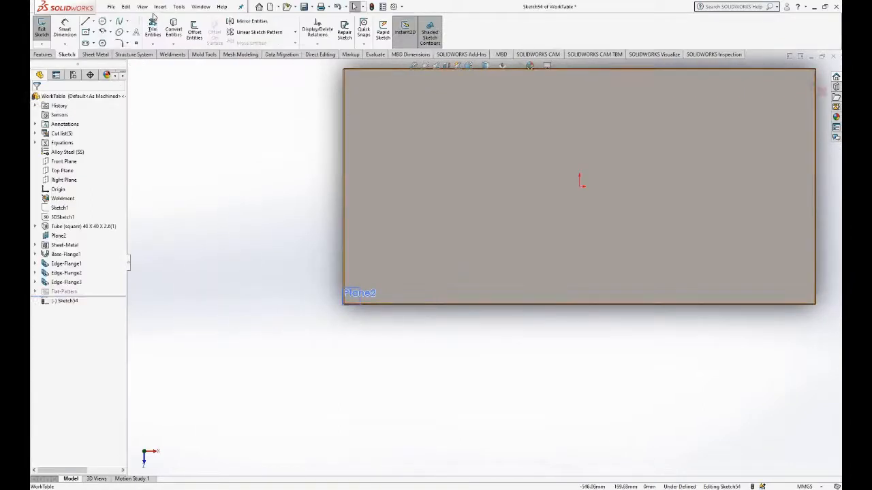
left_click(93, 32)
left_click(97, 43)
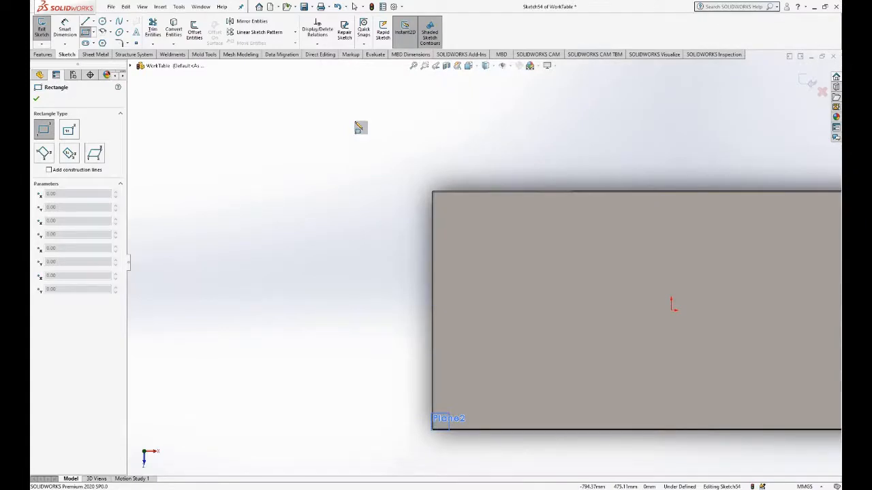
key("Escape")
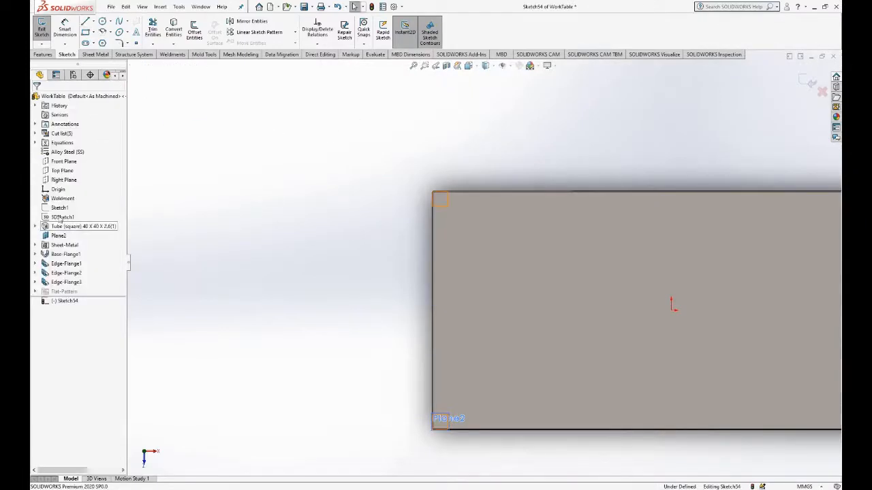
Step: Draw a center rectangle about 55 mm wide, centred on the leg corner point of Sketch1 at the shelf's rear-left corner
left_click(93, 32)
left_click(102, 54)
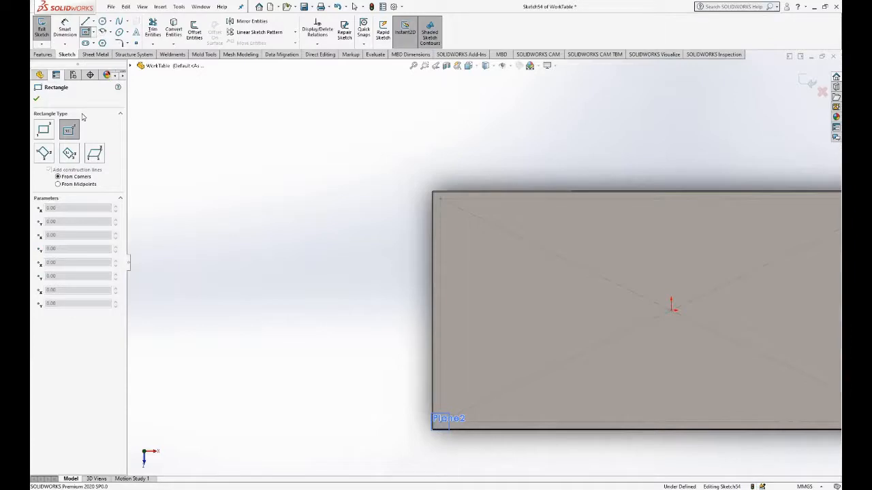
left_click(439, 199)
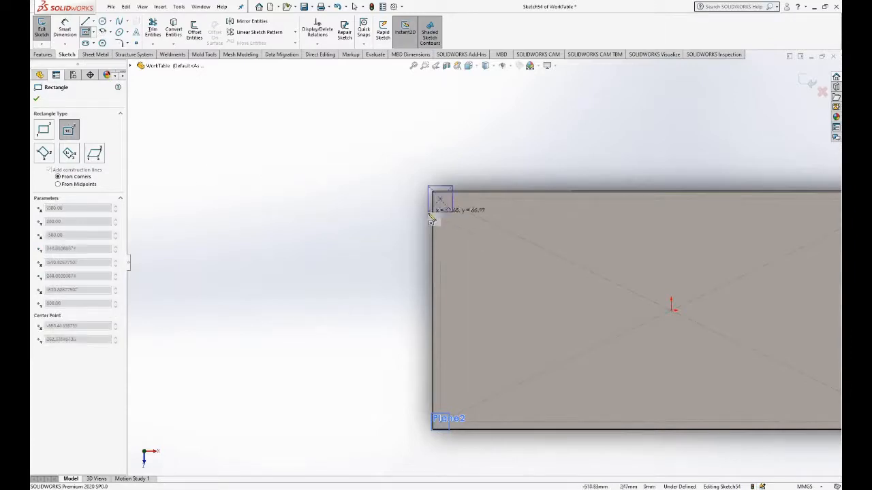
left_click(431, 213)
scroll(441, 192, "down", 6)
key("Escape")
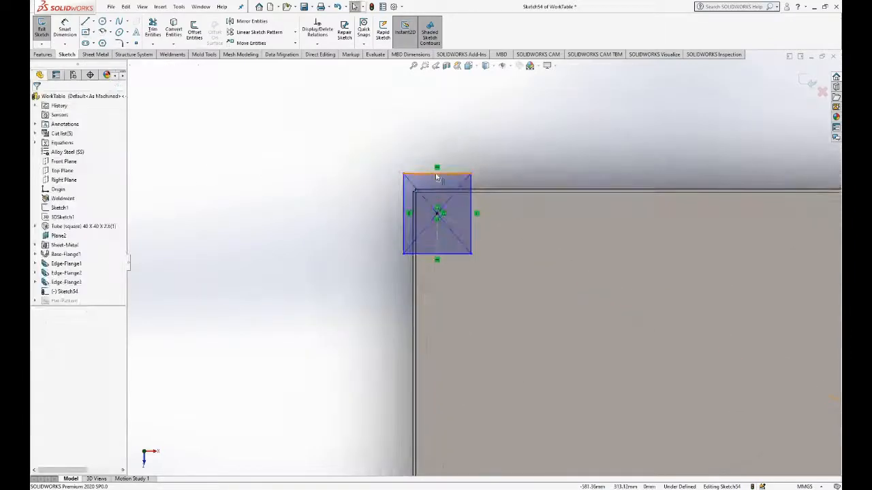
Step: Dimension the corner rectangle's height and width to 40 mm each
left_click(438, 174)
left_click(69, 25)
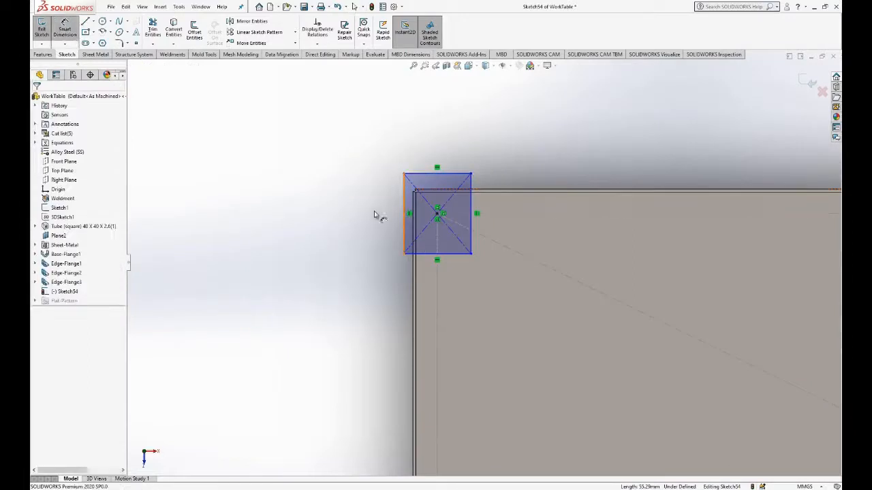
left_click(404, 216)
left_click(374, 215)
type("40")
key("Return")
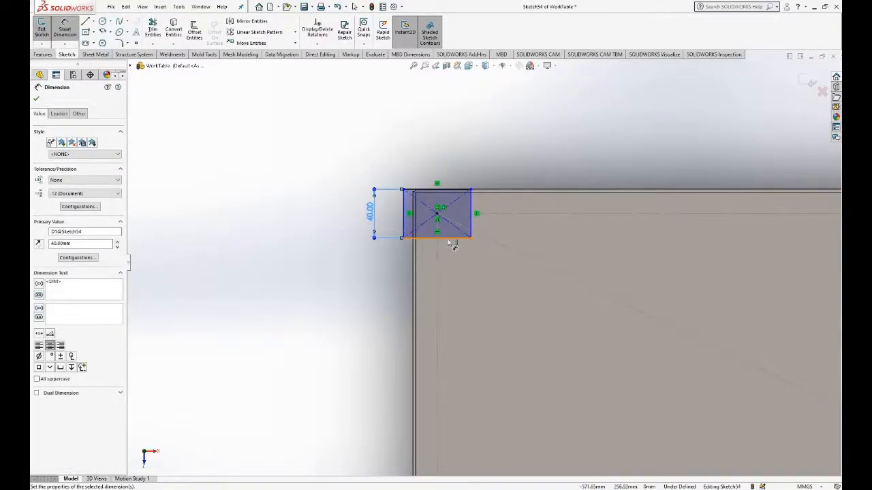
left_click(454, 239)
left_click(441, 249)
type("40")
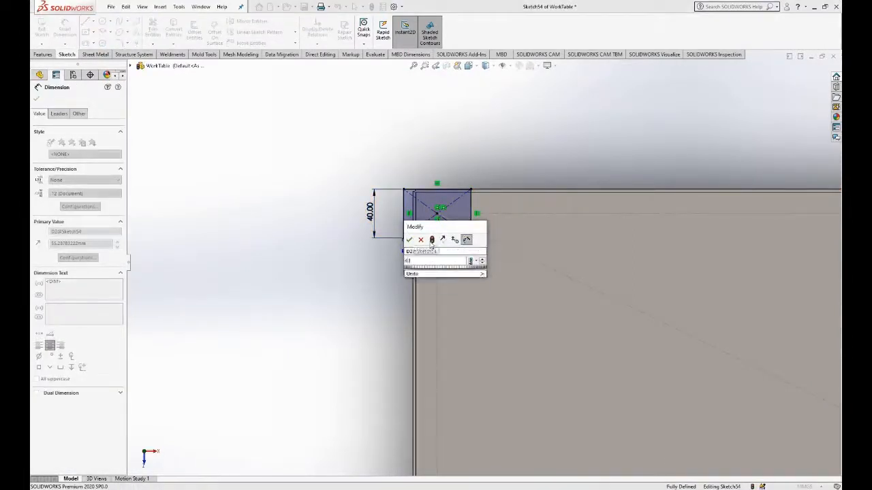
key("Return")
key("Escape")
Step: Draw a vertical centerline downward and a horizontal centerline to the left, both starting at the origin
scroll(224, 117, "up", 5)
left_click(95, 21)
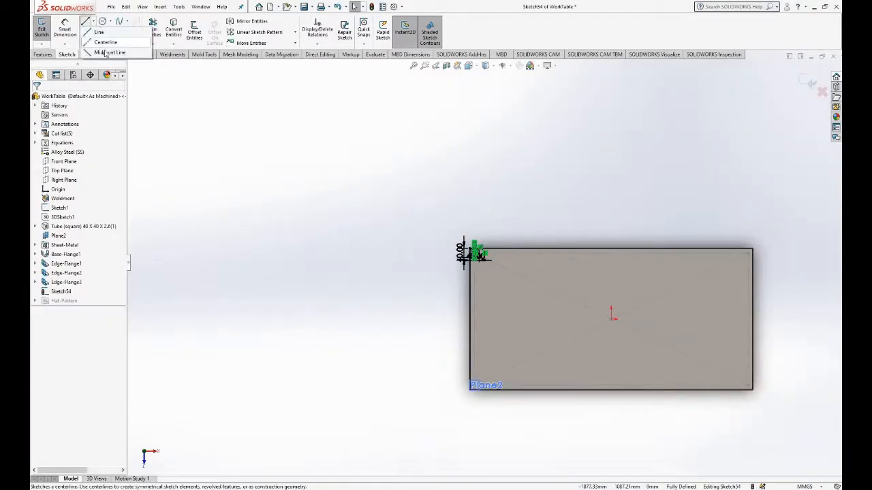
left_click(110, 36)
left_click(611, 319)
left_click(611, 354)
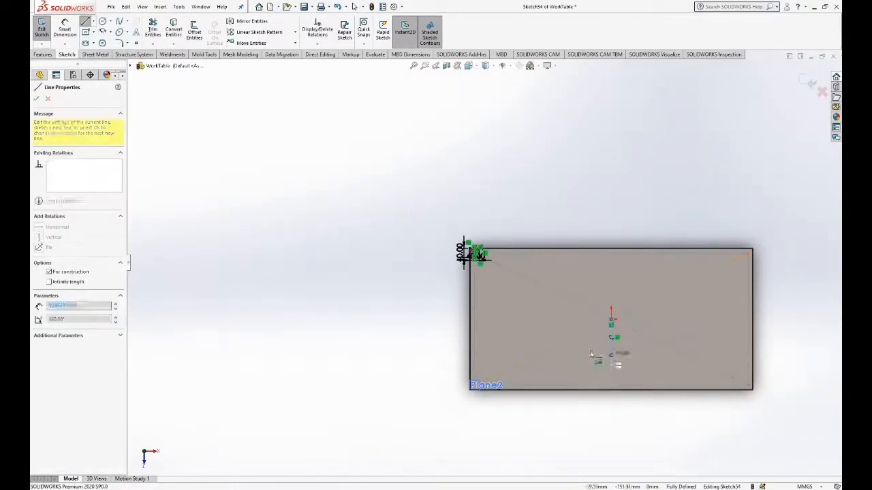
key("Escape")
key("Return")
scroll(585, 323, "down", 3)
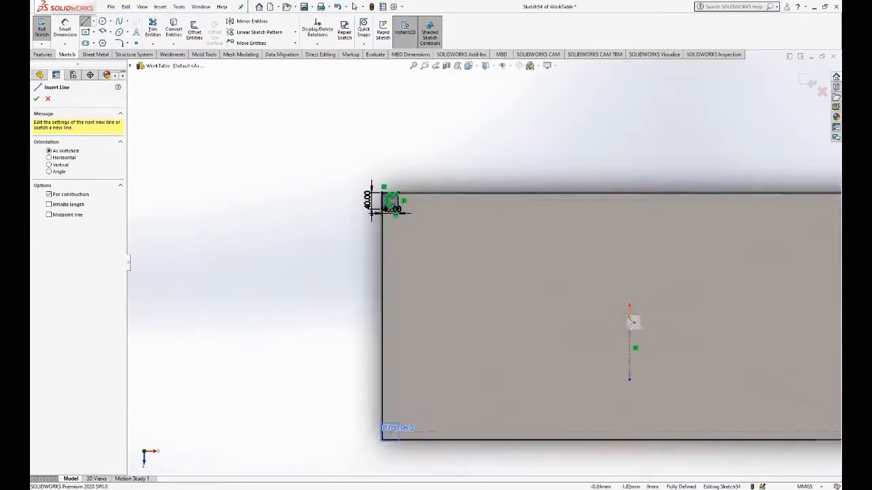
left_click(628, 316)
key("Escape")
Step: Mirror the 40 mm corner square about the vertical centerline, keeping the original
left_click(251, 21)
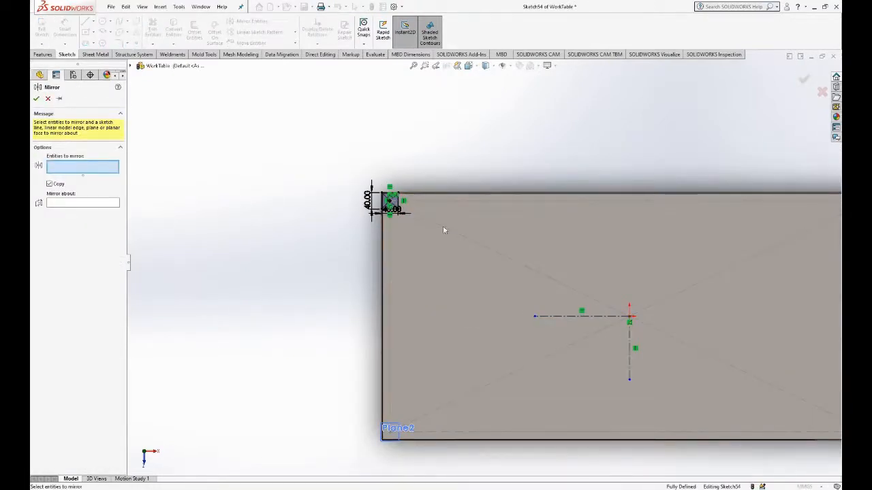
left_click_drag(444, 230, 327, 150)
left_click(82, 243)
left_click(629, 343)
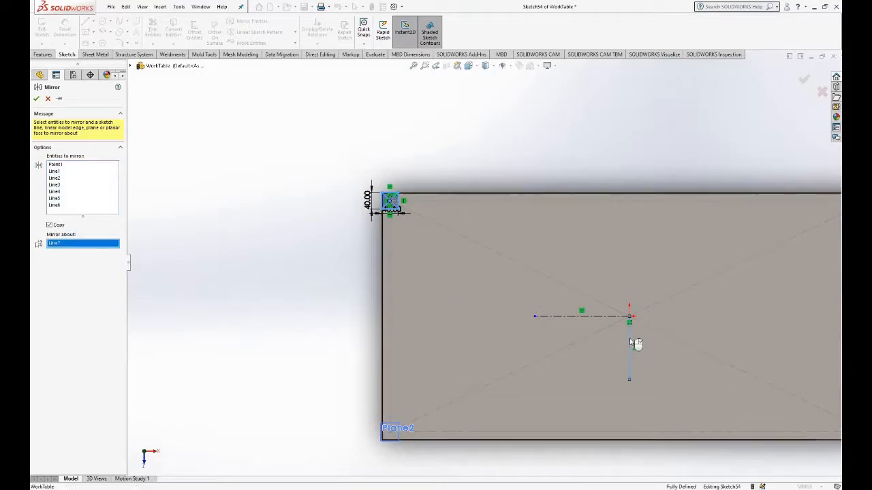
scroll(458, 300, "up", 3)
left_click(36, 99)
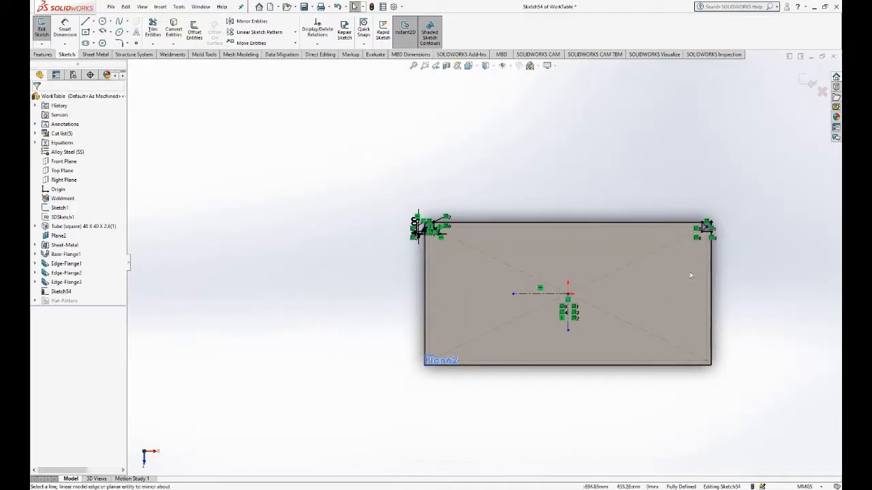
Step: Mirror both rear corner squares about the horizontal centerline to the shelf's front corners
left_click_drag(354, 184, 788, 258)
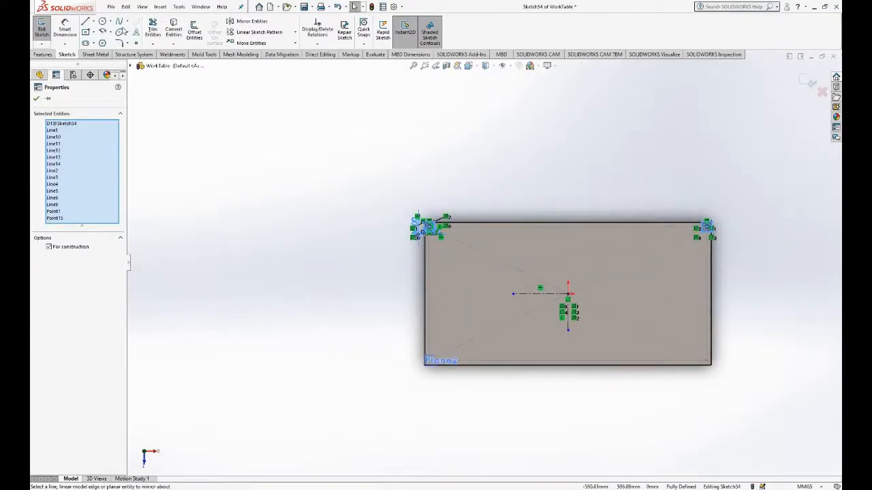
left_click(250, 21)
left_click(82, 287)
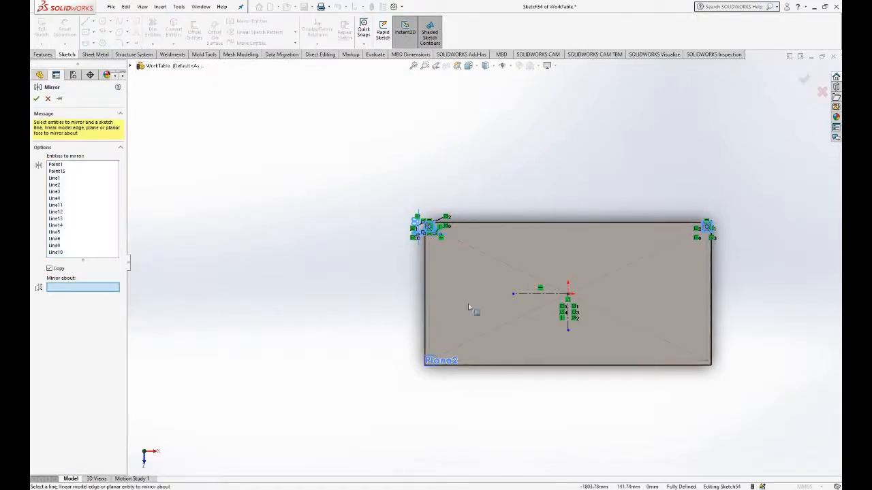
left_click(536, 293)
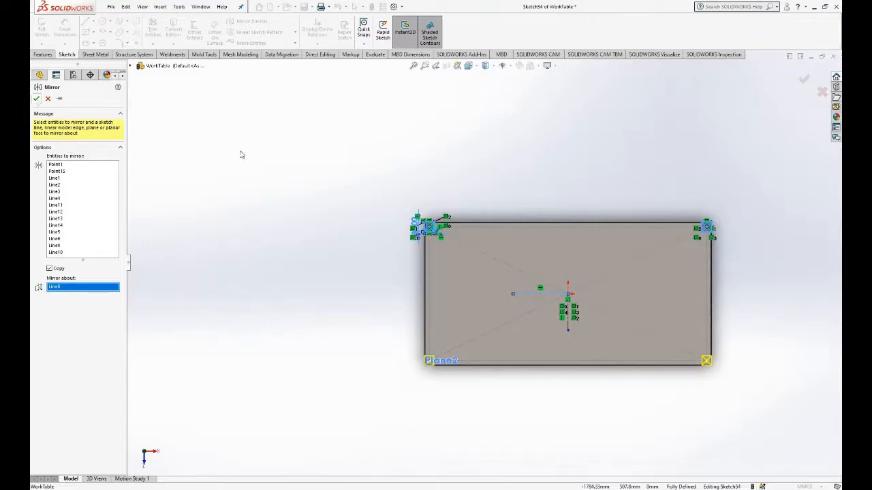
key("Return")
Step: Cut the four corner squares out of the shelf with a Blind extruded cut 40 mm deep, working in isometric view
key("space")
left_click(356, 156)
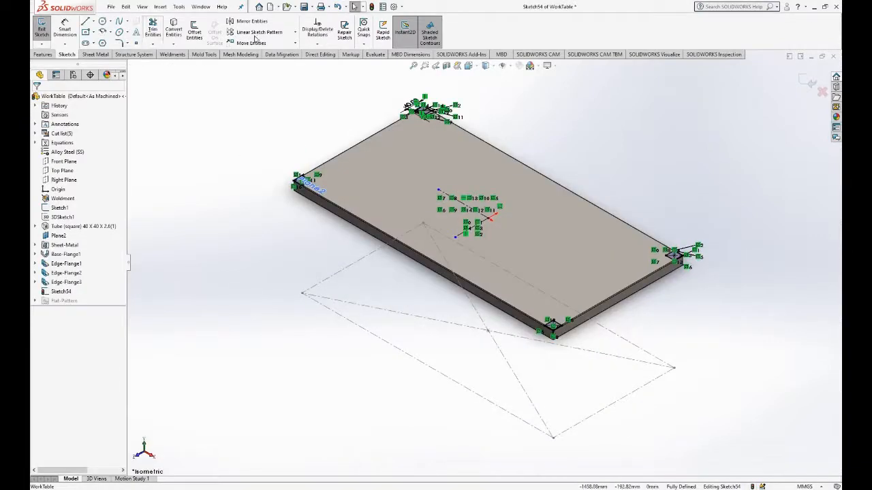
left_click(43, 54)
left_click(155, 30)
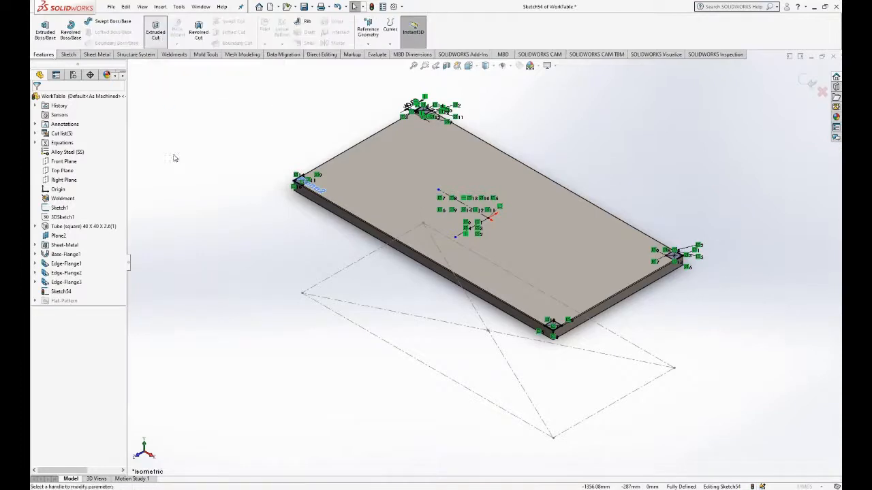
left_click(82, 149)
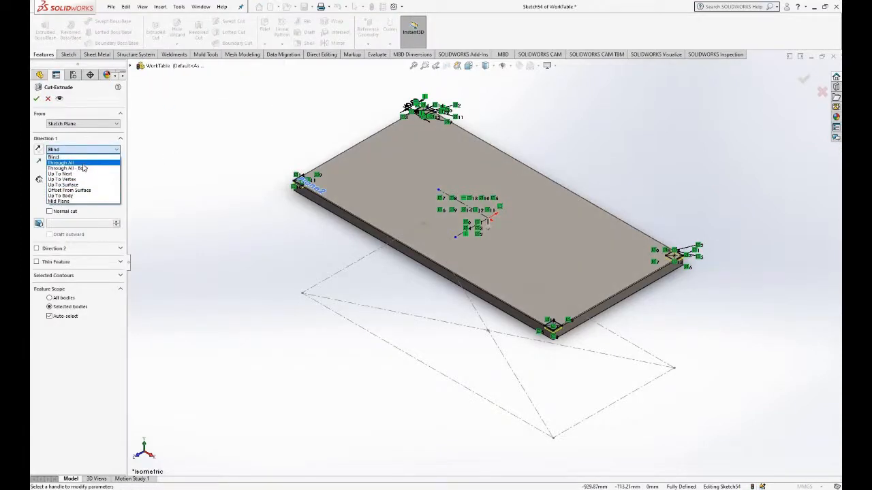
left_click(60, 157)
type("40")
key("Return")
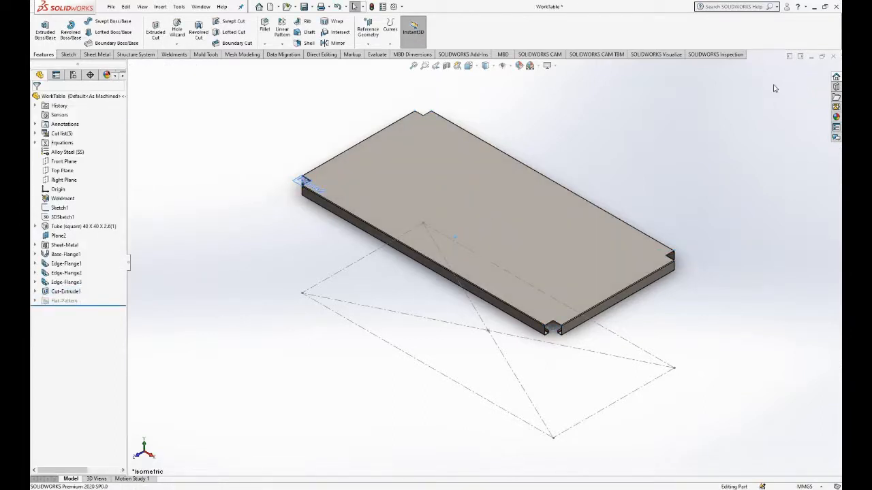
Step: Show the square tube legs again and hide the base layout sketch Sketch1
left_click(93, 227)
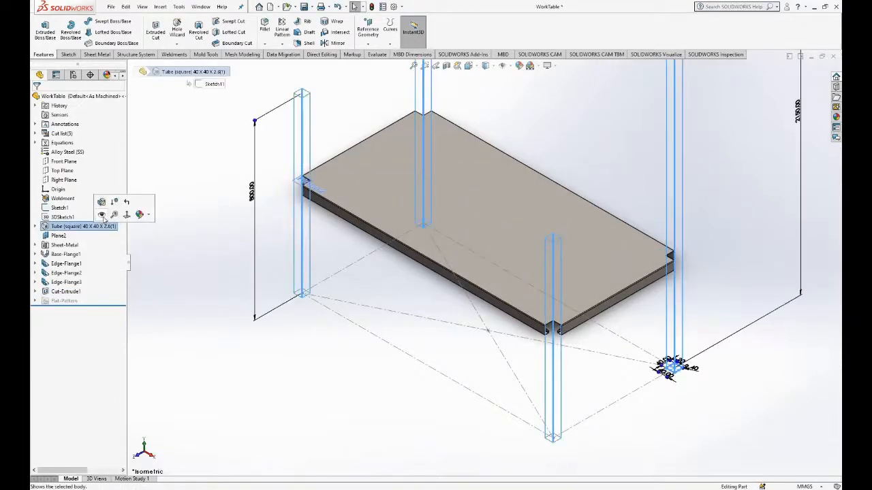
left_click(102, 214)
scroll(326, 296, "up", 4)
middle_click_drag(327, 296, 326, 278)
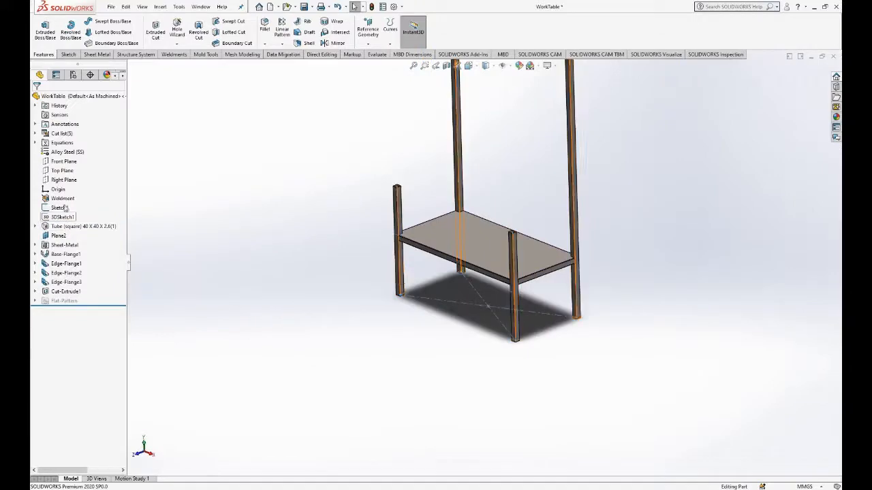
left_click(64, 208)
left_click(77, 196)
scroll(520, 256, "down", 4)
middle_click_drag(521, 255, 535, 163)
scroll(535, 163, "down", 3)
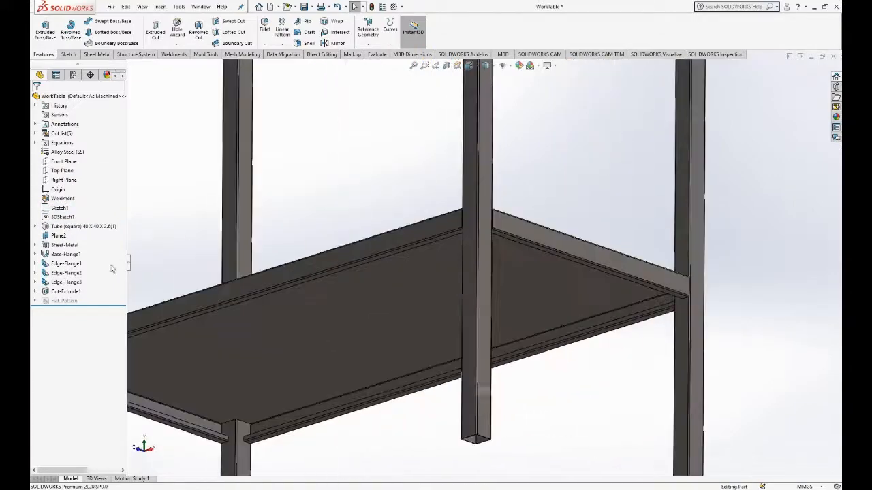
Step: Start a new sketch on the Right Plane
left_click(64, 180)
right_click(71, 180)
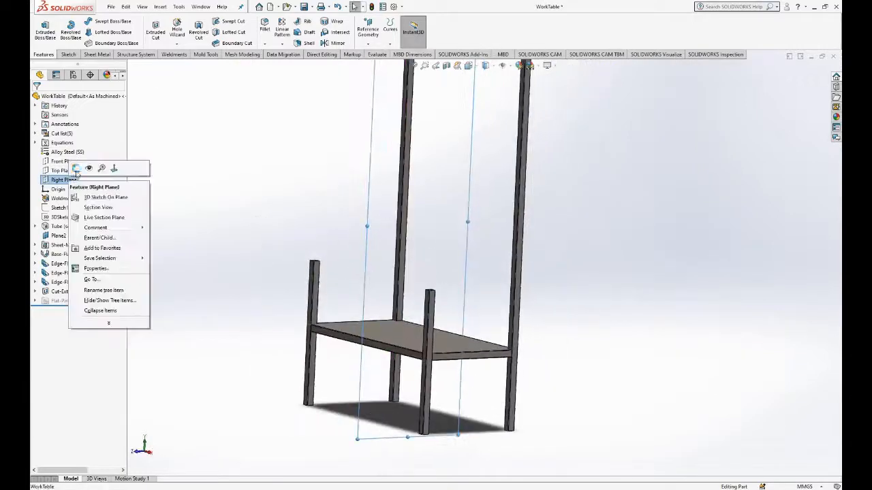
left_click(75, 168)
Step: Apply a section view at the Right Plane and look straight onto the sketch plane, close up on the shelf's rear flange profile
left_click(446, 65)
key("space")
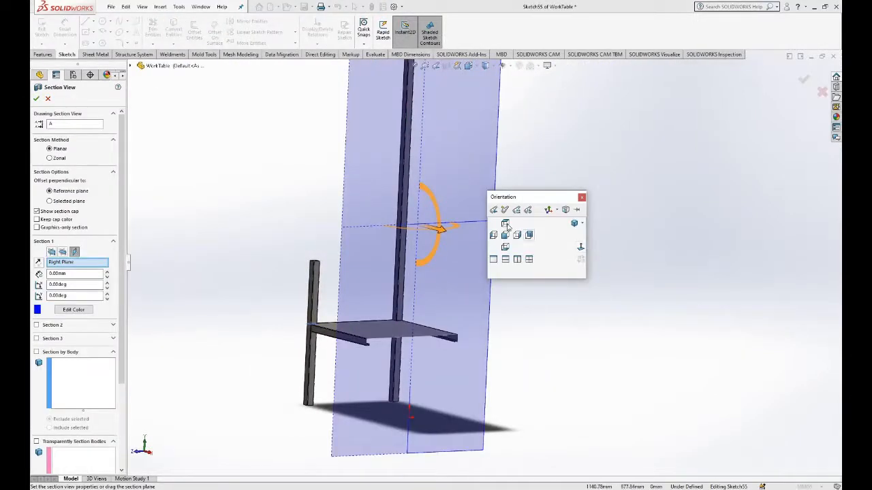
left_click(37, 99)
key("space")
left_click(550, 273)
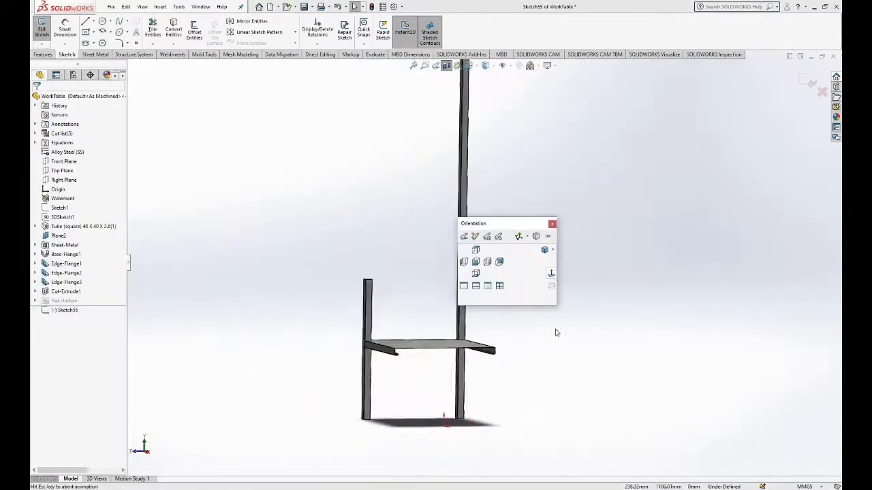
scroll(500, 329, "down", 5)
scroll(474, 196, "down", 6)
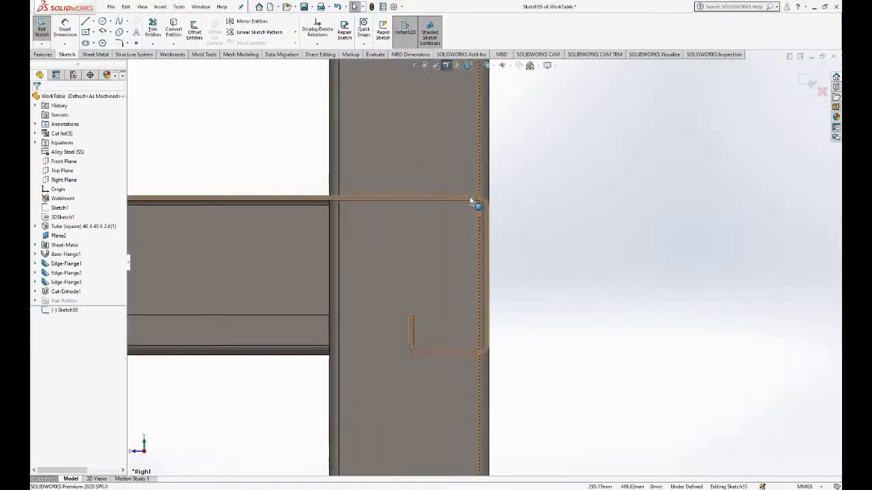
Step: Sketch a three-line C-shaped profile inside the bent shelf edge, about 37.5 mm high and 14 mm wide, open toward the flange
left_click(87, 24)
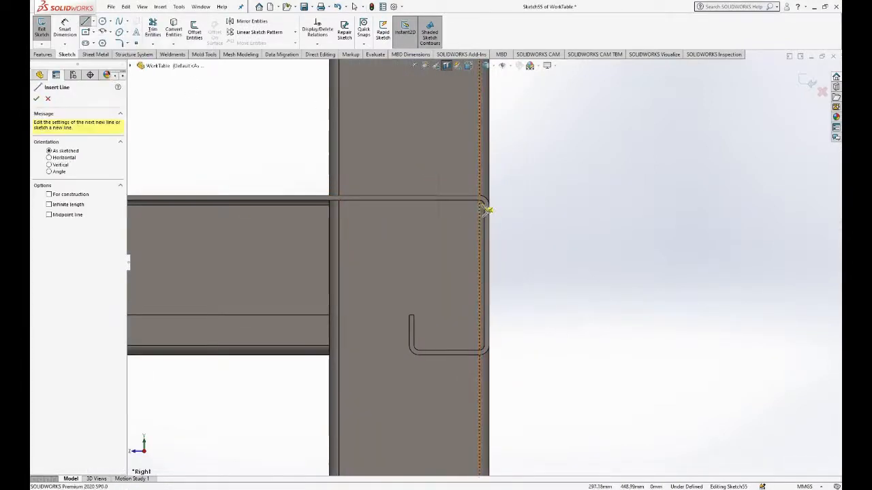
scroll(483, 204, "down", 3)
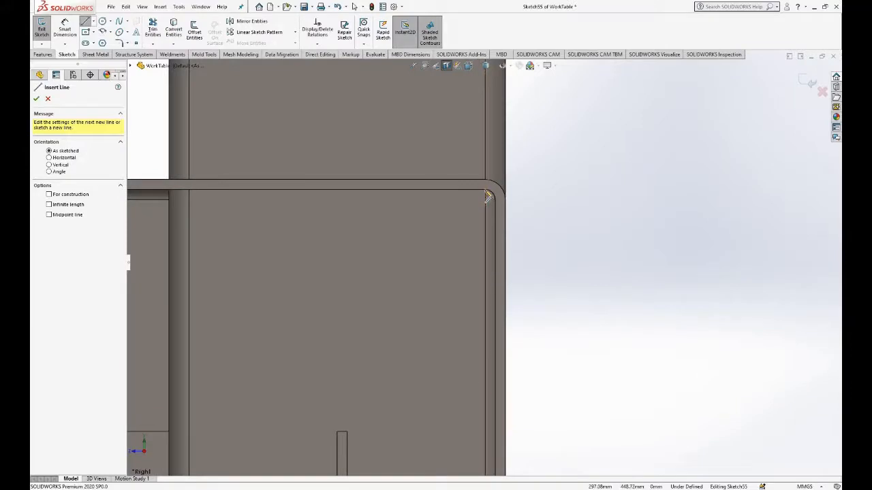
left_click(487, 194)
left_click(367, 191)
scroll(401, 273, "up", 4)
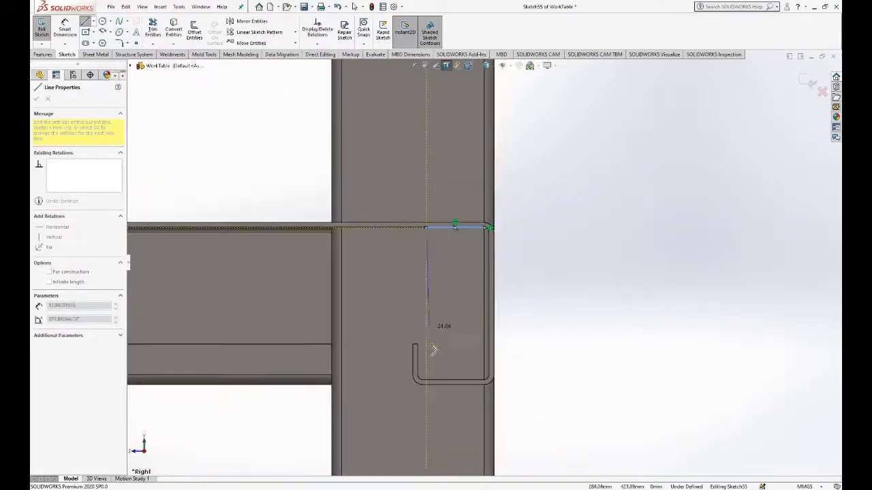
scroll(429, 354, "down", 3)
left_click(432, 398)
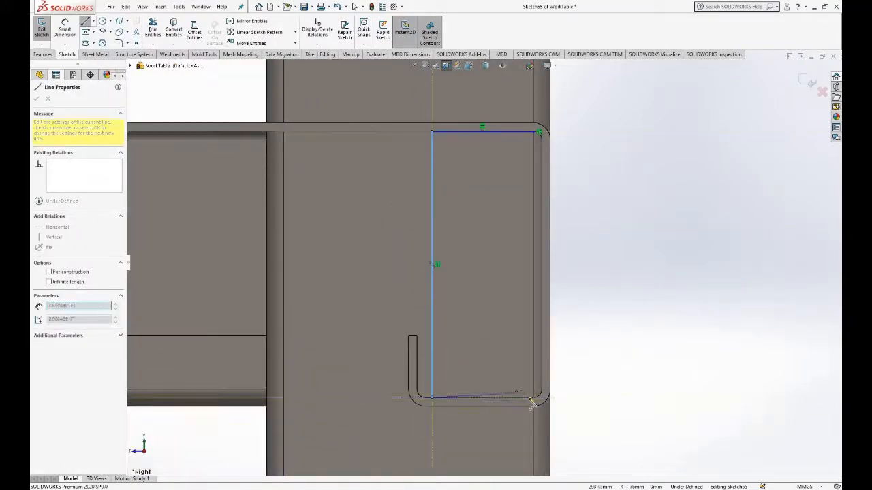
left_click(530, 398)
key("Escape")
Step: Adjust the profile's vertical line and attach the upper line's free end to the start of the inner bend
left_click(433, 311)
left_click_drag(417, 308, 430, 311)
key("Escape")
scroll(460, 152, "down", 6)
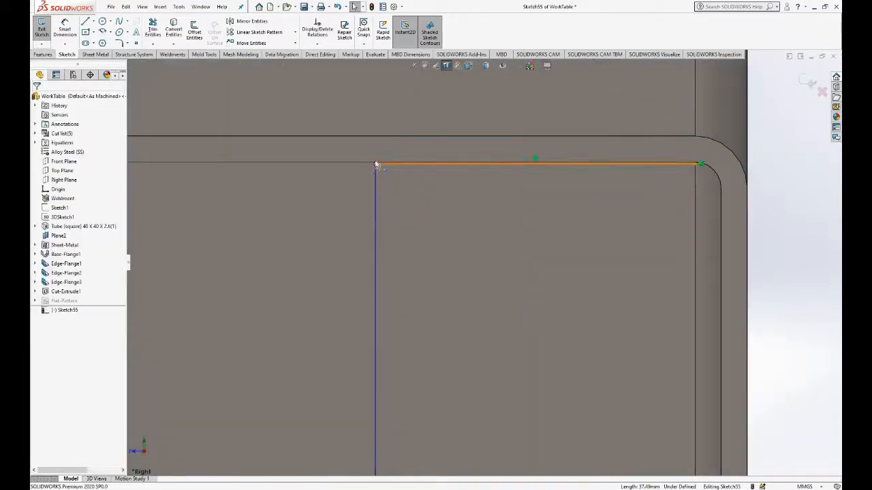
left_click(375, 164)
key("Escape")
left_click(695, 162)
left_click_drag(695, 162, 694, 162)
scroll(446, 190, "up", 8)
scroll(483, 385, "down", 4)
Step: Dimension the profile's vertical line and set it to 37 mm
left_click(64, 29)
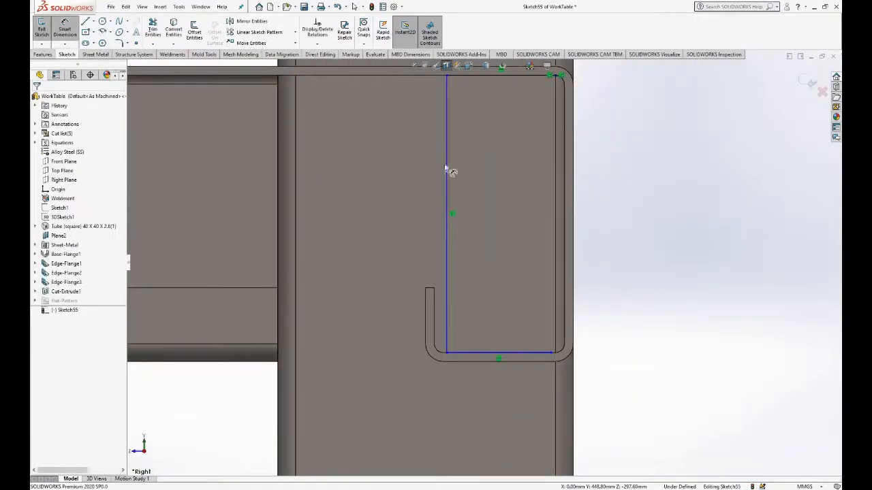
left_click(447, 171)
left_click(400, 160)
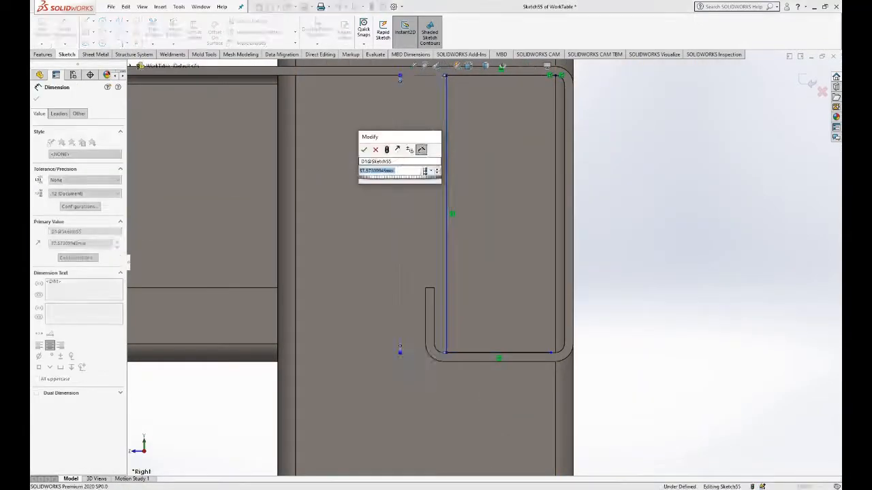
type("37")
key("Return")
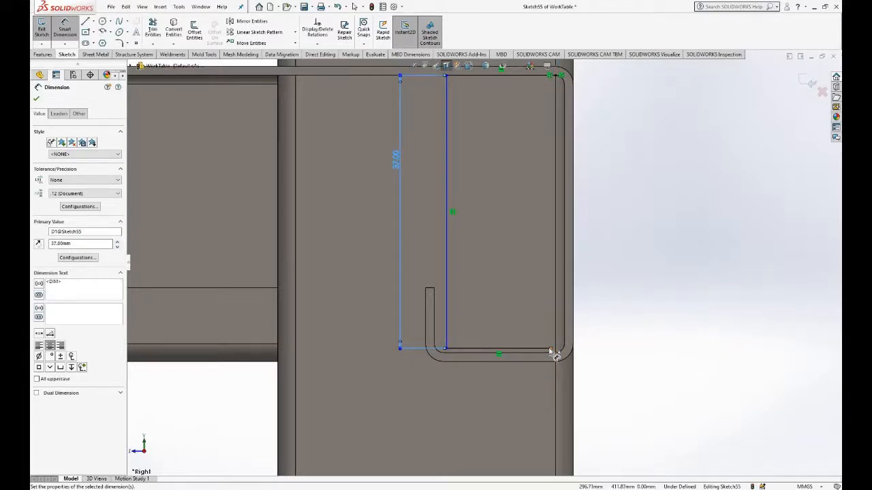
Step: Dimension the profile's upper horizontal line at 15 mm
scroll(429, 293, "up", 2)
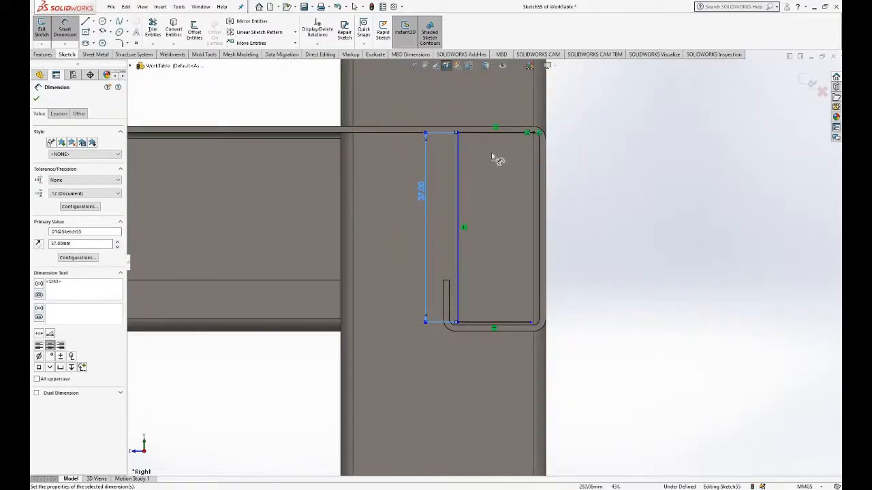
left_click(494, 131)
left_click(477, 103)
key("Return")
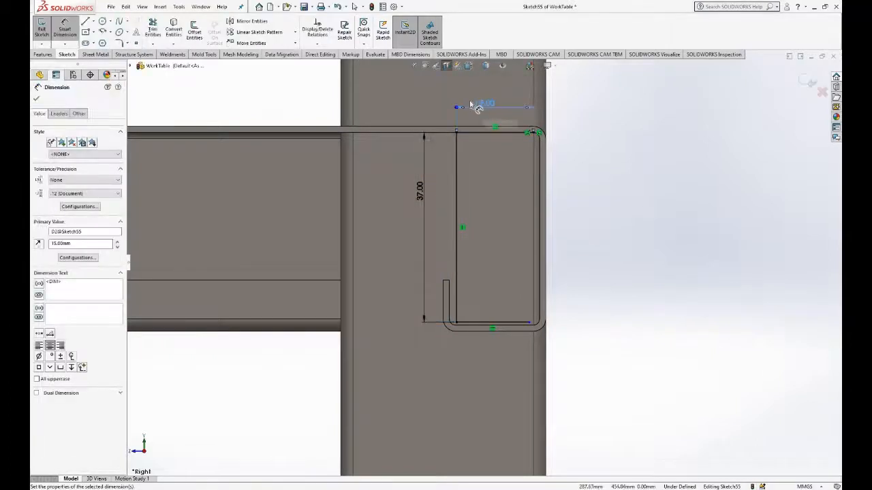
key("Escape")
Step: Make the lower and upper horizontal lines equal in length and exit the sketch
left_click(517, 321)
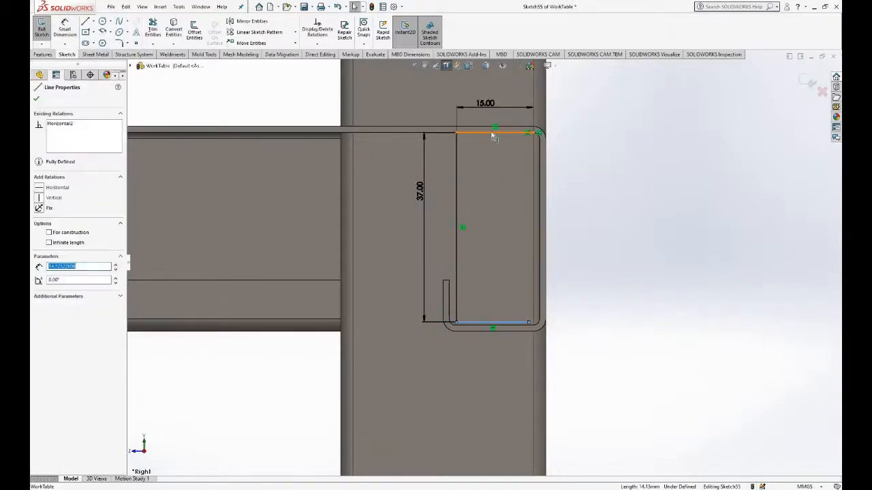
left_click(514, 132, "ctrl")
left_click(582, 94)
left_click(809, 83)
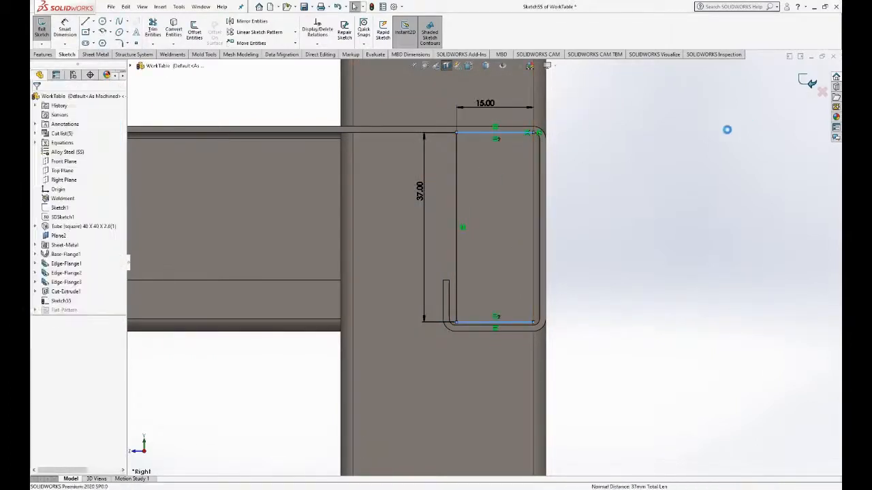
Step: Create a sheet metal base flange from the C-shaped profile sketch, extruded Mid Plane to a depth of 1120 mm
key("space")
left_click(772, 128)
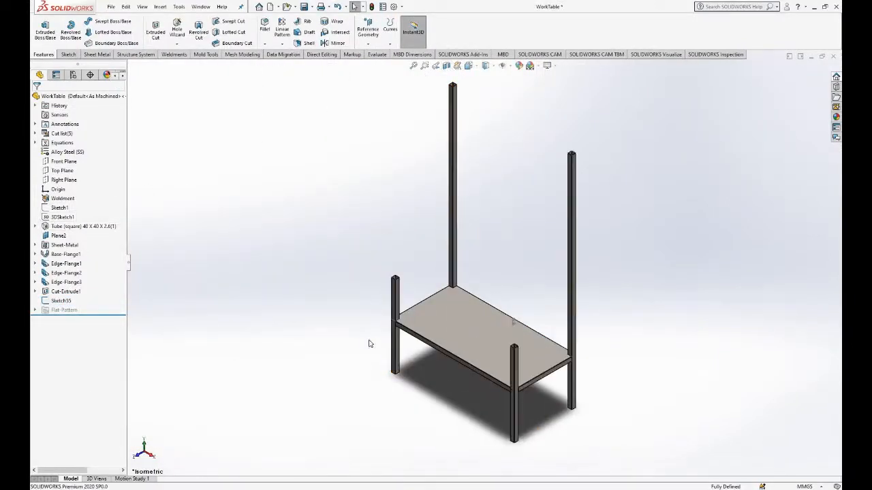
left_click(67, 54)
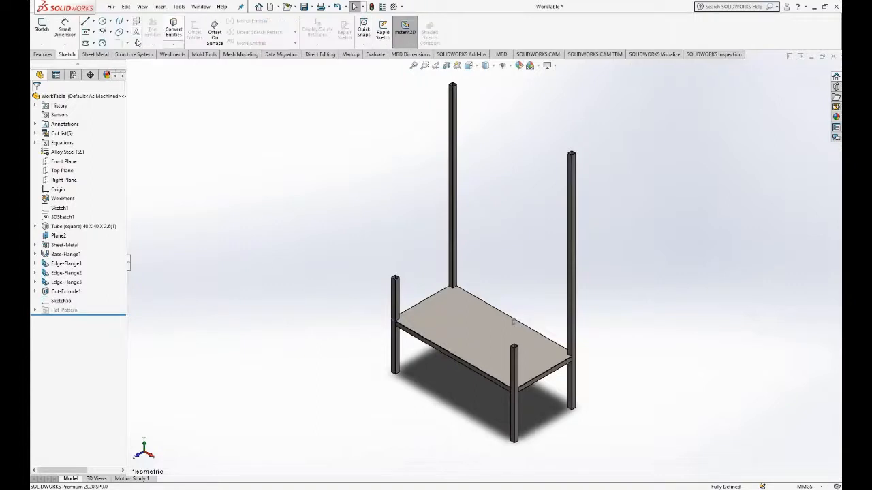
left_click(96, 55)
left_click(60, 300)
left_click(47, 31)
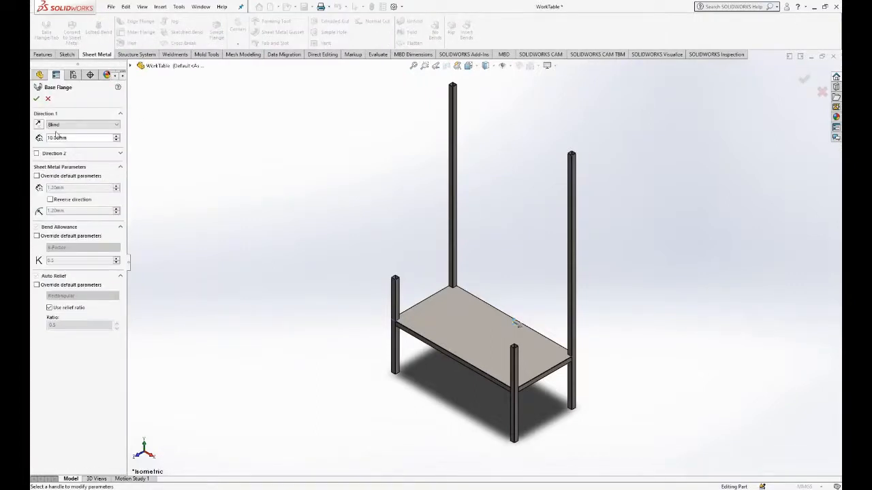
left_click(80, 123)
left_click(71, 148)
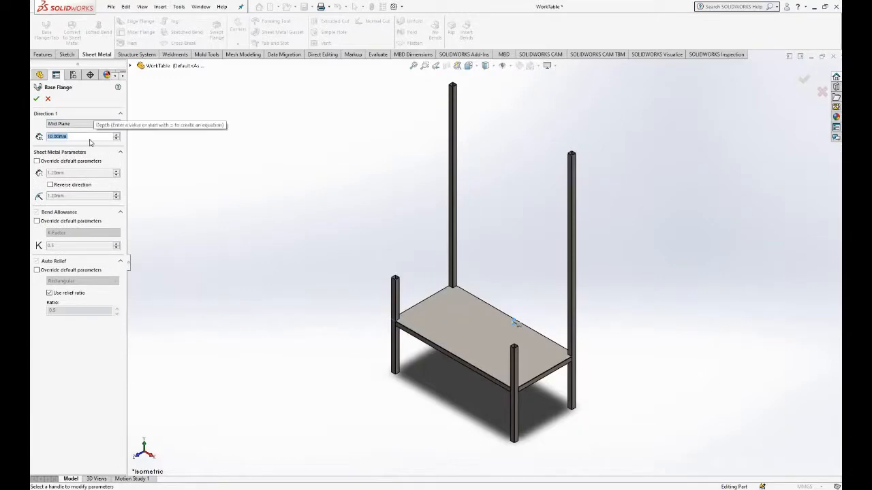
type("1200")
key("Return")
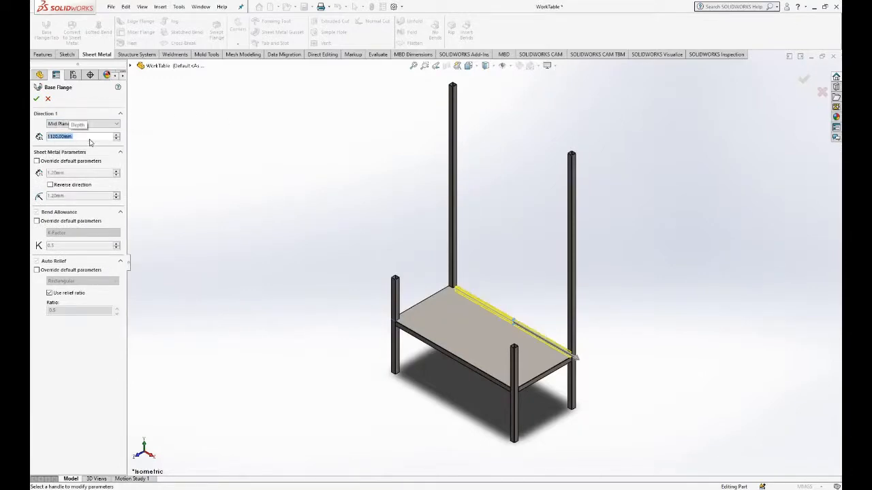
scroll(590, 377, "down", 6)
middle_click_drag(361, 337, 429, 390)
scroll(497, 269, "up", 3)
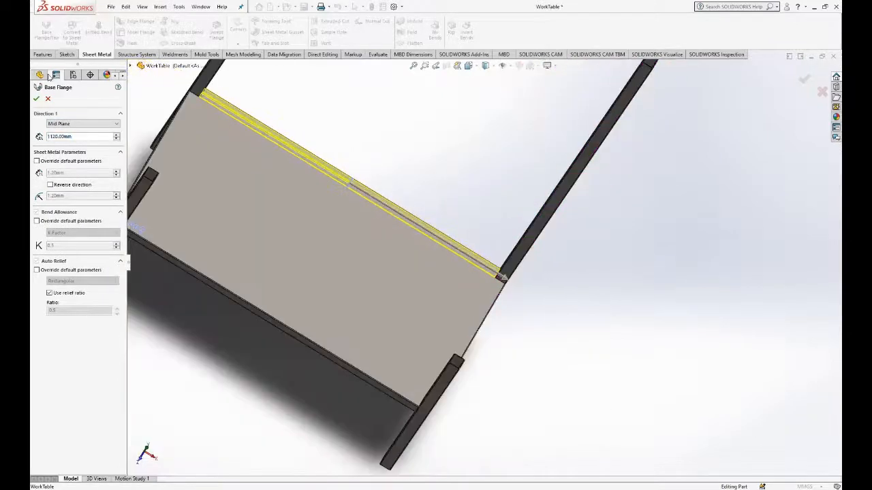
middle_click_drag(370, 163, 364, 148)
scroll(363, 147, "up", 4)
Step: Mirror the new base flange body about the Front Plane to the opposite long side of the shelf
scroll(478, 268, "down", 6)
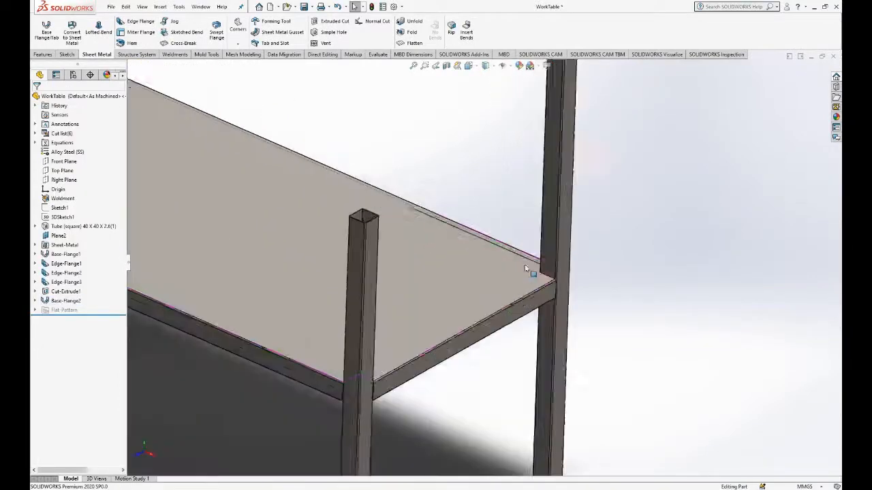
middle_click_drag(529, 268, 533, 264)
scroll(522, 276, "down", 4)
scroll(459, 241, "up", 8)
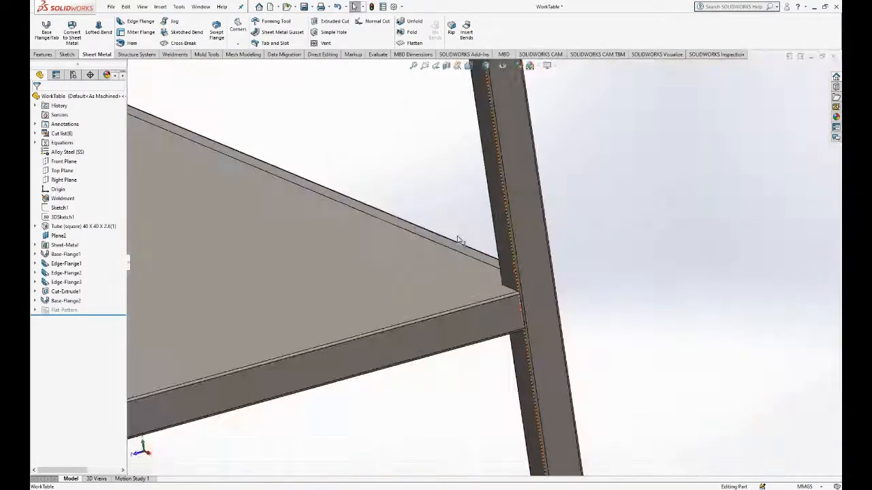
left_click(43, 54)
left_click(284, 43)
left_click(300, 76)
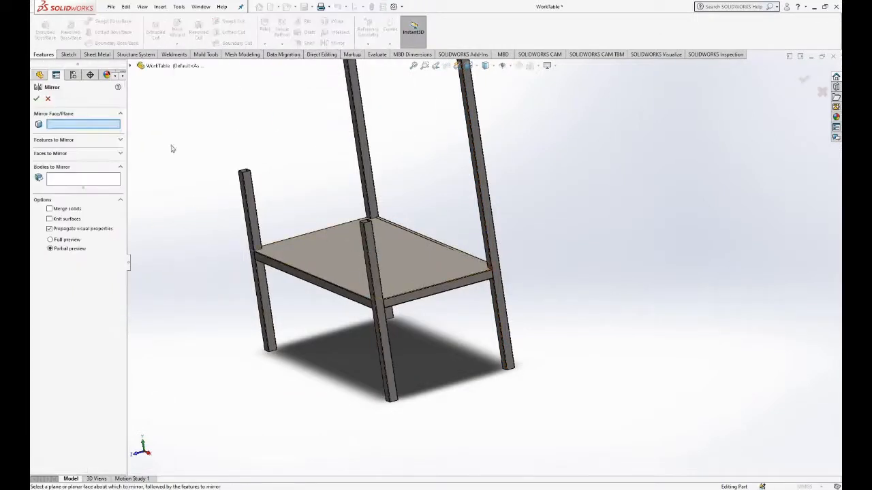
left_click(130, 66)
left_click(168, 131)
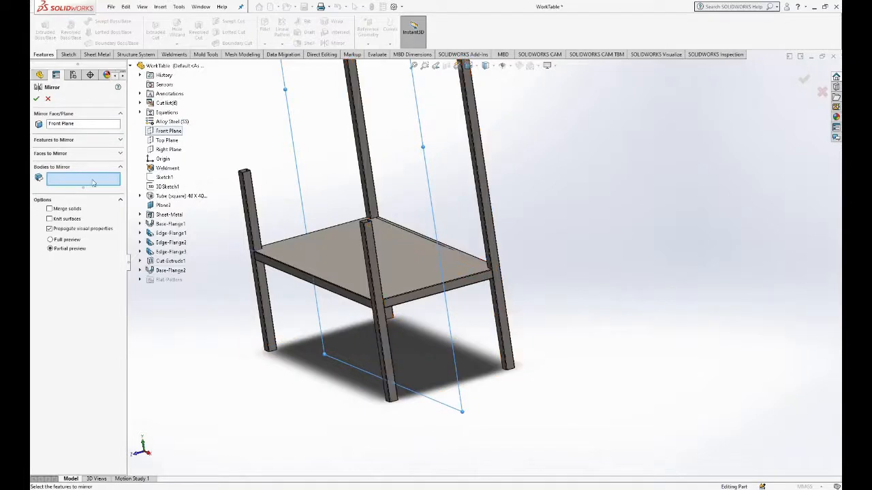
middle_click_drag(419, 324, 432, 343)
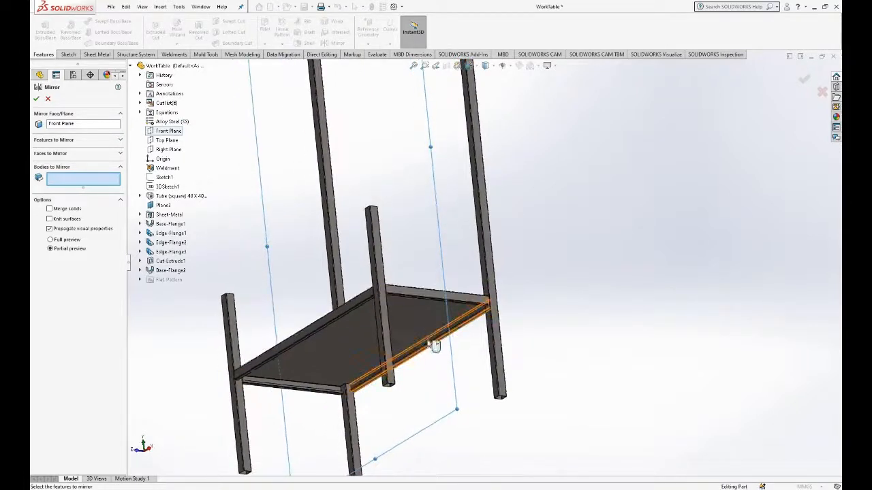
left_click(431, 341)
left_click(37, 99)
Step: Start a linear pattern along a leg's vertical edge, choosing the shelf body and both C-shaped stiffener bodies to pattern
key("ctrl+7")
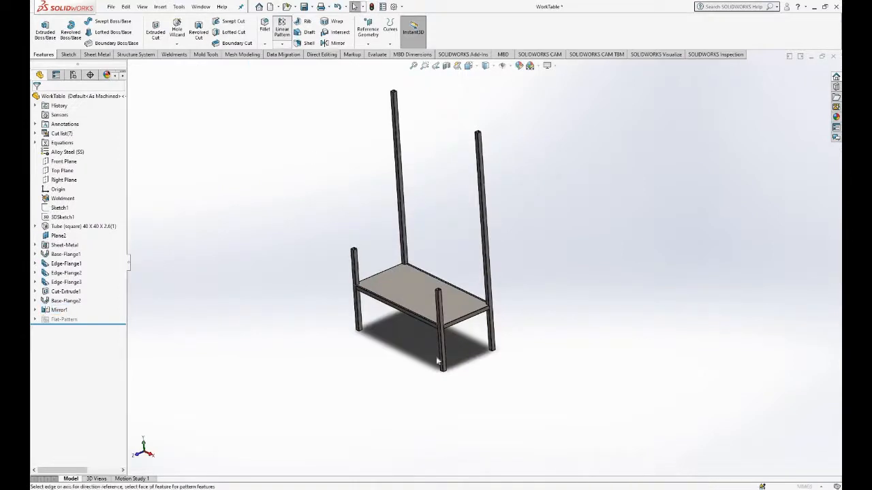
left_click(280, 36)
left_click(440, 327)
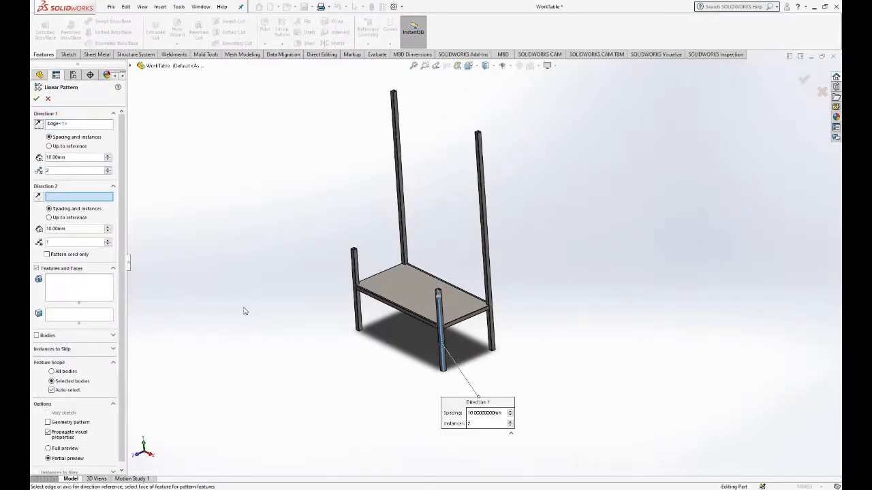
left_click(36, 335)
left_click(419, 297)
scroll(443, 300, "down", 8)
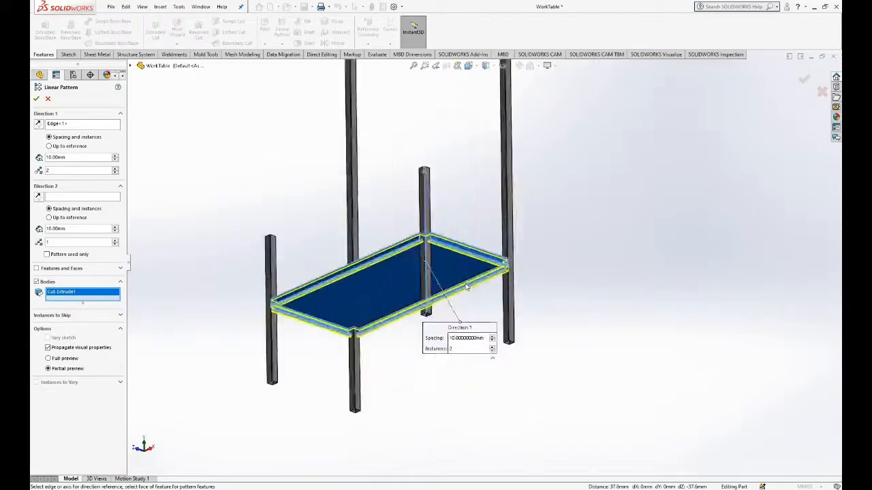
left_click(432, 279)
middle_click_drag(375, 230, 186, 272)
left_click(198, 276)
scroll(496, 311, "up", 5)
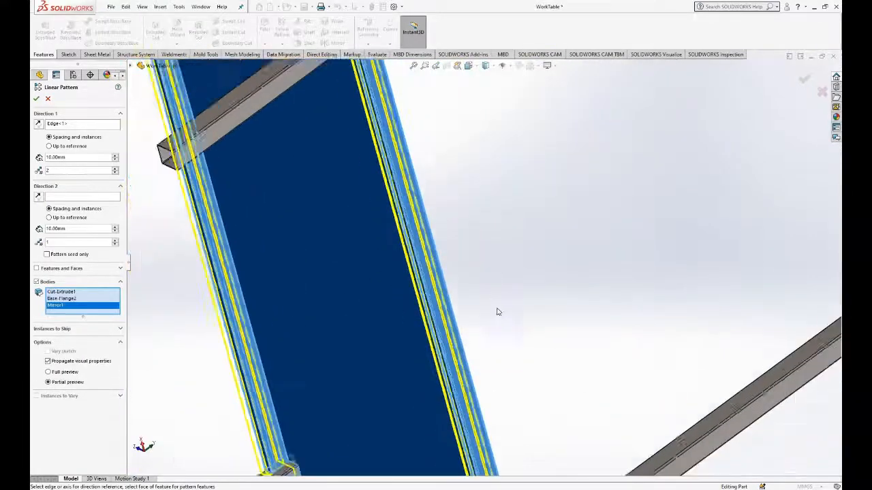
Step: Set the pattern spacing to 350 mm with two instances and finish the lower shelf copy
type("350")
key("Return")
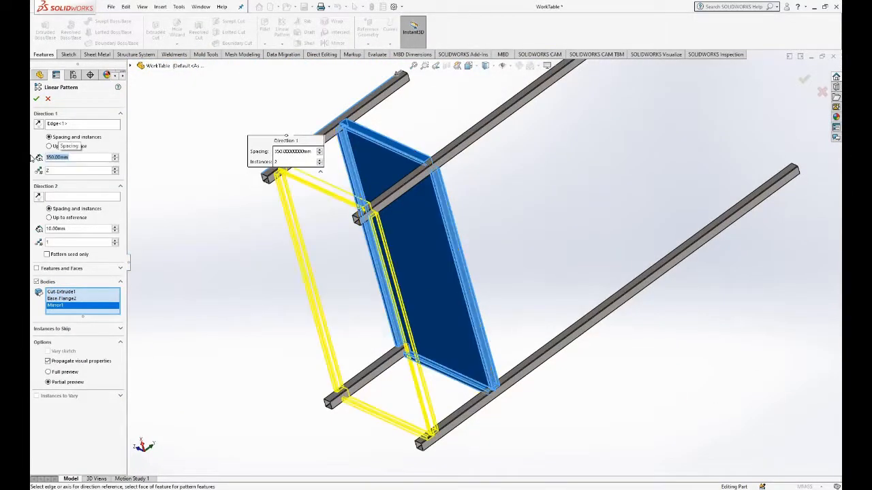
left_click(36, 100)
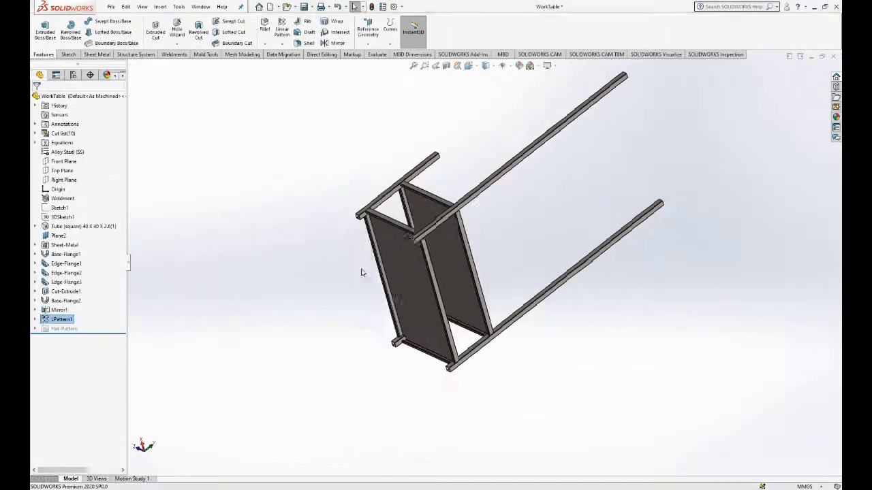
key("ctrl+7")
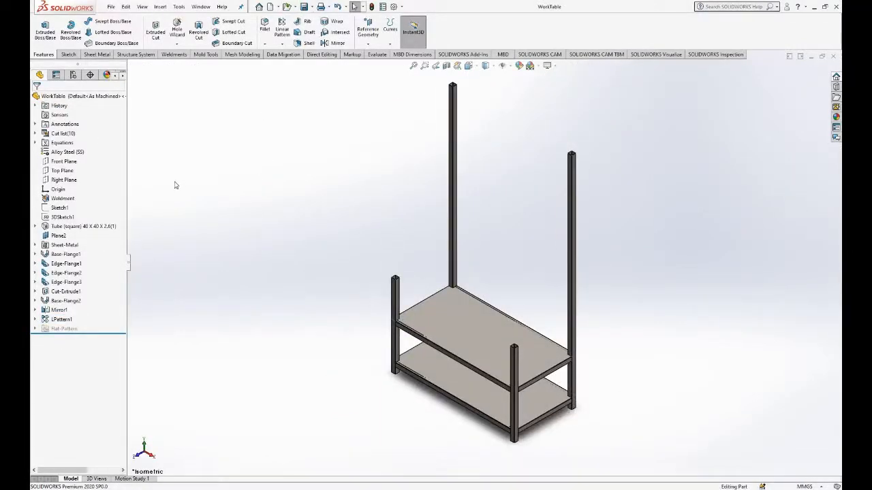
Step: Check the dimensions of the legs' 3D sketch and of the base layout sketch
left_click(68, 218)
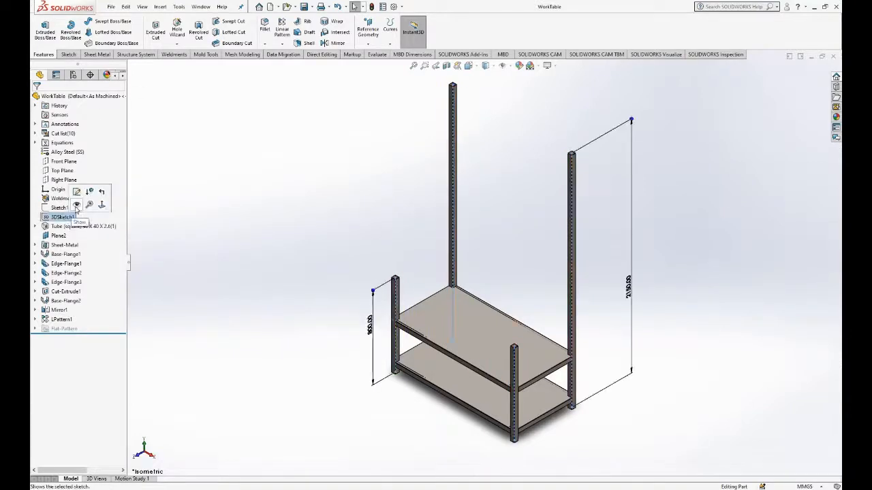
left_click(57, 207)
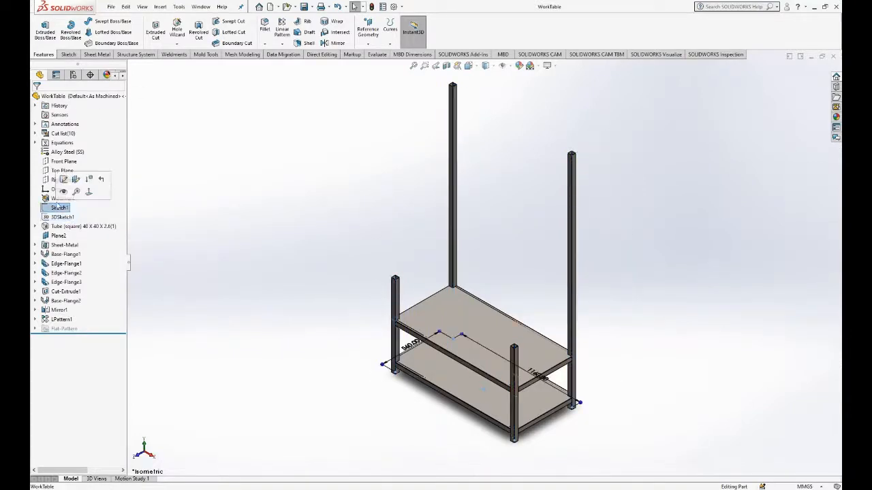
scroll(455, 304, "down", 2)
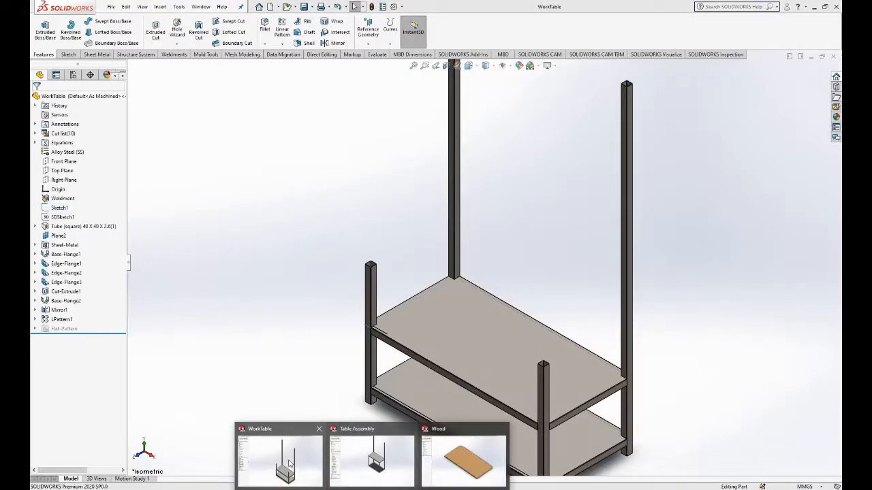
Step: Switch to the Table Assembly to examine the complete table, and return to the WorkTable part
left_click(384, 442)
middle_click_drag(350, 344, 334, 200)
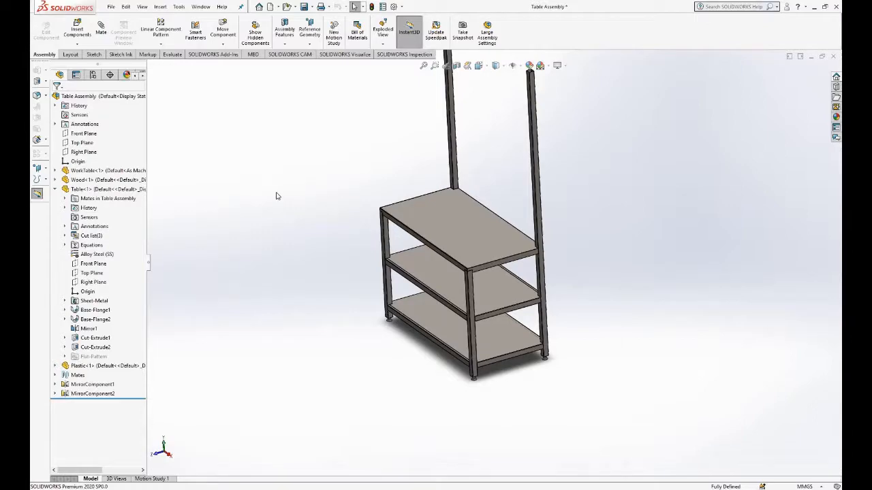
left_click(401, 467)
left_click(282, 455)
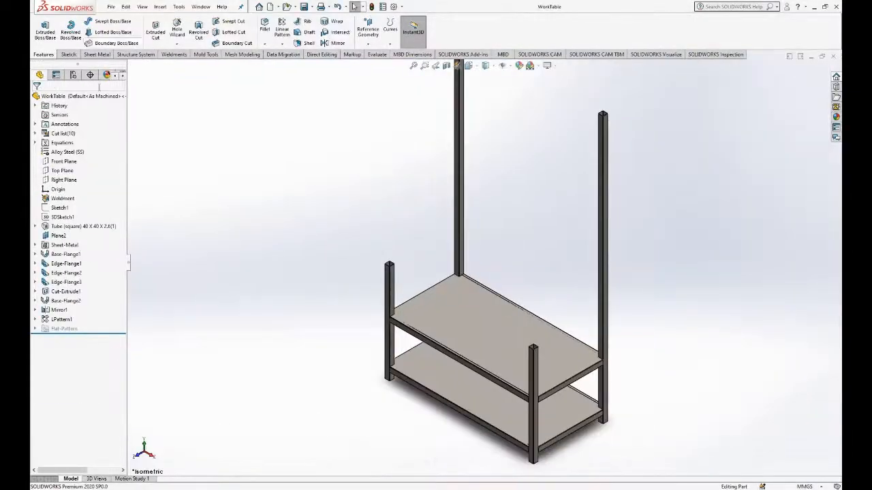
Step: Create a reference plane offset 22 mm above the top face of the short leg
left_click(369, 44)
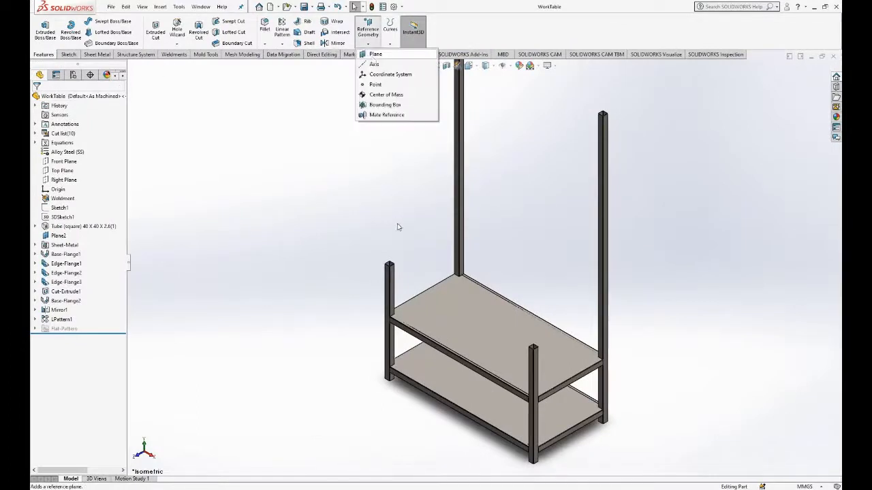
left_click(366, 111)
scroll(390, 265, "down", 10)
left_click(446, 209)
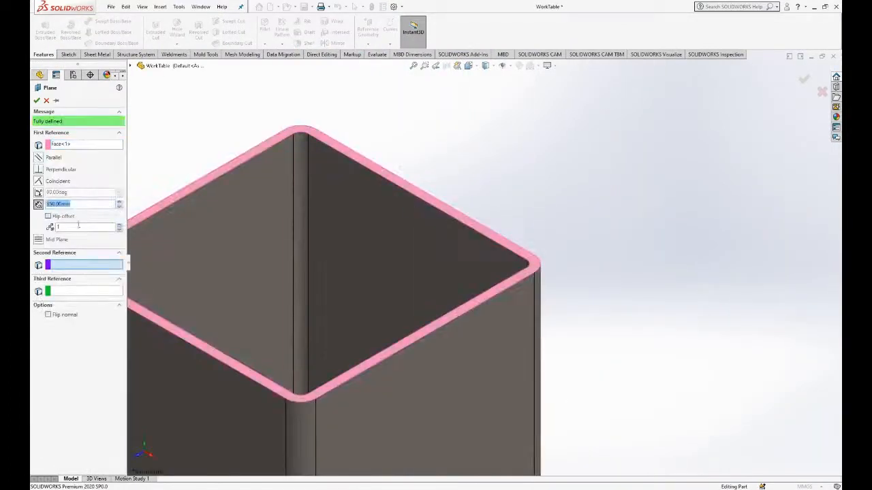
scroll(376, 253, "up", 10)
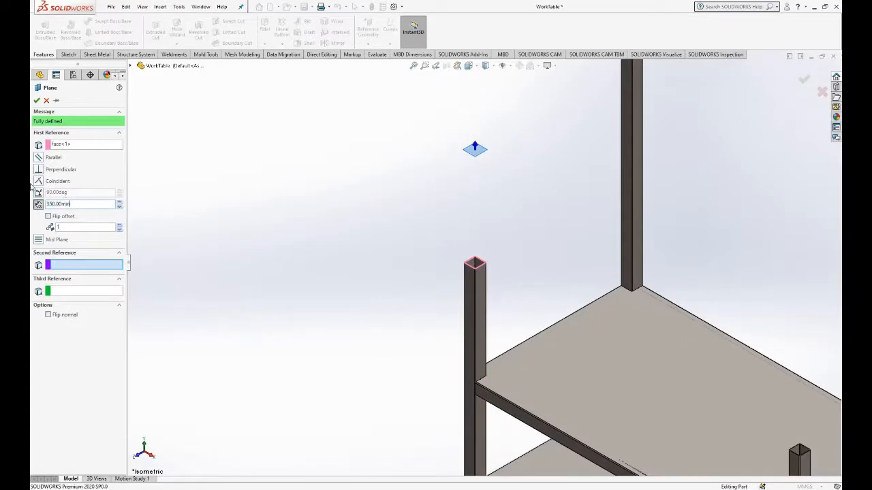
key("Return")
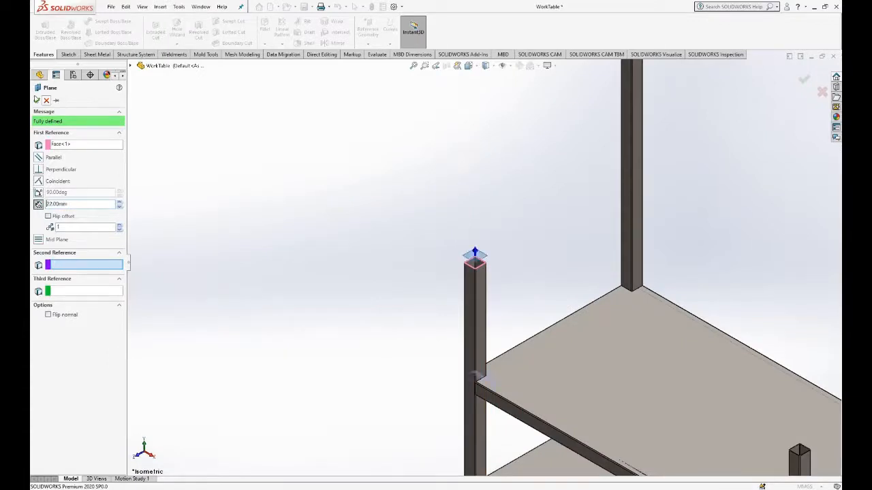
right_click(250, 157)
left_click(65, 329)
left_click(74, 316)
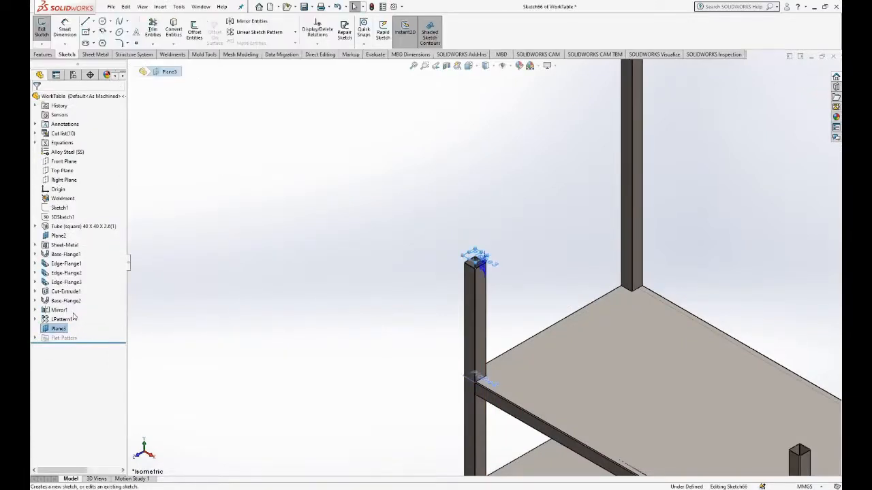
scroll(279, 291, "up", 2)
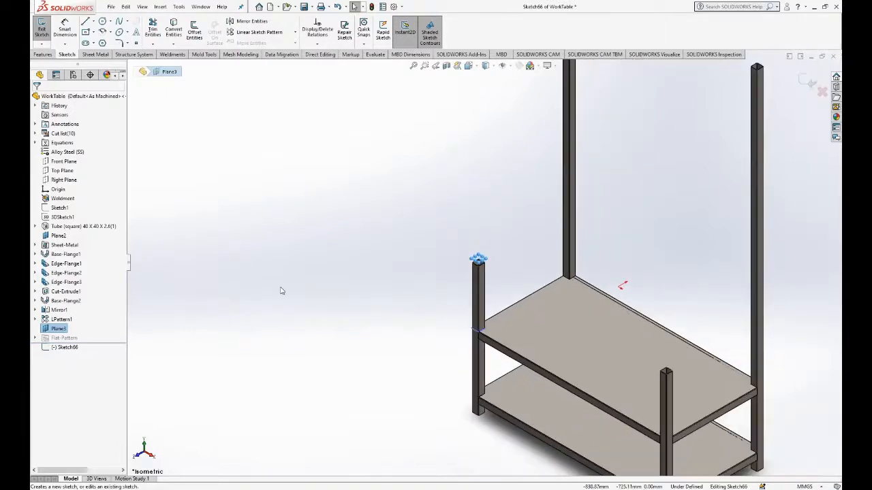
left_click(822, 92)
left_click(428, 253)
Step: Start a sketch on the frame's outer side face and draw a vertical line about 1293 mm long in front of the tall leg
scroll(633, 295, "up", 4)
scroll(679, 315, "down", 7)
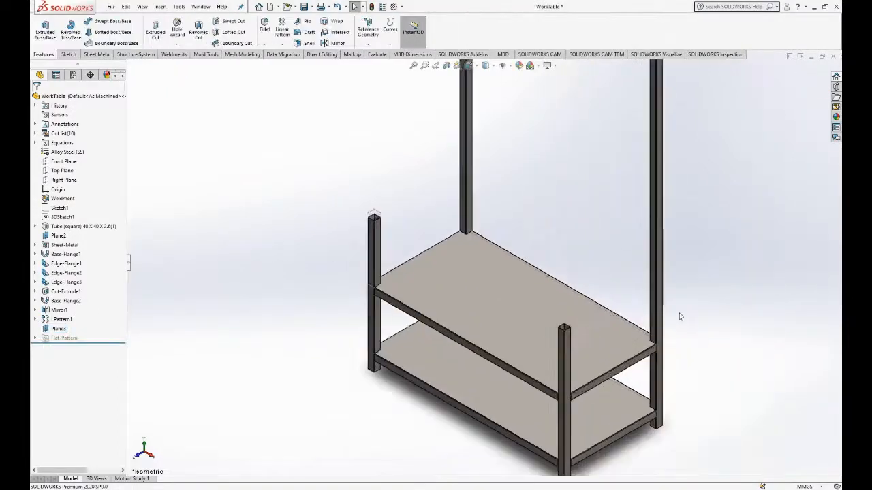
left_click(607, 266)
left_click(644, 243)
key("space")
left_click(645, 249)
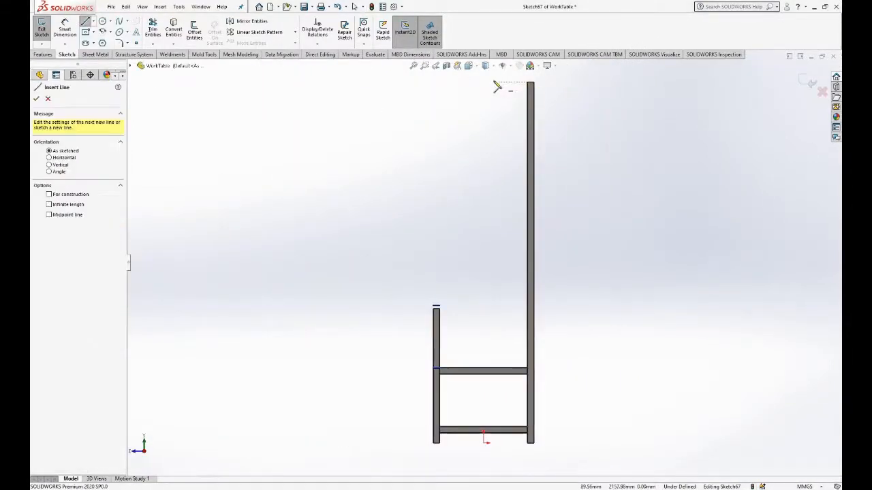
key("Escape")
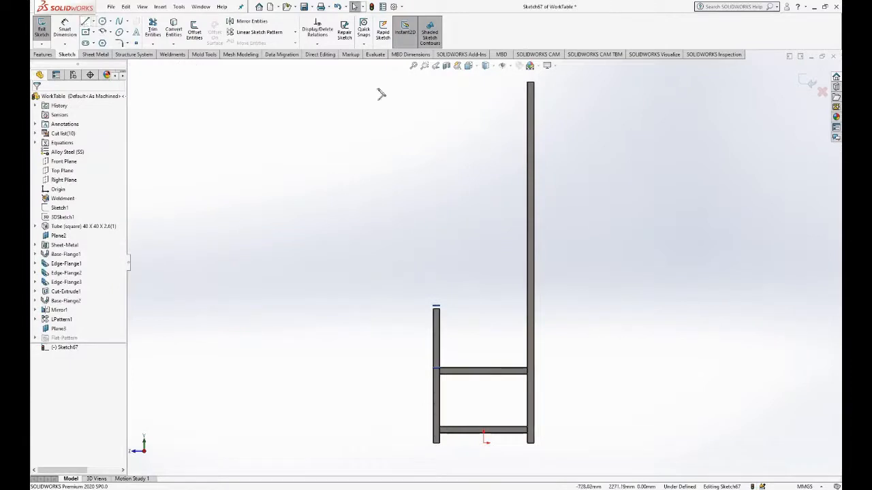
key("l")
left_click(495, 81)
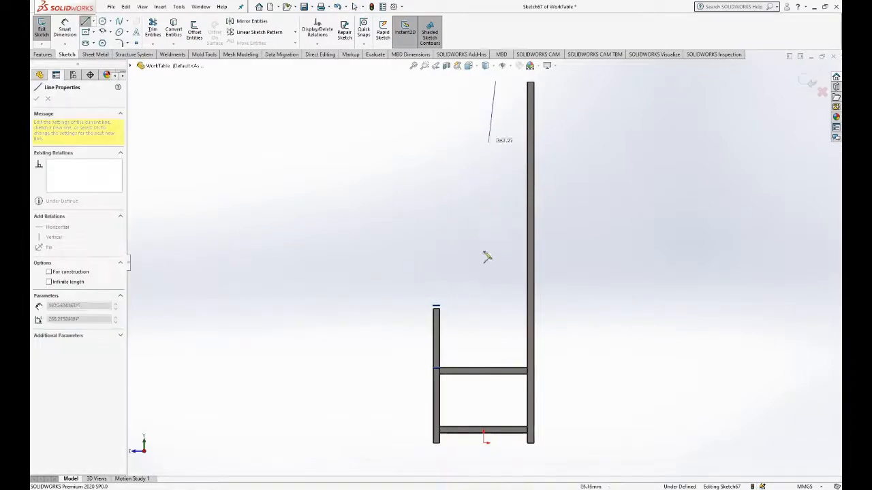
left_click(495, 297)
key("Escape")
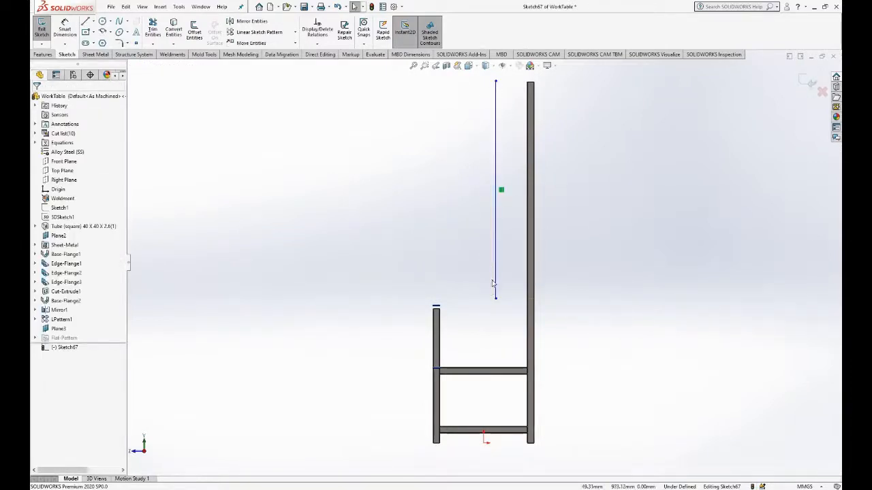
Step: Dimension the distance between the vertical line and the tall leg's inner edge as 300-80 mm
left_click(65, 28)
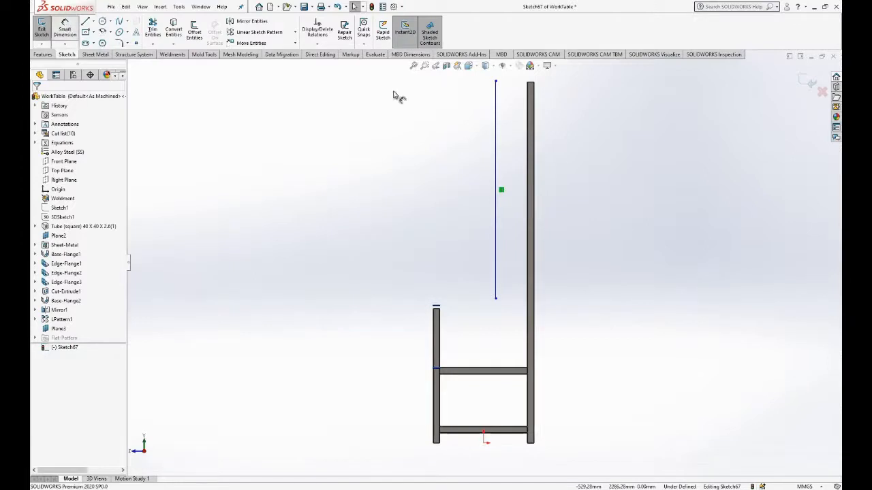
left_click(496, 111)
scroll(538, 122, "down", 5)
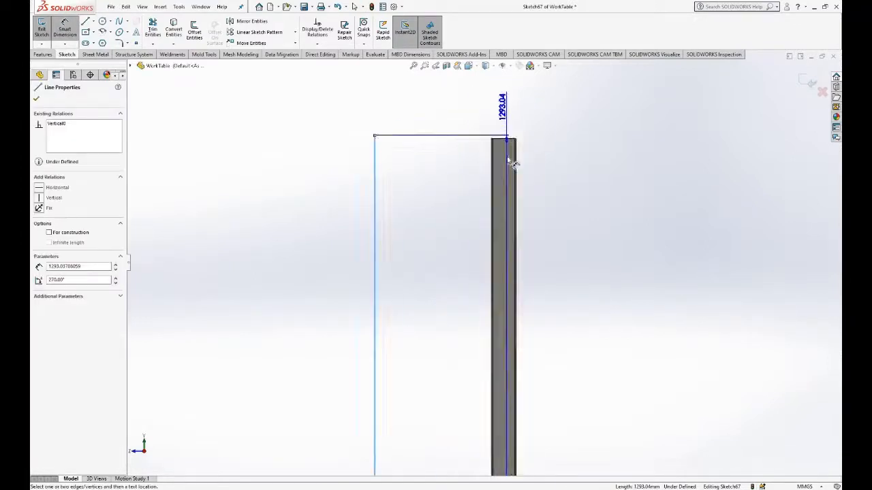
scroll(515, 158, "down", 3)
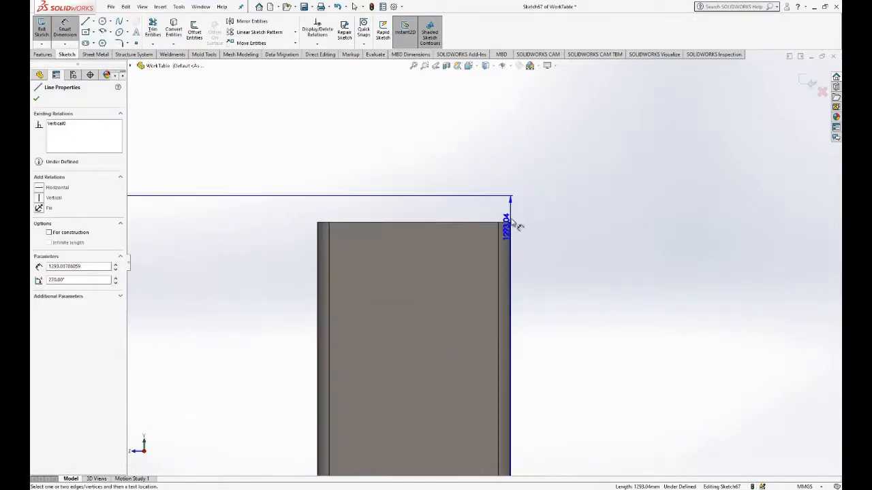
left_click(318, 232)
scroll(408, 189, "up", 6)
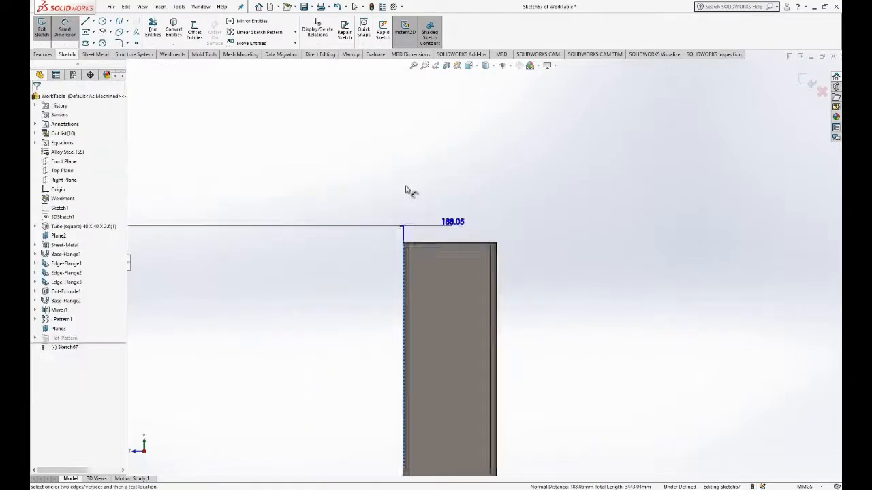
left_click(397, 203)
type("300")
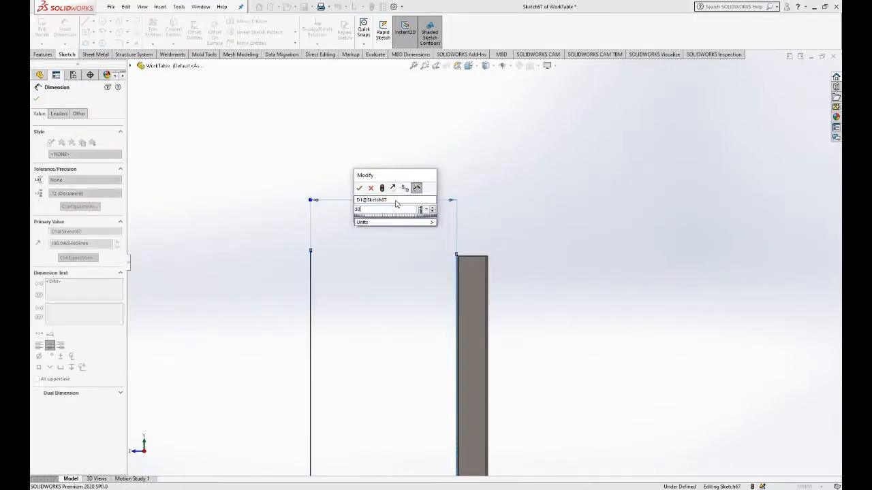
type("-80")
key("Return")
Step: Set the distance between the vertical line and the tall leg to 260 mm
left_click(396, 198)
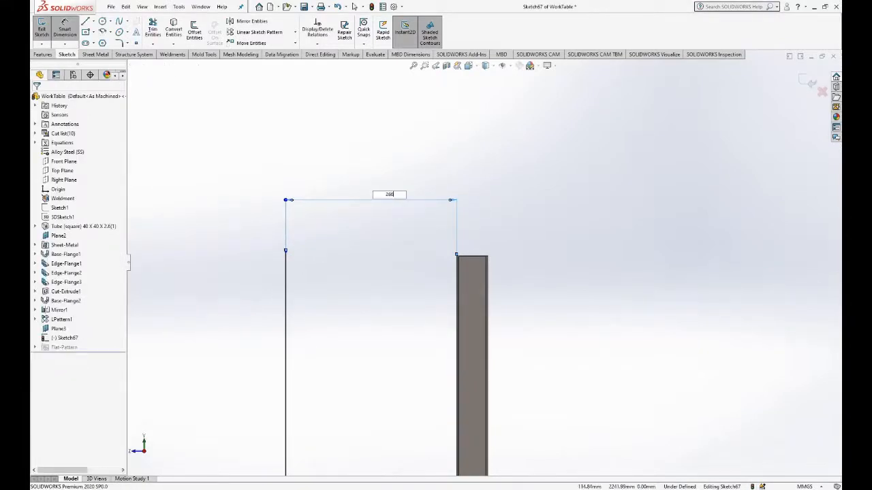
type("260")
key("Return")
key("z")
key("z")
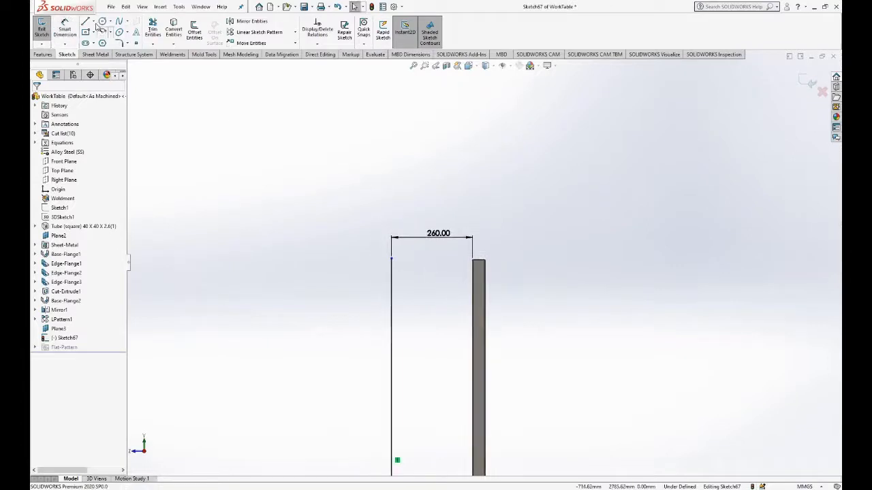
Step: Draw a horizontal centerline from the midpoint of the tall leg's top edge to the upper end of the vertical line
left_click(94, 21)
left_click(115, 33)
scroll(477, 293, "down", 3)
left_click(483, 224)
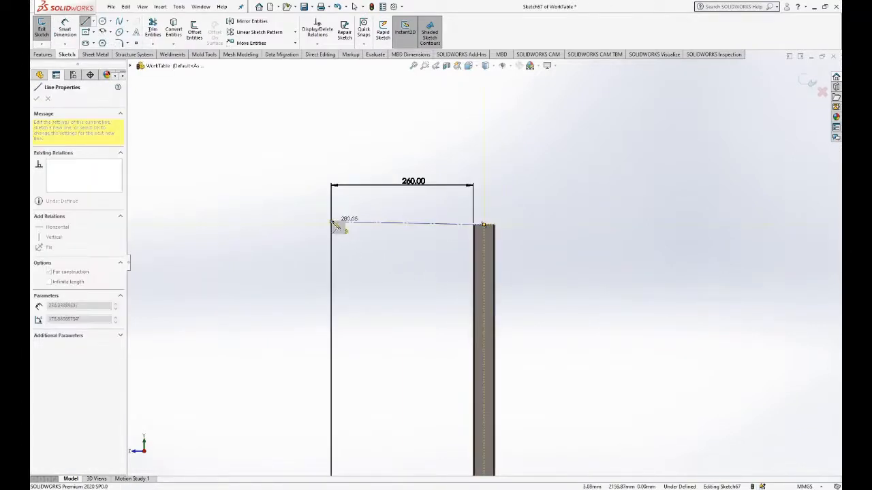
left_click(331, 221)
key("Escape")
left_click(406, 222)
left_click(411, 190)
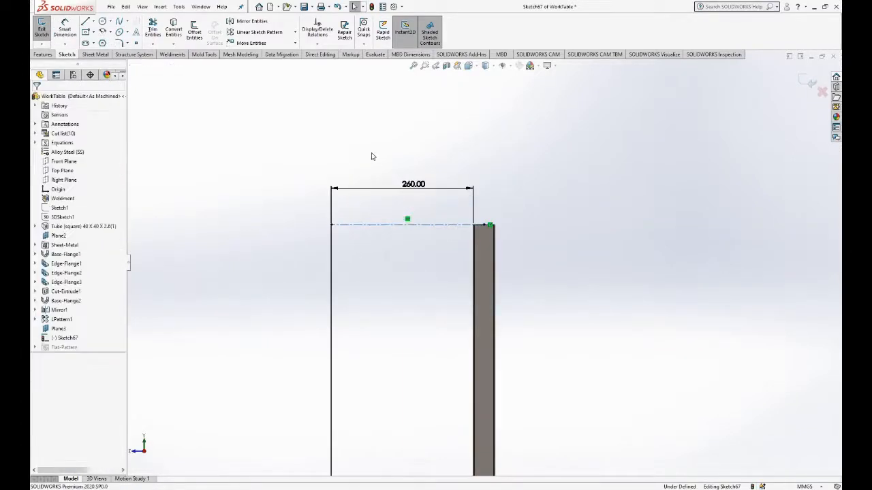
Step: Dimension the vertical line's lower end 21 mm above the top of the short leg and exit the sketch
scroll(371, 156, "up", 7)
scroll(440, 450, "down", 3)
key("d")
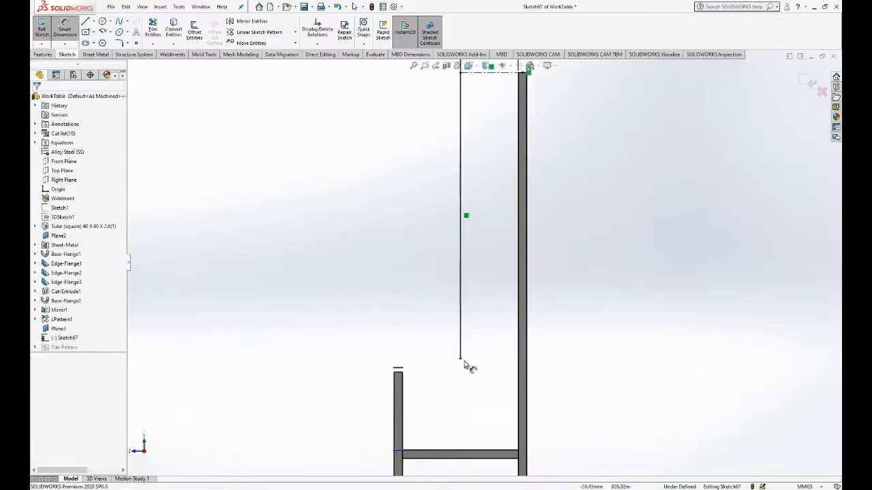
left_click(459, 358)
left_click(399, 368)
left_click(360, 356)
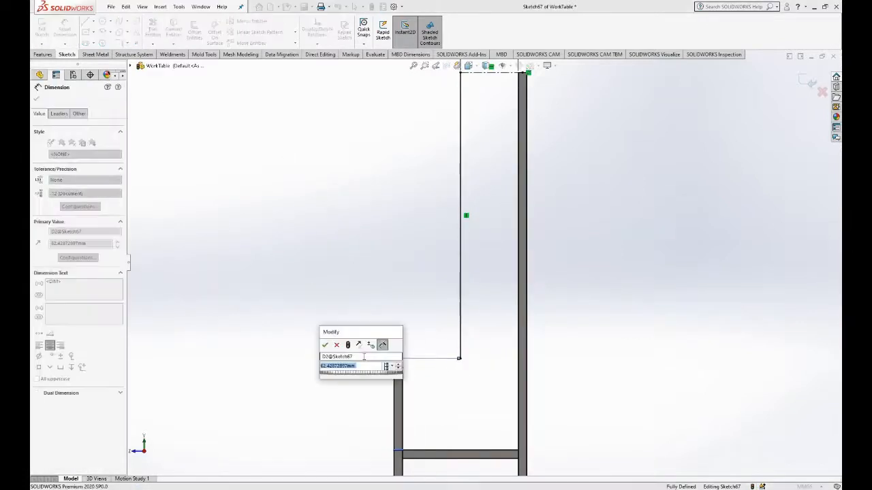
type("22")
key("Return")
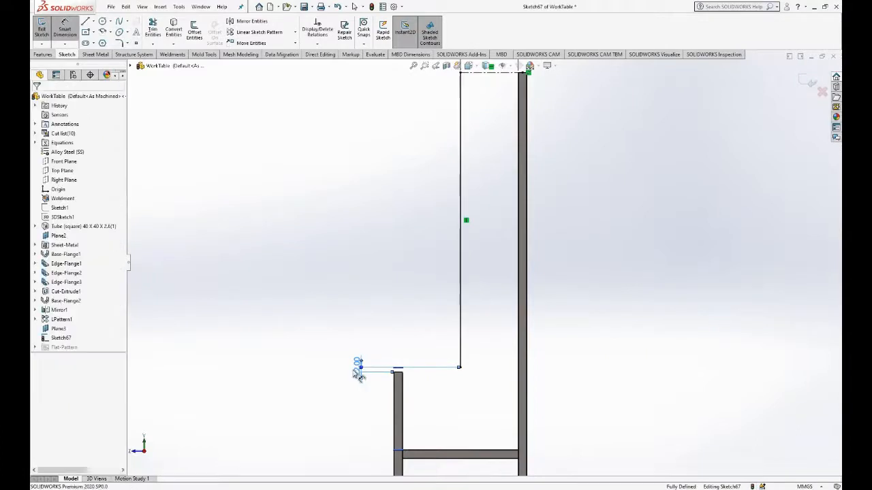
key("Escape")
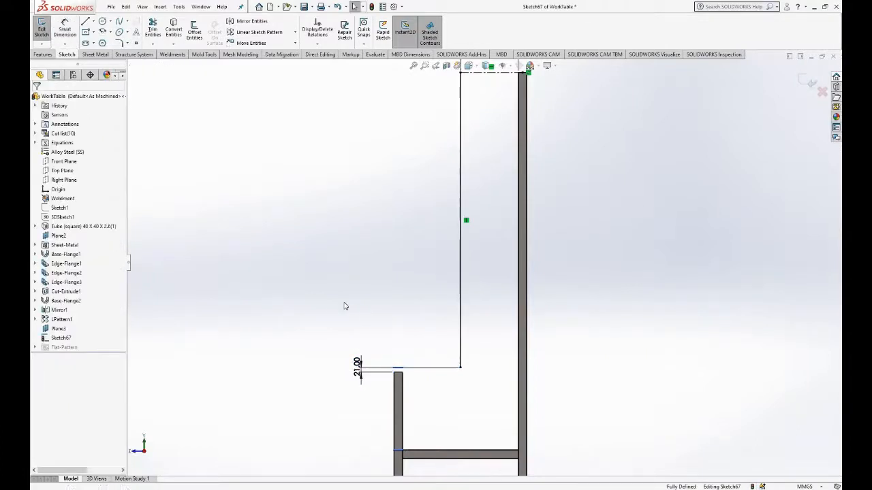
key("f")
key("space")
left_click(610, 196)
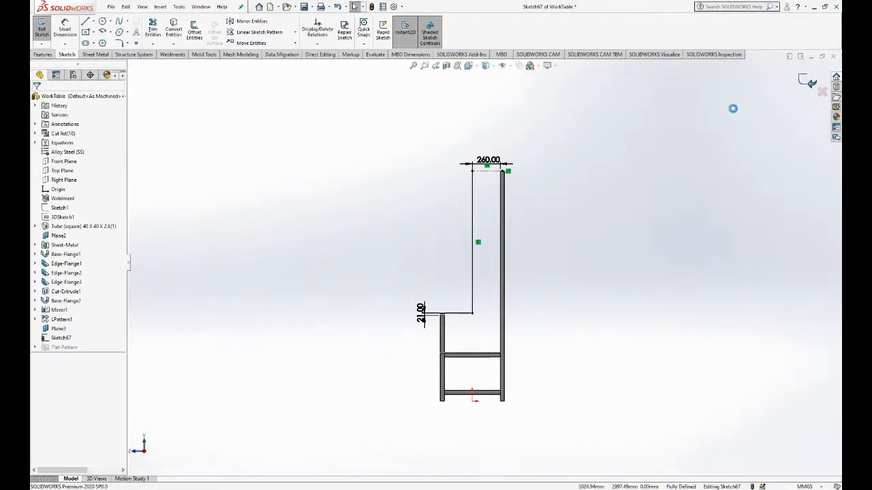
middle_click_drag(590, 202, 645, 256)
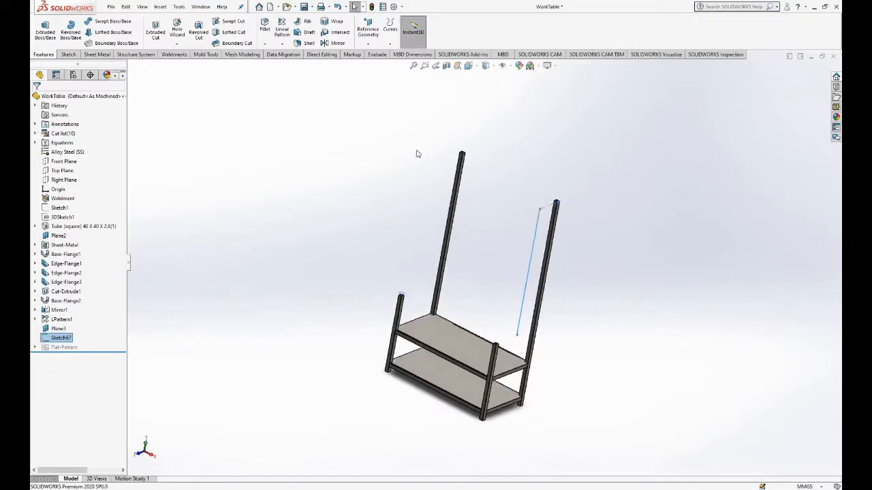
Step: Start a structural member along the vertical line with the iso square tube profile, size 40 x 40 x 2.6
left_click(87, 226)
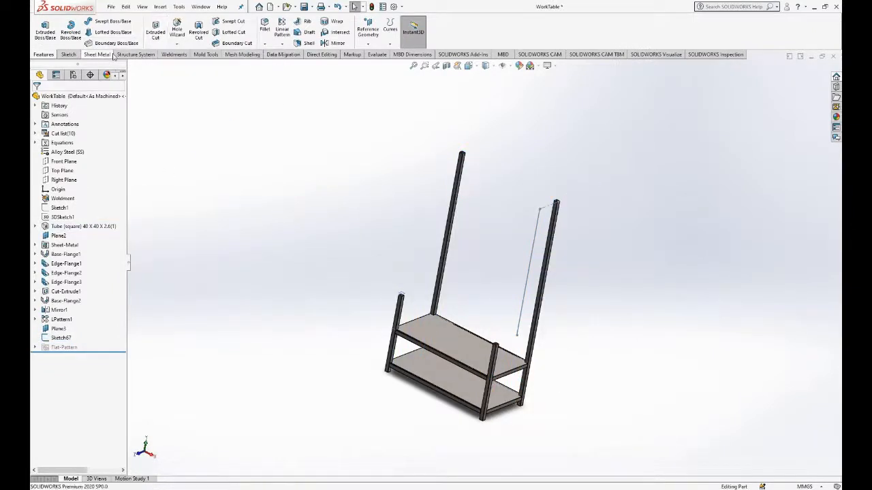
left_click(174, 54)
left_click(91, 31)
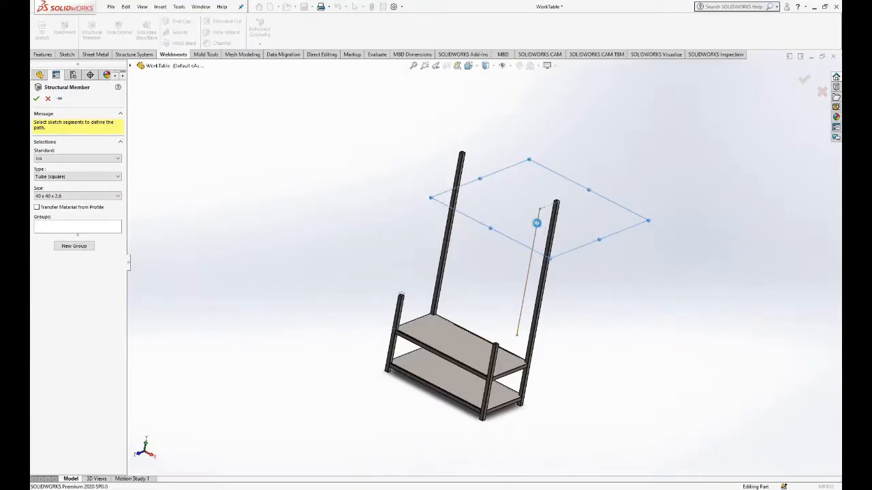
left_click(536, 225)
scroll(506, 247, "down", 5)
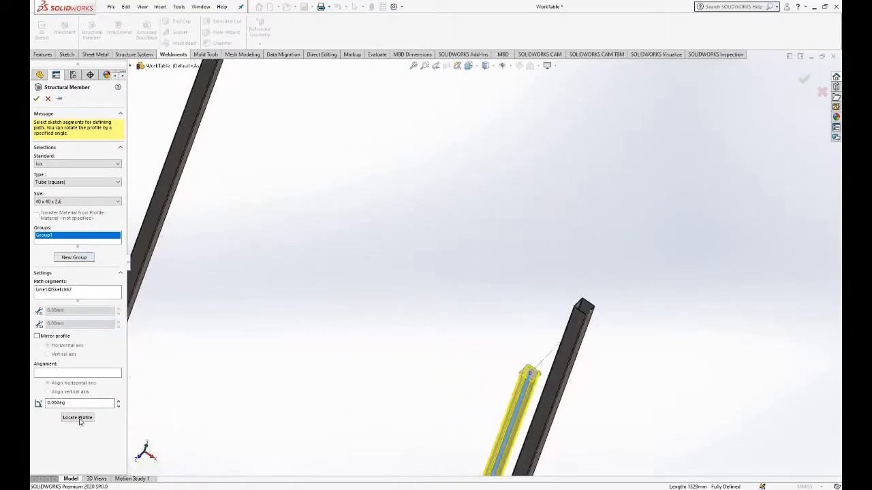
Step: Relocate the tube profile so the midpoint of its outer side lies on the path line, and finish the structural member
left_click(77, 417)
scroll(526, 288, "up", 3)
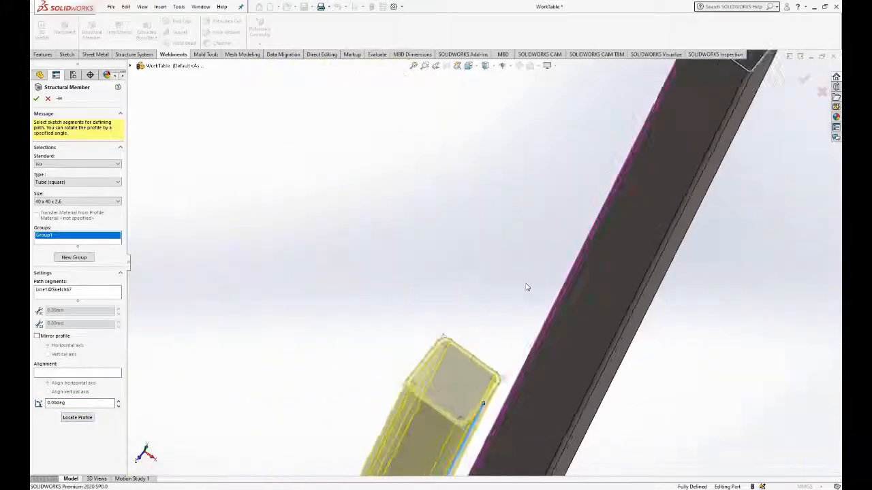
scroll(526, 288, "up", 2)
key("space")
left_click(541, 309)
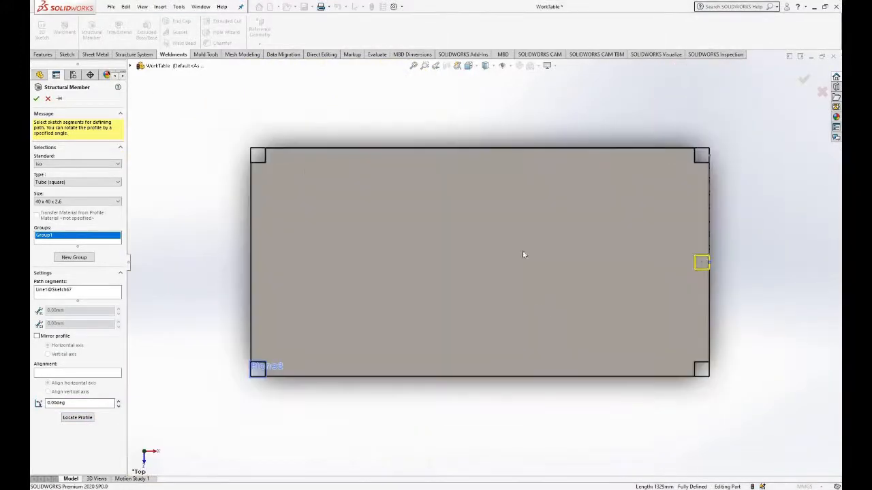
left_click(37, 99)
Step: Hide the reference plane above the short leg
scroll(764, 296, "down", 2)
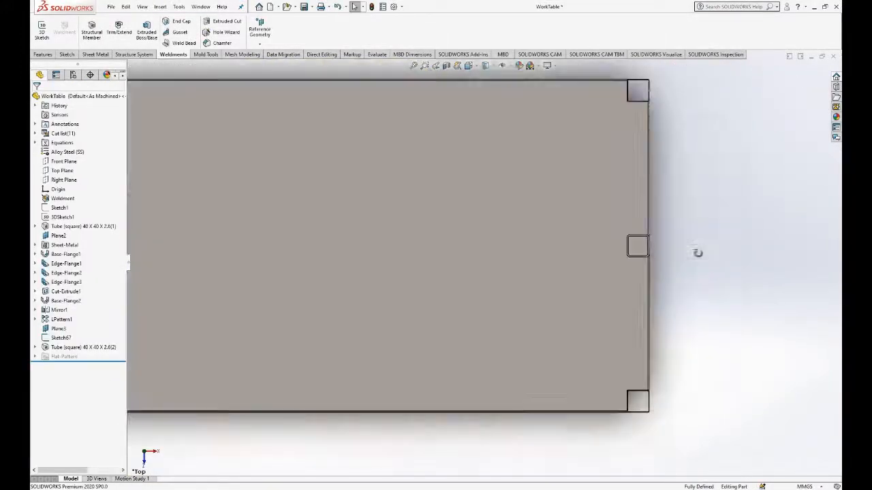
middle_click_drag(696, 253, 32, 228)
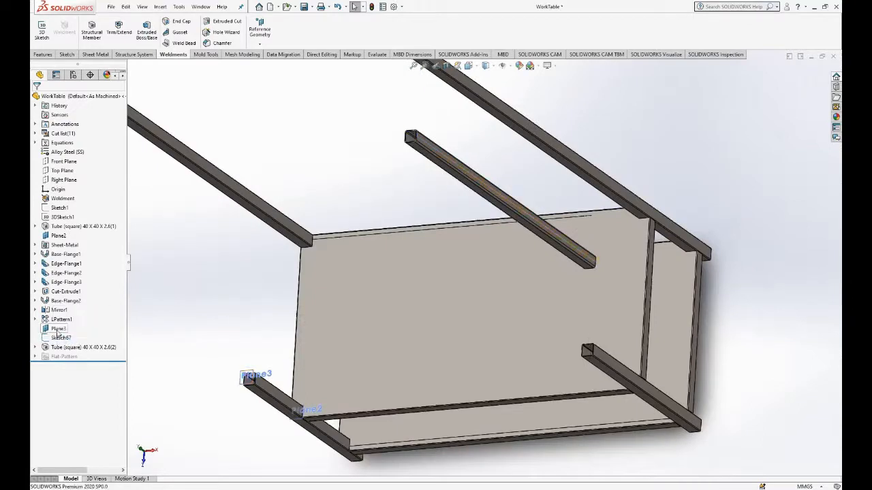
left_click(58, 328)
left_click(89, 338)
key("ctrl+z")
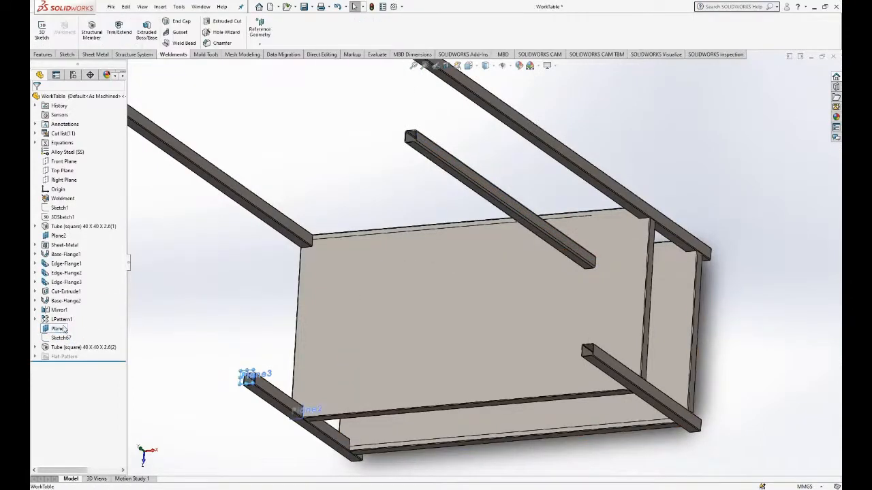
left_click(60, 328)
left_click(74, 317)
Step: Edit the profile sketch of the added upper square tube and set its wall thickness to 1.2 mm
left_click(35, 348)
right_click(65, 368)
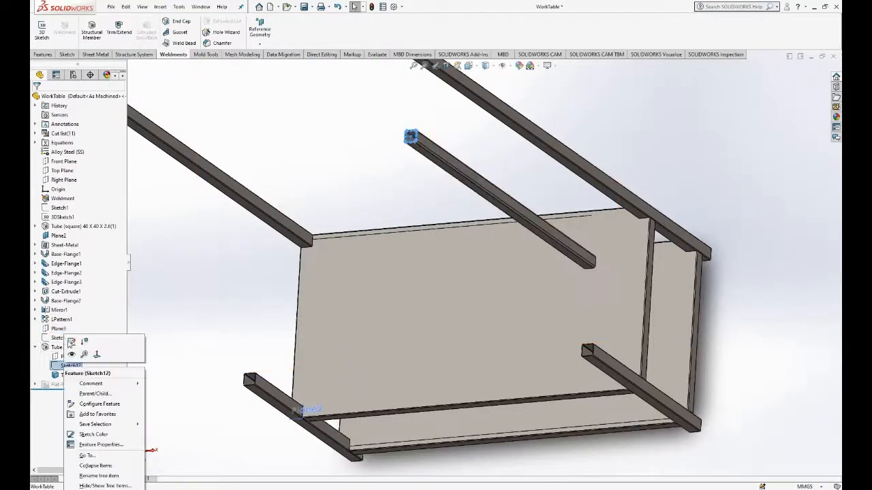
left_click(71, 343)
key("space")
left_click(269, 370)
scroll(476, 137, "down", 9)
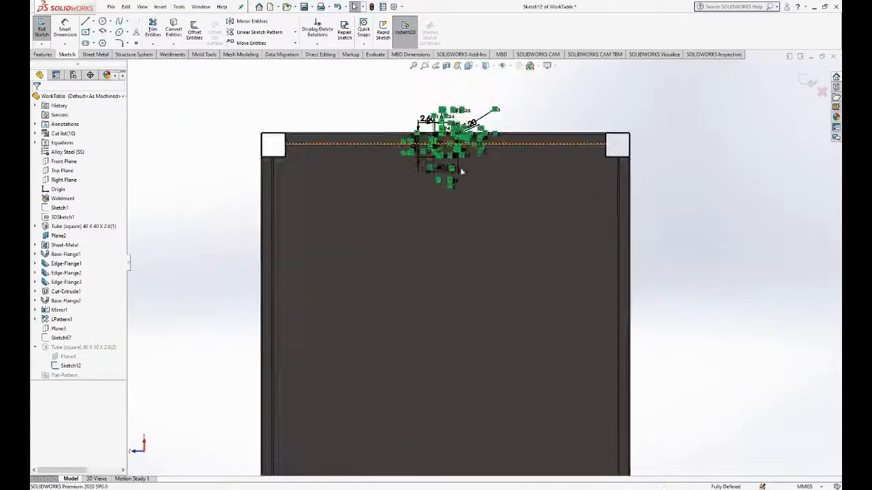
scroll(258, 163, "up", 2)
left_click(353, 76)
left_click(354, 76)
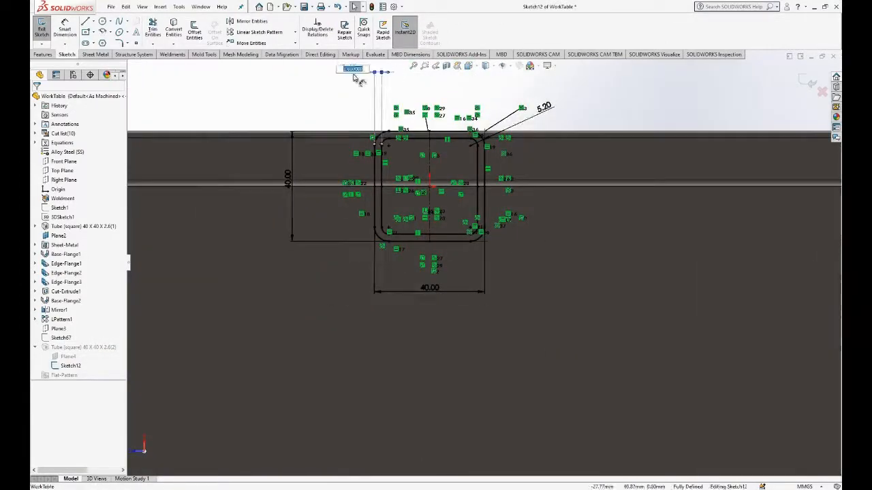
type("4")
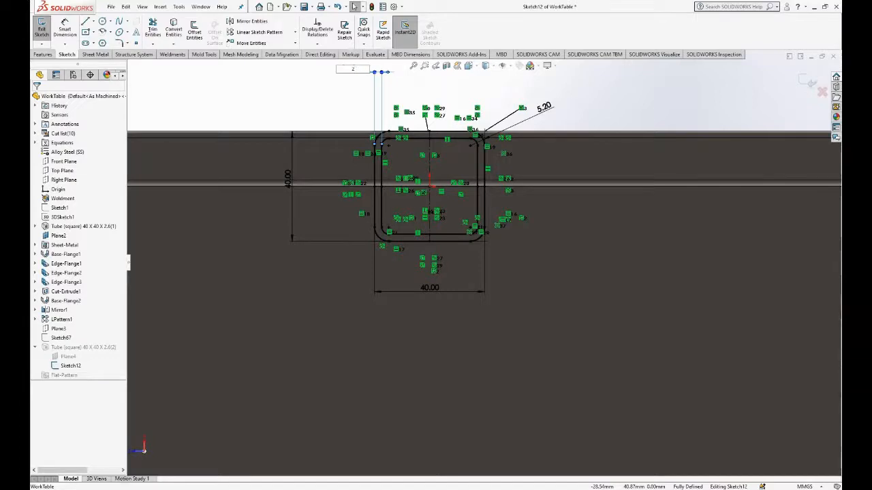
type(".2")
key("Return")
Step: Set the tube profile's corner radius to 2.4 mm and exit the sketch, returning to an isometric view
left_click(544, 107)
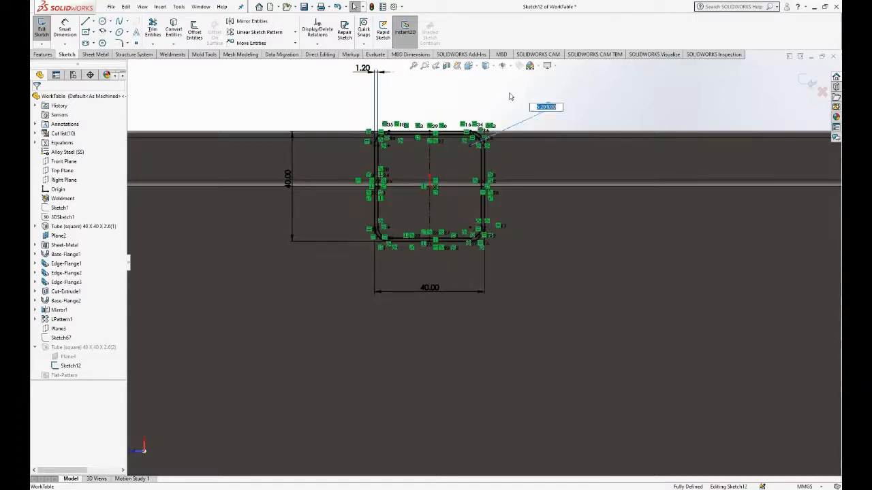
key("Return")
scroll(479, 118, "up", 4)
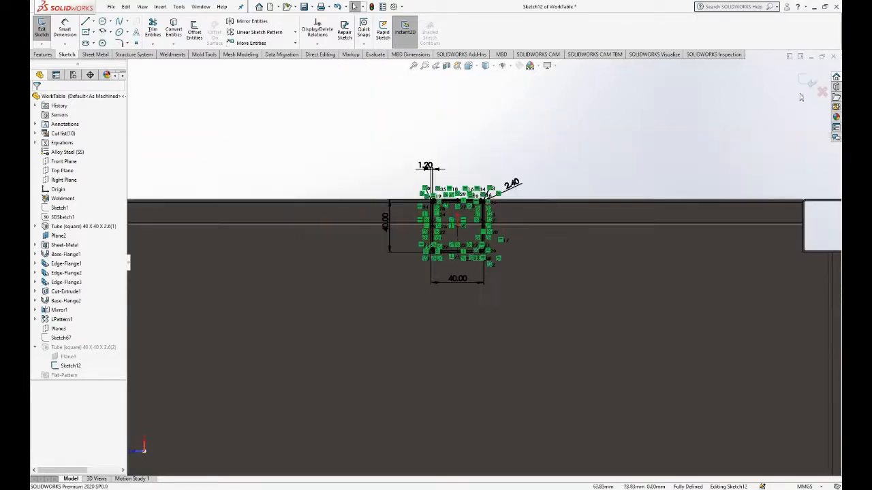
key("space")
left_click(742, 157)
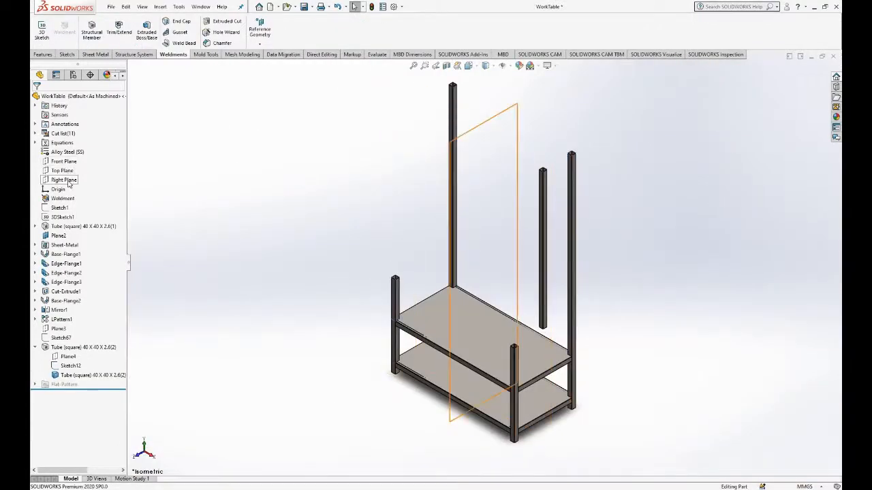
Step: Mirror the upper tube body about the Right Plane and save the part
left_click(65, 180)
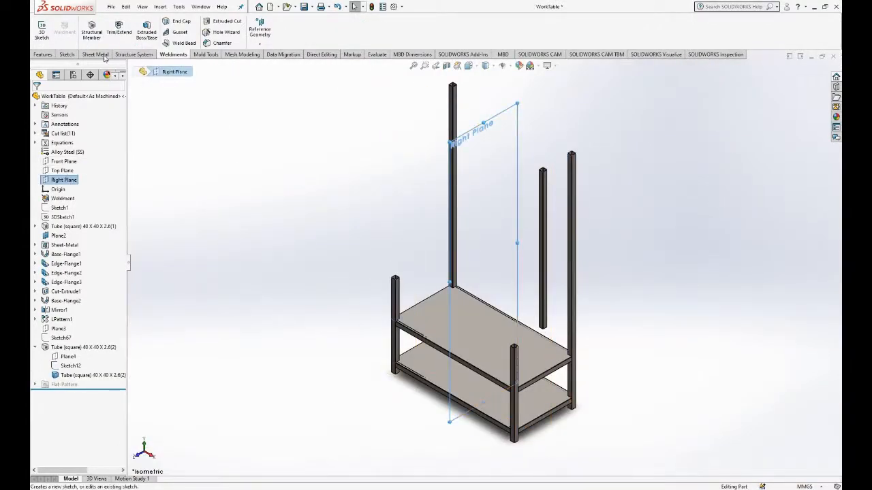
left_click(43, 54)
left_click(282, 43)
left_click(299, 80)
left_click(543, 293)
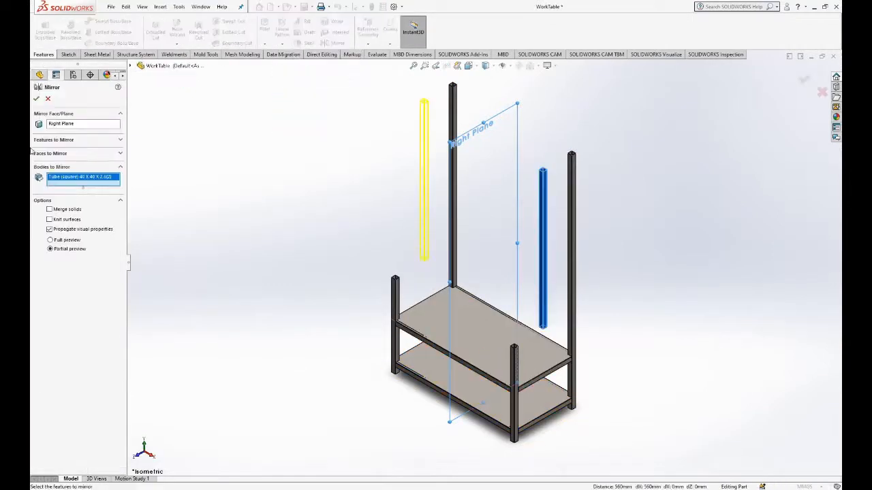
left_click(36, 99)
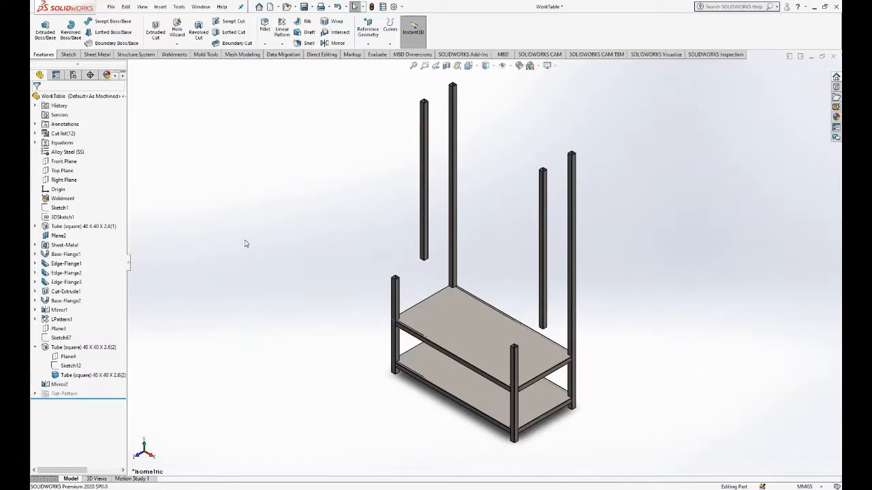
key("ctrl+s")
Step: Start a sketch on the top end face of a tall rear leg, viewed straight from above
scroll(573, 169, "down", 12)
left_click(485, 213)
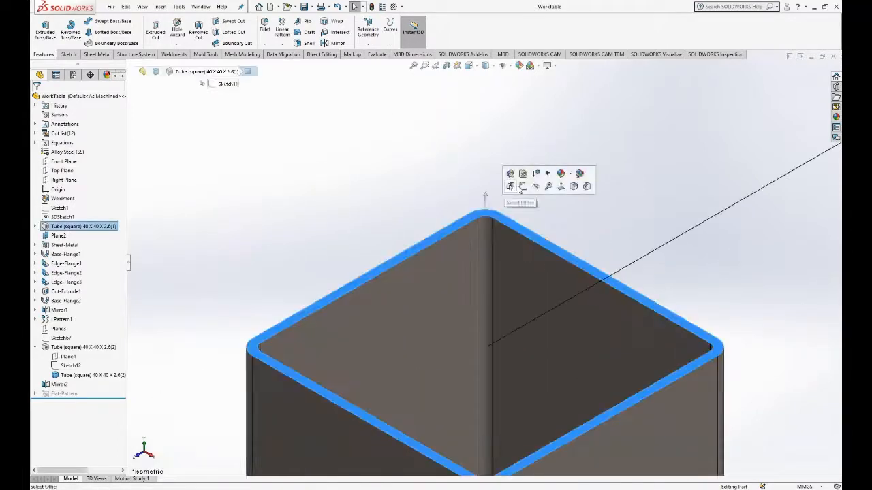
left_click(520, 187)
key("space")
left_click(434, 183)
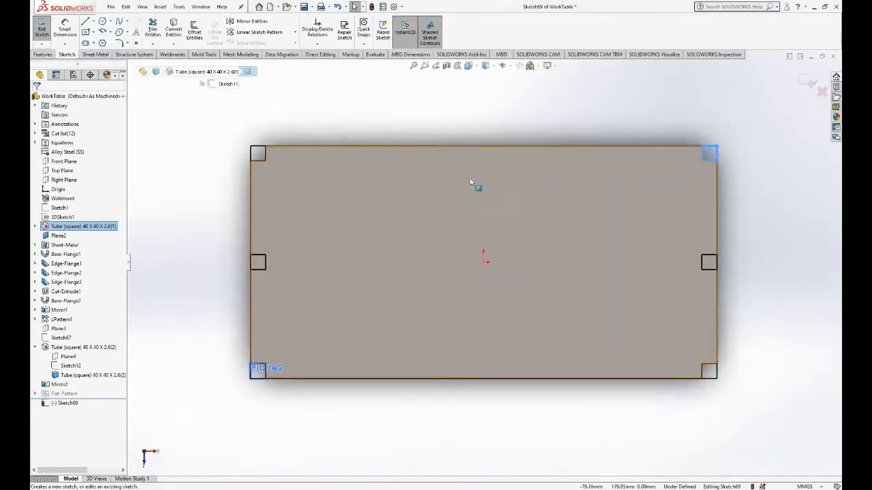
Step: Sketch a corner rectangle about 1200 x 321 mm from the tall leg's outer corner to the opposite upper tube's outer corner
left_click(94, 33)
left_click(120, 42)
scroll(620, 198, "down", 8)
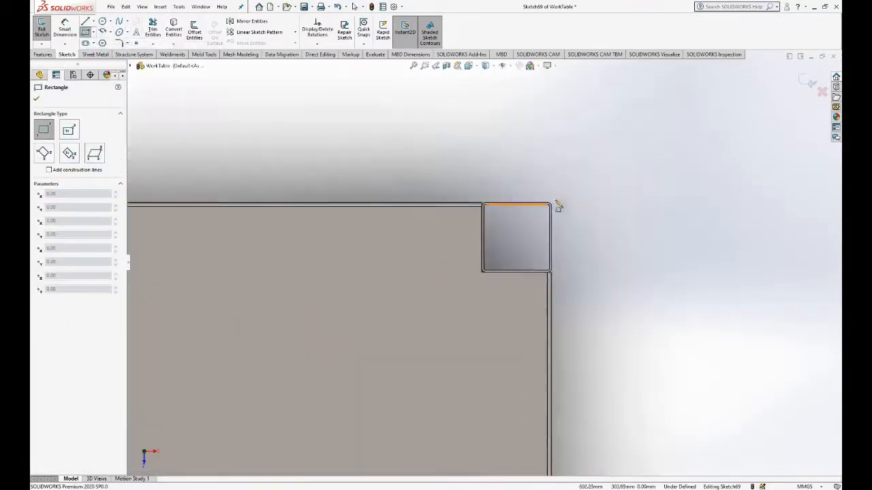
left_click(551, 203)
scroll(485, 259, "up", 9)
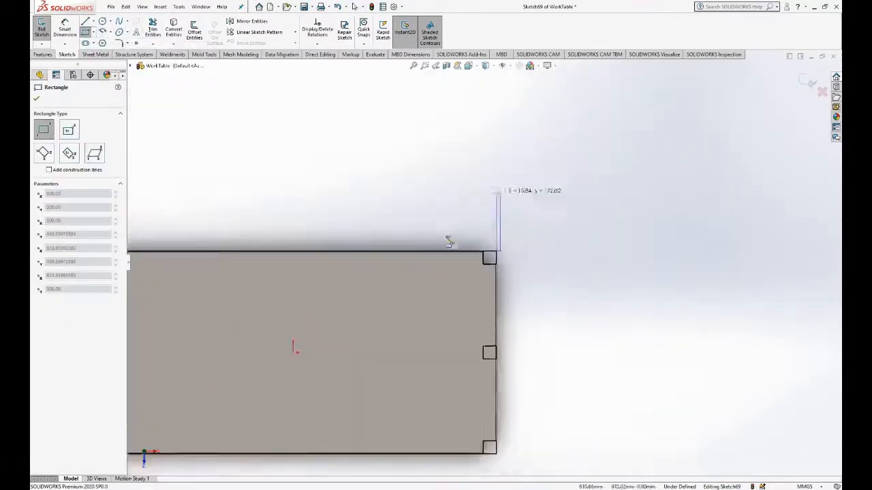
scroll(170, 315, "down", 11)
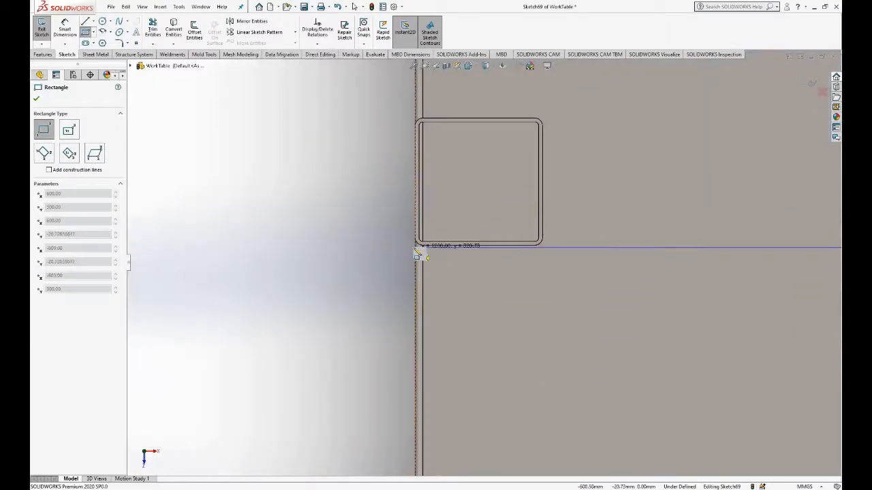
left_click(415, 250)
key("Escape")
Step: Make the rectangle's front line collinear with the front edge of the upper tube
scroll(436, 253, "up", 3)
left_click(434, 245)
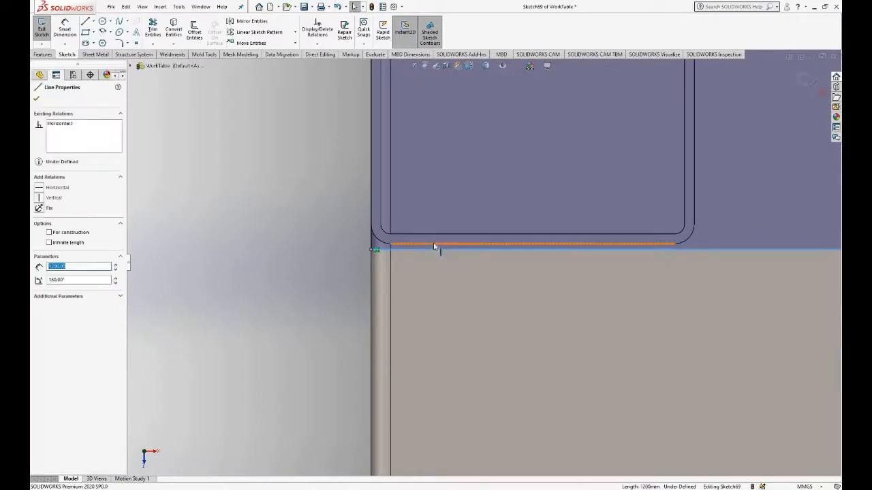
left_click(434, 244, "ctrl")
left_click(458, 206)
left_click(299, 206)
Step: Make the rectangle's rear line collinear with the rear outer edge of the tall leg
scroll(292, 215, "up", 8)
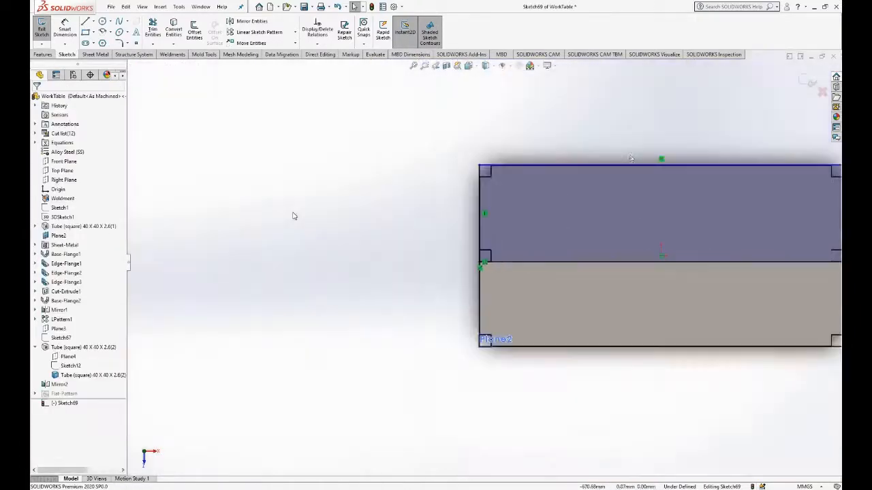
scroll(630, 204, "down", 10)
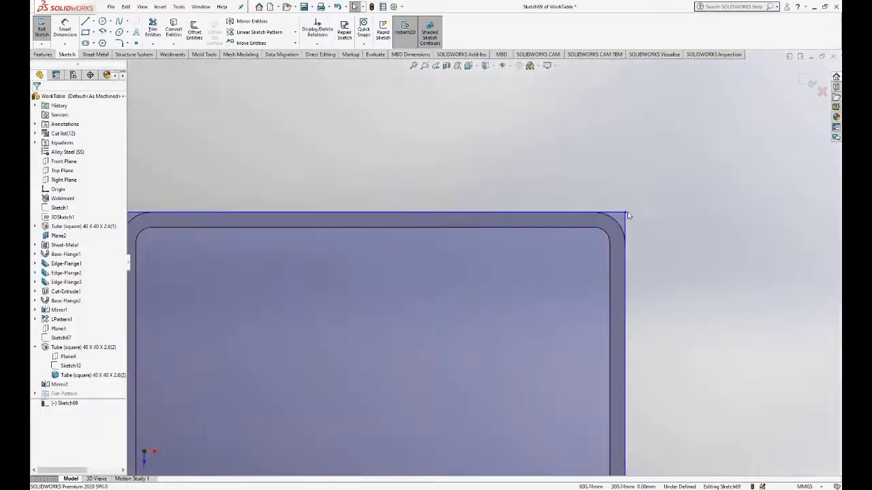
left_click(630, 192)
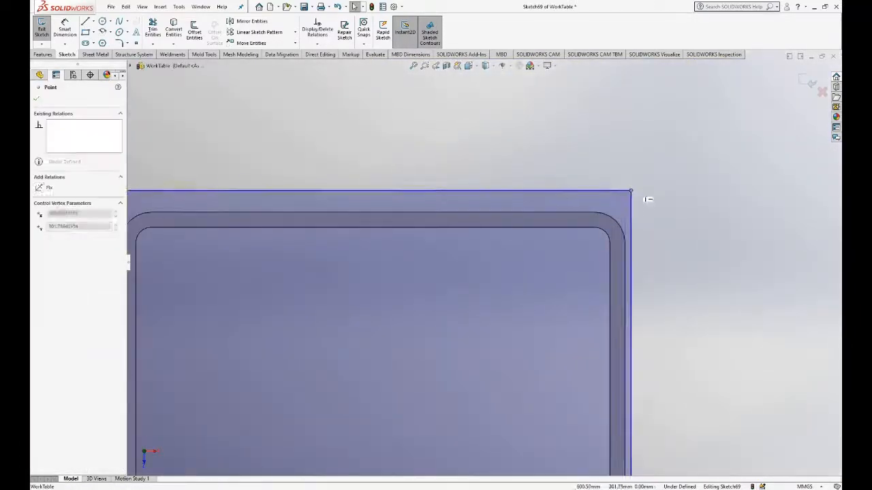
left_click(560, 190)
left_click(554, 212, "ctrl")
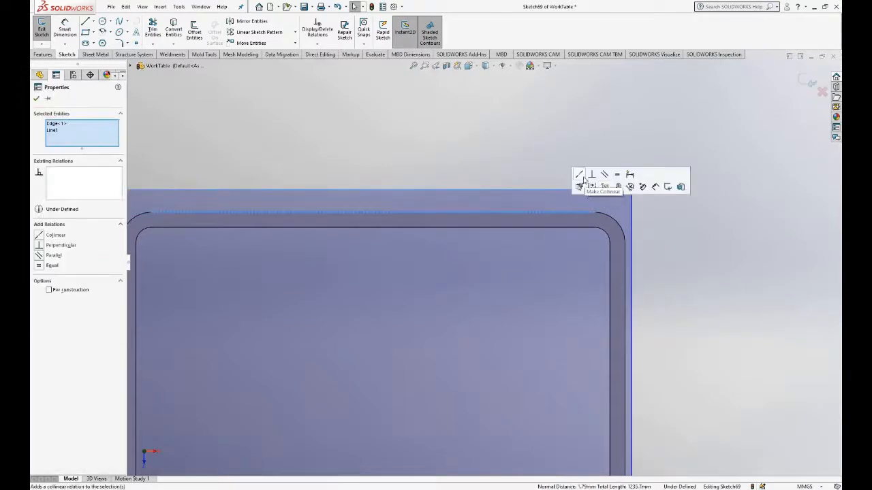
left_click(580, 176)
Step: Make the rectangle's short side collinear with the tall leg's outer side edge and exit the sketch
left_click(629, 257)
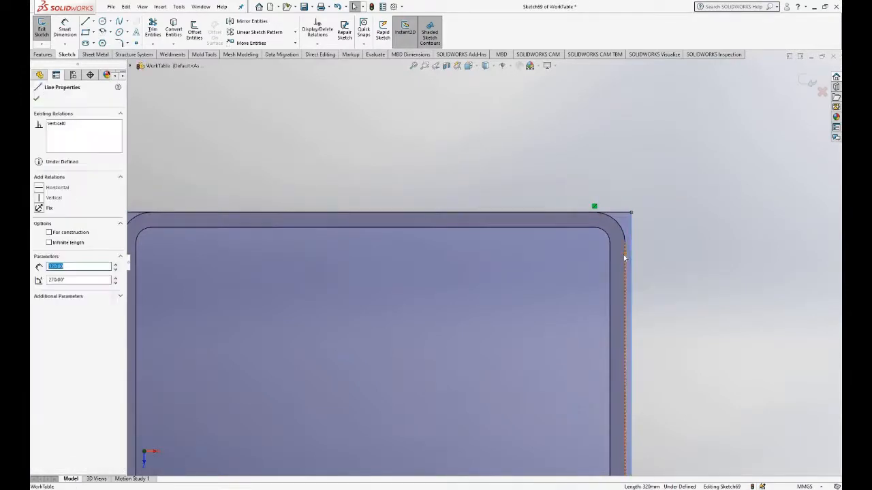
left_click(625, 258, "ctrl")
left_click(649, 222)
left_click(572, 178)
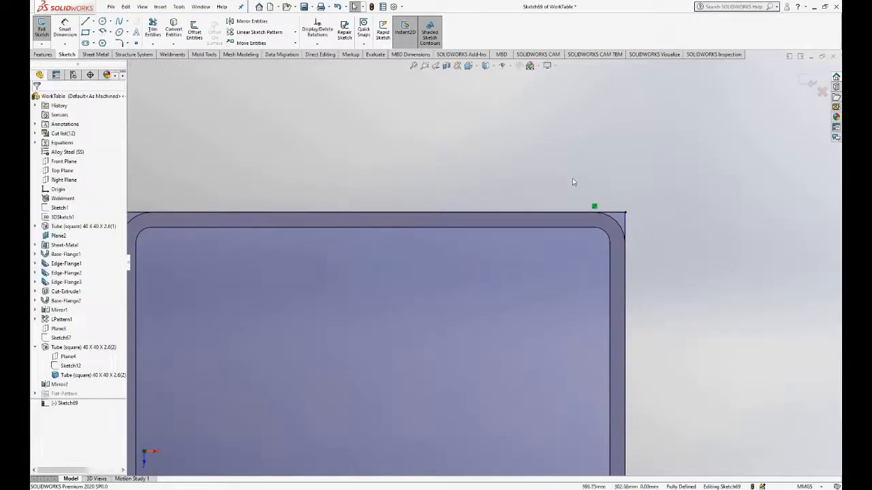
key("space")
left_click(617, 179)
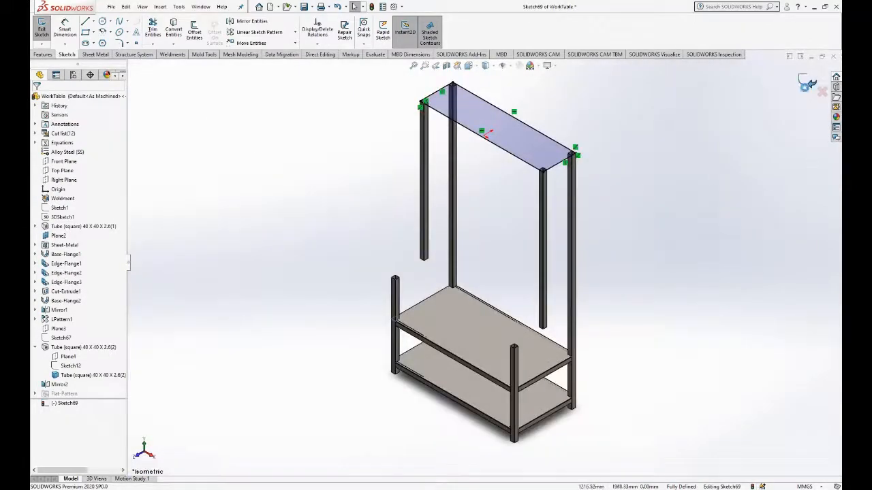
left_click(808, 82)
Step: Create a sheet metal base flange from the rectangle sketch with the default 1.2 mm thickness
left_click(61, 393)
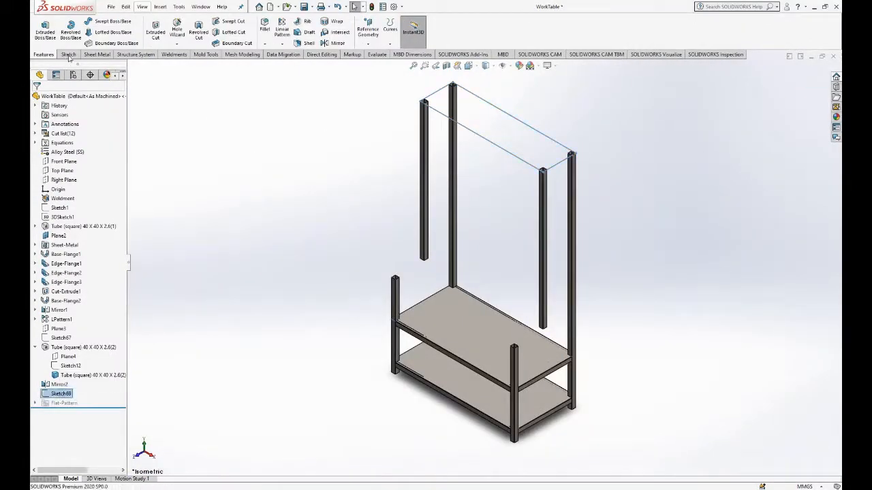
left_click(97, 55)
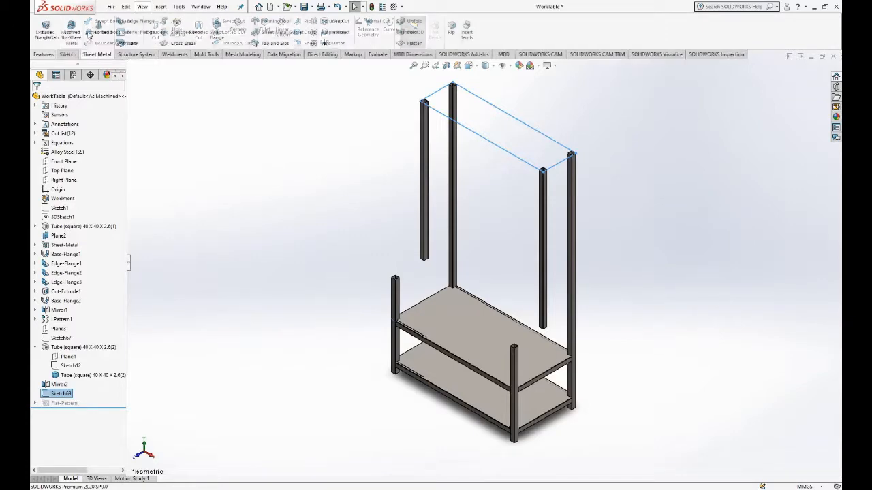
left_click(46, 30)
scroll(459, 249, "up", 5)
scroll(458, 249, "up", 3)
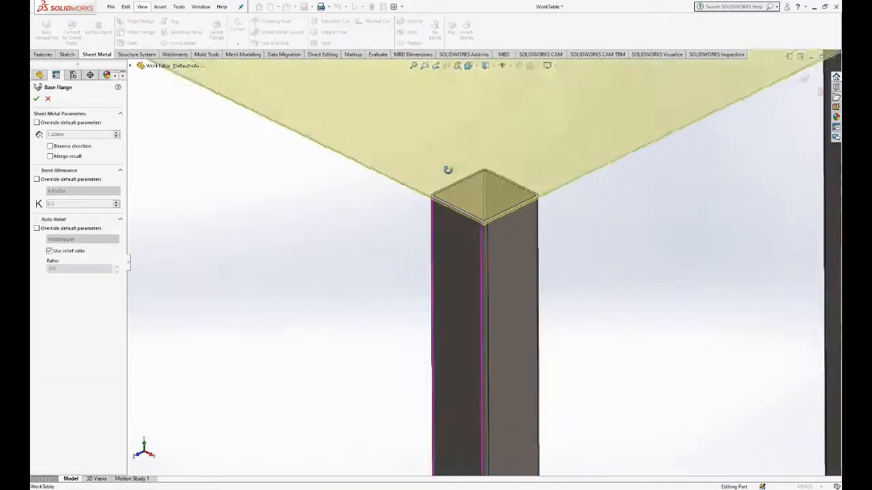
middle_click_drag(448, 170, 334, 156)
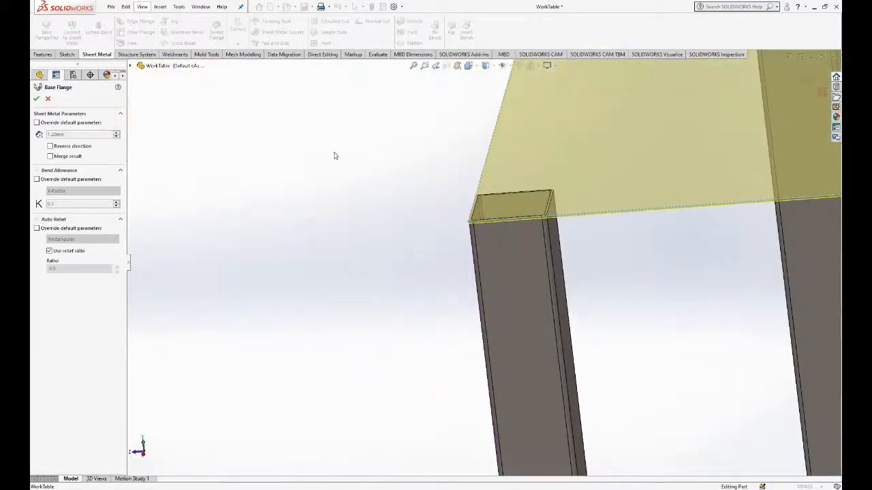
left_click(36, 100)
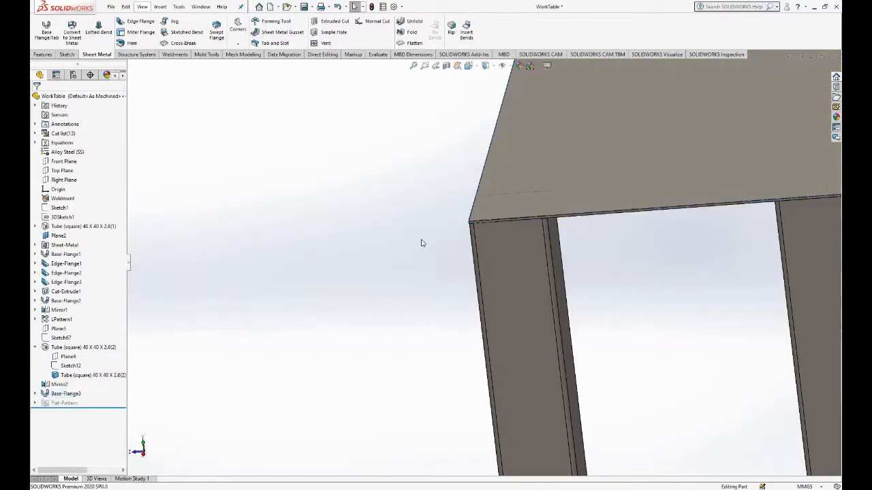
Step: Start a 90-degree edge flange along all four edges of the new top sheet
scroll(420, 241, "down", 3)
middle_click_drag(420, 241, 604, 258)
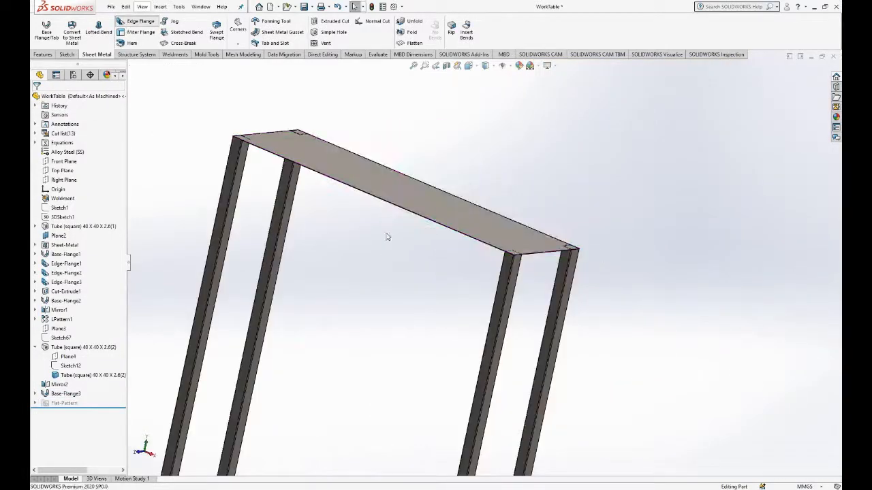
scroll(545, 239, "up", 4)
left_click(549, 240)
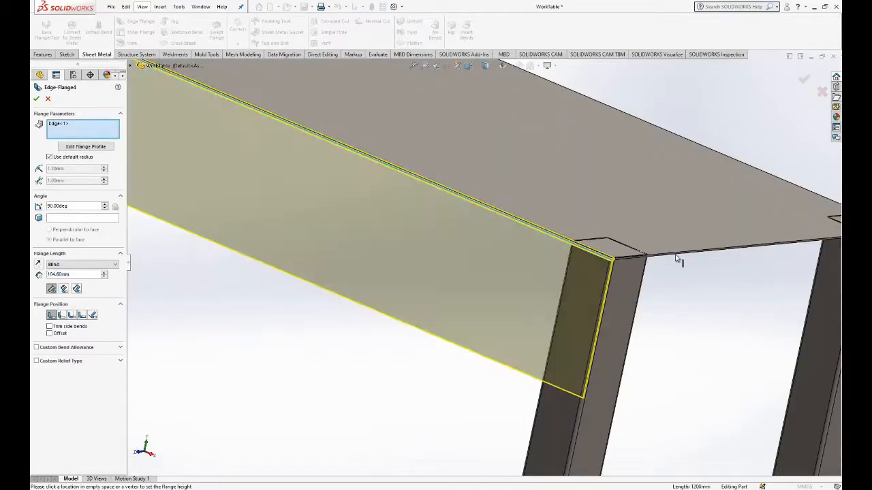
left_click(674, 255)
scroll(604, 275, "down", 3)
middle_click_drag(603, 274, 531, 222)
scroll(409, 198, "up", 4)
left_click(480, 183)
scroll(480, 187, "down", 3)
scroll(584, 170, "up", 5)
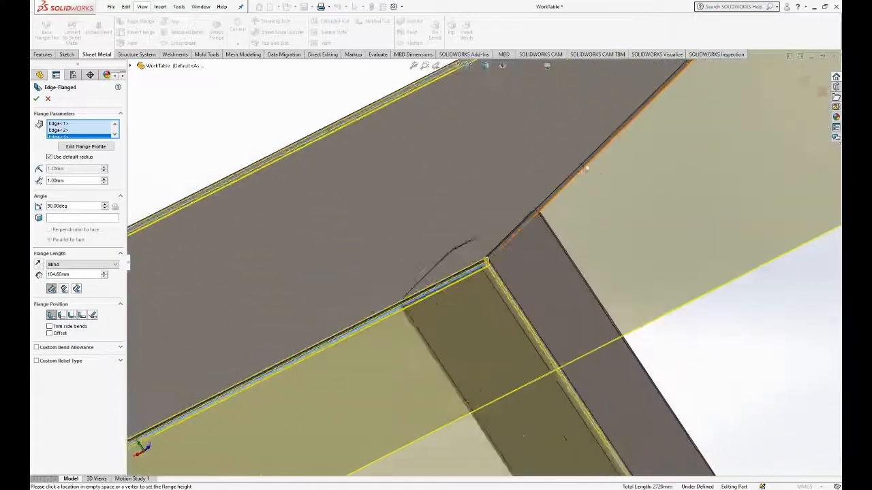
scroll(585, 169, "up", 2)
left_click(585, 167)
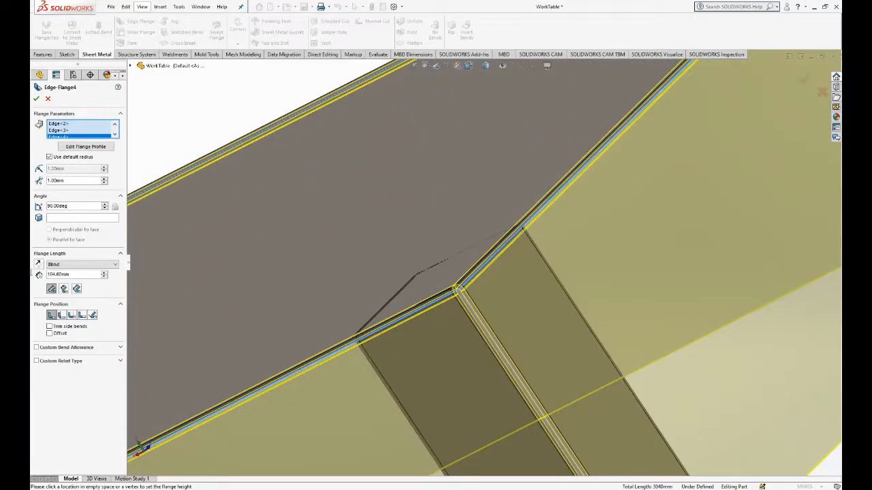
Step: Set the edge flange length to 40 mm and finish the downward flanges
left_click(38, 264)
scroll(291, 196, "down", 5)
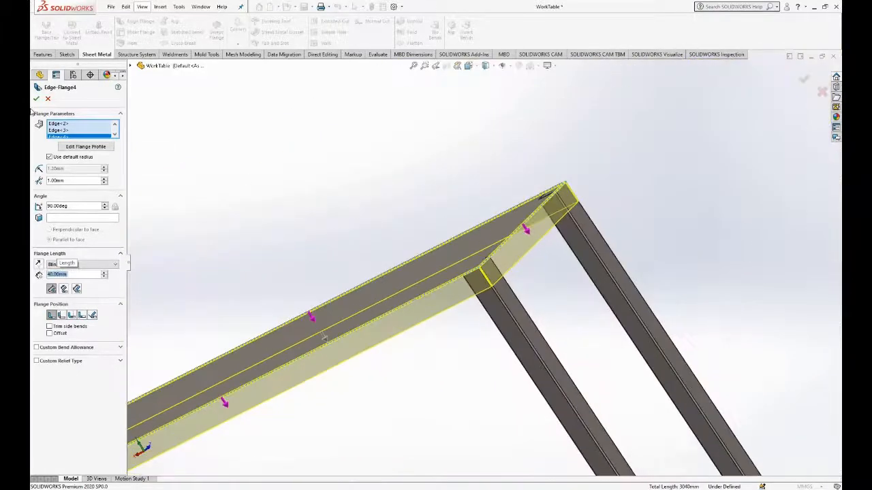
key("Return")
Step: Start a 90-degree edge flange along the lower edges of one short and one long downward flange on the top shelf
middle_click_drag(549, 296, 624, 266)
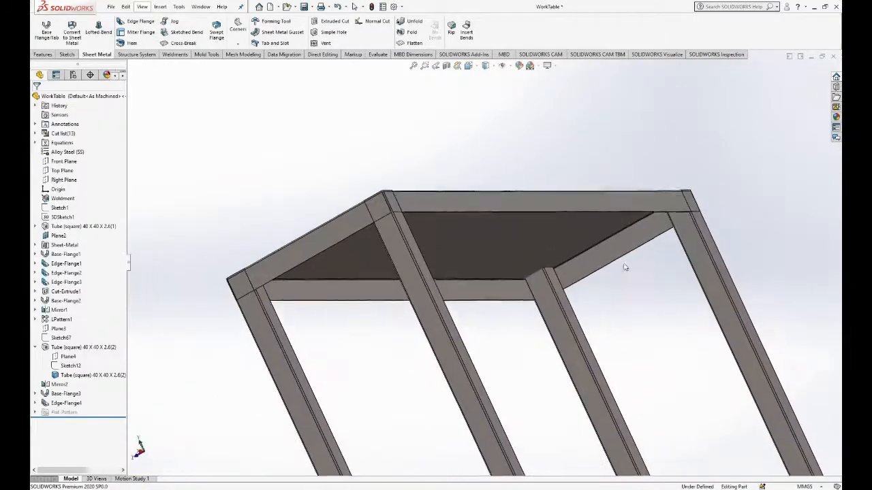
scroll(633, 273, "down", 4)
left_click(564, 268)
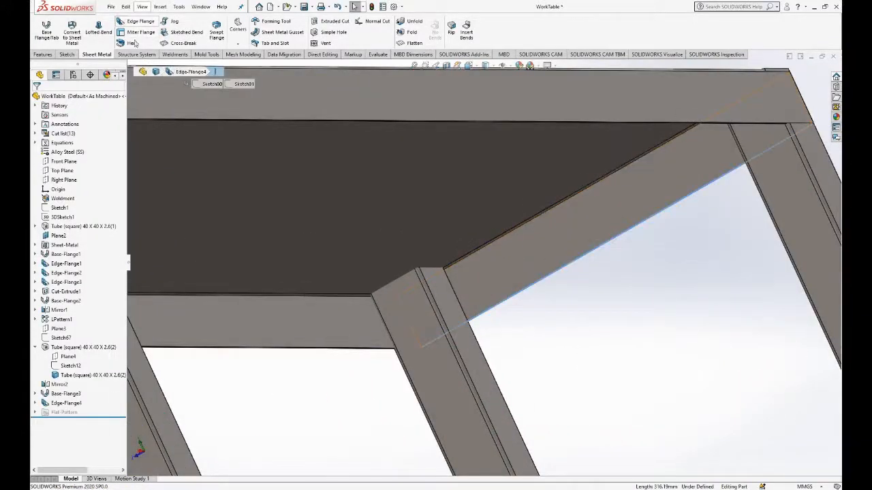
left_click(135, 21)
left_click(473, 291)
scroll(412, 286, "up", 3)
scroll(273, 320, "down", 6)
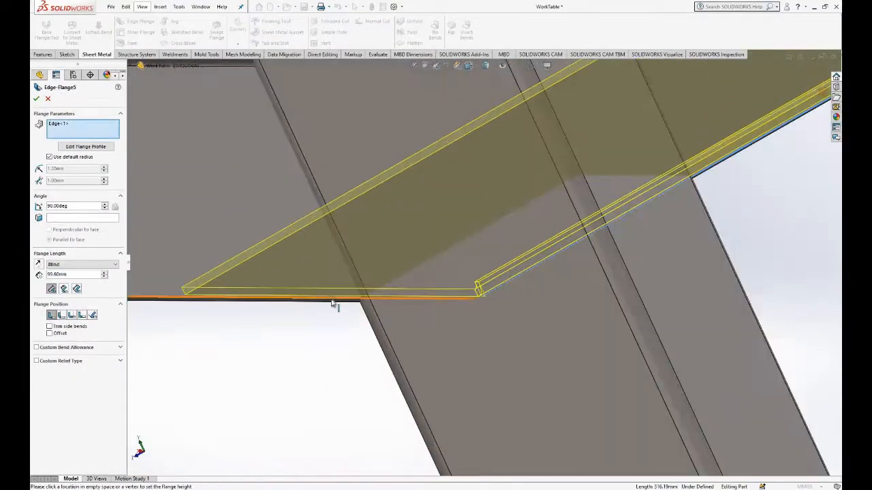
left_click(333, 300)
scroll(510, 316, "up", 10)
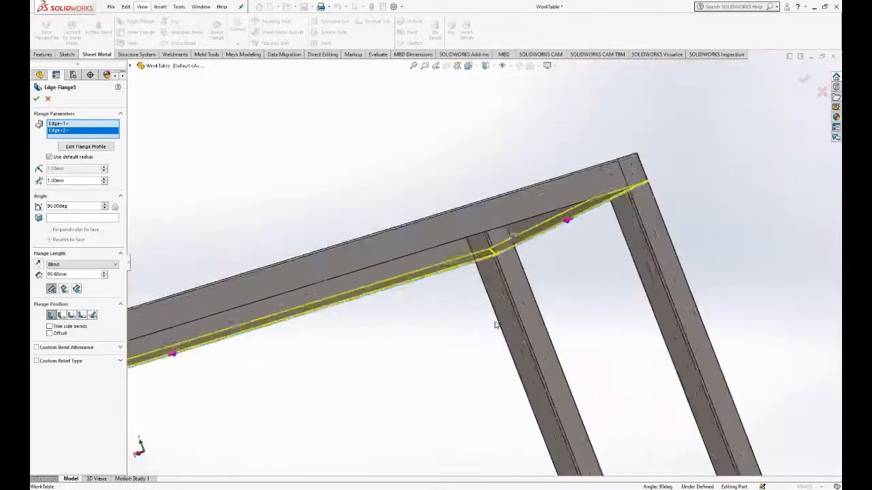
Step: Add the lower edges of the remaining short and long downward flanges to the inward edge flange
middle_click_drag(489, 254, 607, 274)
scroll(326, 341, "down", 10)
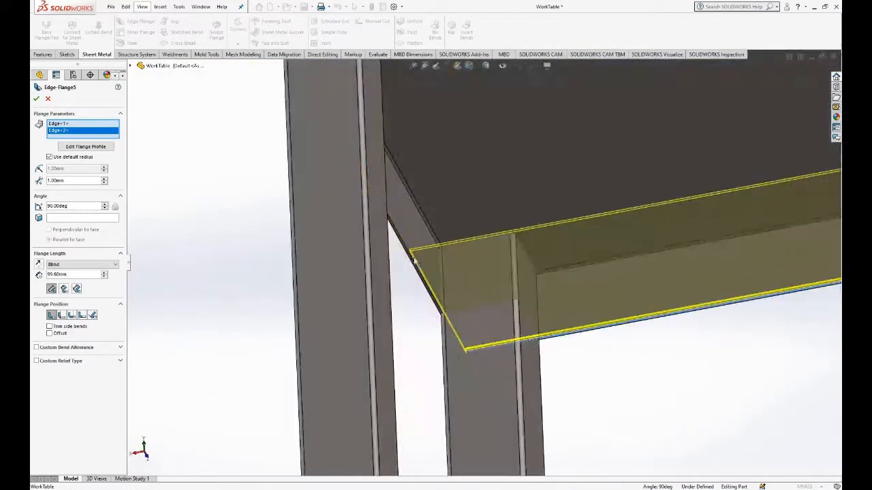
left_click(442, 305)
scroll(444, 304, "up", 4)
scroll(507, 173, "down", 8)
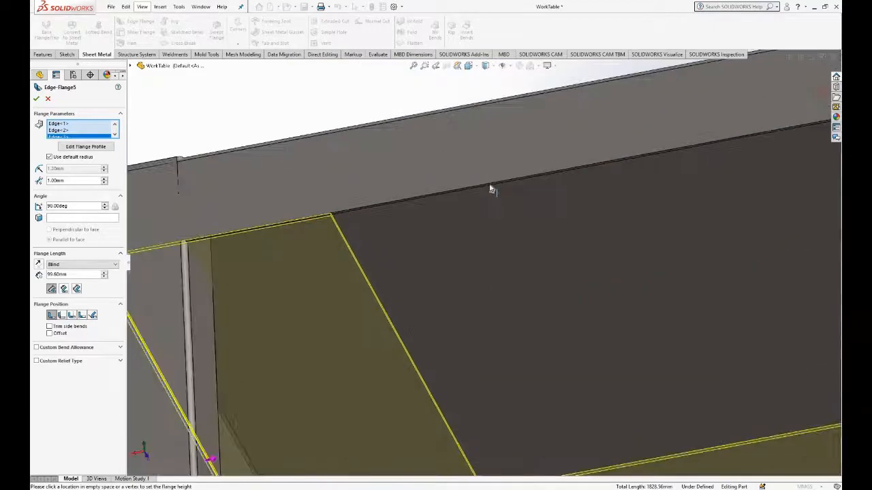
scroll(493, 210, "down", 2)
left_click(492, 222)
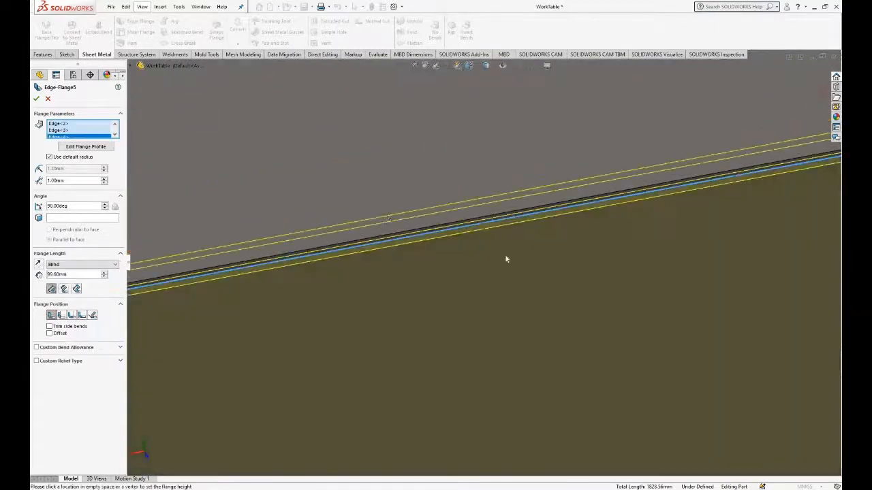
scroll(504, 254, "up", 8)
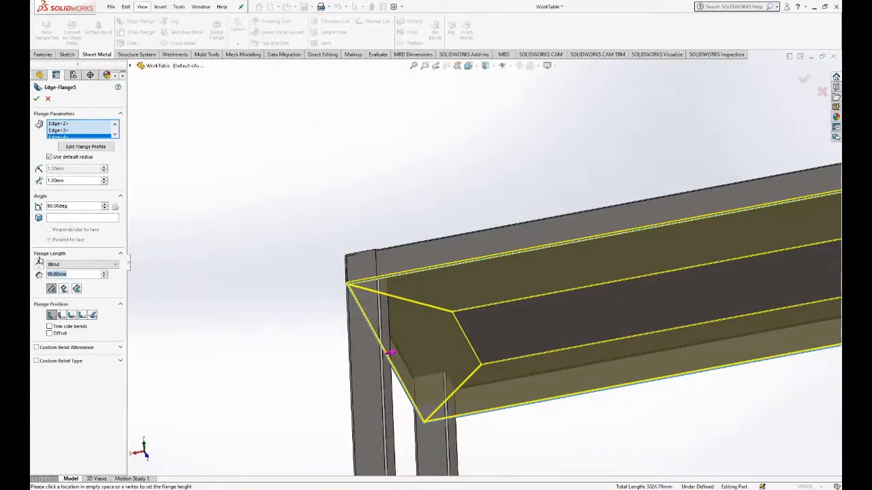
Step: Set the inward edge flange length to 20 mm and finish the flanges
type("20")
key("Return")
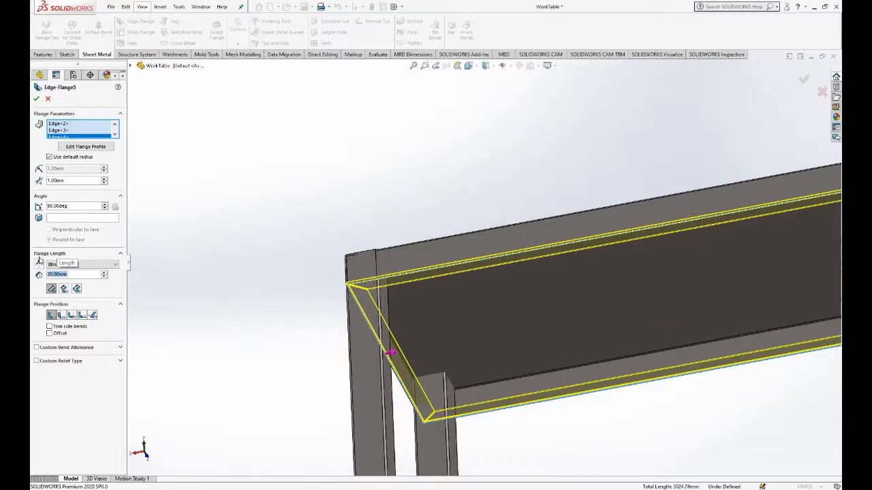
left_click(36, 99)
Step: Start another 90-degree edge flange on the inner edge of one long inward flange, pointing up toward the shelf
middle_click_drag(406, 348, 397, 276)
scroll(396, 276, "down", 4)
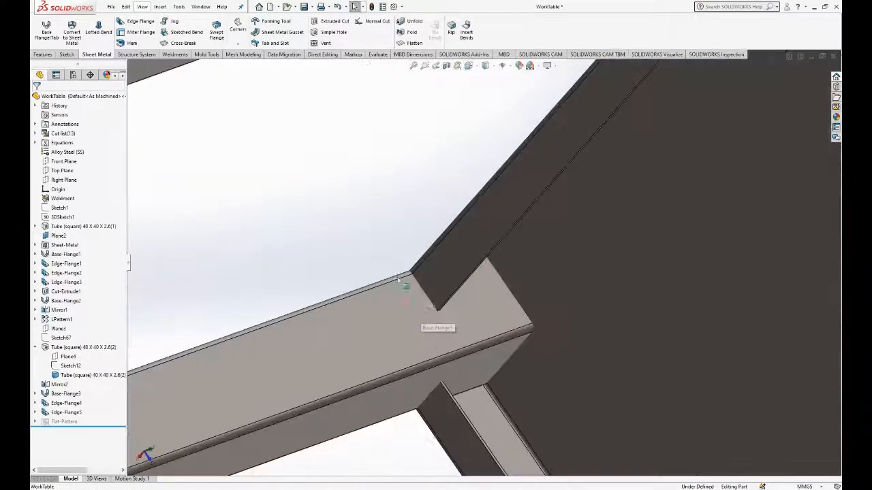
left_click(136, 21)
scroll(477, 276, "down", 3)
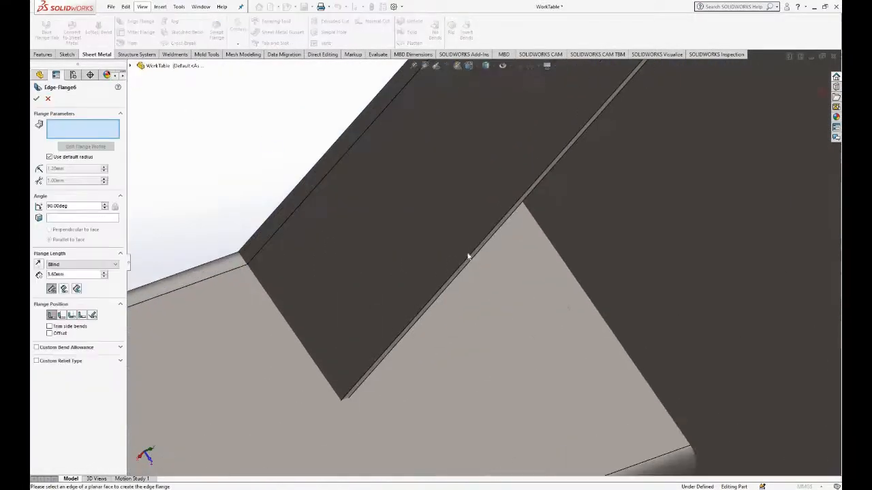
left_click(478, 253)
scroll(568, 310, "up", 4)
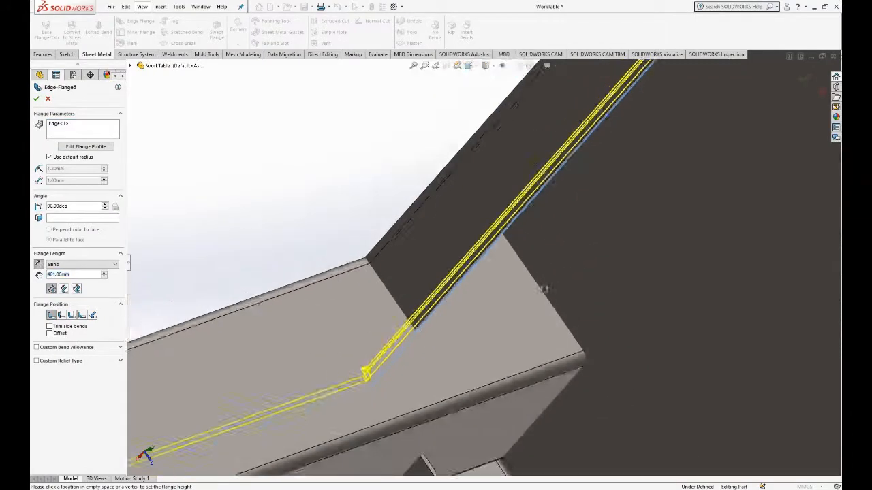
middle_click_drag(542, 288, 560, 233)
left_click(597, 264)
scroll(596, 264, "up", 5)
mouse_move(596, 266)
middle_mouse_down()
mouse_move(571, 299)
mouse_move(502, 342)
middle_mouse_up()
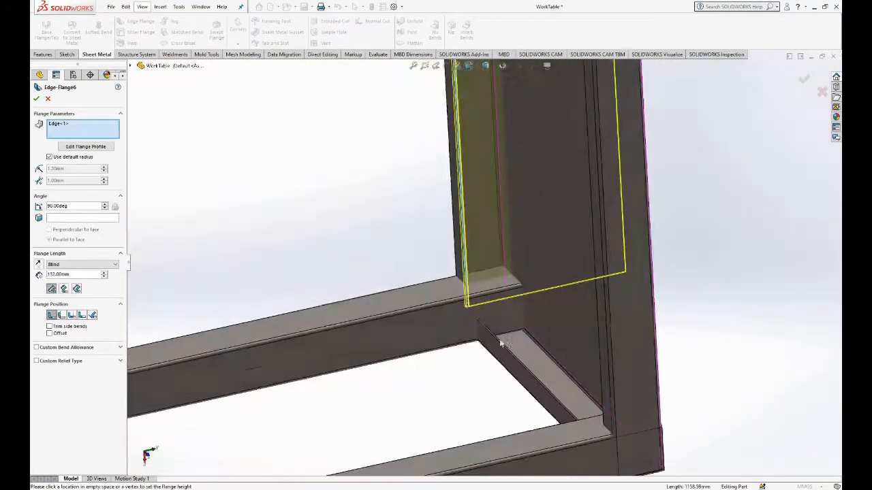
Step: Add the inner edges of the other three inward flanges to the upward edge flange
scroll(502, 342, "down", 3)
left_click(493, 346)
scroll(602, 427, "up", 3)
middle_click_drag(603, 426, 626, 390)
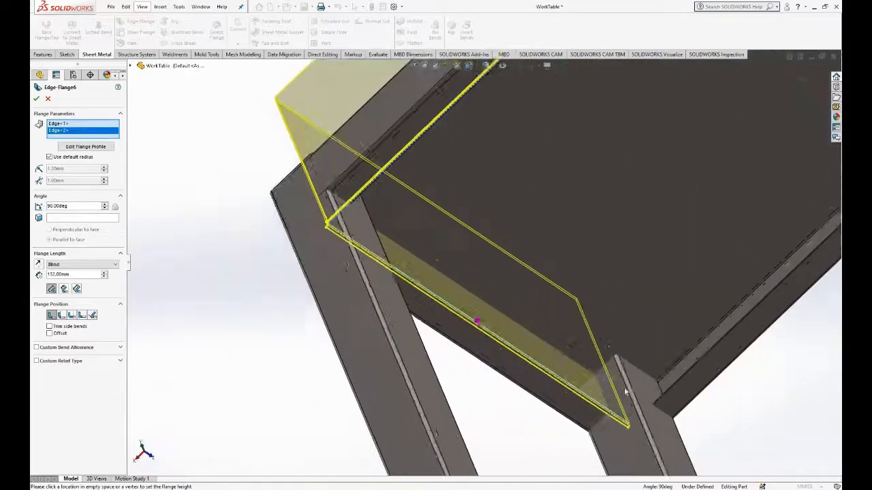
scroll(626, 389, "down", 4)
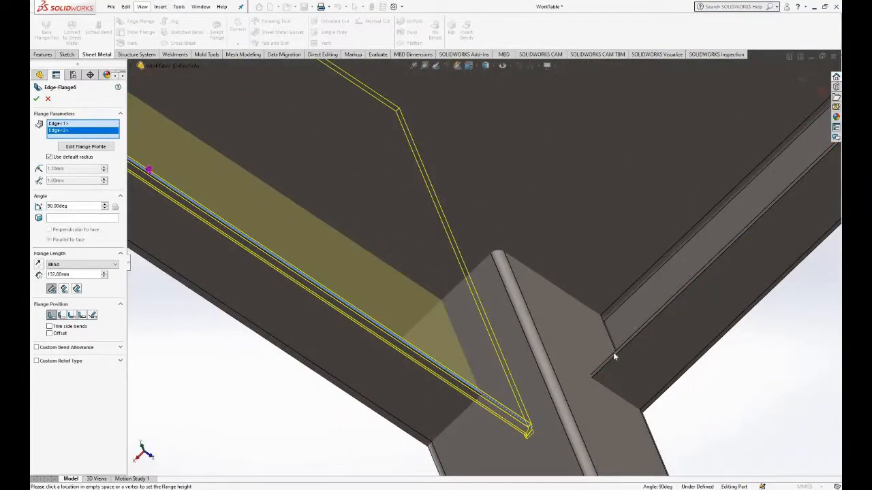
left_click(611, 358)
scroll(574, 306, "up", 5)
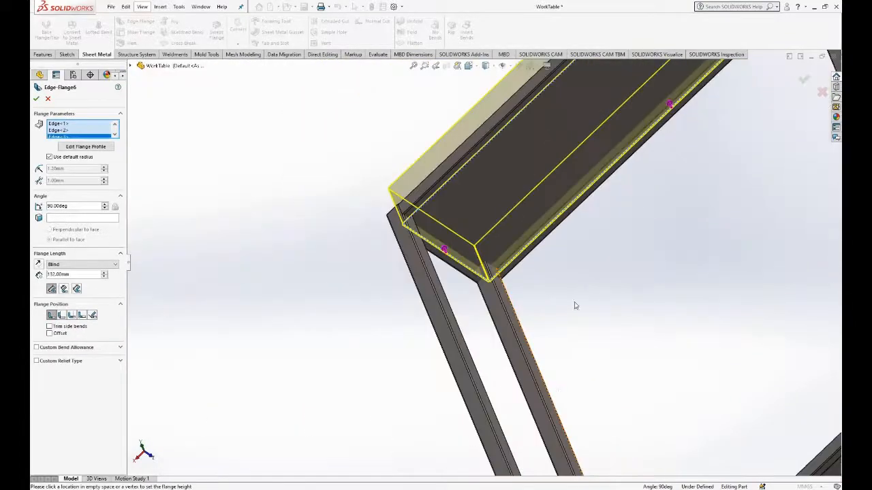
scroll(412, 95, "down", 6)
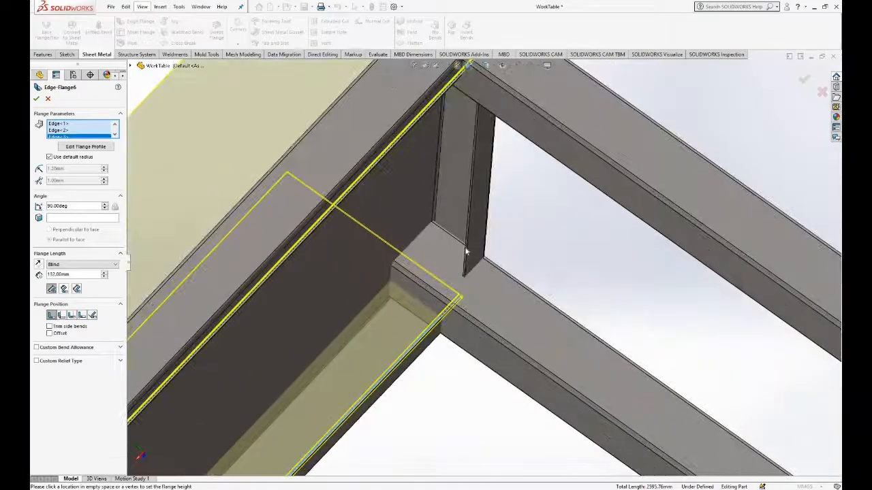
left_click(466, 252)
Step: Set the upward return flange length to 10 mm and finish the flanges
double_click(60, 274)
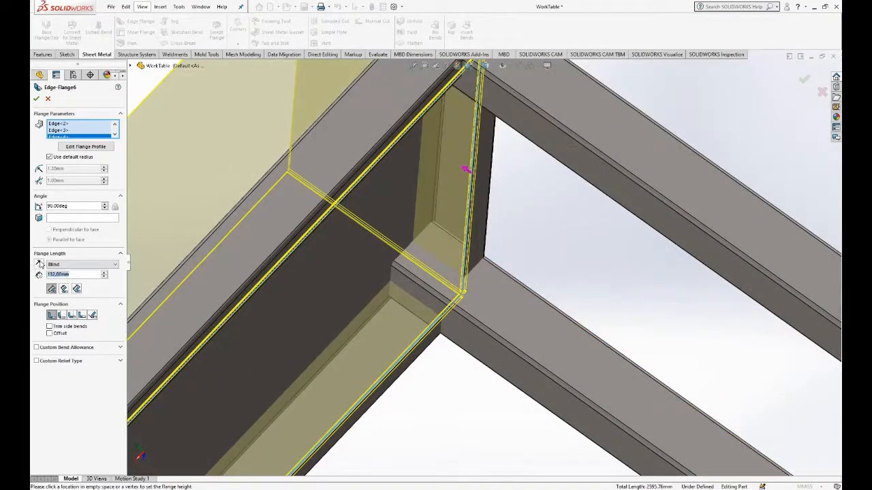
type("10")
key("Return")
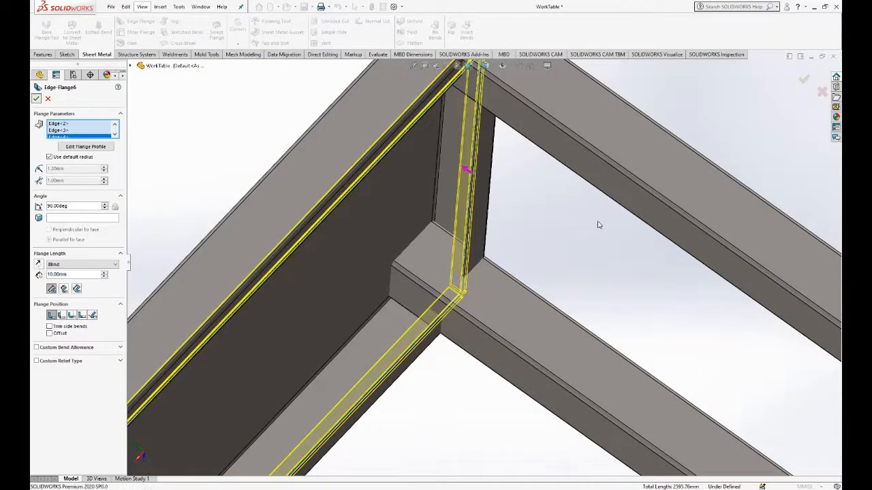
scroll(589, 273, "up", 3)
middle_click_drag(590, 272, 648, 280)
key("space")
left_click(737, 331)
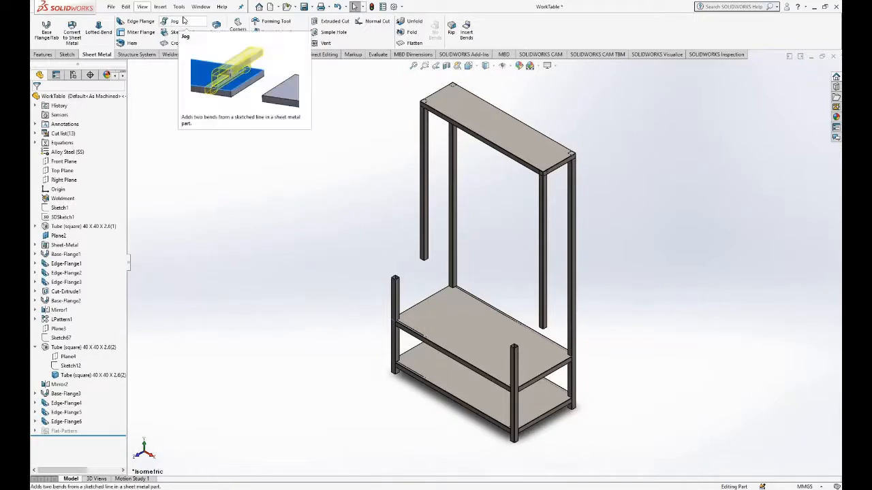
Step: Edit the top shelf's base flange and reverse its thickness direction
scroll(498, 186, "down", 4)
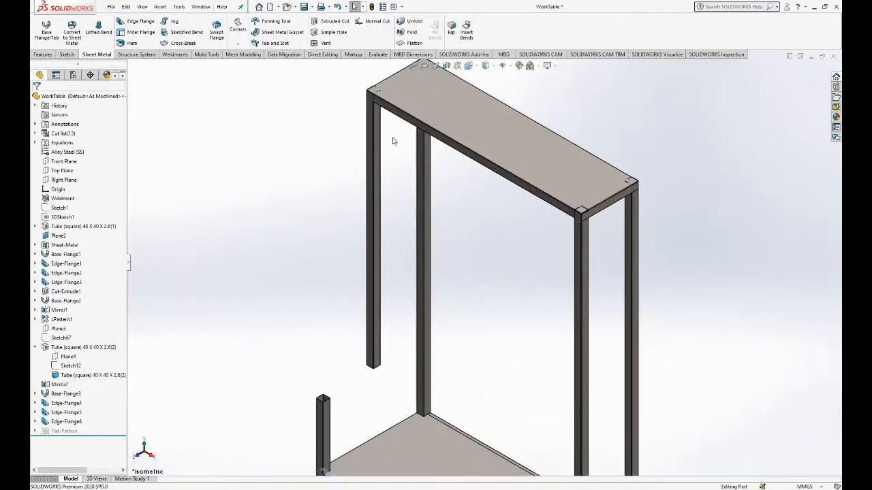
left_click(45, 55)
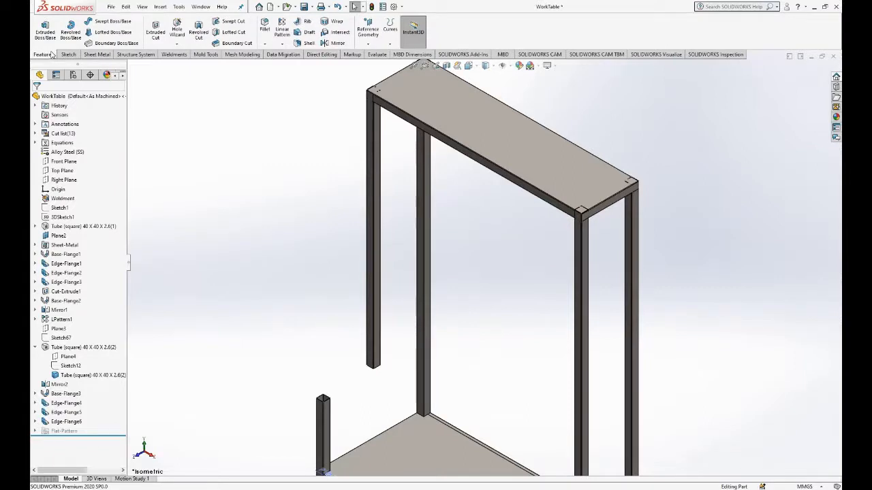
key("f")
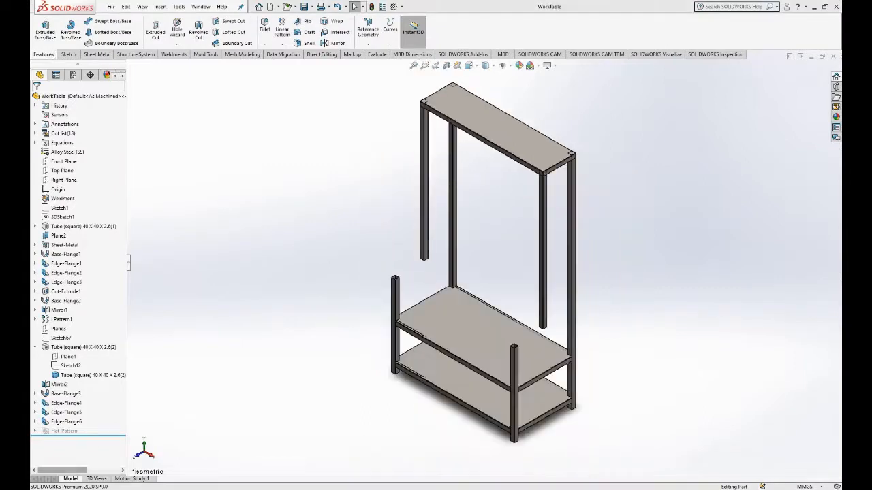
left_click(65, 394)
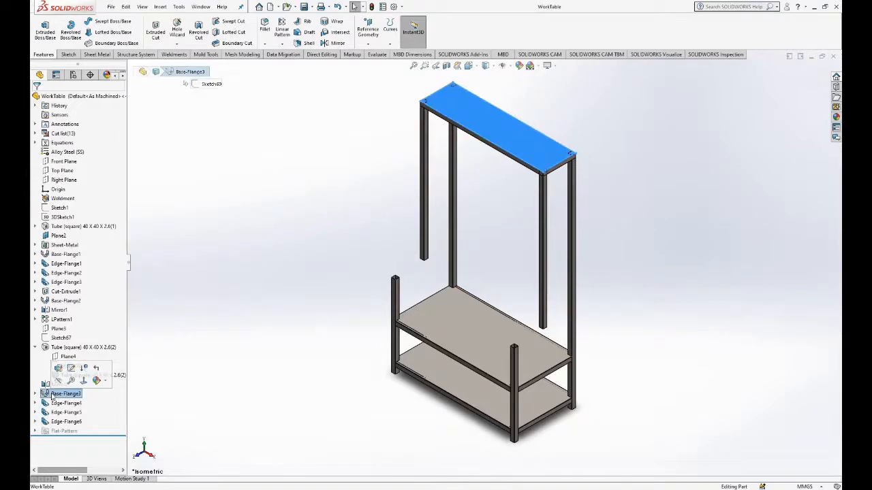
right_click(52, 396)
left_click(60, 304)
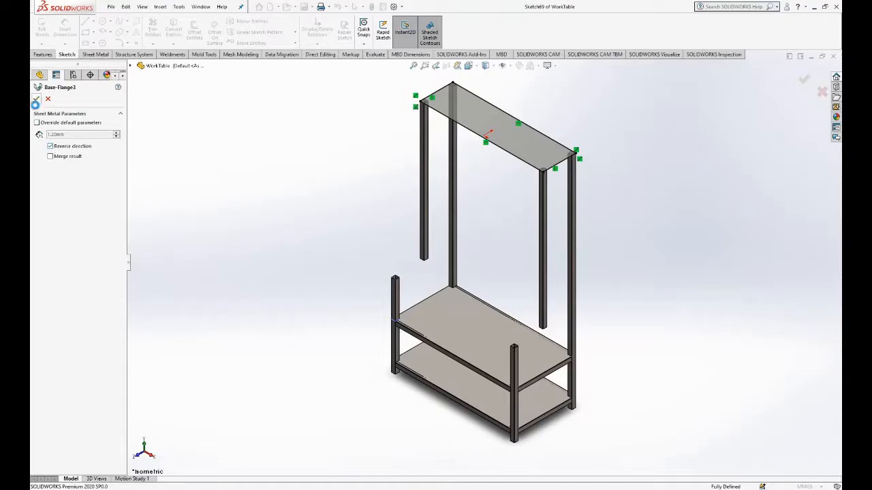
left_click(36, 99)
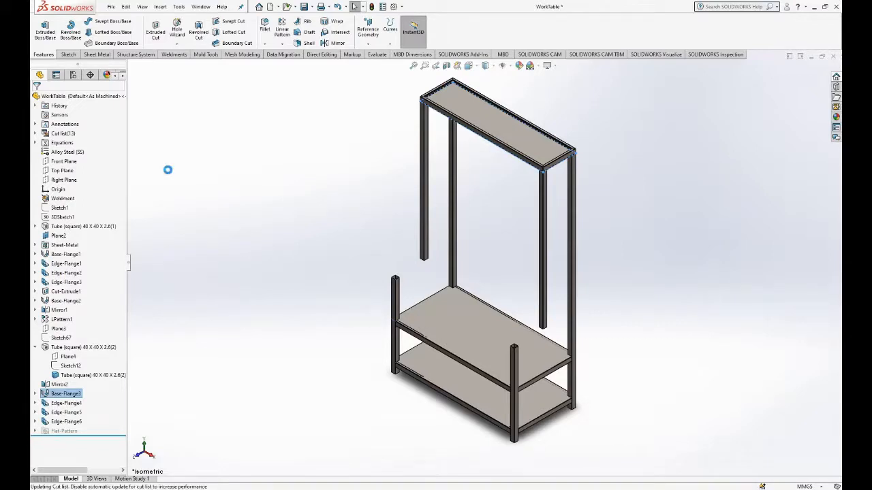
Step: Start a linear pattern of the top shelf body with 2 instances, running down along a tall leg's vertical edge
scroll(504, 194, "down", 3)
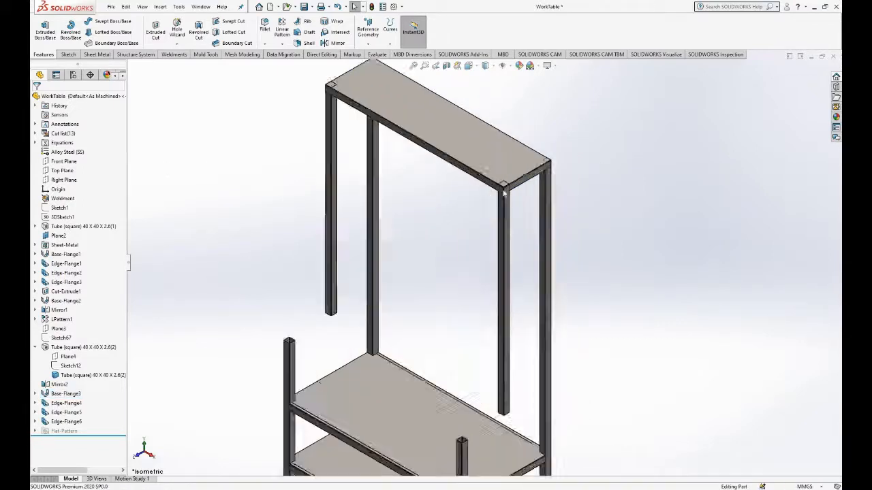
scroll(504, 192, "down", 4)
scroll(407, 197, "up", 3)
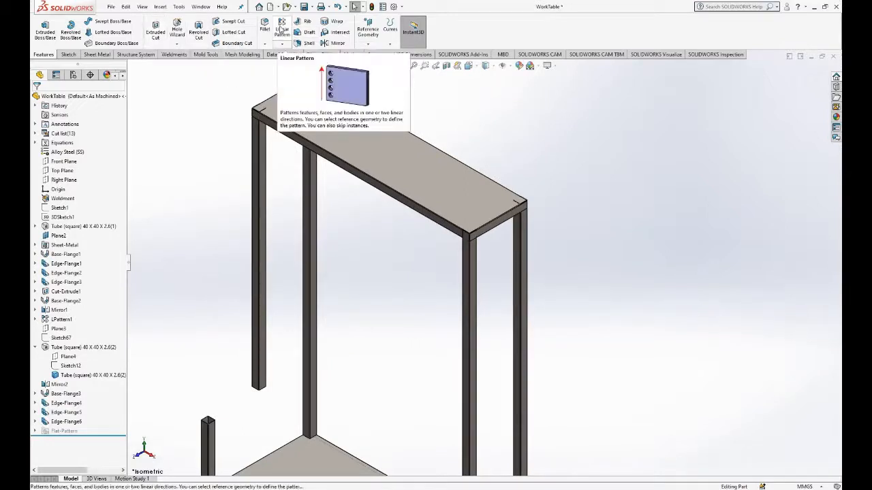
left_click(282, 28)
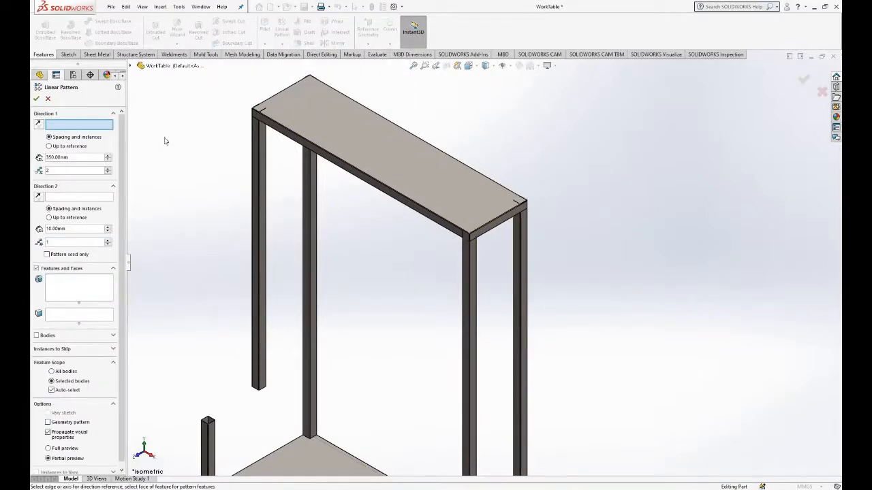
left_click(259, 143)
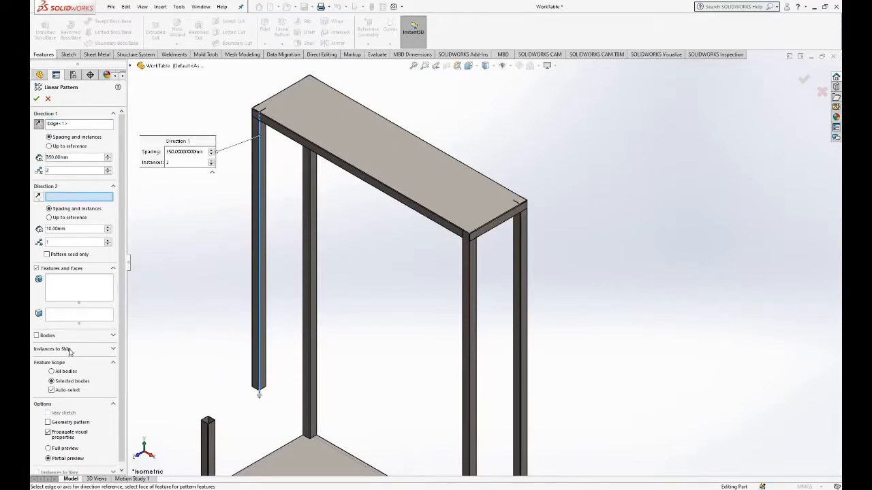
left_click(46, 337)
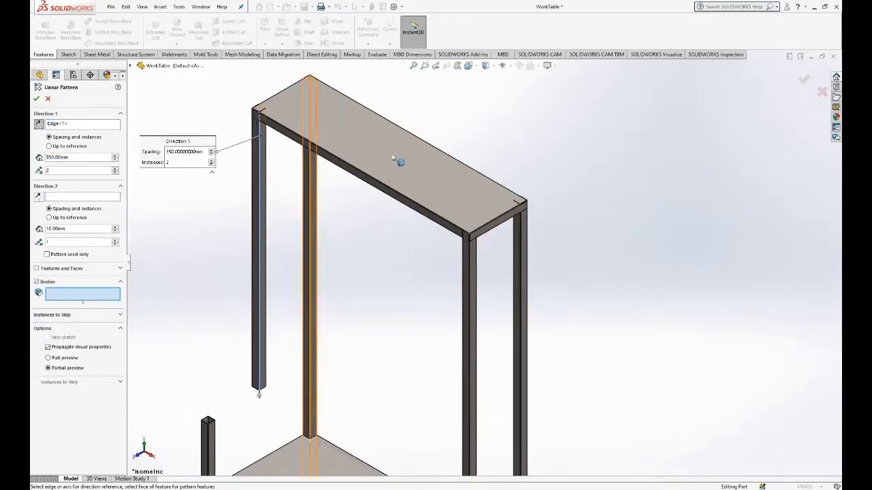
left_click(360, 160)
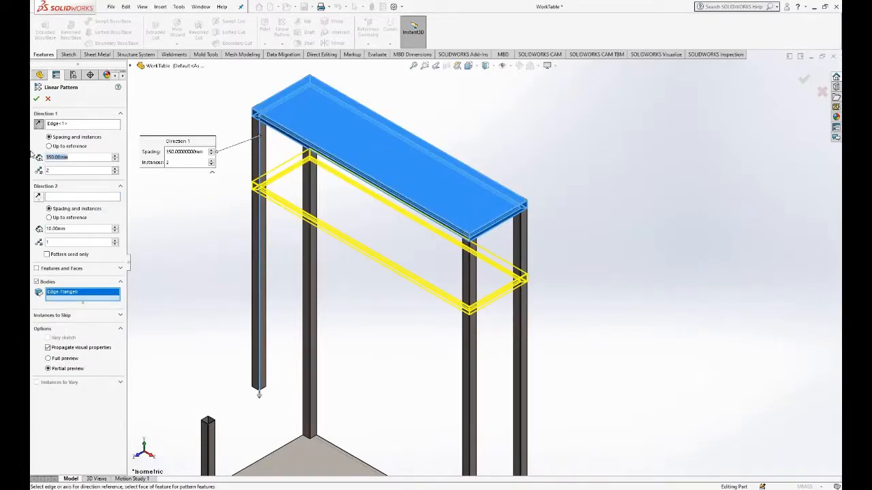
Step: Set the shelf pattern's spacing to 400+40 mm and finish the linear pattern
type("4")
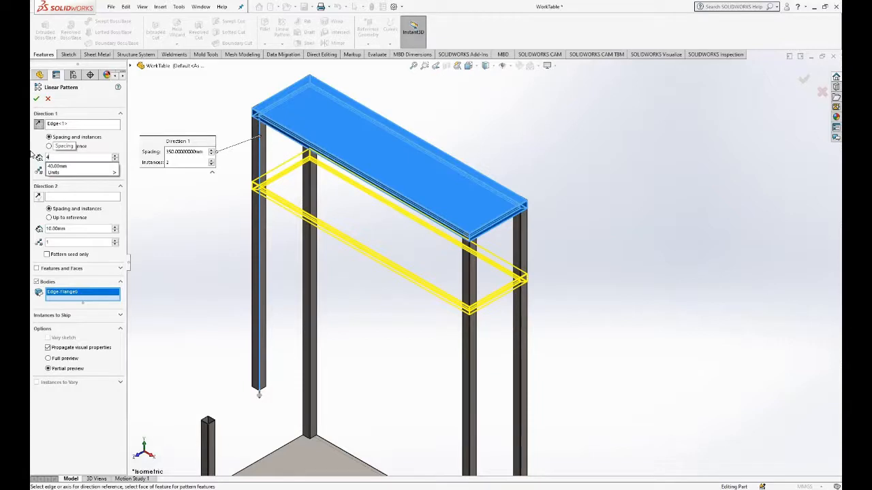
type("00")
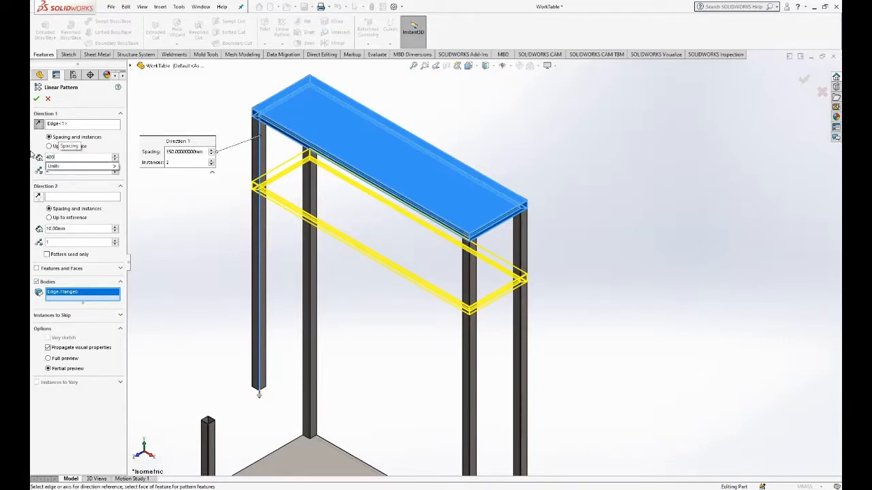
key("BackSpace")
key("BackSpace")
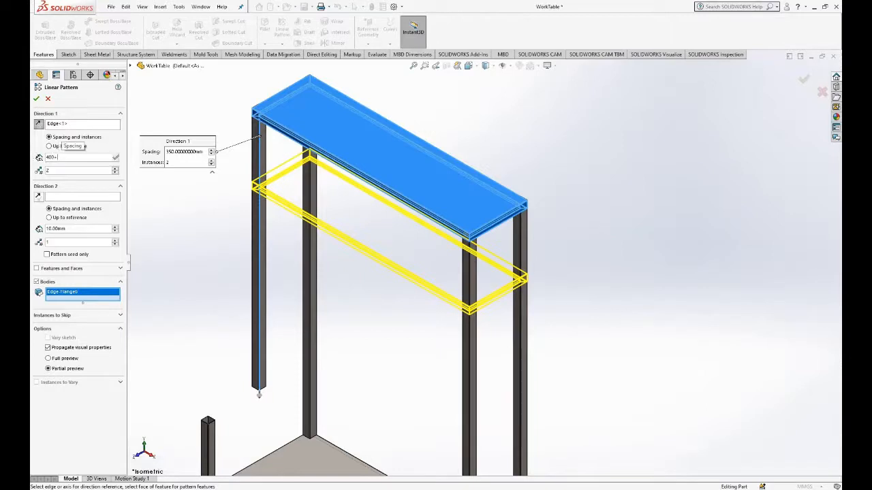
type("40")
key("Return")
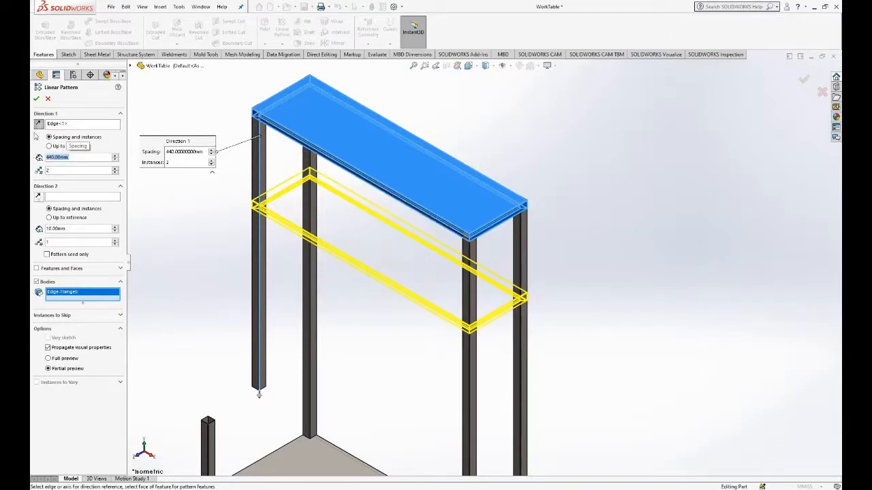
left_click(36, 98)
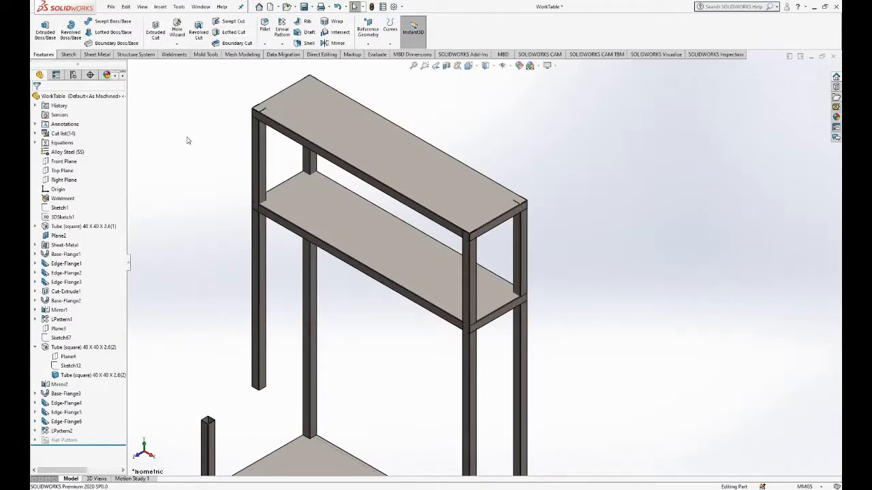
Step: Start a sketch on the patterned shelf's upper face, viewed face-on, and show Sketch1 as reference
left_click(352, 196)
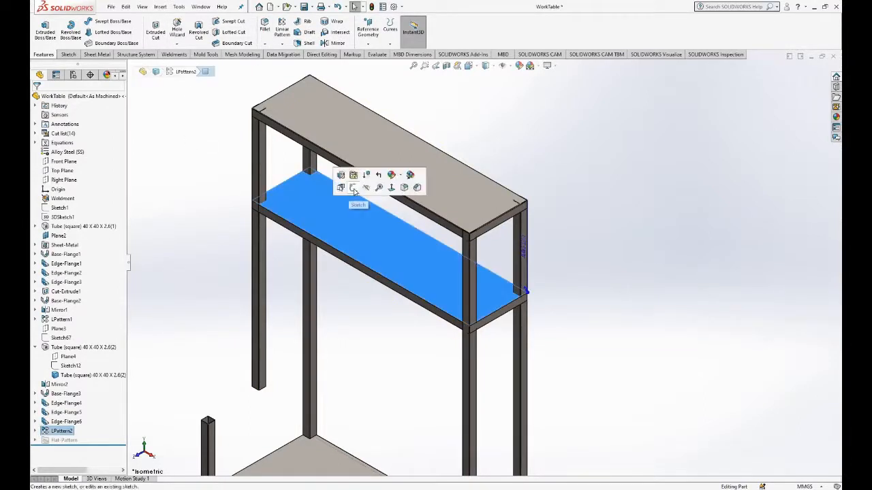
key("space")
left_click(356, 215)
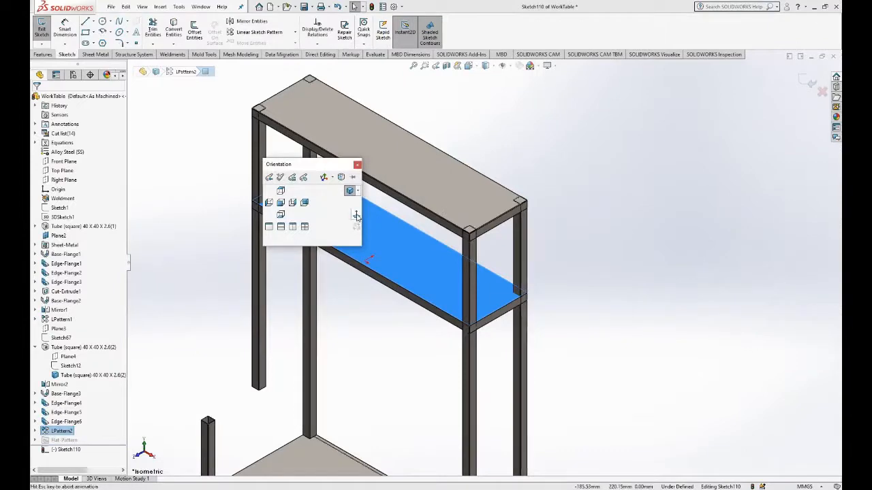
scroll(286, 170, "down", 3)
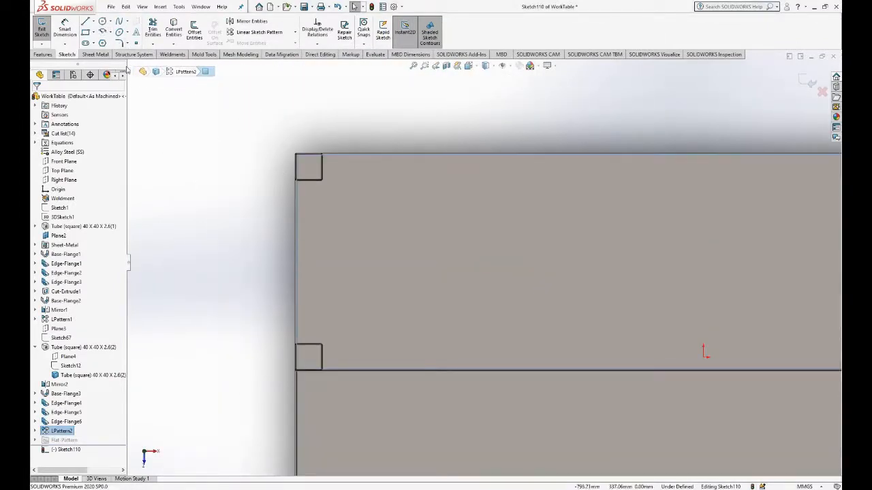
left_click(93, 34)
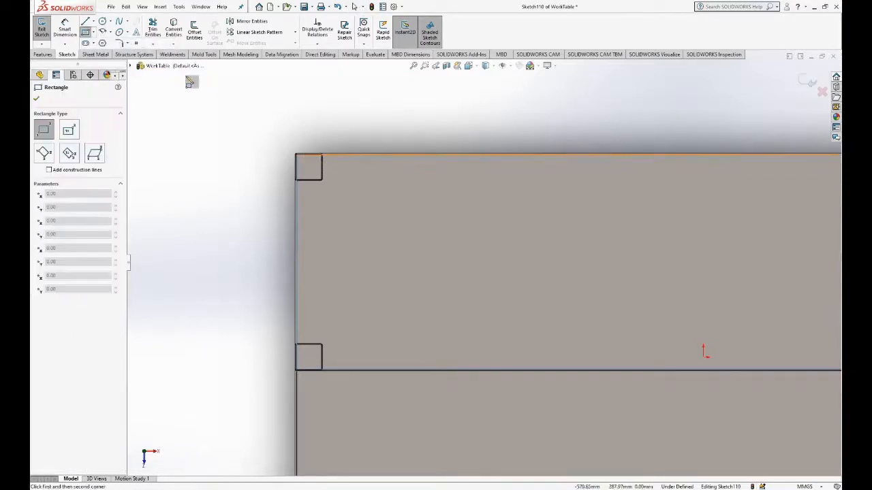
key("Escape")
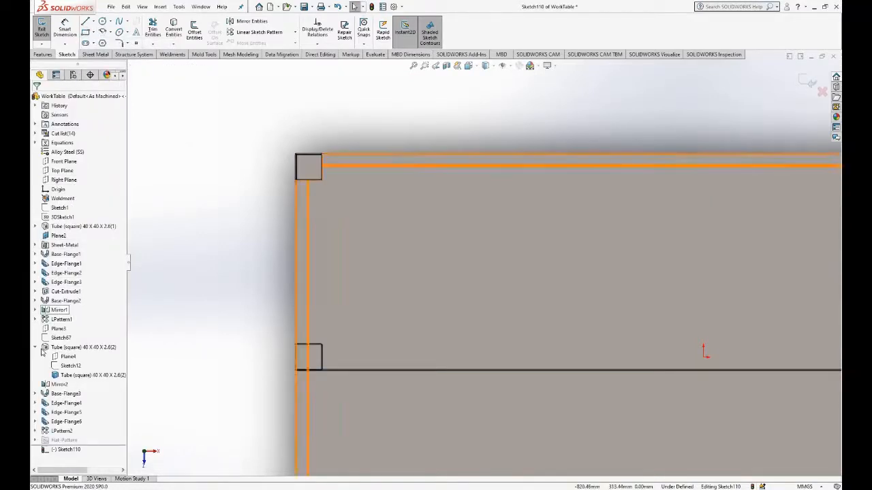
left_click(57, 208)
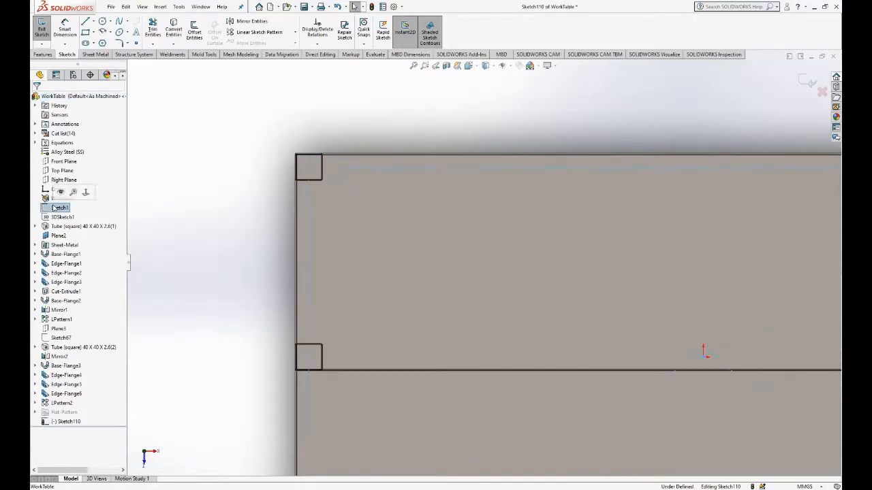
left_click(61, 193)
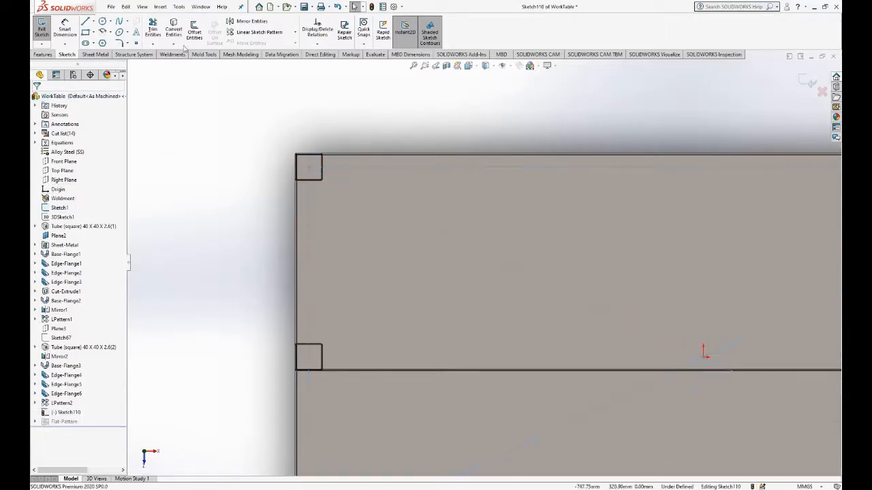
Step: Sketch a center rectangle about 60 by 55 mm, centered on Sketch1's corner point at the shelf's rear left leg
left_click(93, 33)
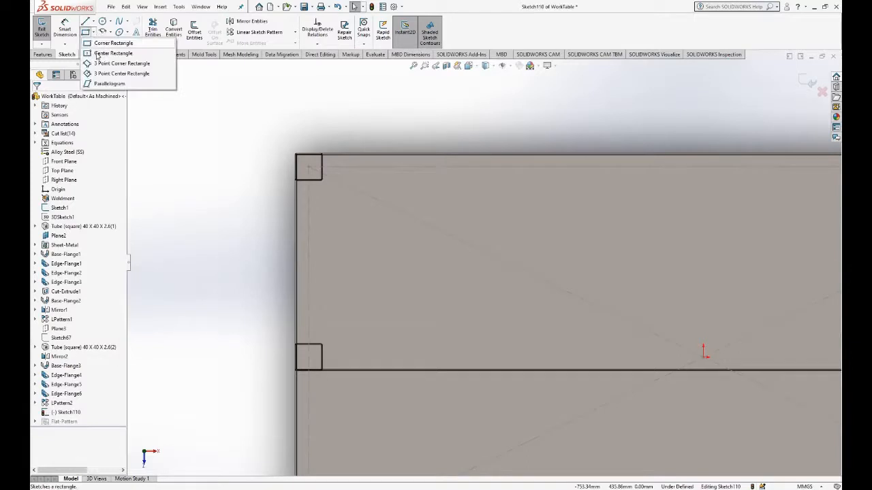
left_click(112, 52)
left_click(308, 167)
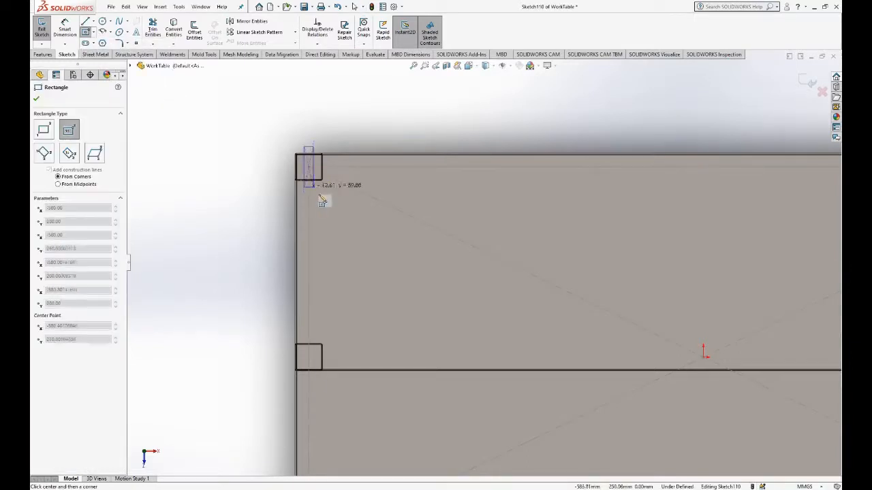
left_click(329, 185)
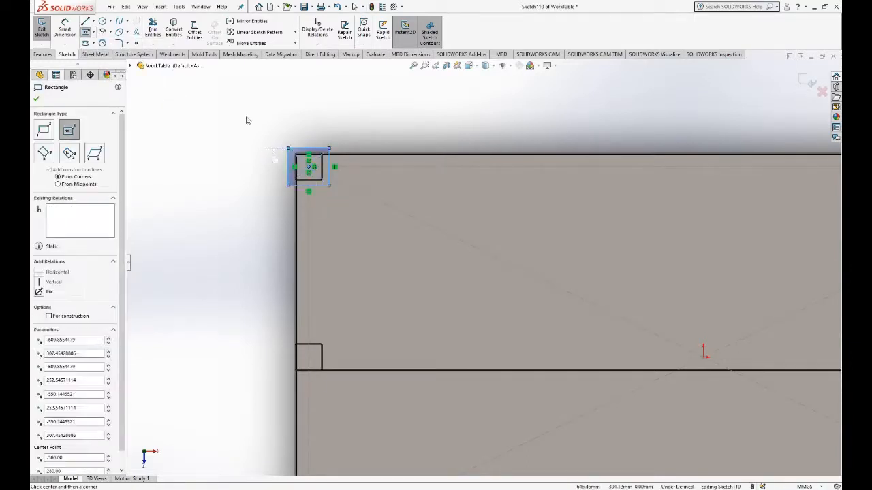
key("Escape")
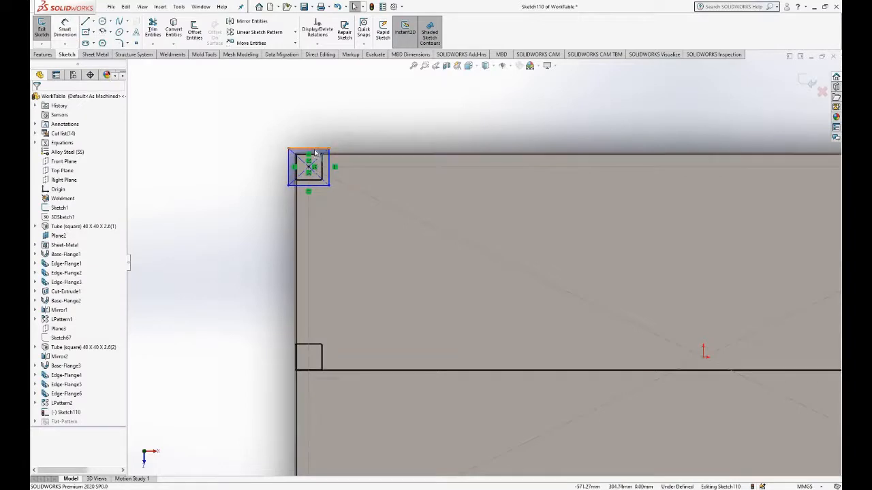
Step: Make two adjacent sides of the corner rectangle equal and dimension its width as 40 mm
left_click(288, 151)
left_click(288, 169, "ctrl")
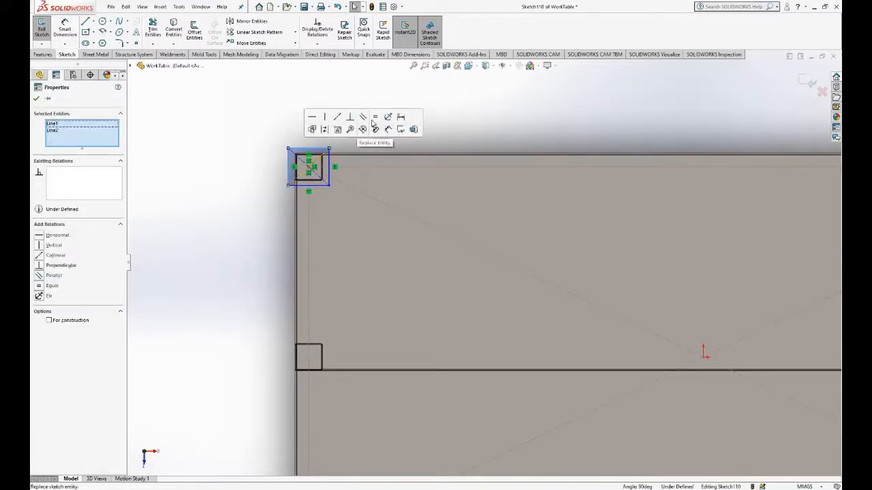
left_click(65, 27)
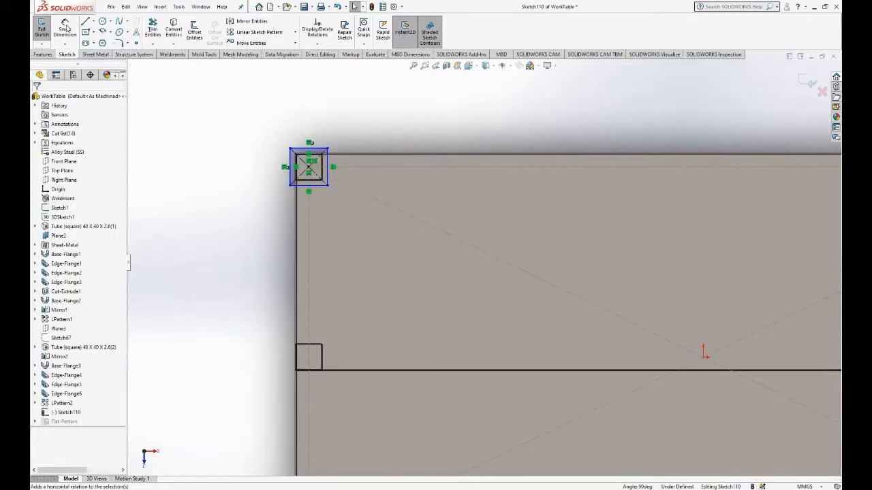
left_click(300, 151)
left_click(301, 133)
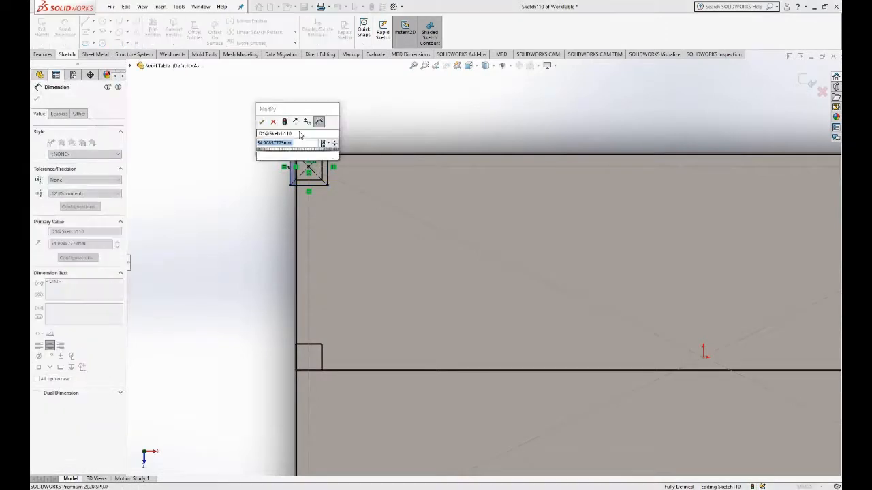
type("40")
key("Return")
key("Escape")
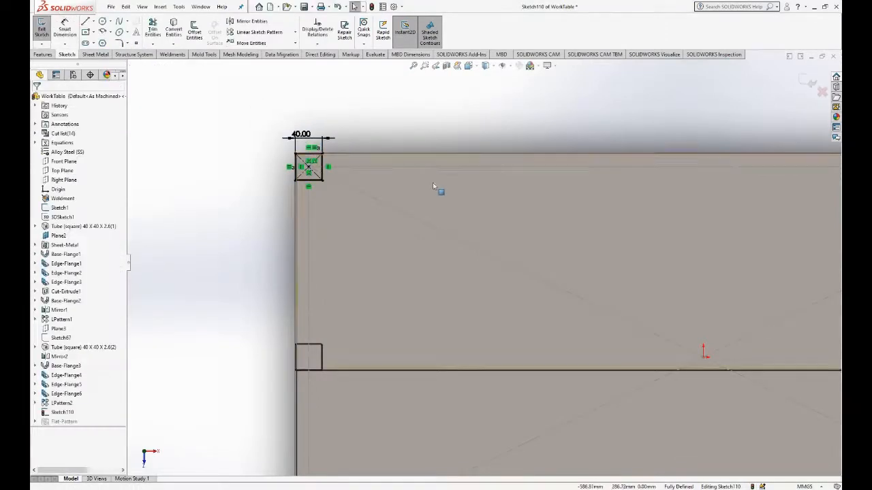
Step: Draw a vertical centerline upward from the origin as the mirror axis for the corner square
scroll(323, 185, "up", 3)
scroll(419, 218, "down", 2)
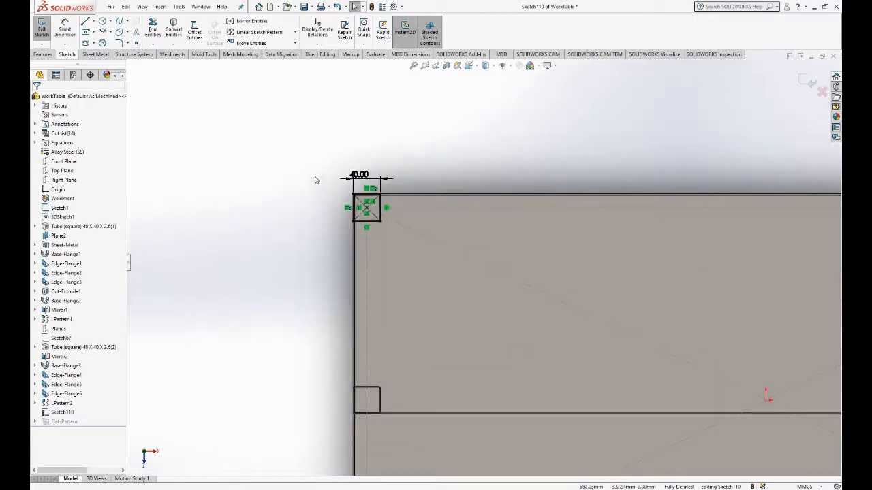
scroll(377, 190, "up", 3)
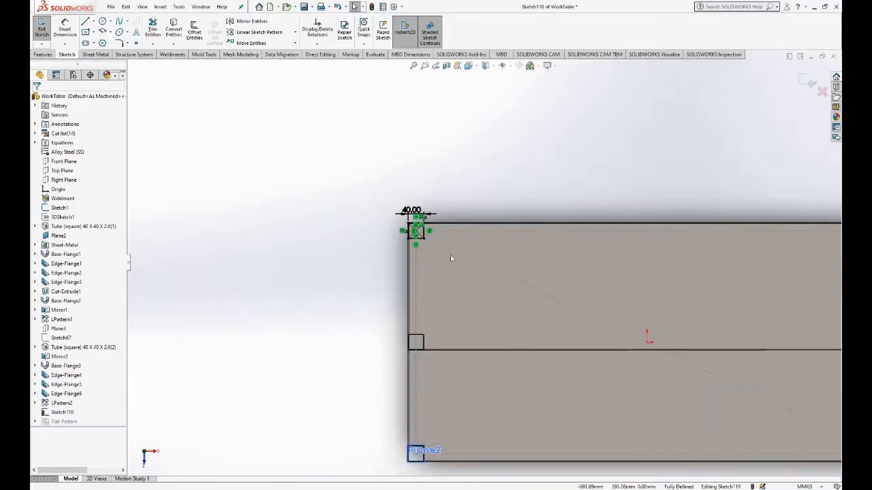
left_click_drag(370, 185, 477, 253)
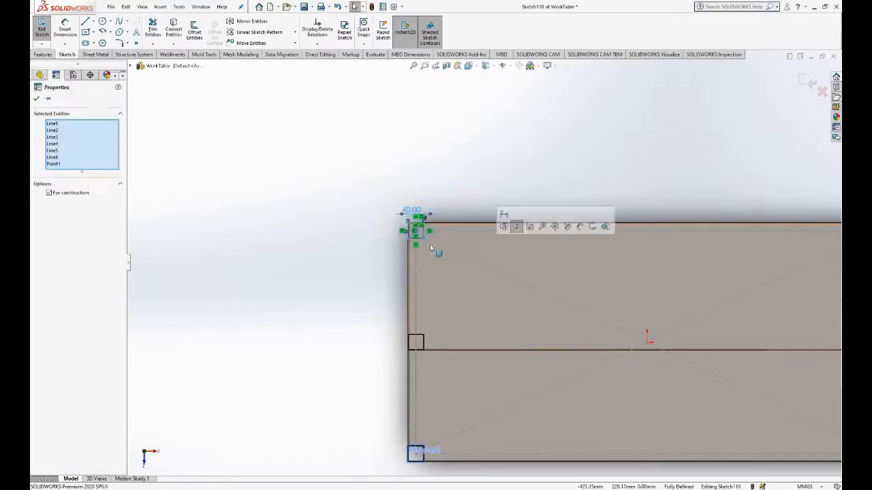
left_click(220, 86)
left_click(93, 21)
left_click(105, 42)
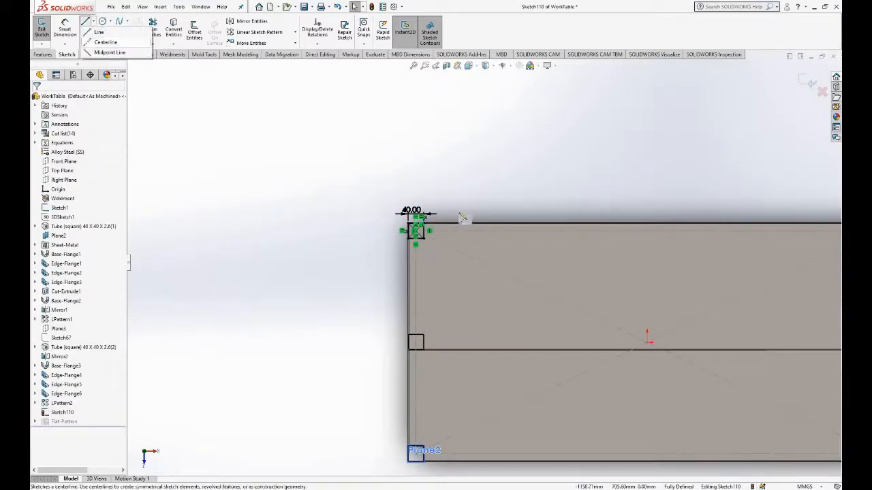
left_click(648, 341)
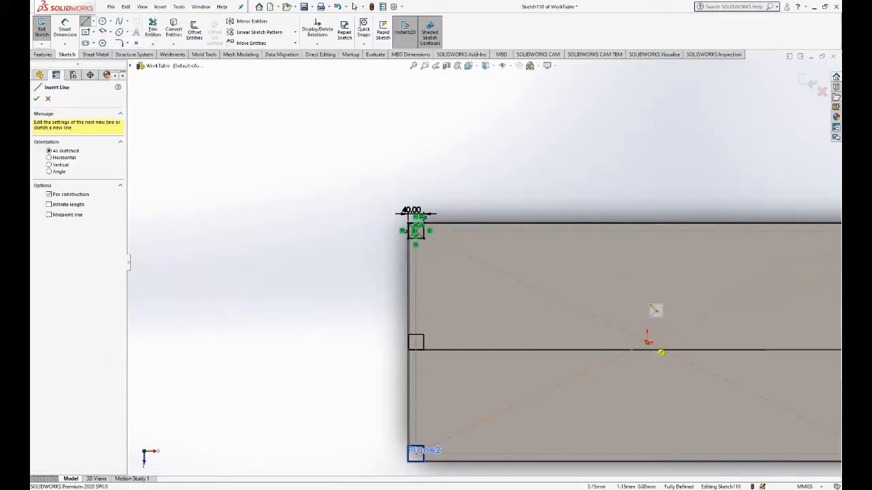
left_click(647, 269)
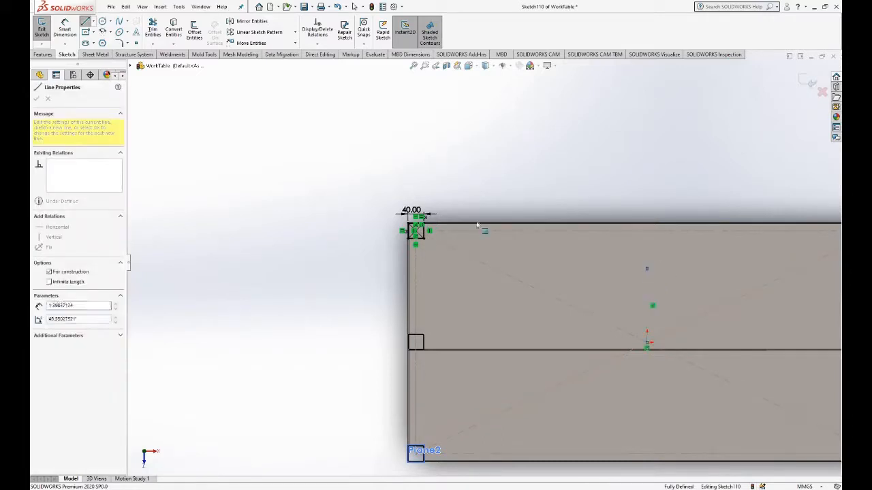
key("Escape")
Step: Mirror the corner square about the vertical centerline to the shelf's other rear corner and close the sketch
left_click_drag(352, 177, 478, 264)
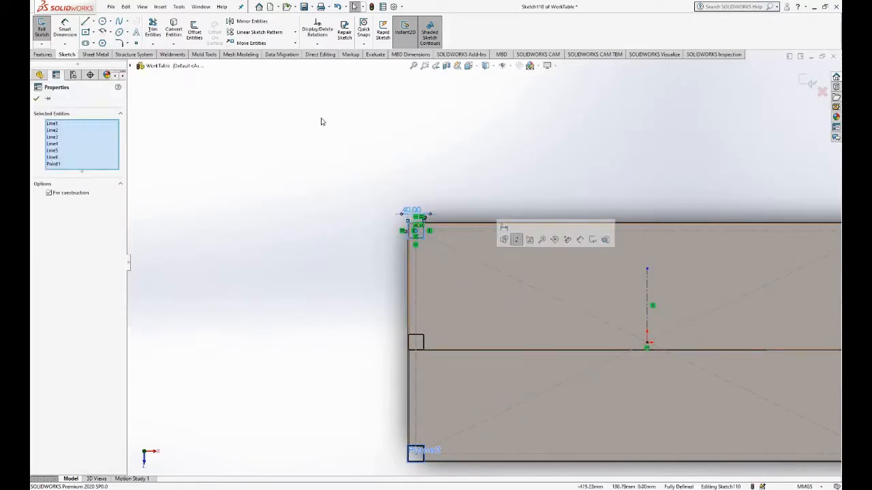
left_click(247, 21)
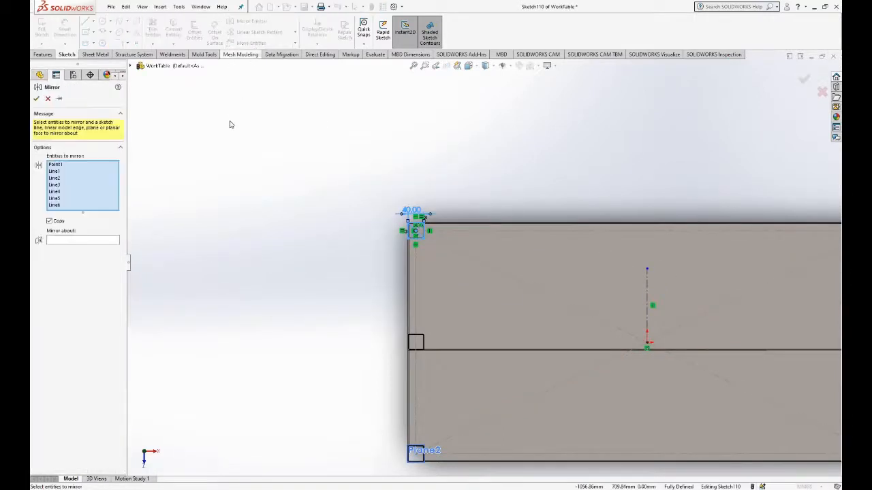
left_click(101, 241)
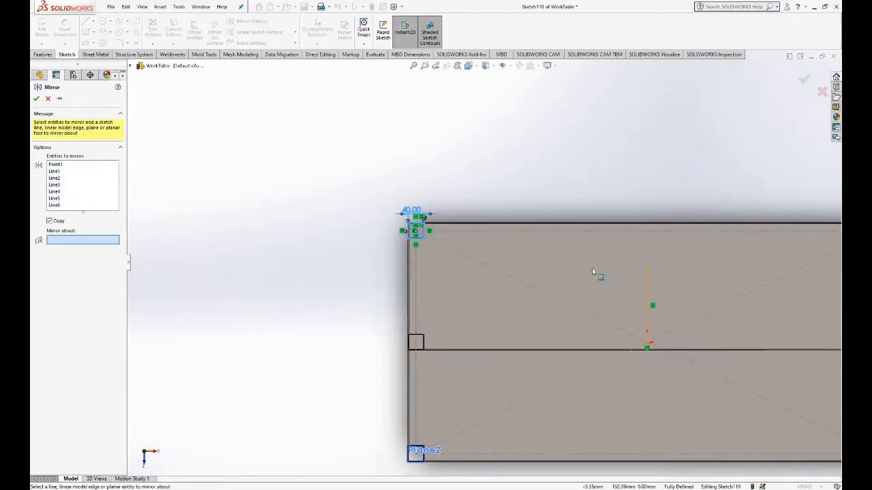
left_click(646, 281)
scroll(452, 231, "up", 4)
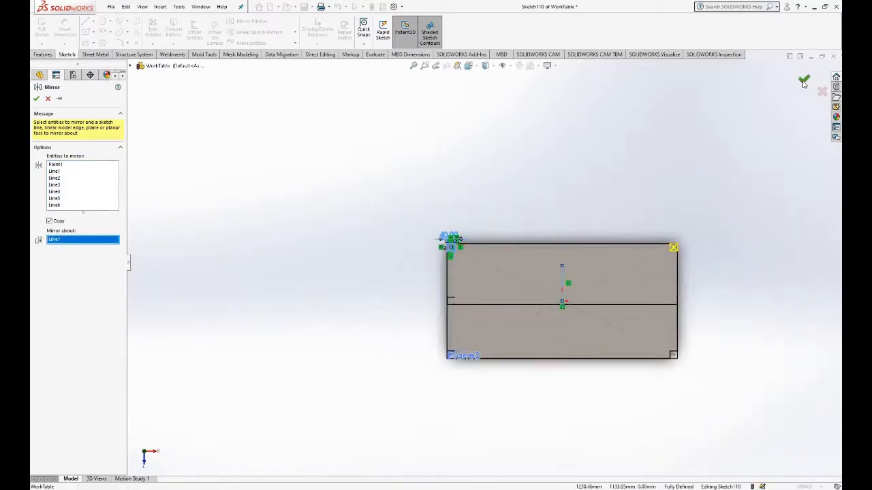
left_click(803, 81)
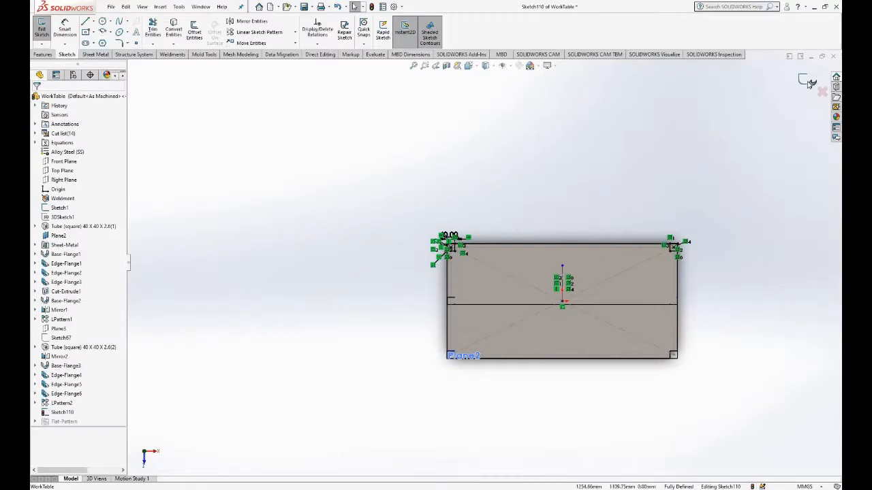
scroll(671, 282, "down", 2)
scroll(658, 272, "up", 1)
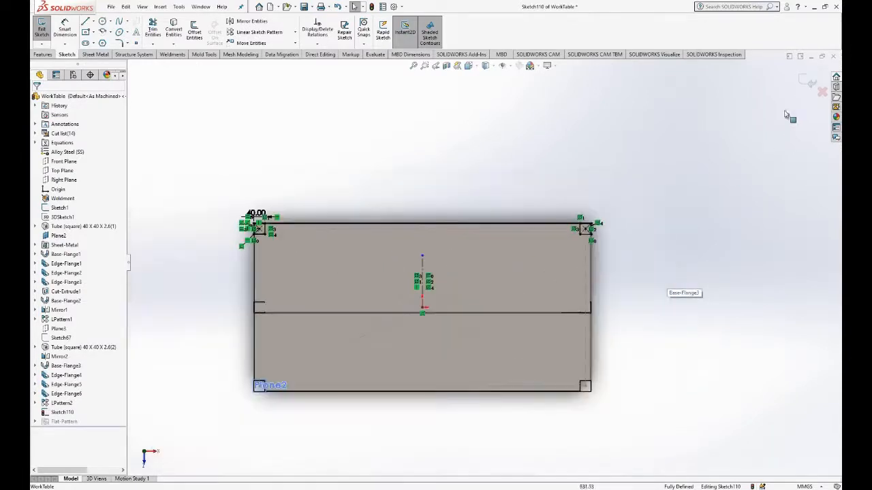
left_click(809, 83)
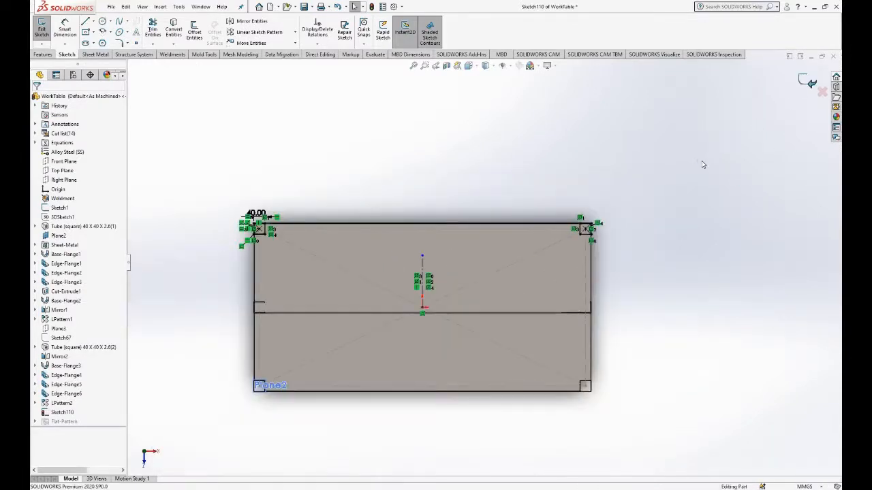
Step: Return to the isometric view and hide all square-tube legs, including the mirrored ones, leaving only the shelves
key("space")
left_click(770, 163)
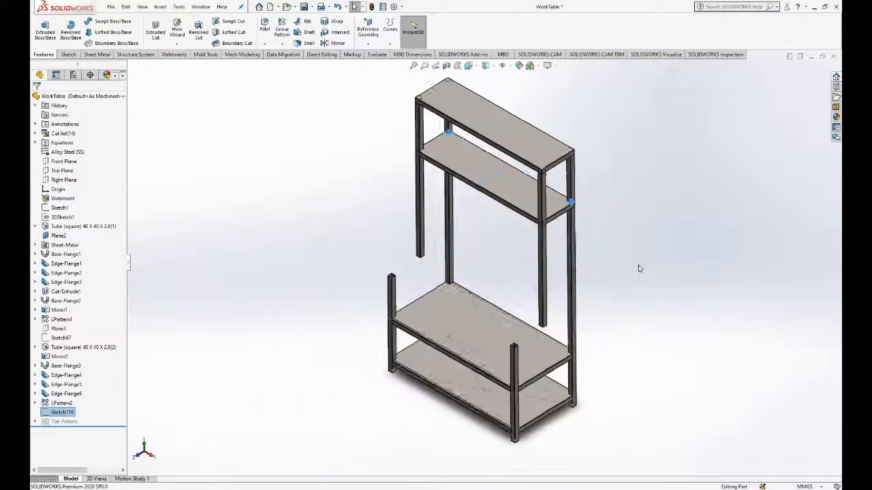
left_click(73, 227)
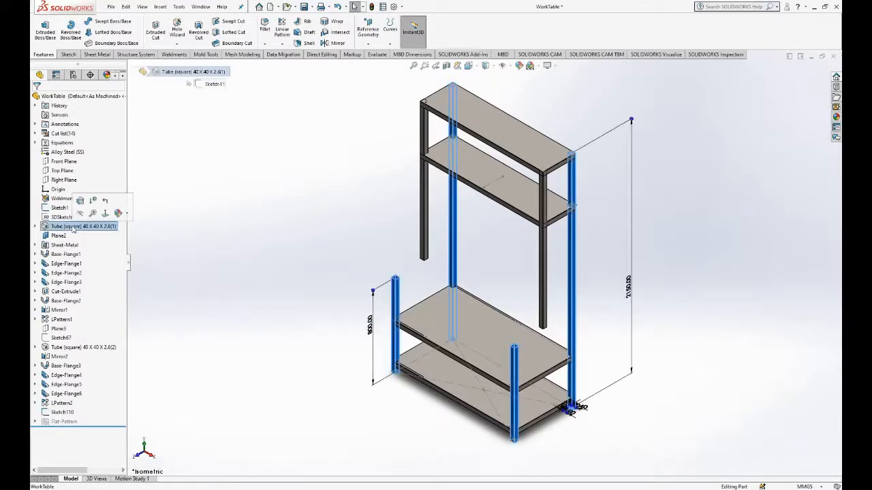
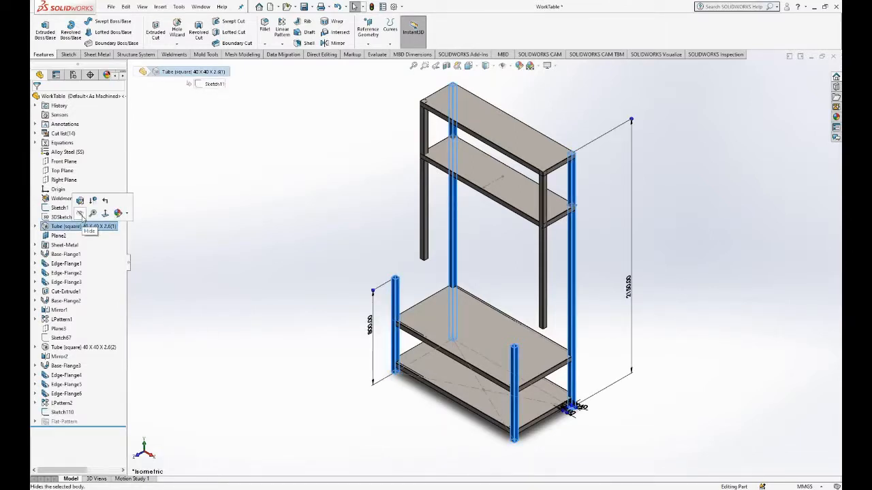
left_click(80, 215)
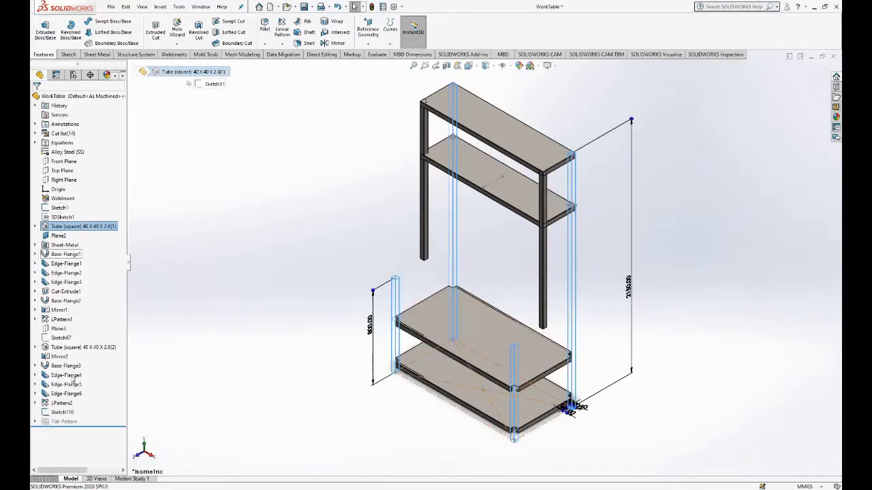
left_click(76, 347)
left_click(75, 338)
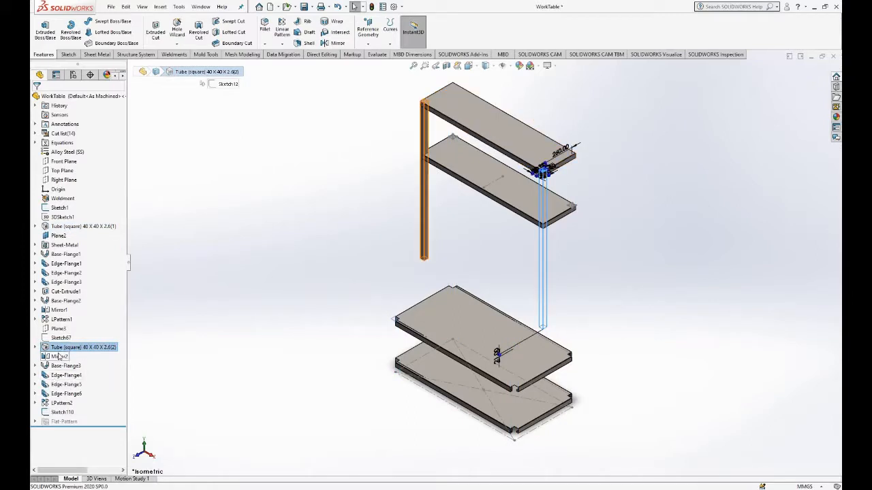
left_click(60, 355)
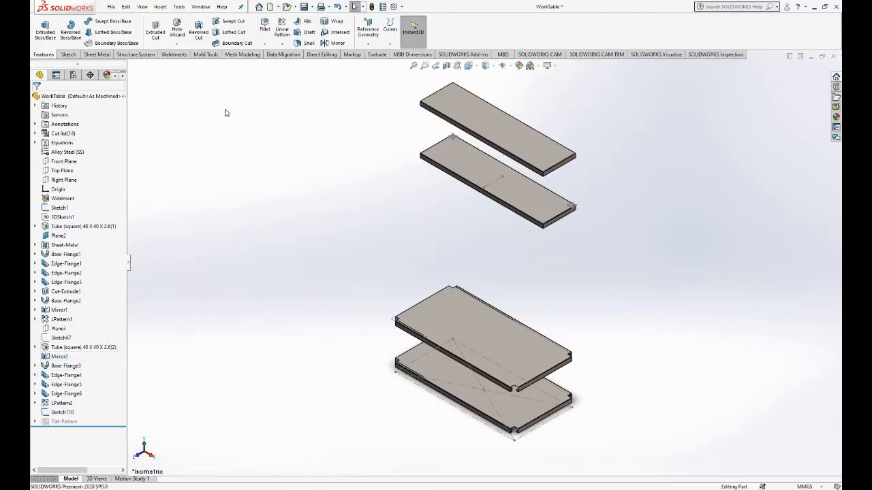
Step: Cut the two rear corner squares of Sketch110 into the patterned shelf with a 40 mm blind Extruded Cut
left_click(155, 30)
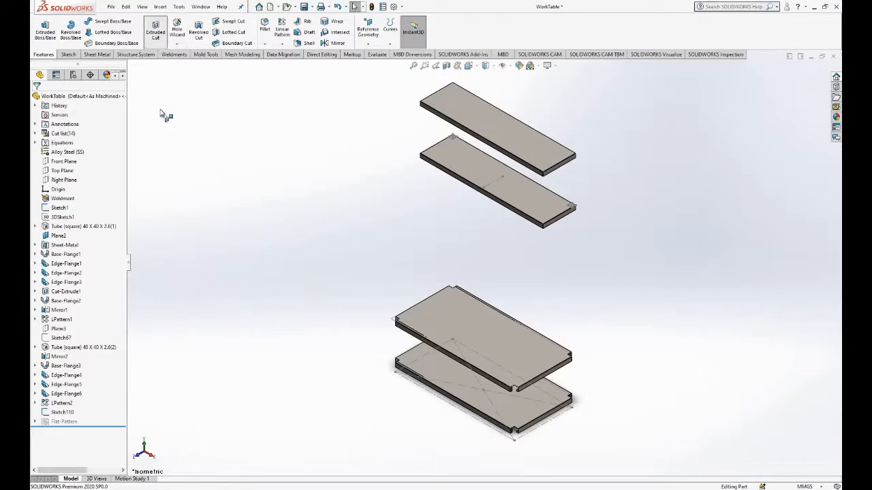
scroll(465, 151, "down", 3)
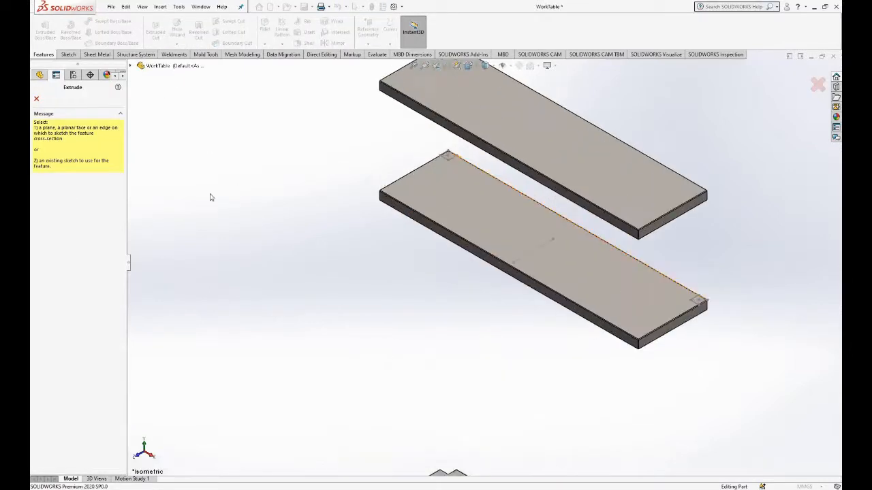
key("Escape")
left_click(62, 412)
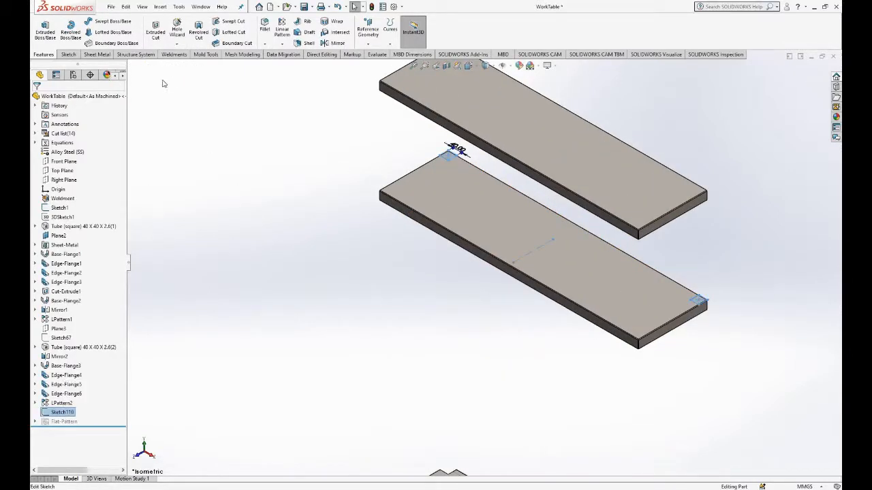
left_click(156, 31)
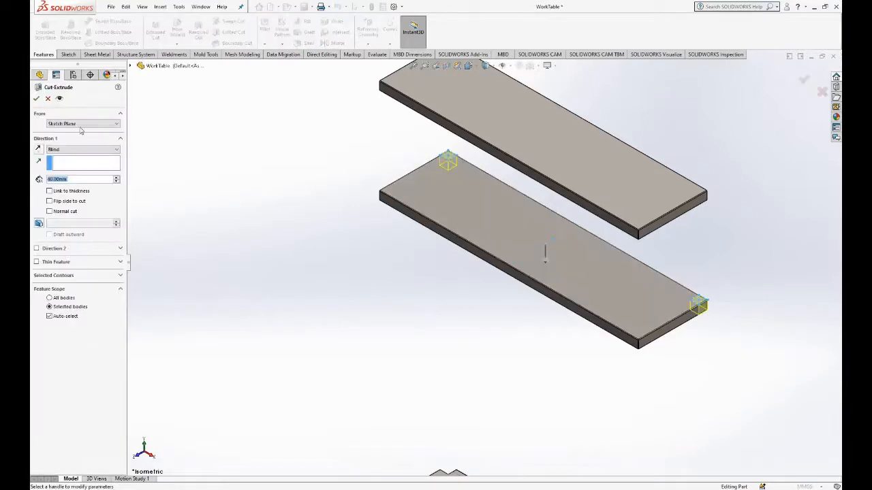
left_click(37, 99)
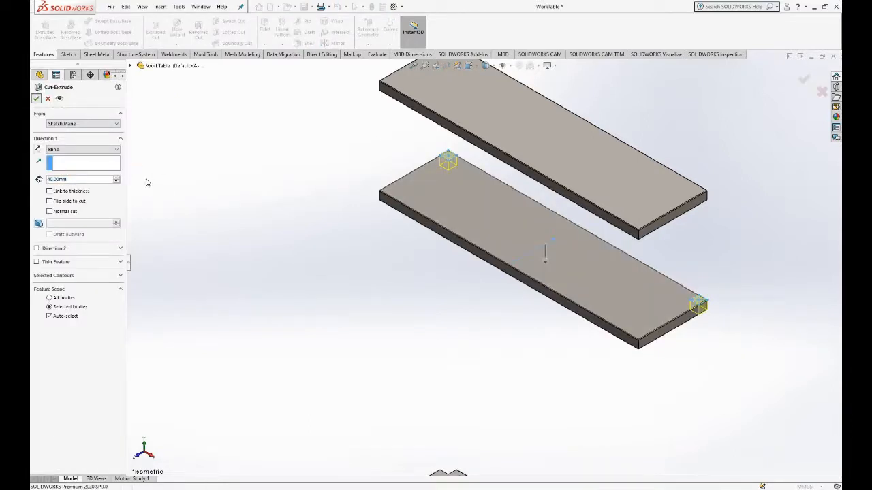
left_click(215, 286)
left_click(60, 412)
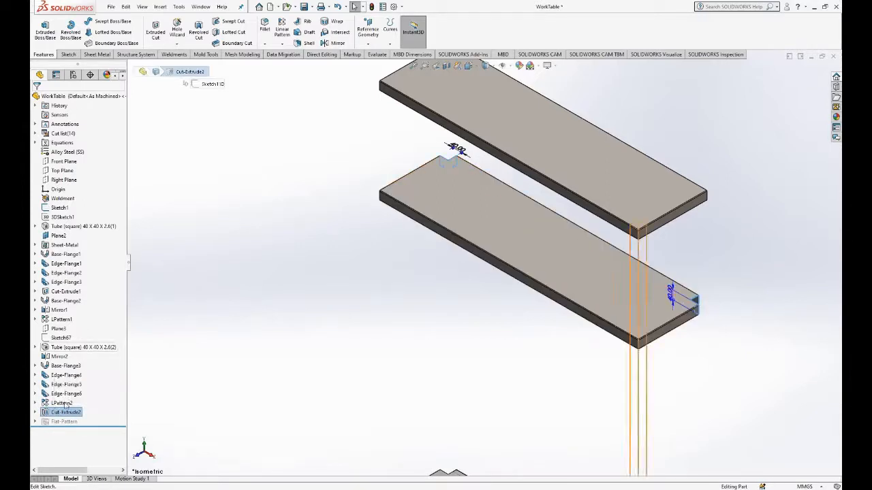
left_click(283, 44)
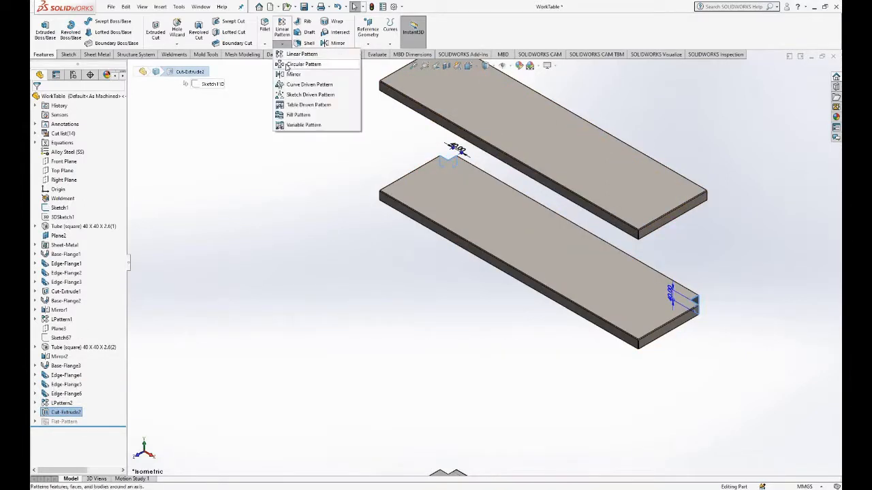
left_click(288, 56)
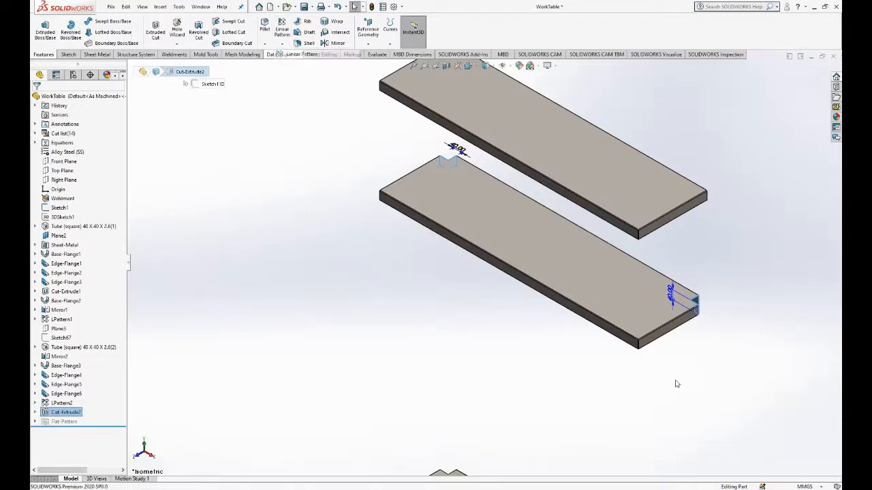
left_click(675, 326)
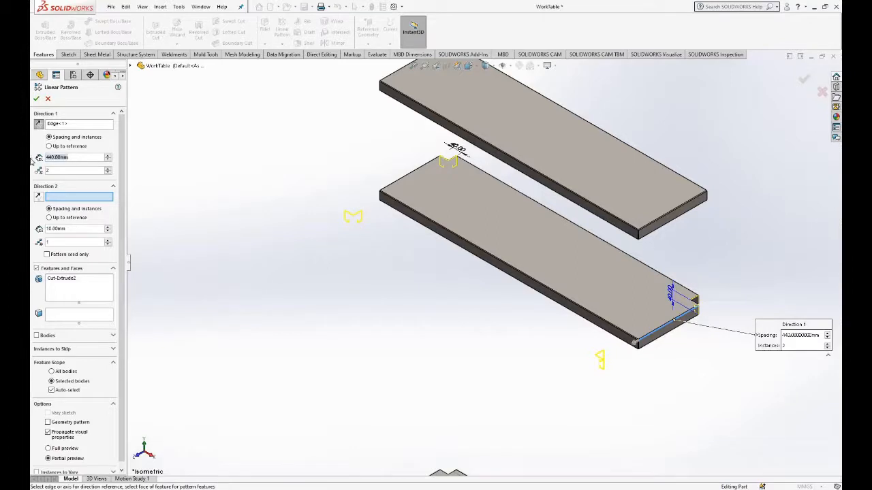
type("500")
key("Return")
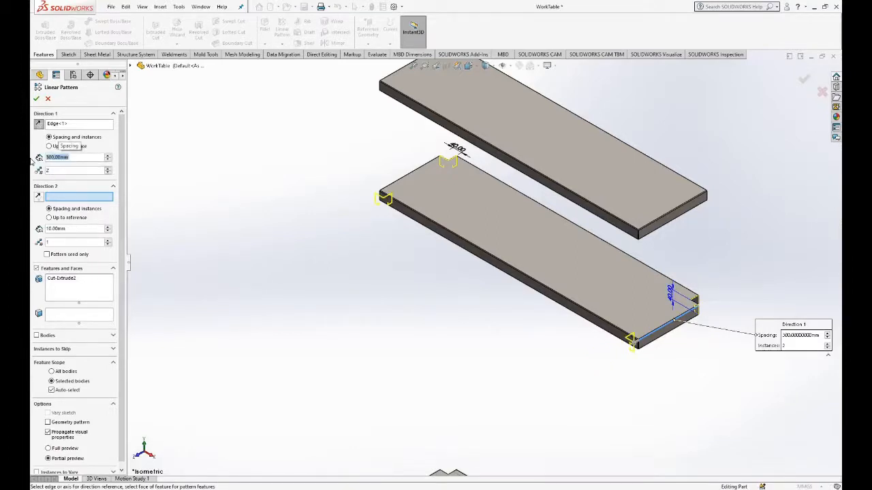
type("=")
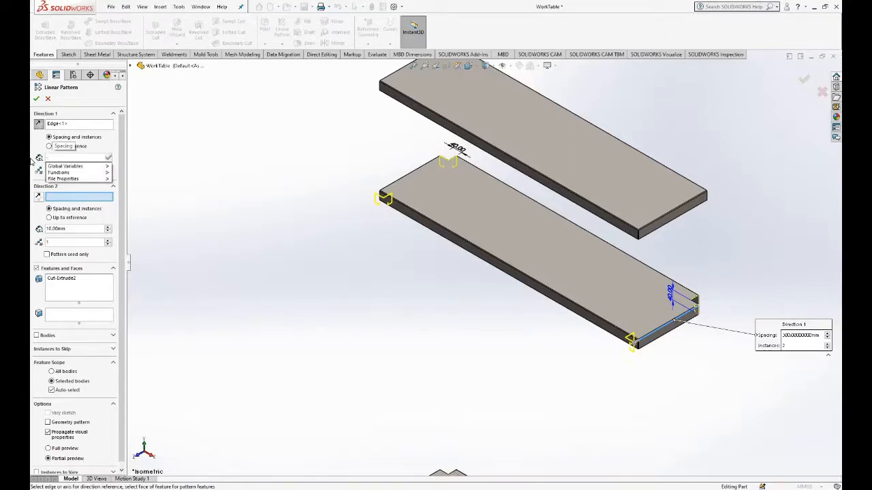
type("260")
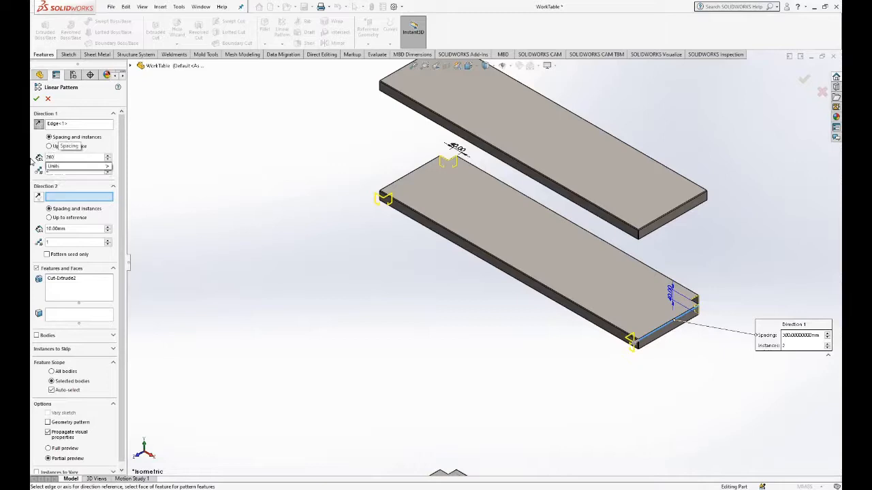
key("Return")
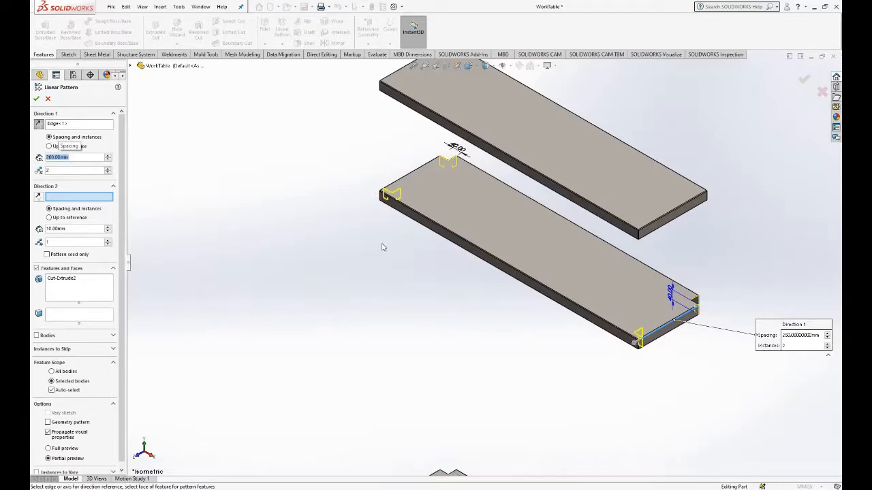
key("Escape")
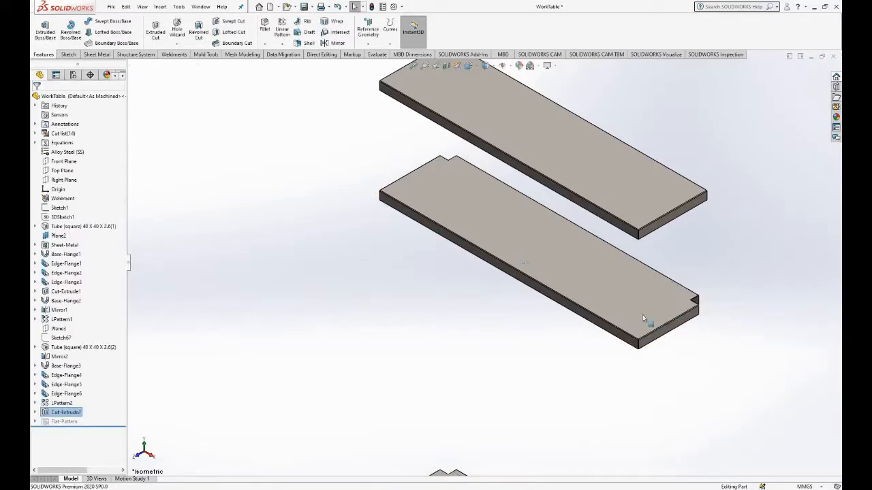
scroll(687, 343, "down", 2)
scroll(314, 140, "up", 3)
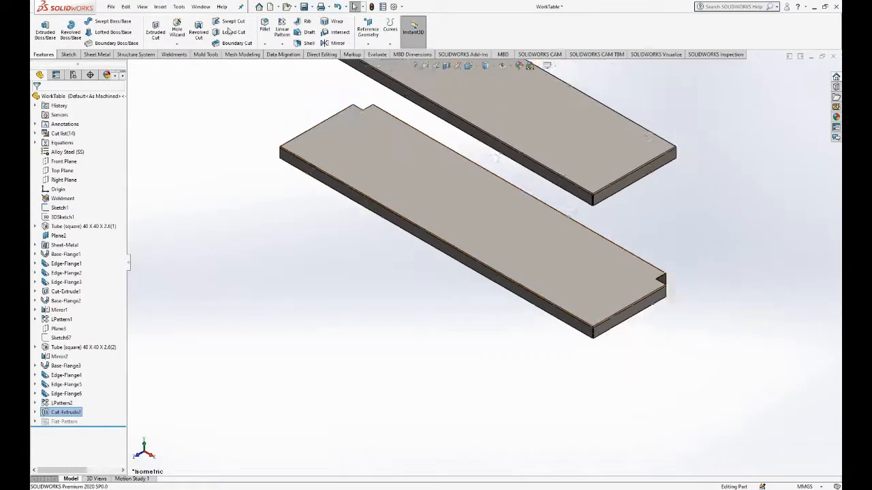
left_click(282, 42)
left_click(293, 74)
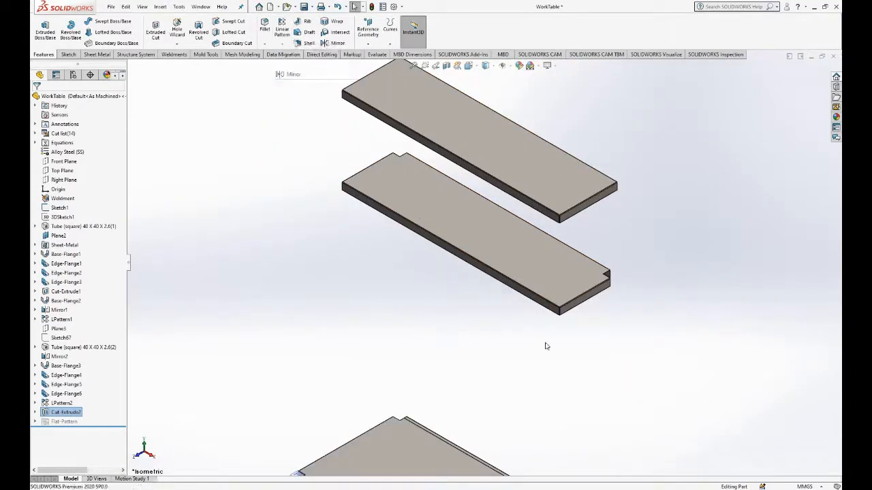
middle_click_drag(606, 317, 528, 304)
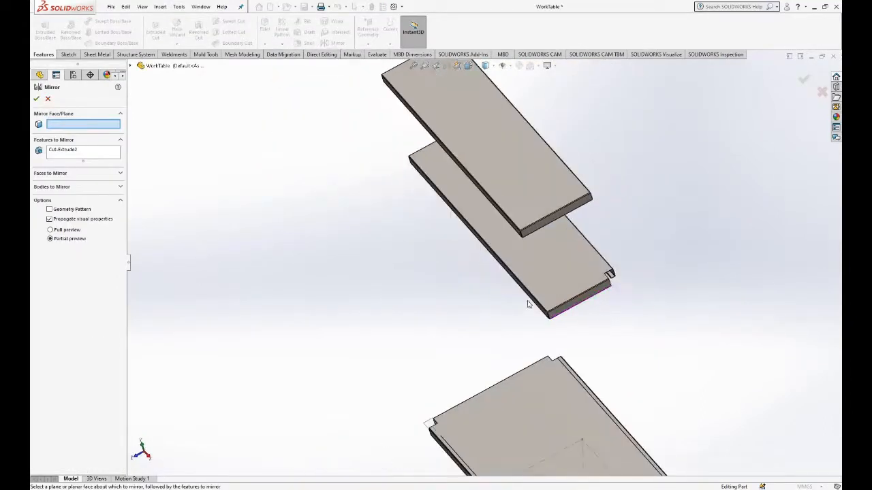
scroll(539, 318, "down", 3)
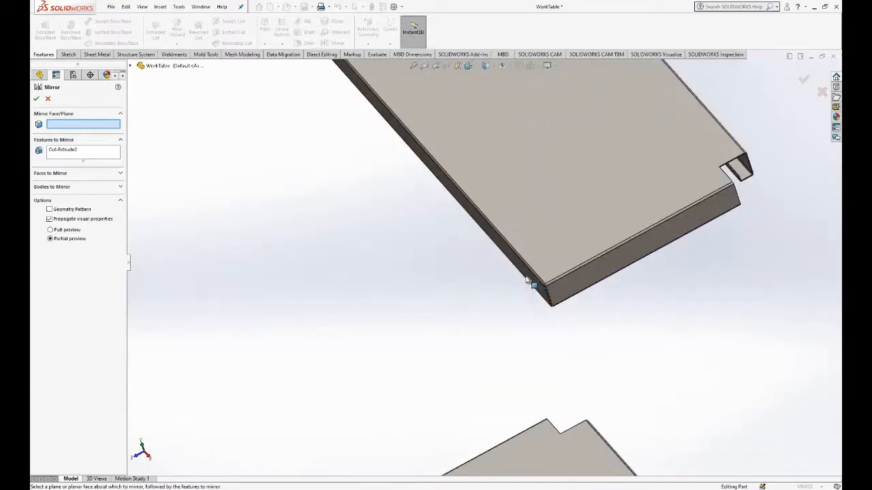
middle_click_drag(536, 266, 477, 249)
left_click(48, 99)
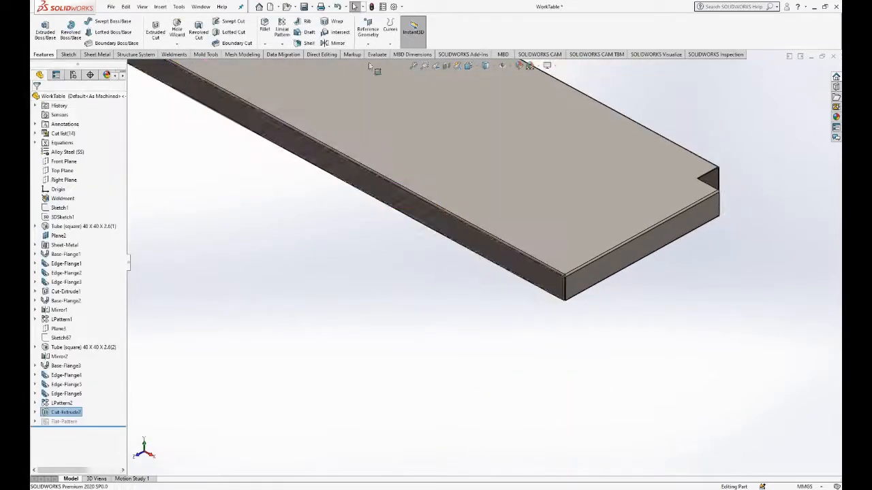
Step: Create a reference plane midway between the front and rear long side faces of the notched shelf
left_click(369, 43)
left_click(373, 53)
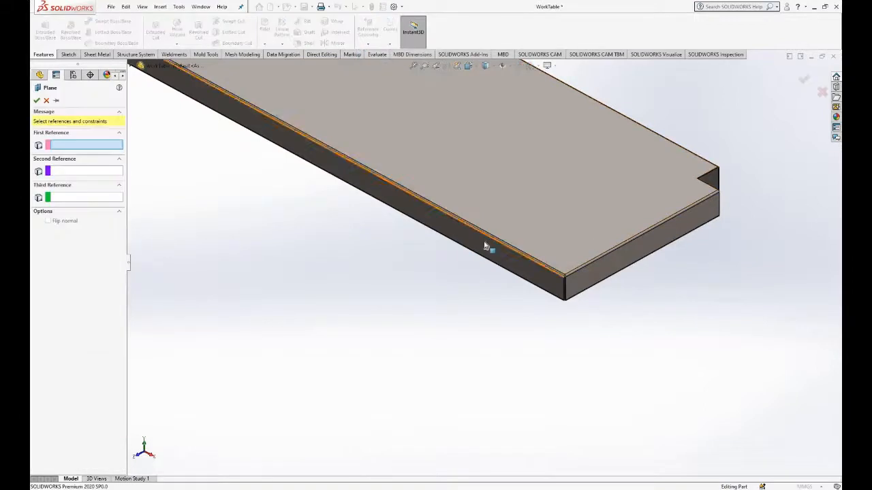
left_click(484, 241)
middle_click_drag(550, 316, 674, 173)
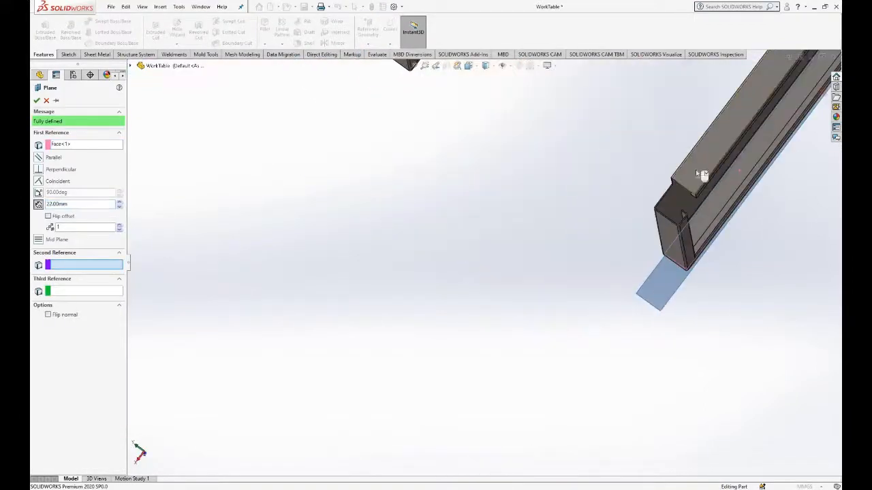
left_click(701, 176)
middle_click_drag(407, 303, 517, 303)
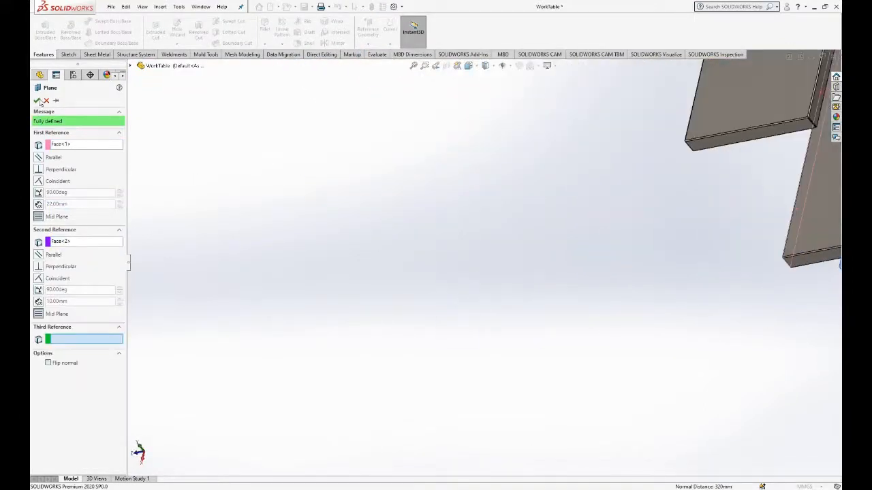
left_click(38, 101)
scroll(271, 264, "up", 6)
key("space")
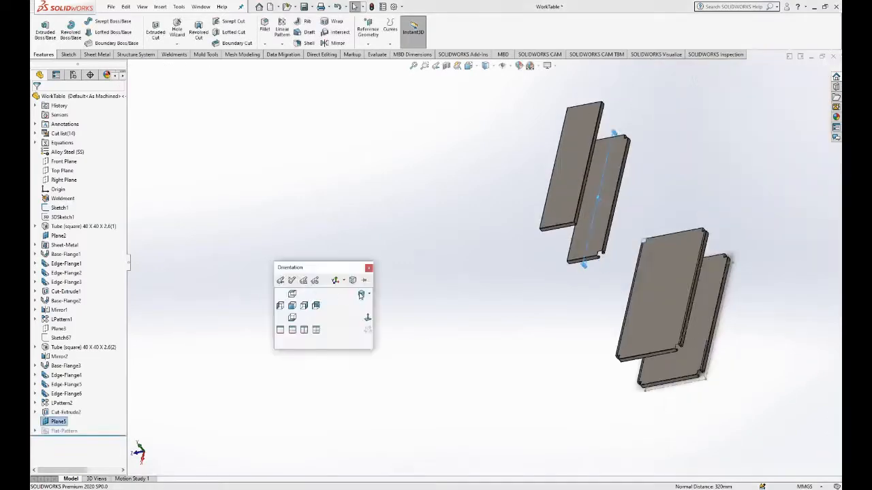
left_click(361, 295)
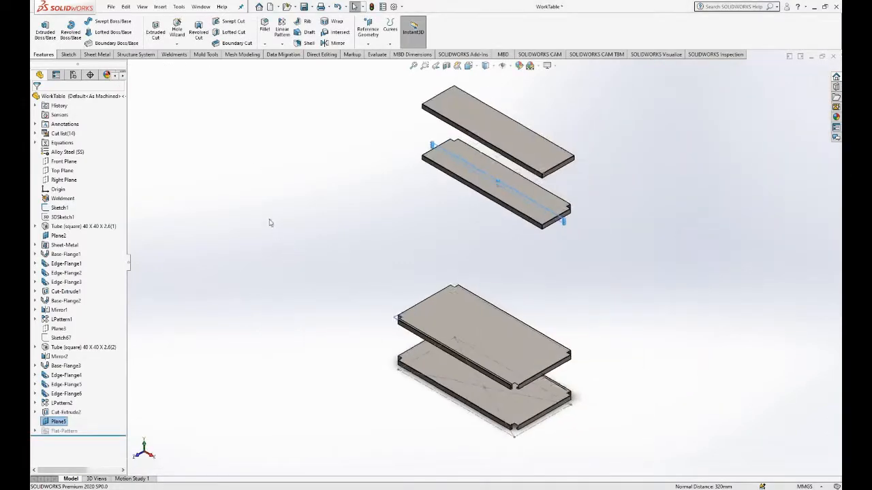
Step: Mirror the rear corner cuts about the new mid plane to the shelf's two front corners
left_click(328, 43)
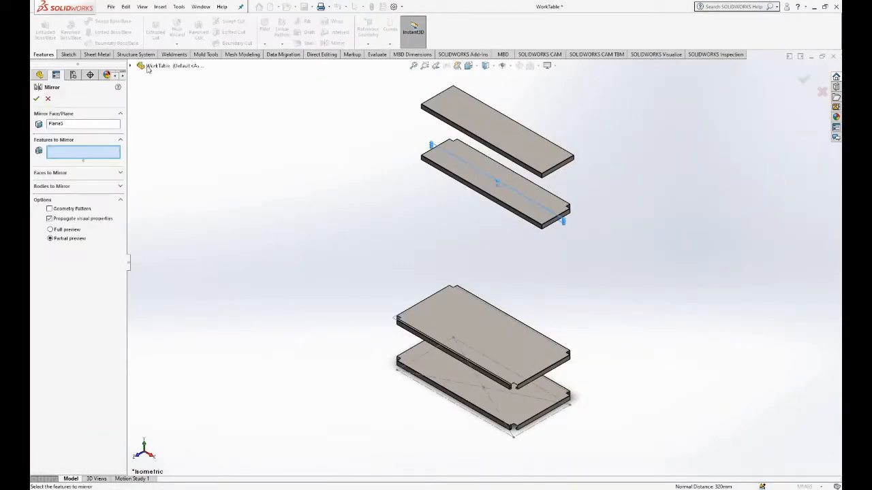
left_click(130, 66)
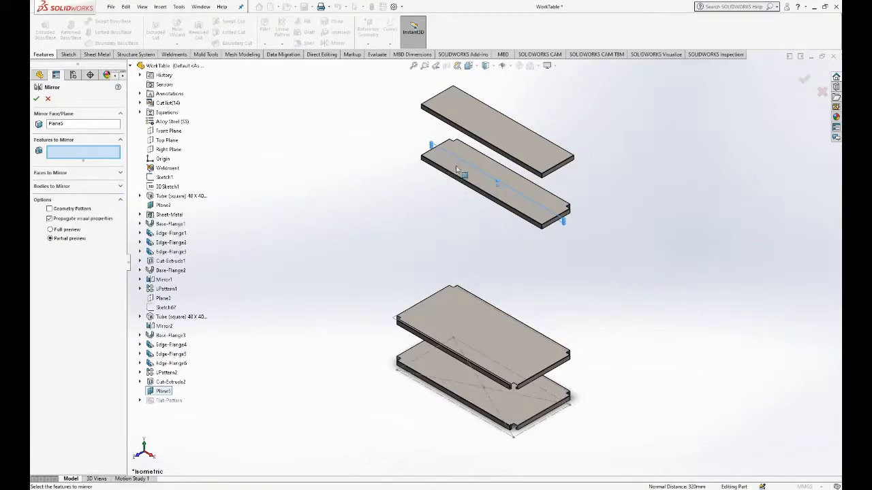
scroll(443, 153, "down", 5)
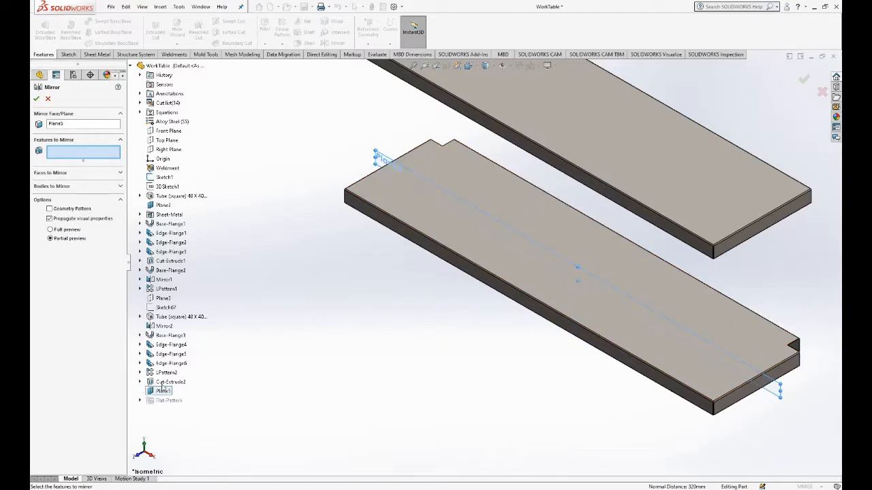
left_click(168, 382)
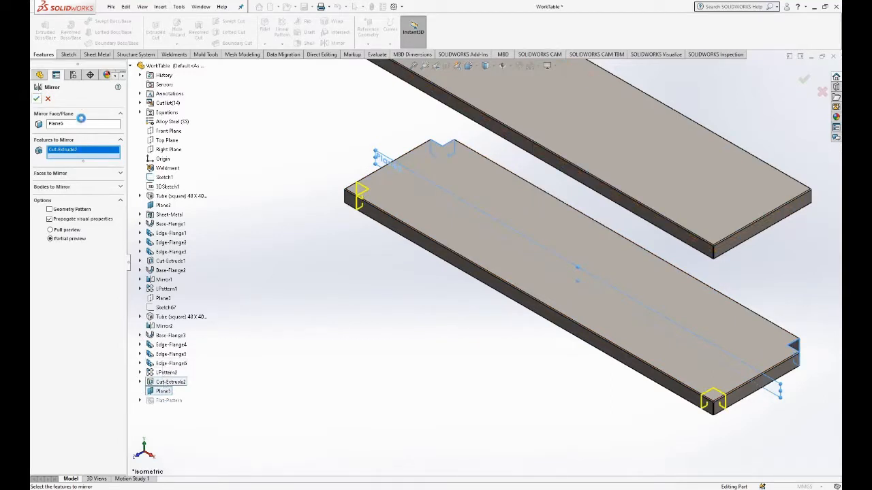
left_click(36, 98)
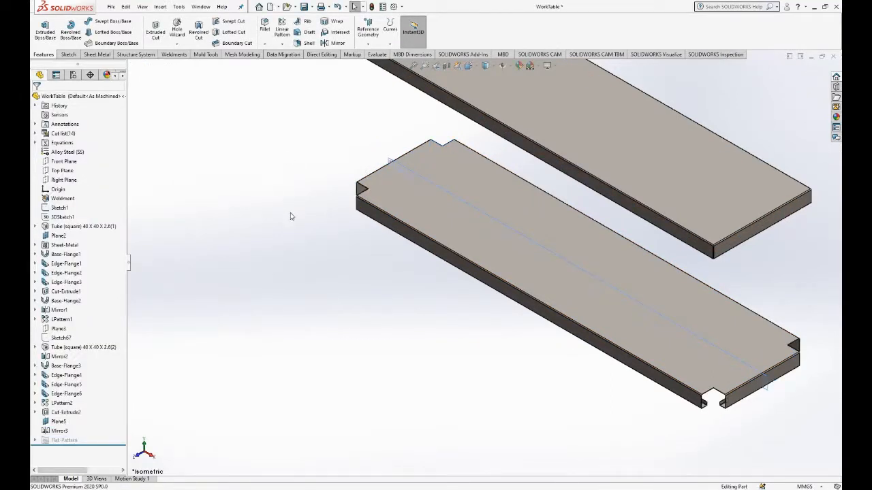
Step: Show all the hidden square-tube legs again, including the mirrored ones
scroll(571, 213, "up", 5)
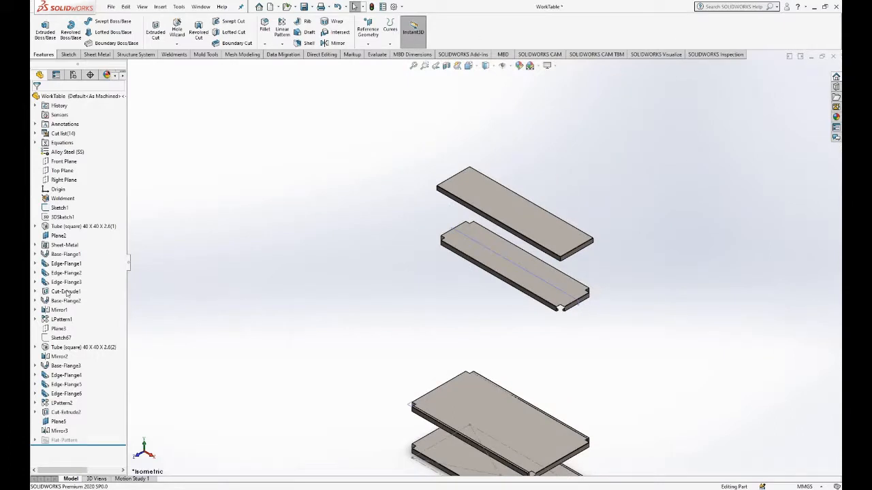
left_click(86, 226)
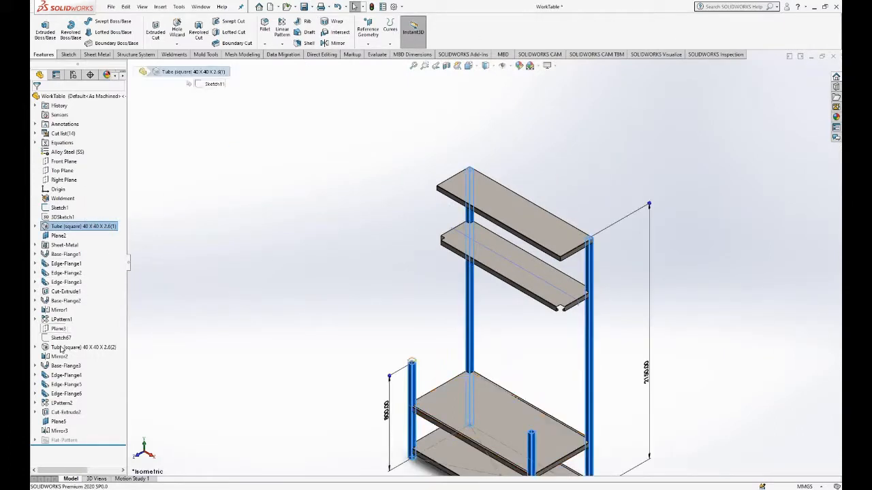
left_click(64, 348)
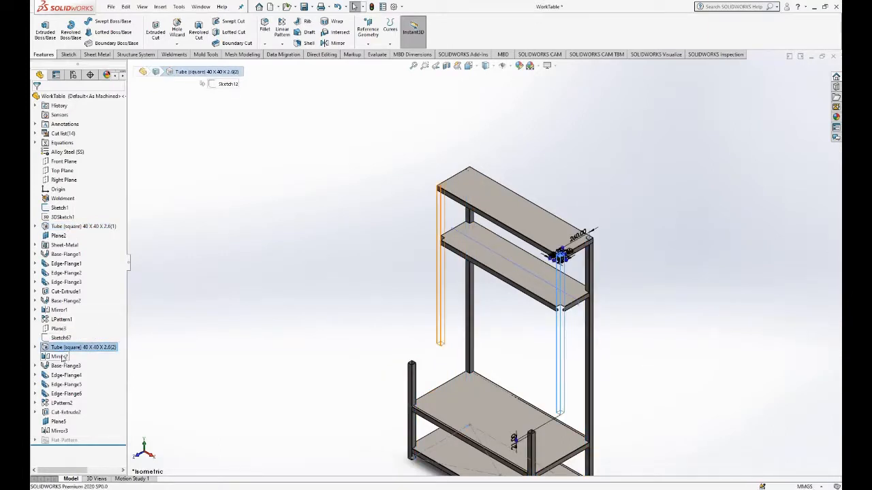
left_click(61, 358)
left_click(228, 226)
scroll(484, 262, "up", 4)
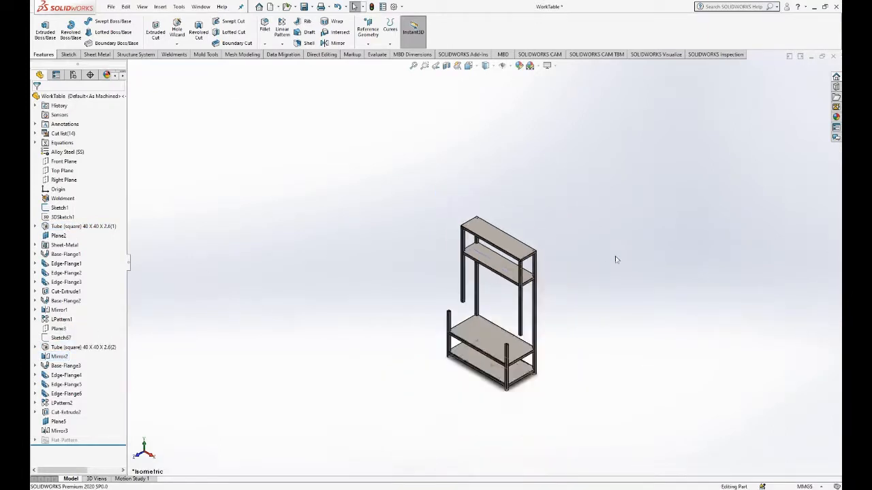
scroll(542, 313, "down", 2)
scroll(459, 246, "down", 3)
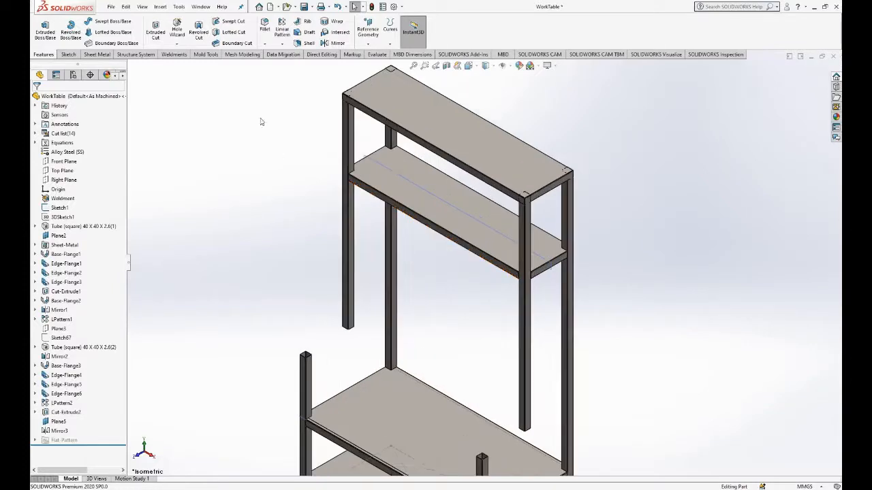
left_click(281, 30)
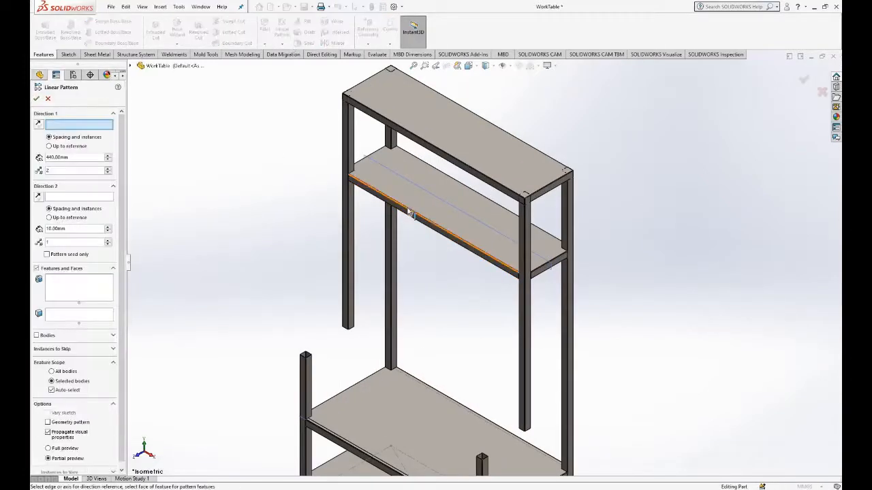
left_click(414, 201)
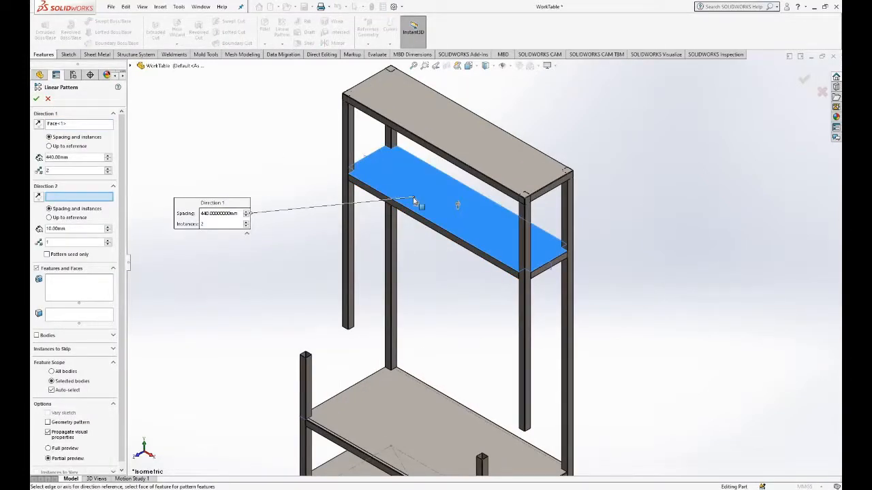
key("Escape")
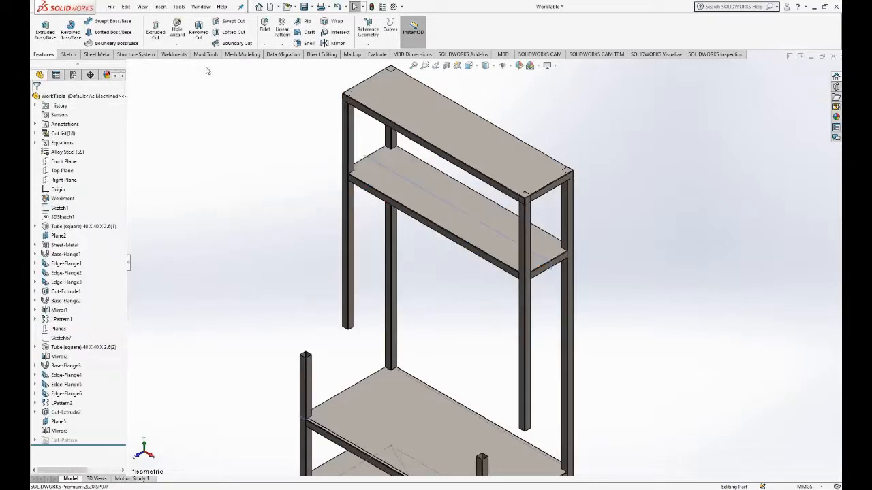
Step: Linear-pattern the notched shelf body down along a vertical leg edge with 2 instances at 540 mm spacing, and return to the isometric view
left_click(281, 31)
left_click(348, 196)
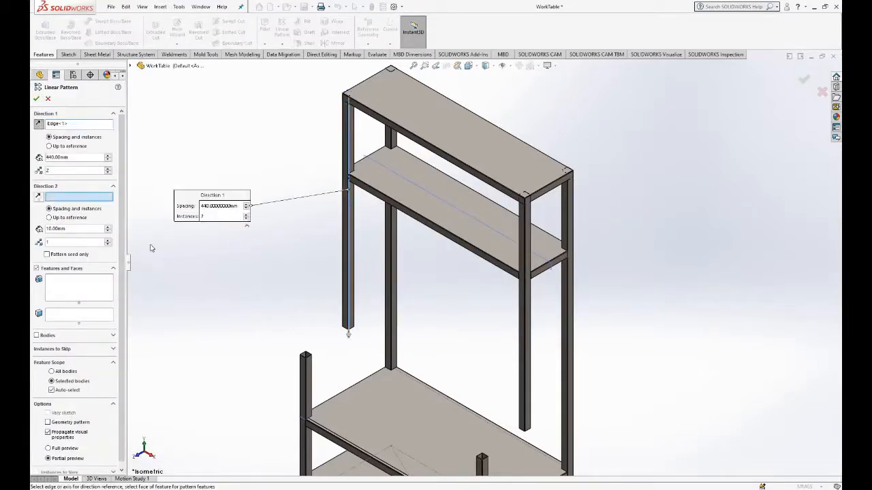
left_click(38, 336)
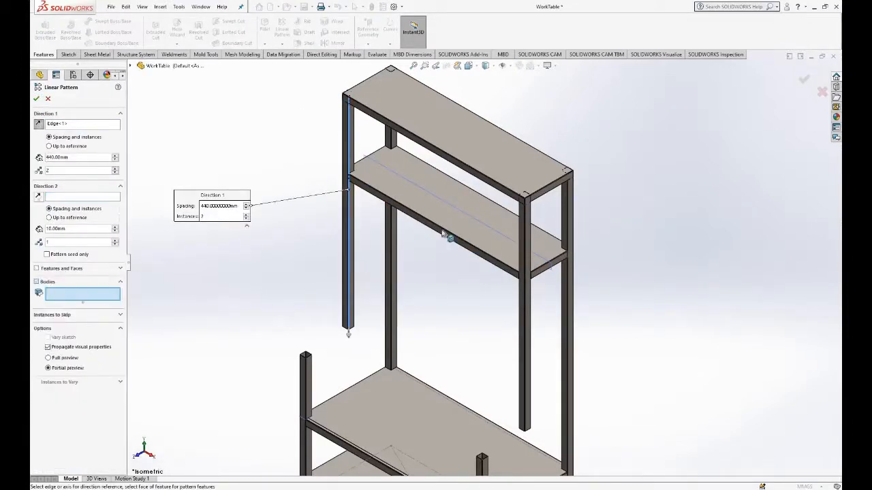
left_click(450, 232)
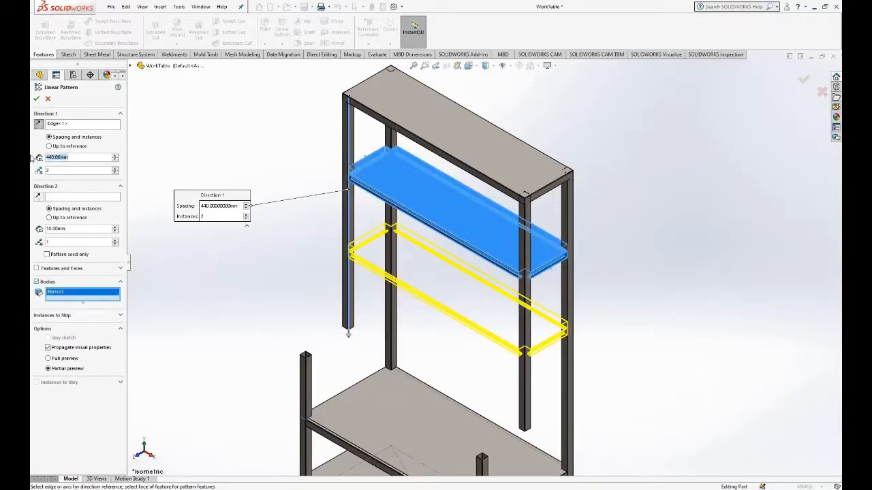
type("540")
key("Return")
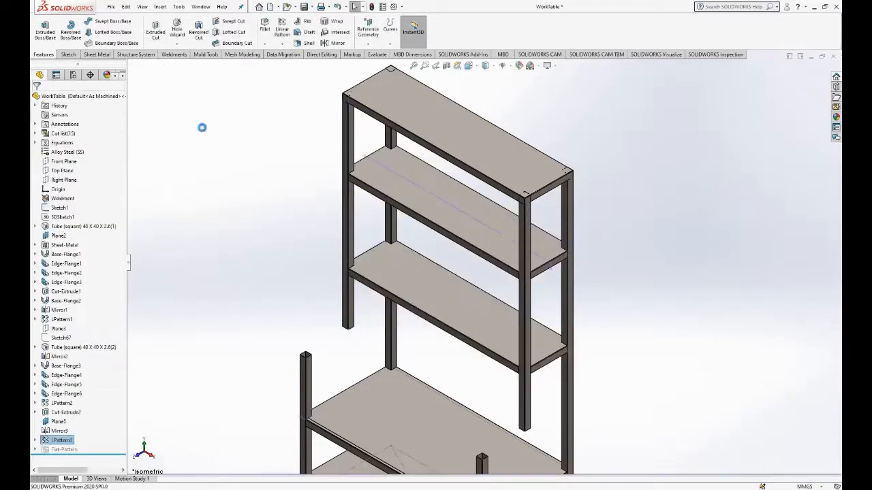
key("space")
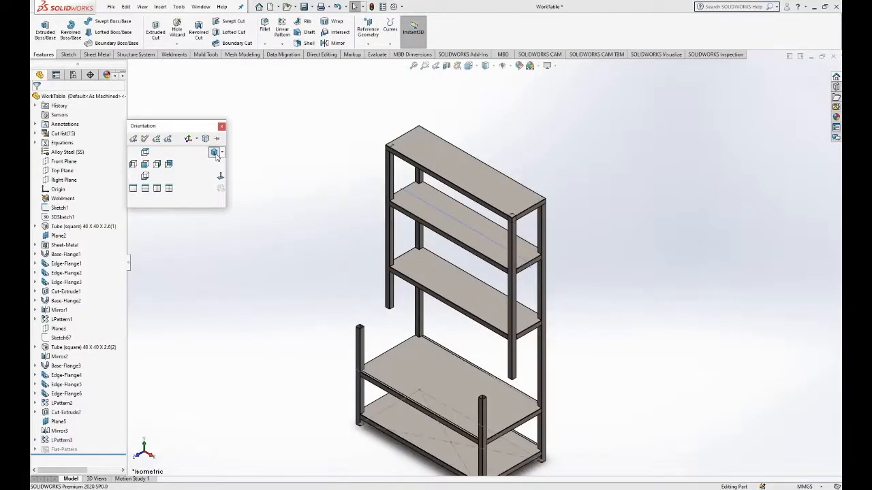
left_click(215, 153)
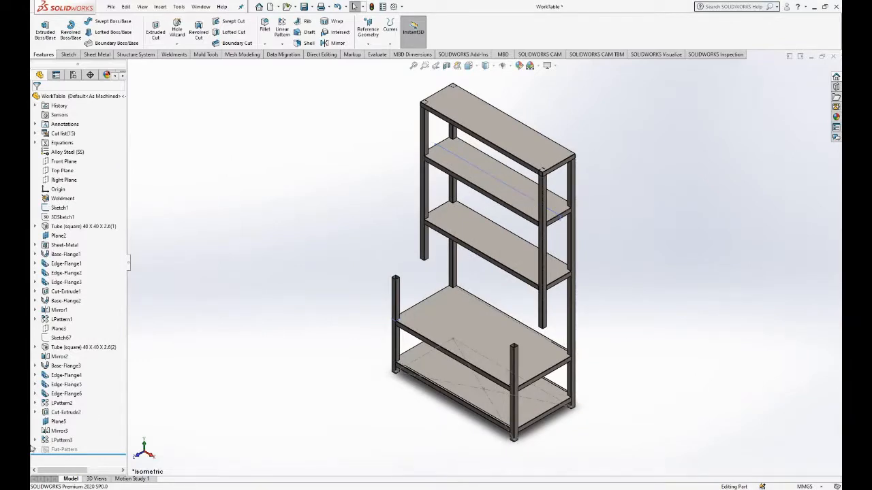
Step: Delete the linear pattern that copies the notched shelf at 540 mm spacing
right_click(60, 440)
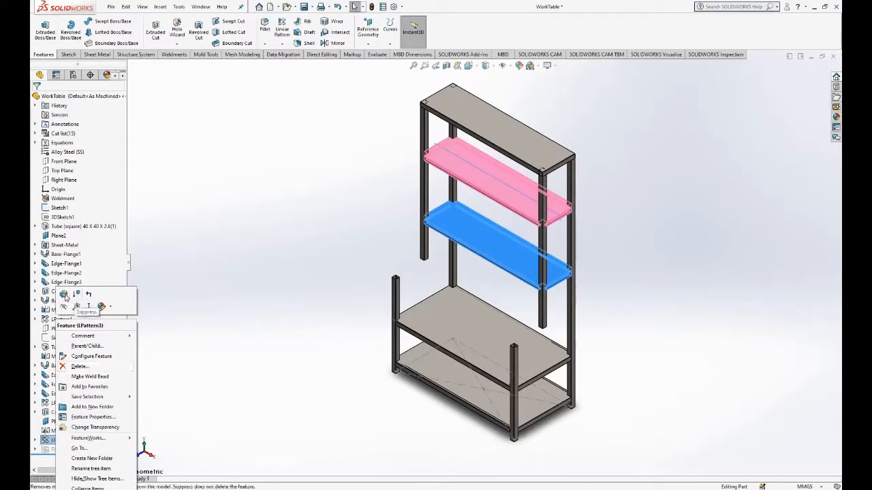
left_click(214, 307)
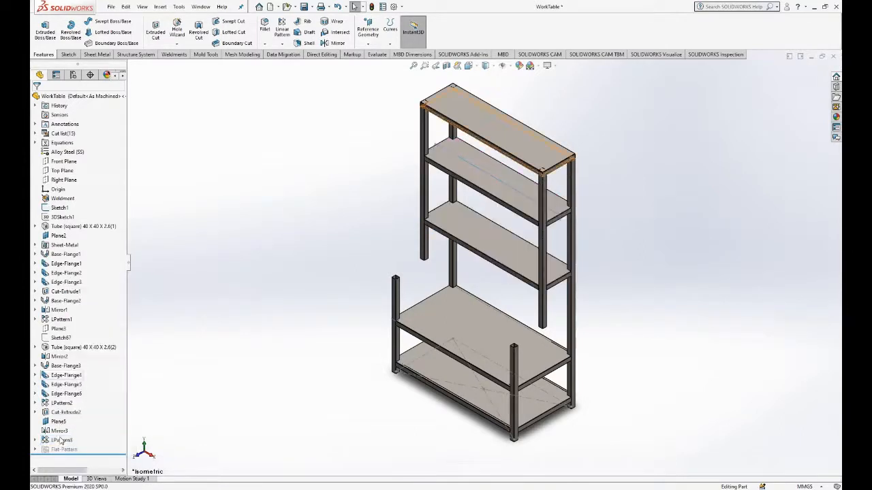
right_click(66, 437)
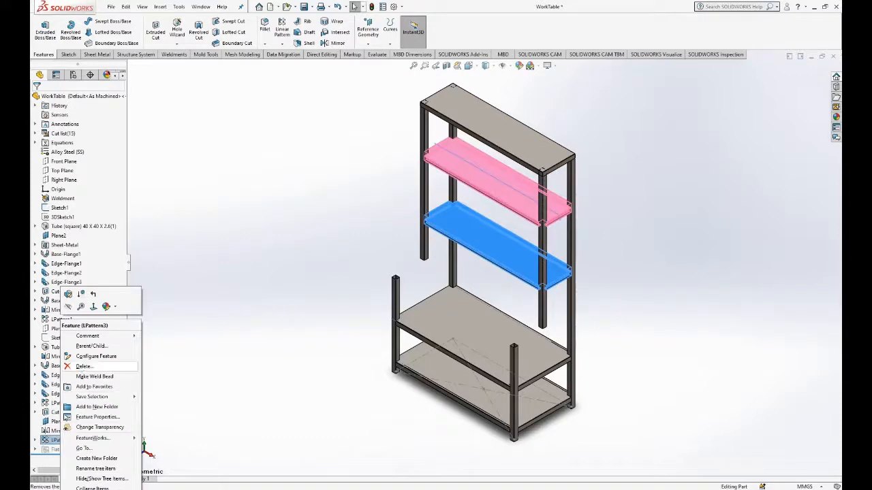
left_click(77, 370)
left_click(486, 208)
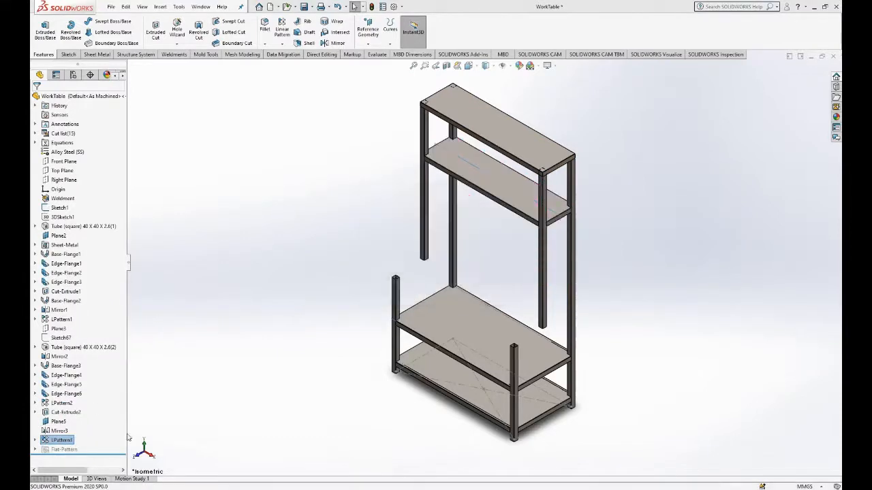
right_click(62, 433)
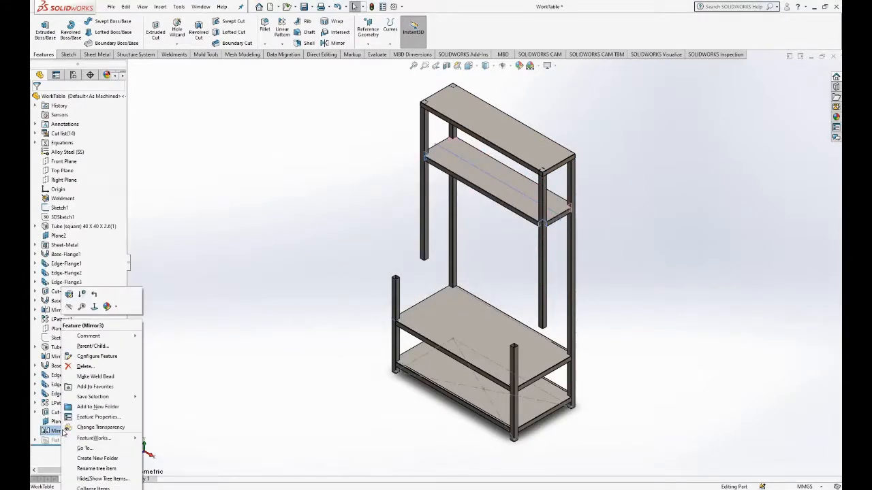
left_click(243, 409)
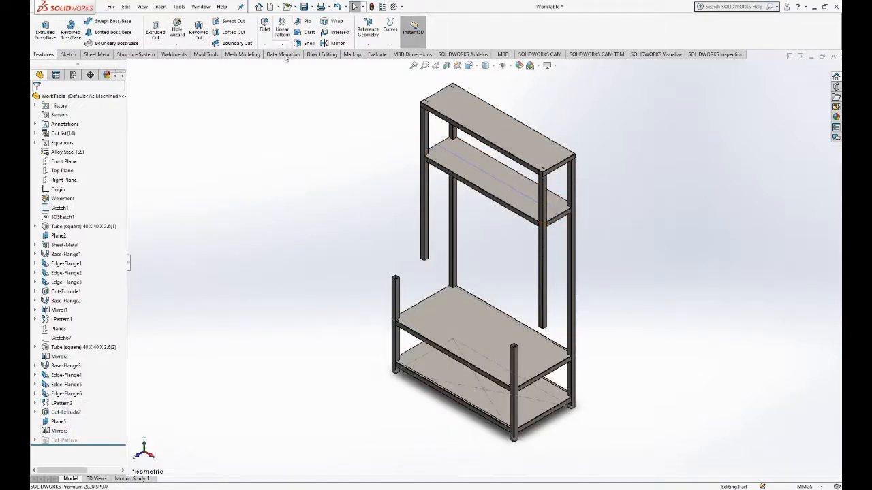
Step: Linear-pattern the notched shelf body down along the vertical leg edge with 2 instances at 440 mm spacing
left_click(282, 43)
left_click(295, 54)
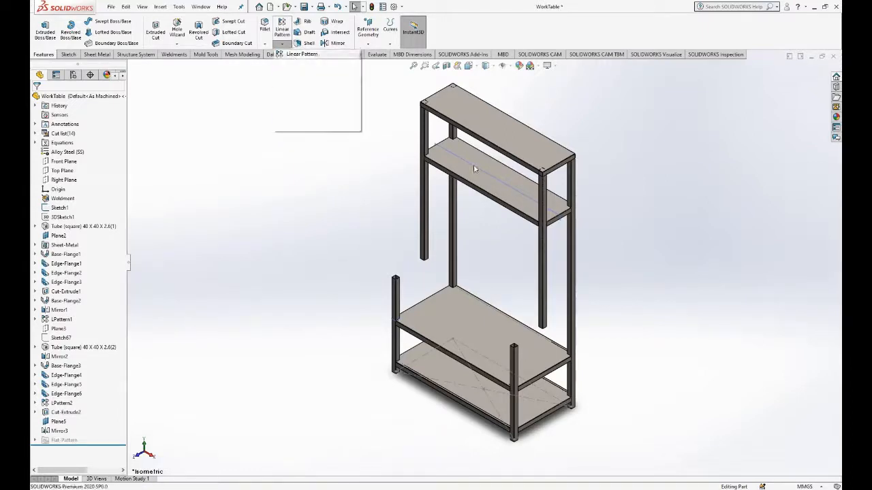
left_click(425, 156)
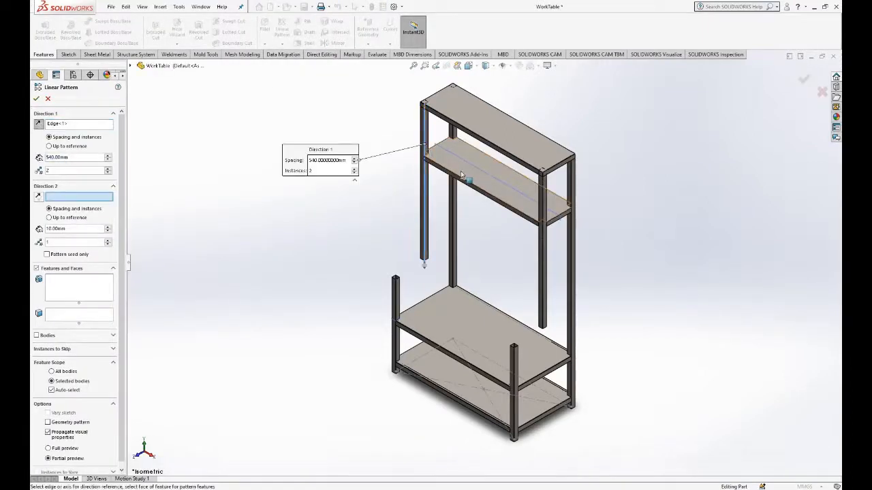
left_click(51, 337)
left_click(468, 167)
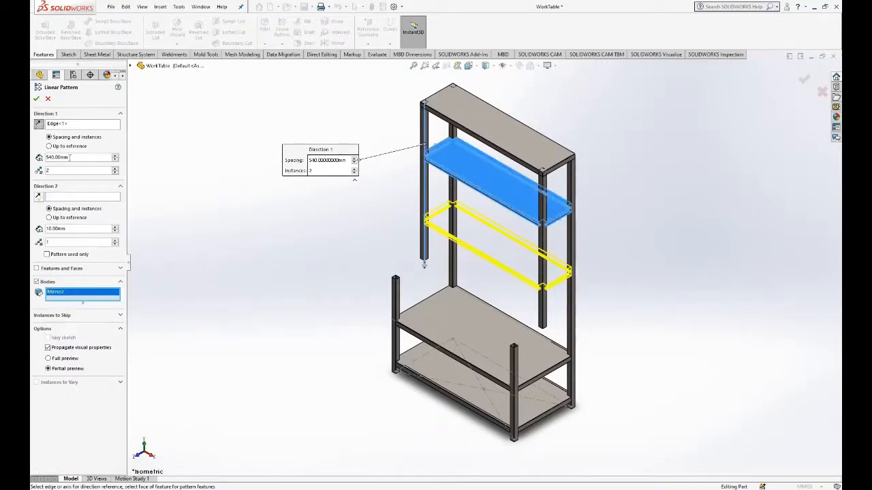
type("440")
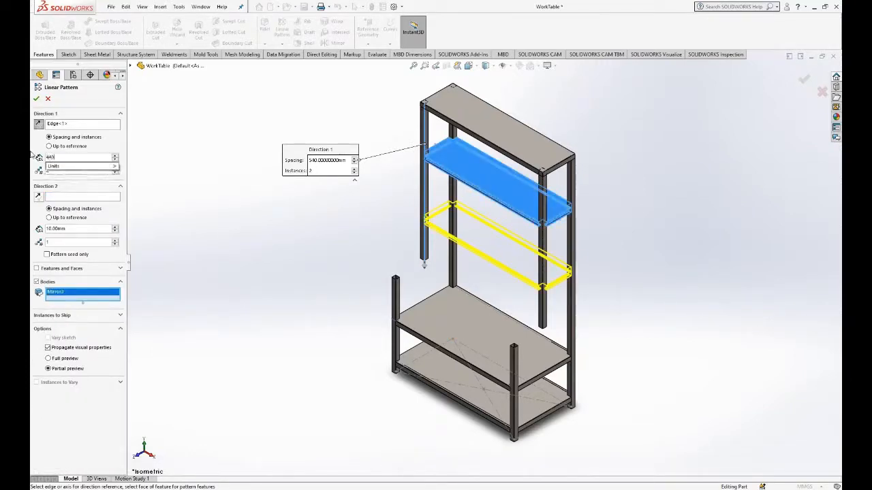
key("Return")
left_click(37, 99)
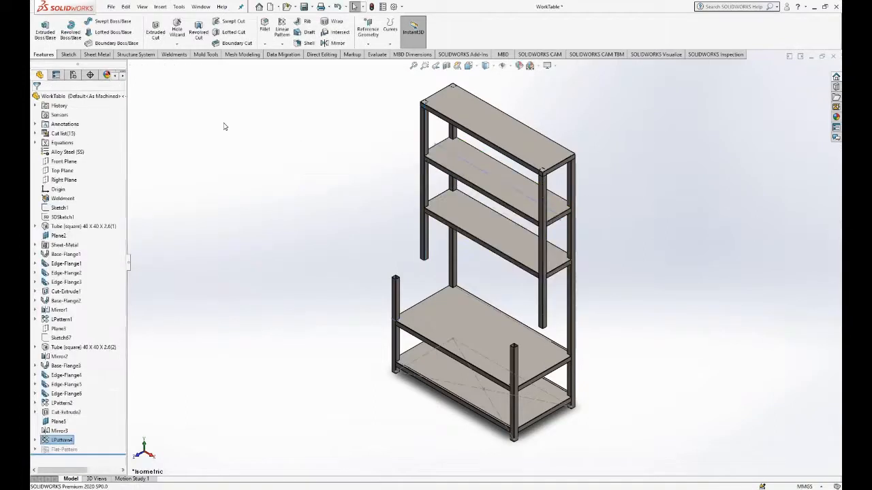
Step: Close the WorkTable part with its changes saved and set the table assembly to the isometric view
key("ctrl+w")
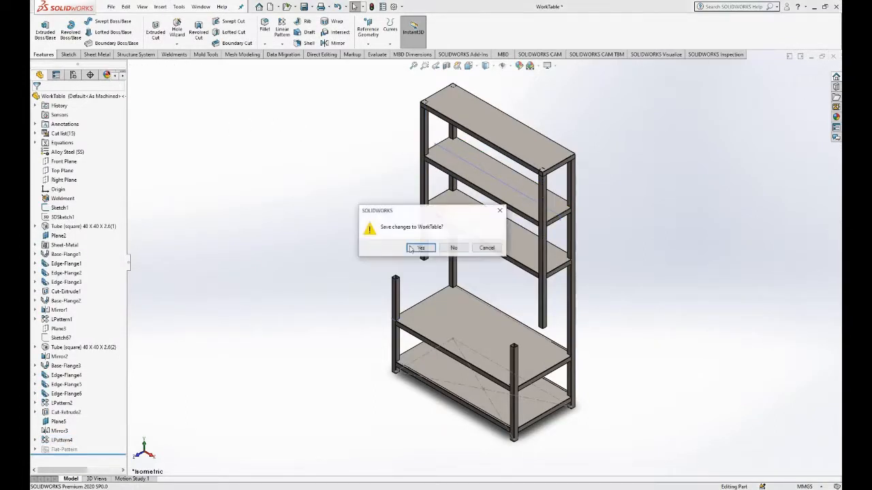
left_click(415, 250)
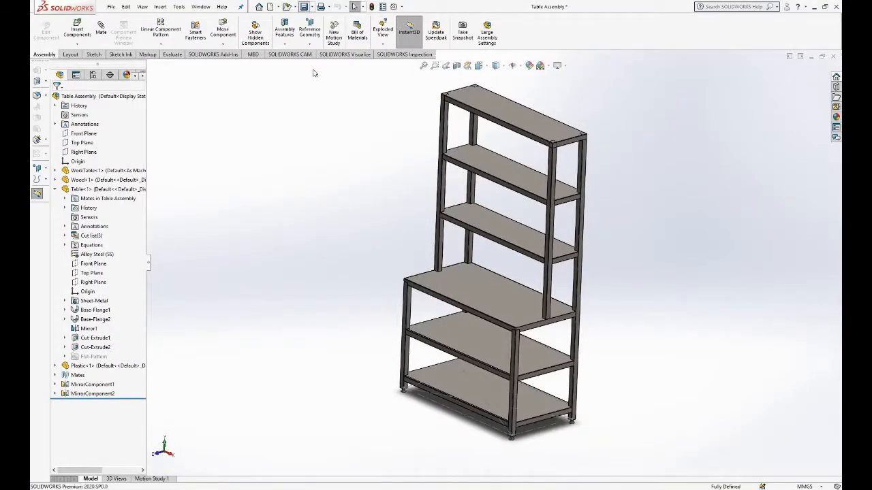
key("space")
left_click(483, 192)
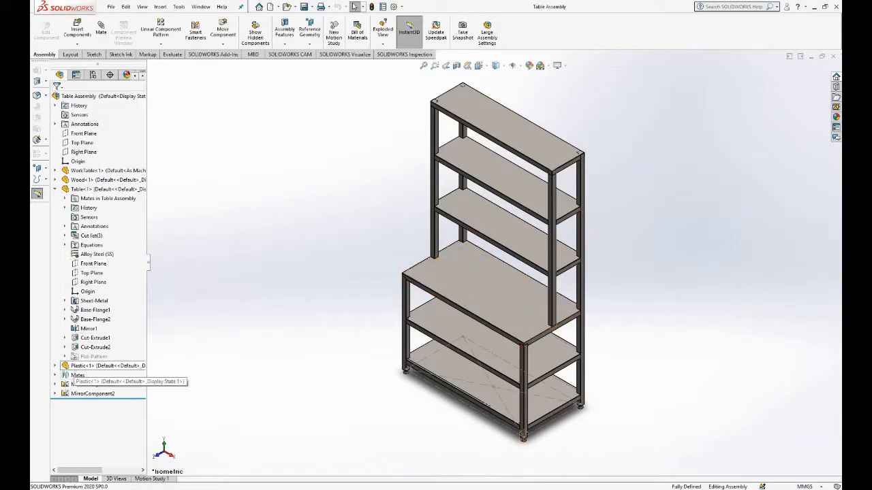
Step: Hide Sketch1 of the WorkTable component in the assembly and collapse the expanded component trees
left_click(55, 179)
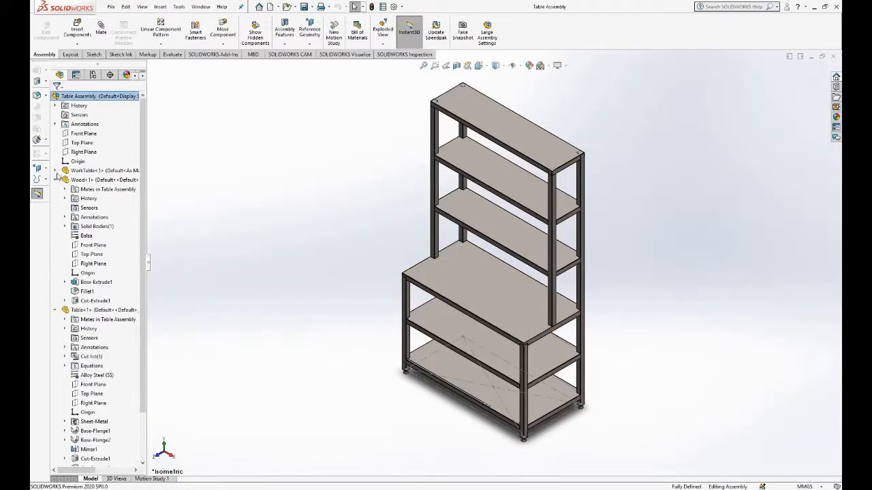
left_click(56, 171)
left_click(84, 218)
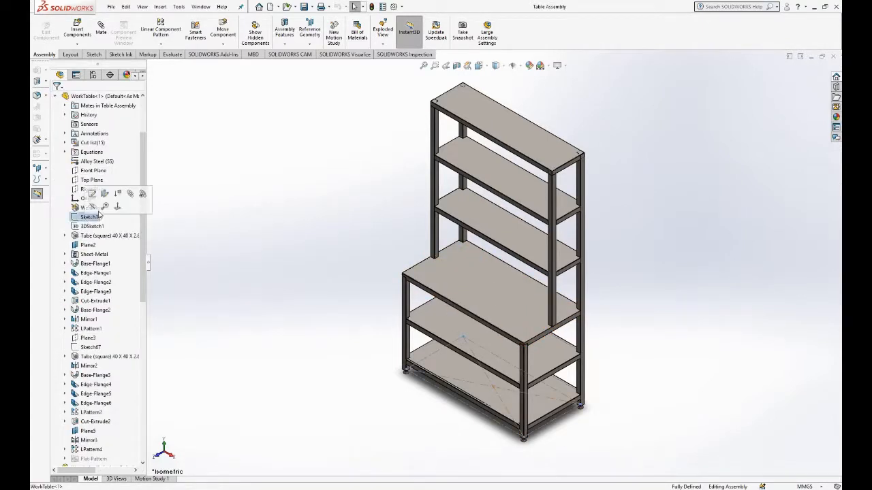
left_click(108, 205)
key("z")
key("z")
key("z")
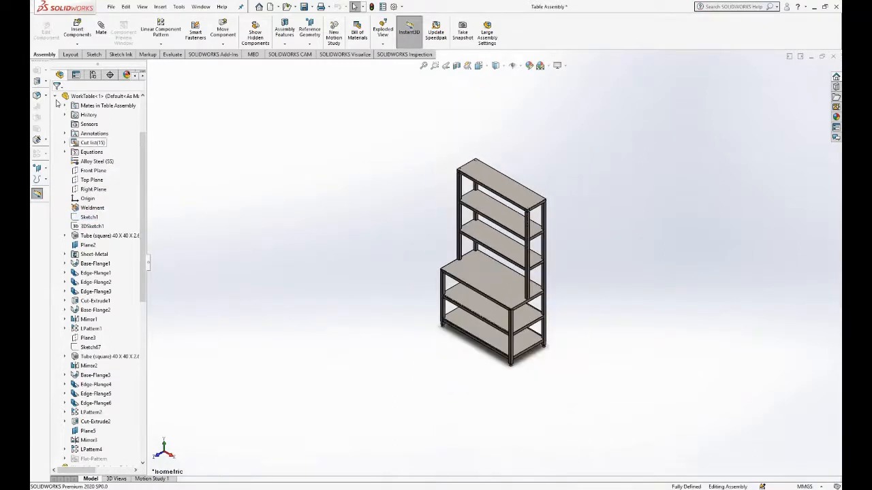
scroll(54, 102, "up", 3)
left_click(56, 170)
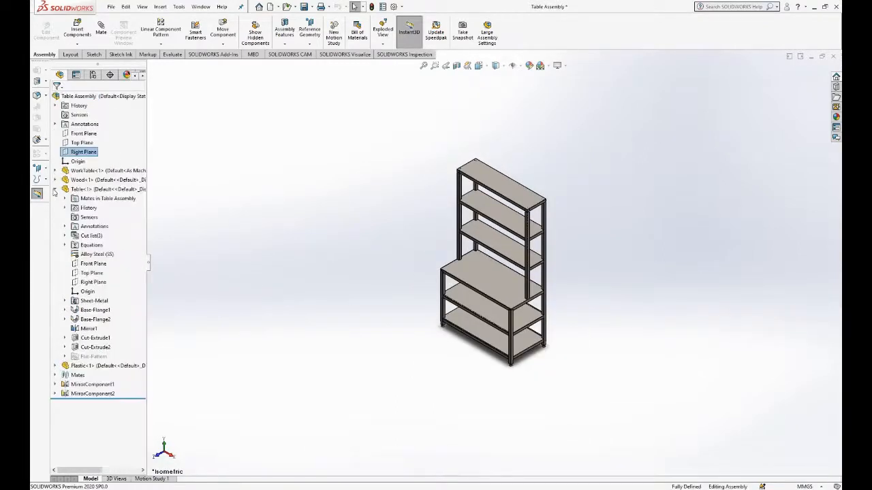
left_click(55, 190)
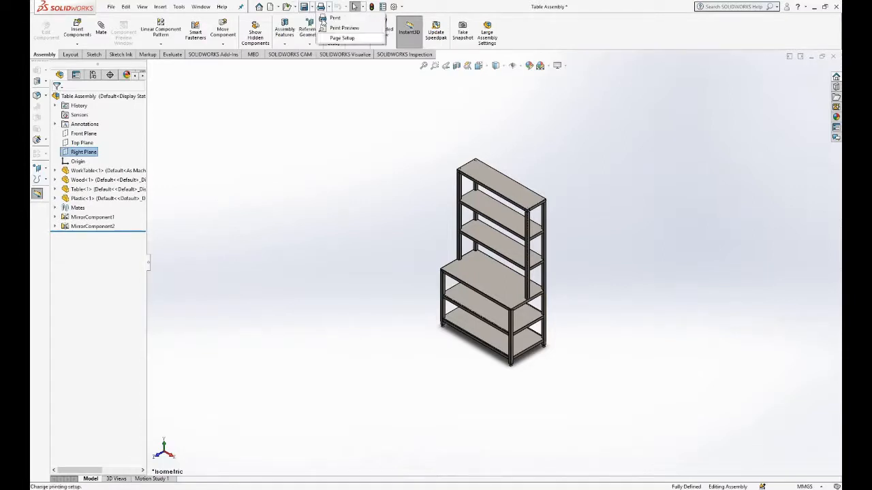
Step: Save the table assembly as a 3D XML file in the Table folder under the name Table Assembly
left_click(314, 7)
left_click(317, 29)
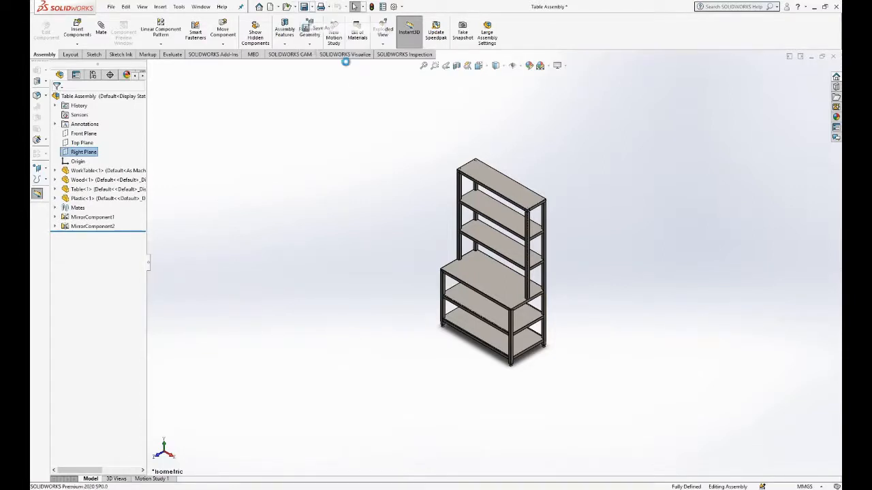
left_click(312, 234)
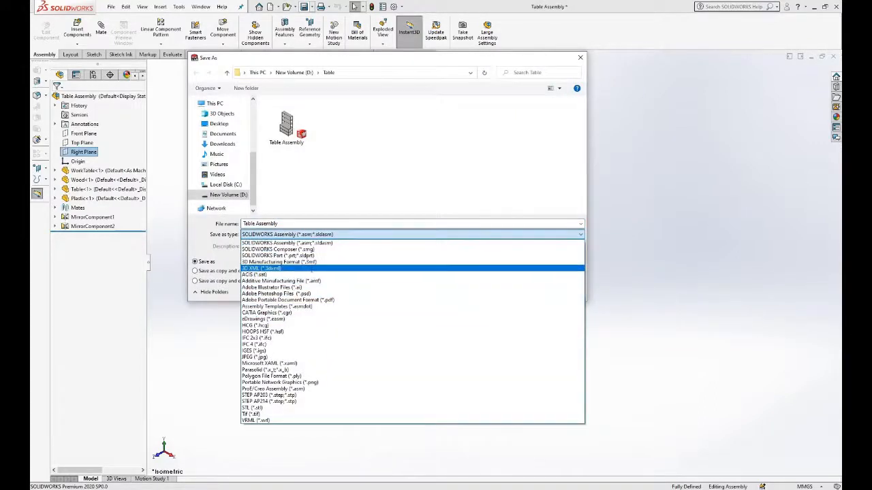
left_click(312, 269)
left_click(517, 291)
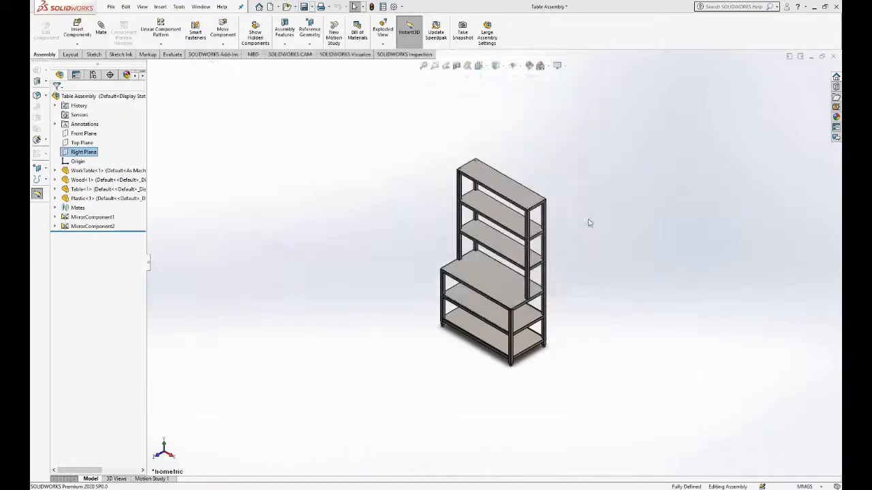
Step: Minimize the SOLIDWORKS and AutoCAD windows and launch KeyShot 9 from the desktop
left_click(817, 8)
left_click(796, 8)
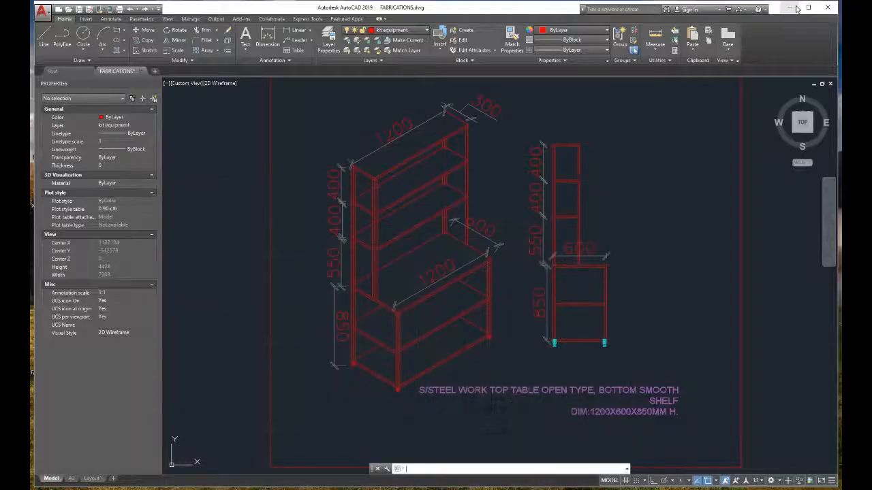
left_click(792, 8)
left_click(81, 15)
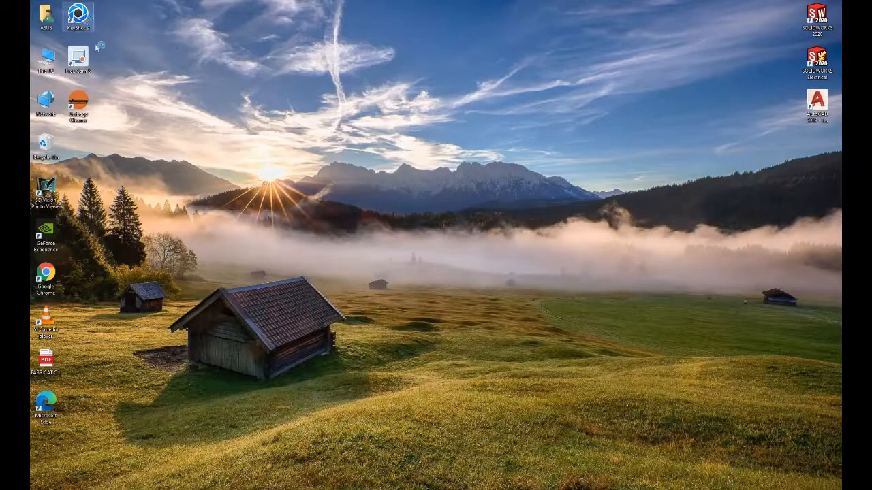
left_click(135, 124)
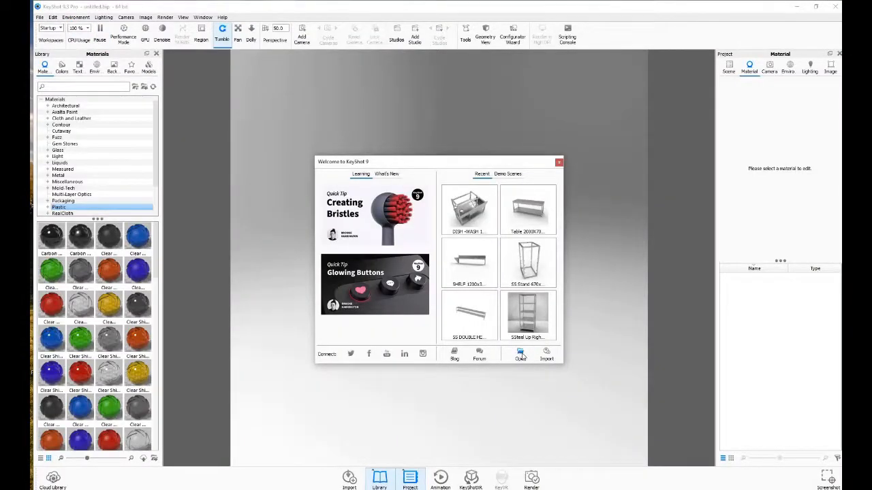
Step: Open Table Assembly.3DXML from the Table folder on drive D and import it with the default import settings
left_click(520, 354)
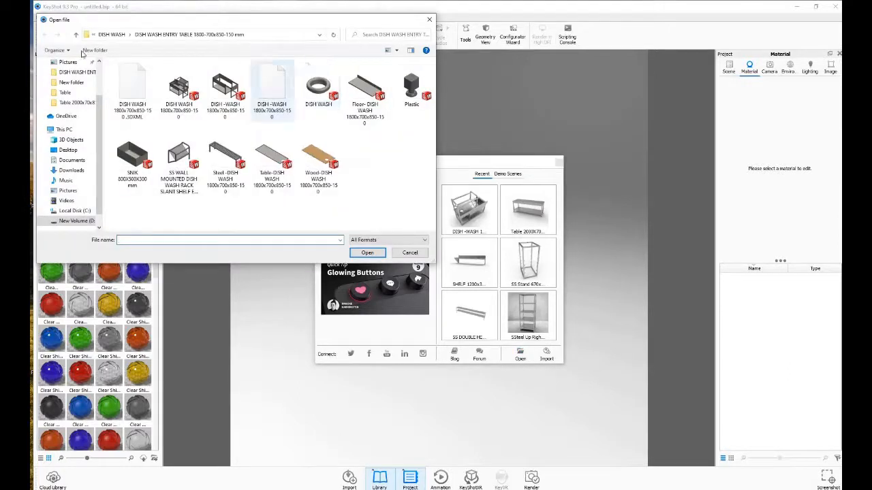
left_click(75, 221)
double_click(140, 120)
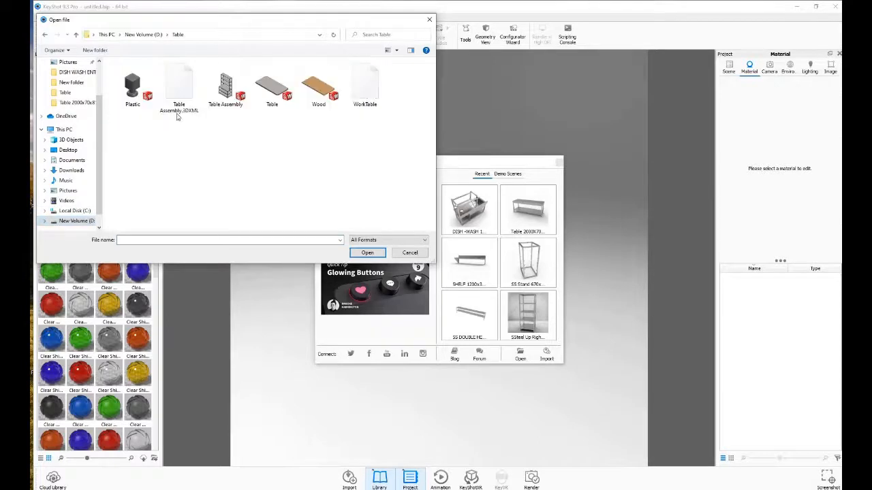
left_click(226, 87)
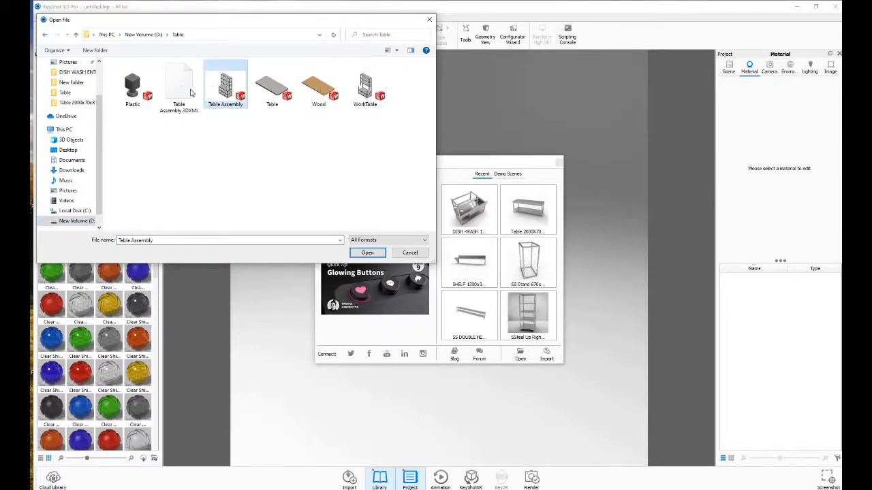
left_click(179, 87)
left_click(367, 252)
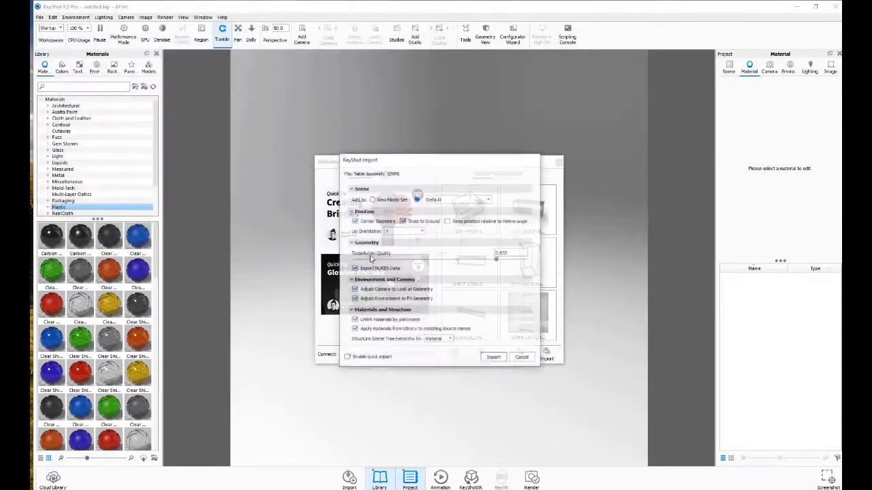
left_click(493, 358)
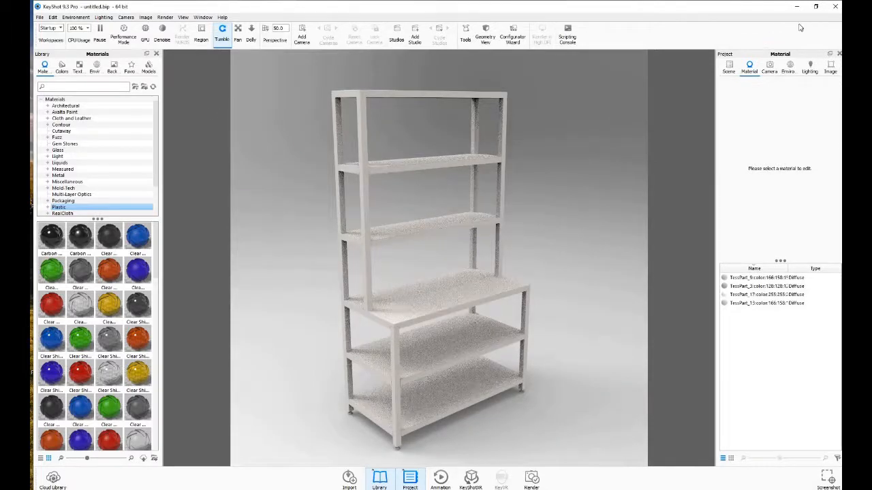
left_click(815, 7)
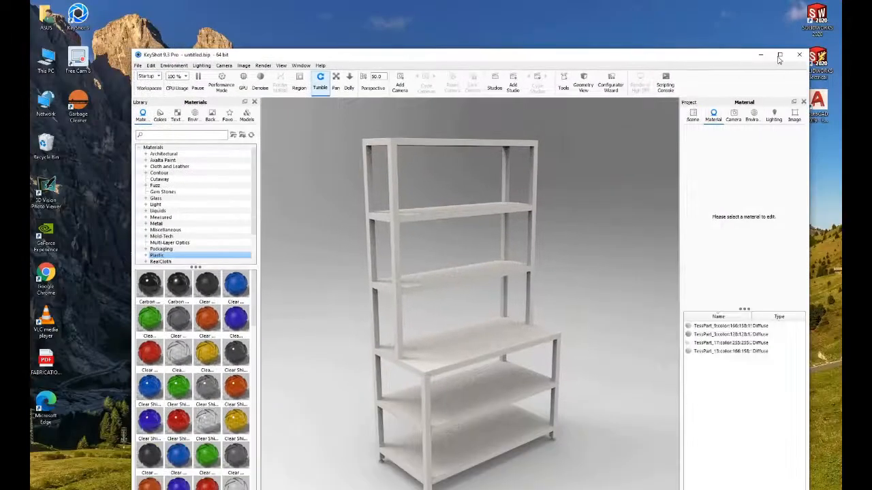
left_click(779, 54)
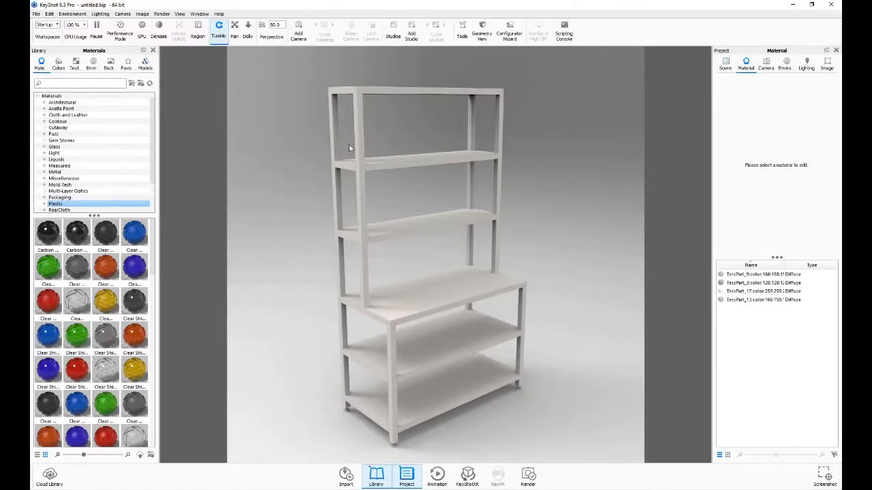
left_click_drag(349, 147, 341, 157)
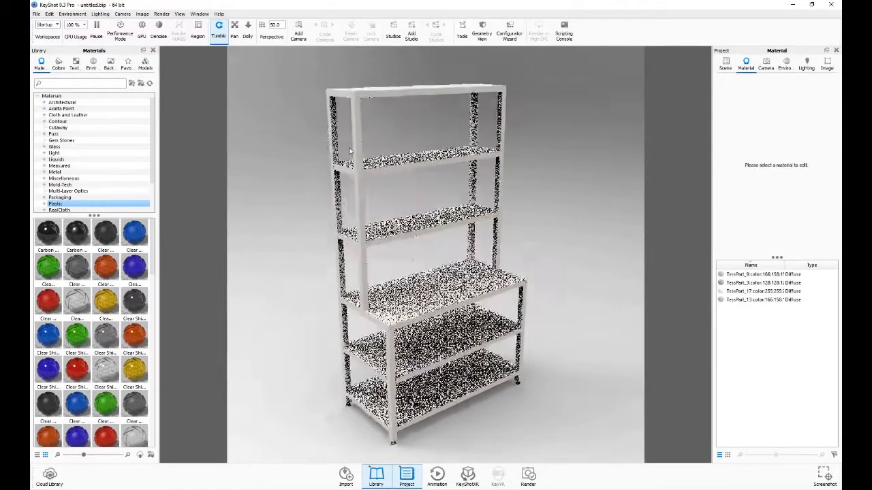
Step: Change the scene environment to a plain white background with a darker contact shadow under the table
left_click(100, 13)
left_click(72, 22)
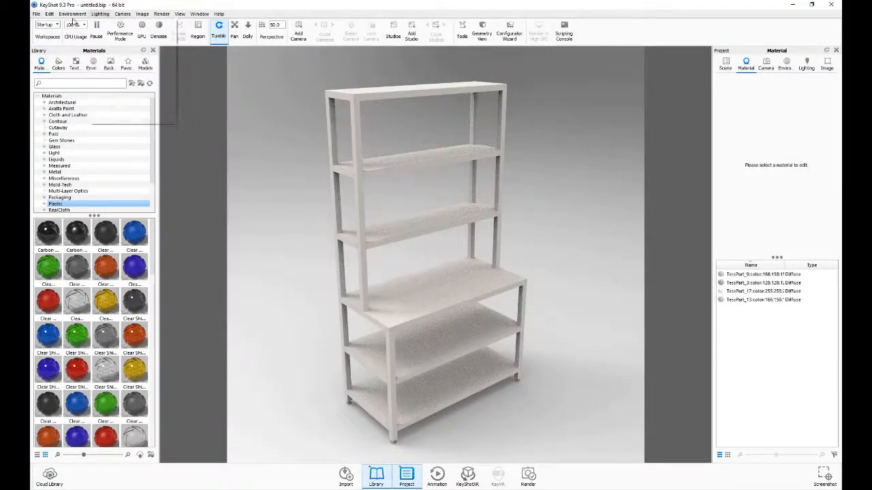
left_click(72, 14)
left_click(82, 17)
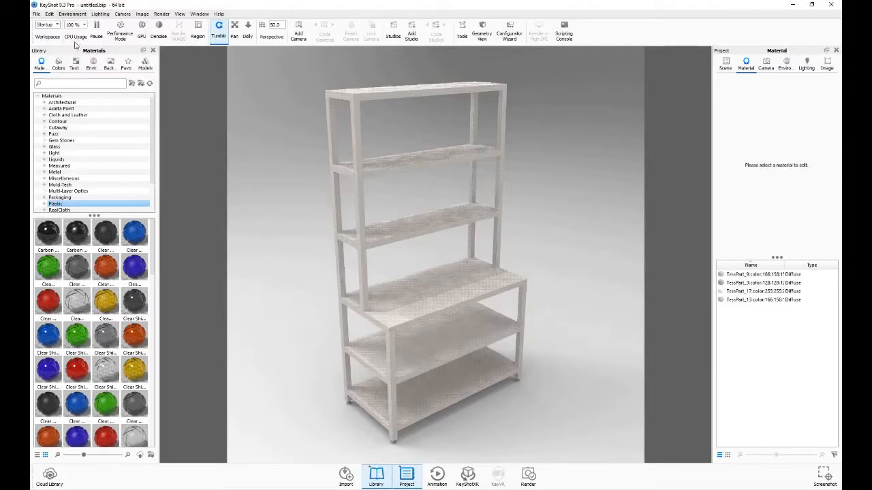
left_click(74, 14)
left_click(75, 55)
left_click(74, 14)
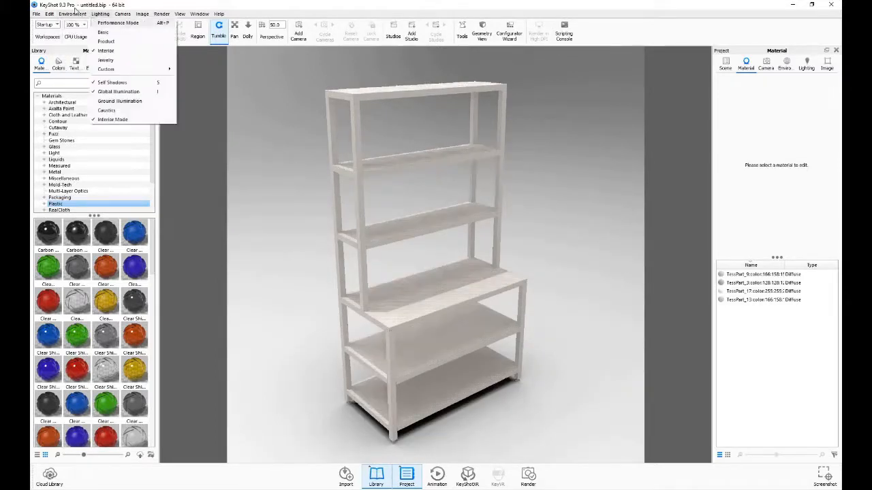
left_click(276, 225)
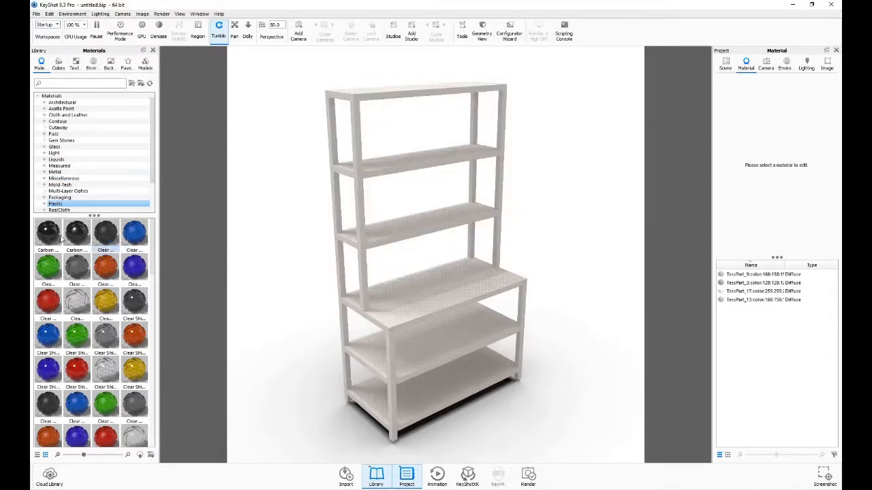
Step: Apply Carbon Fiber Gloss 5mm to the table's feet and a Stainless Steel Polished material to its frame and shelves
left_click_drag(48, 234, 357, 423)
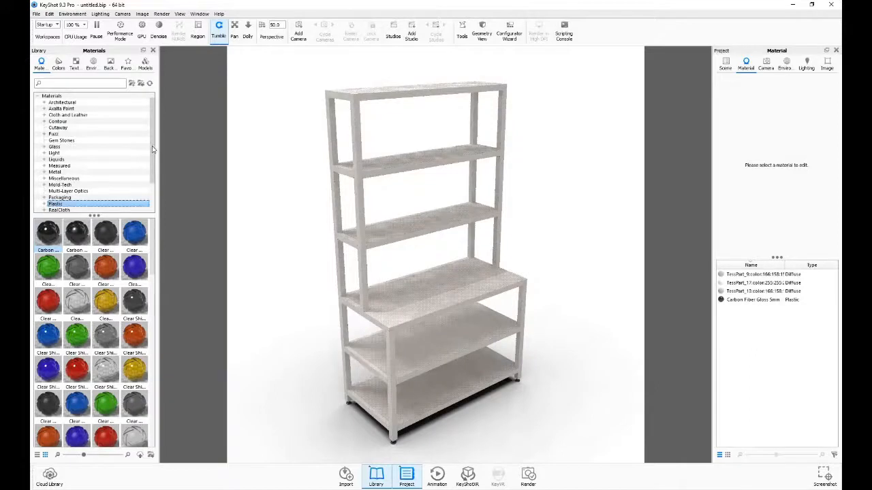
scroll(151, 161, "down", 2)
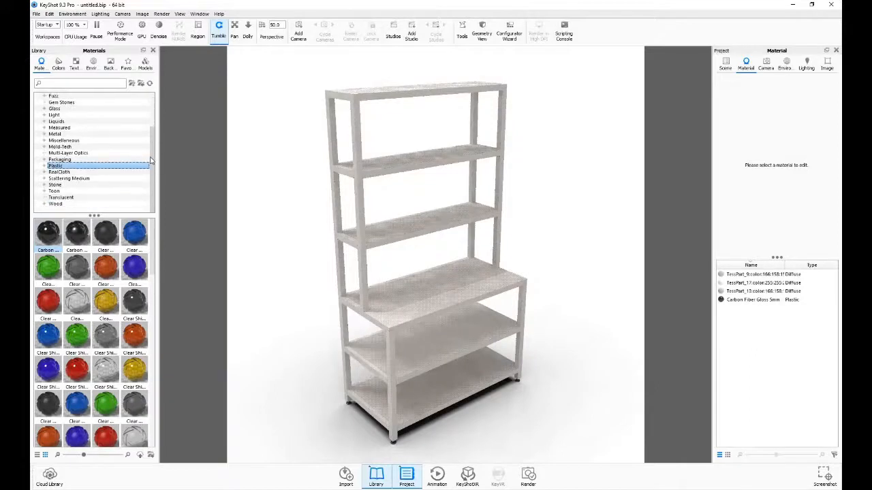
left_click(44, 134)
scroll(70, 200, "down", 1)
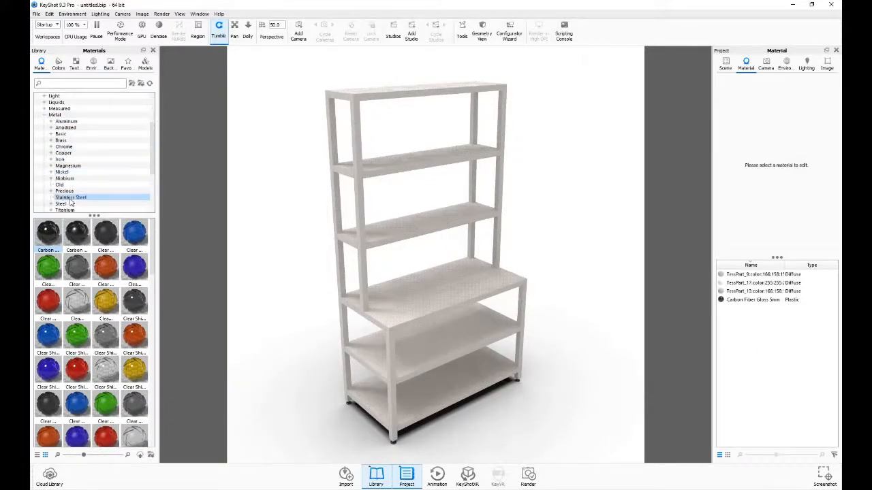
left_click(70, 198)
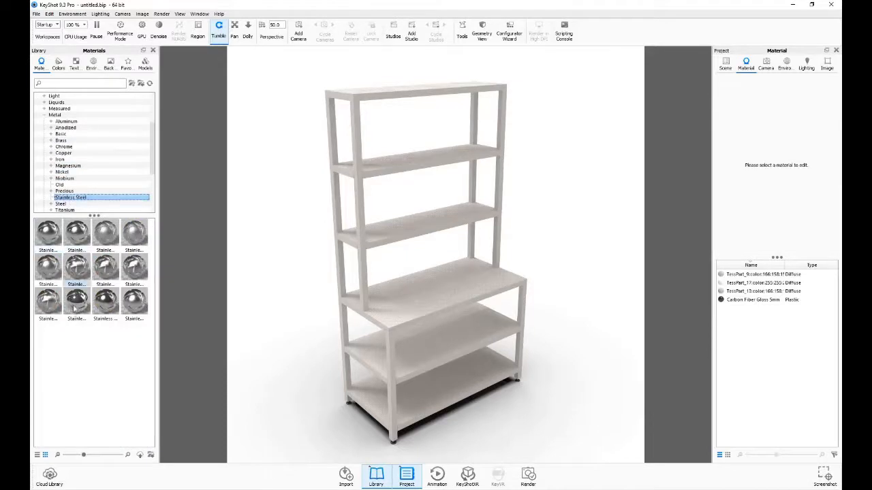
left_click_drag(75, 303, 405, 311)
left_click_drag(403, 310, 370, 368)
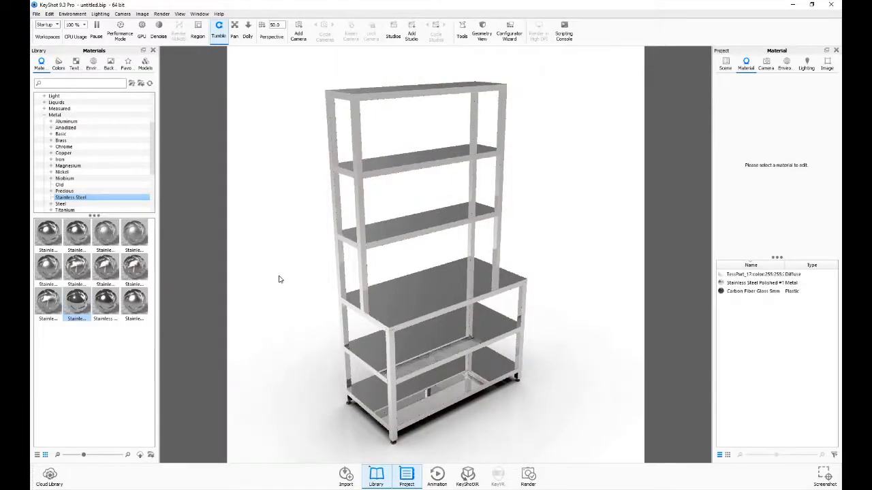
Step: Turn the table to show its opposite front corner and render it as a still image, fitting the whole picture in the render window
left_click_drag(417, 322, 287, 326)
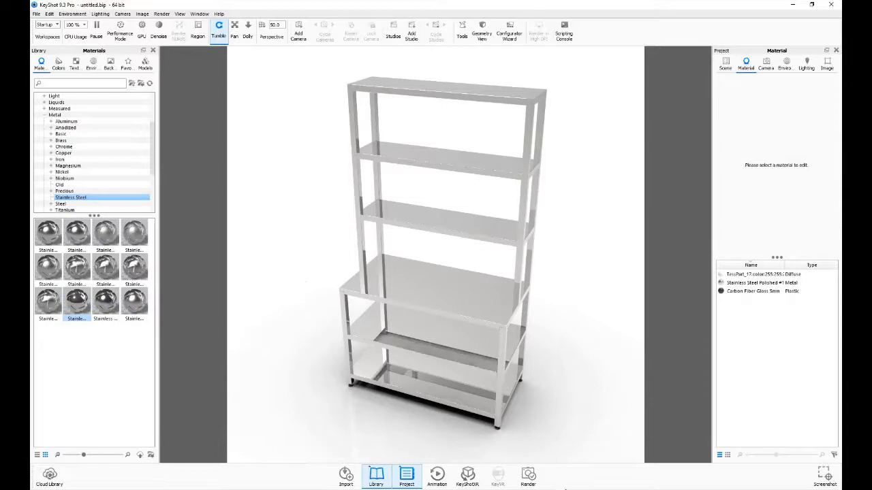
left_click(528, 476)
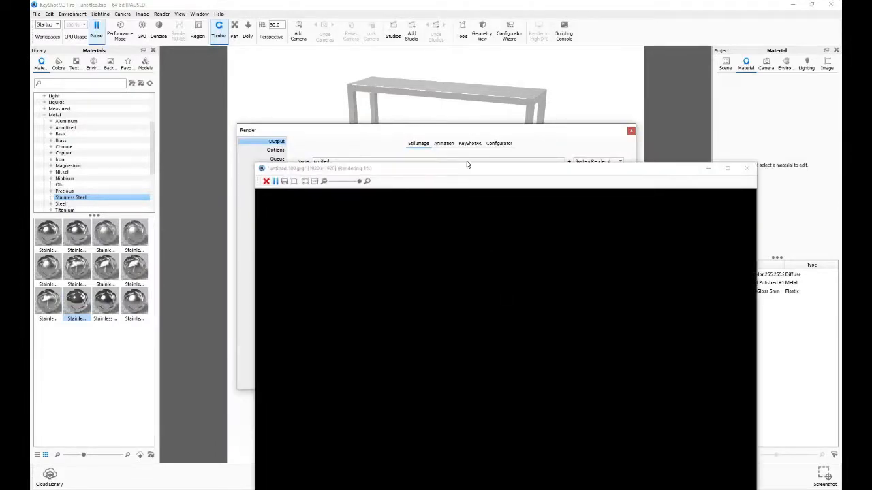
left_click_drag(467, 165, 434, 26)
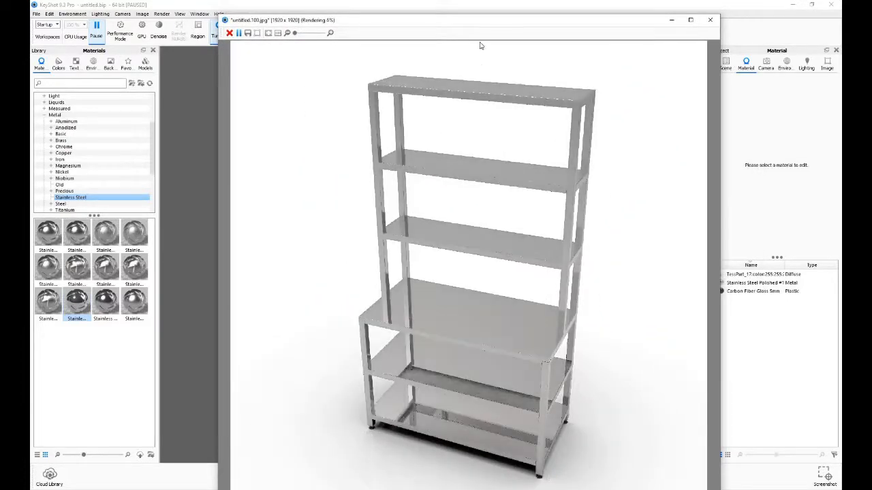
left_click_drag(478, 15, 446, 7)
scroll(475, 154, "down", 3)
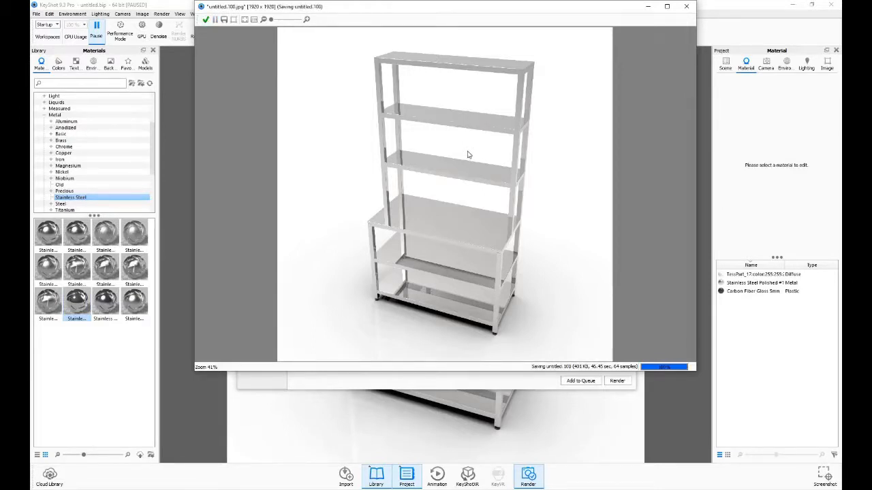
Step: Start saving the finished render as a JPEG and choose the Table folder on drive D as its destination
left_click(233, 20)
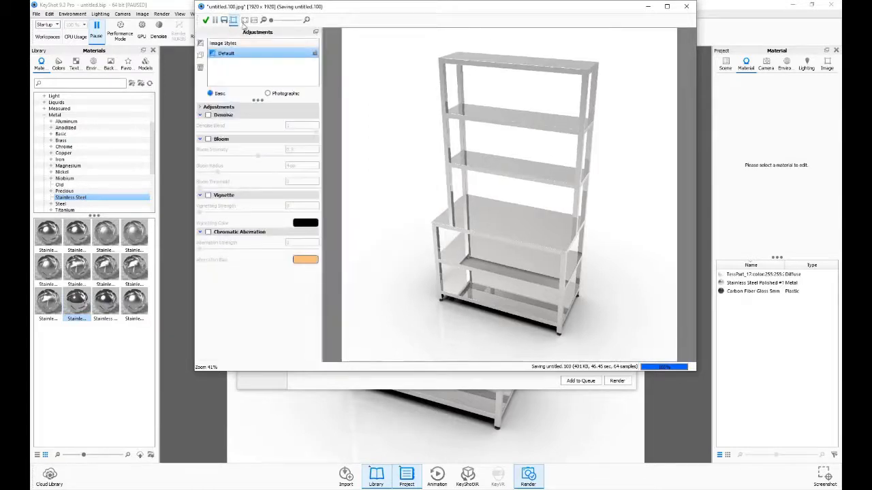
left_click(234, 20)
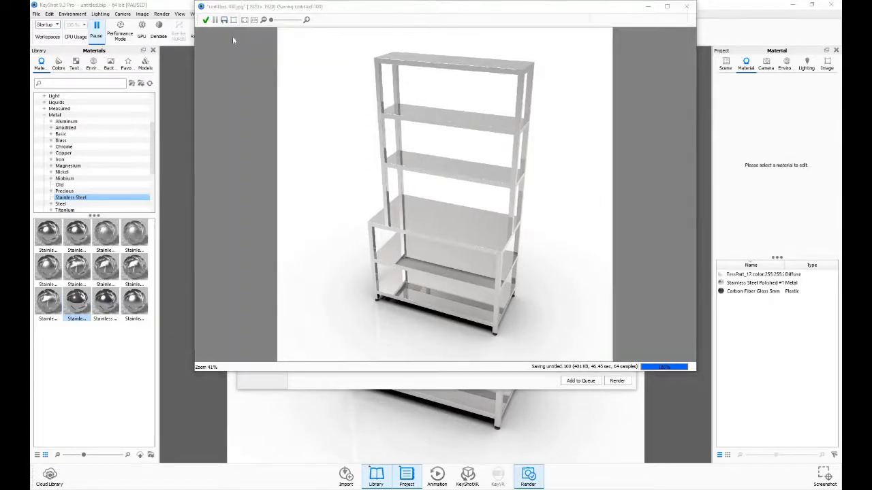
left_click(224, 19)
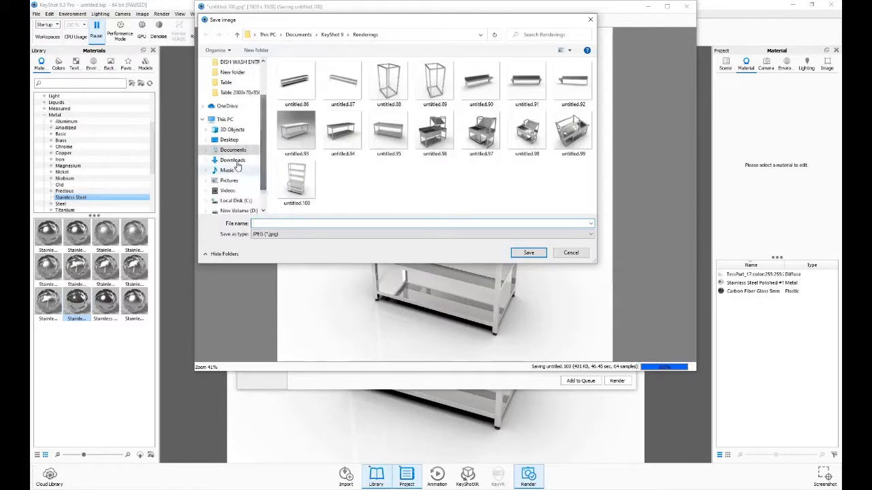
scroll(245, 192, "down", 1)
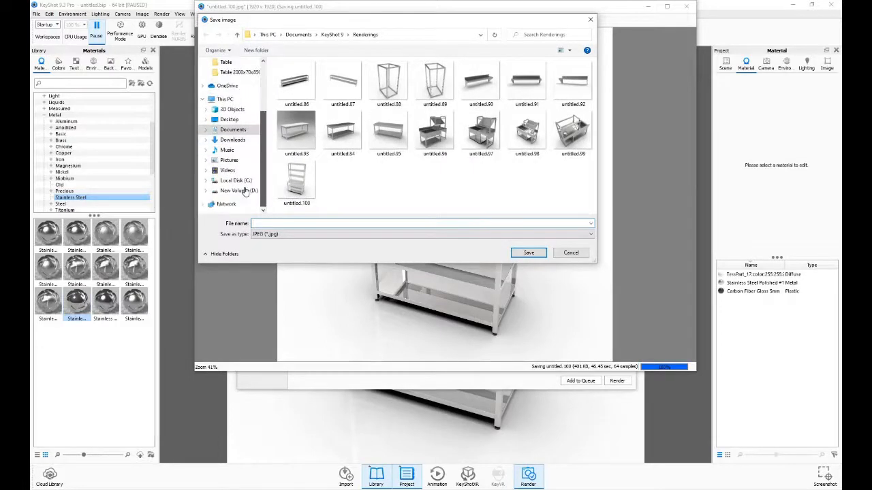
left_click(239, 191)
double_click(289, 120)
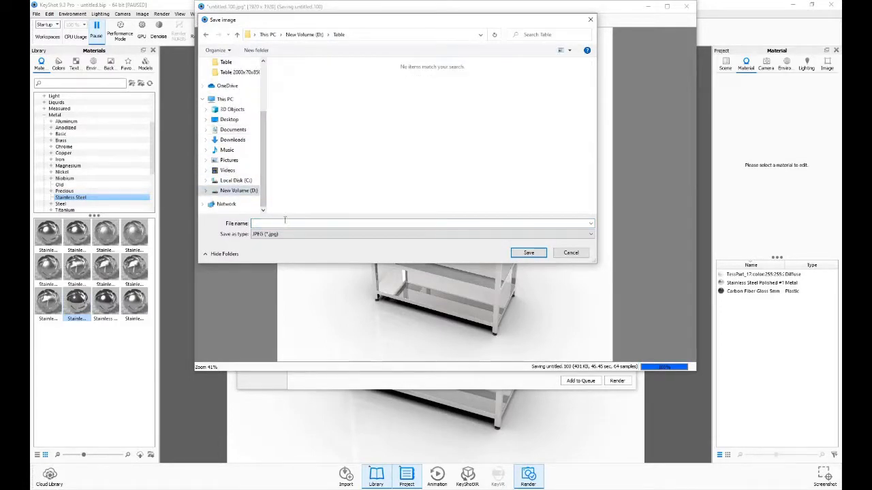
Step: Save the finished render as a JPEG named Table Assembly and close the render output and settings windows
left_click(284, 220)
type("t")
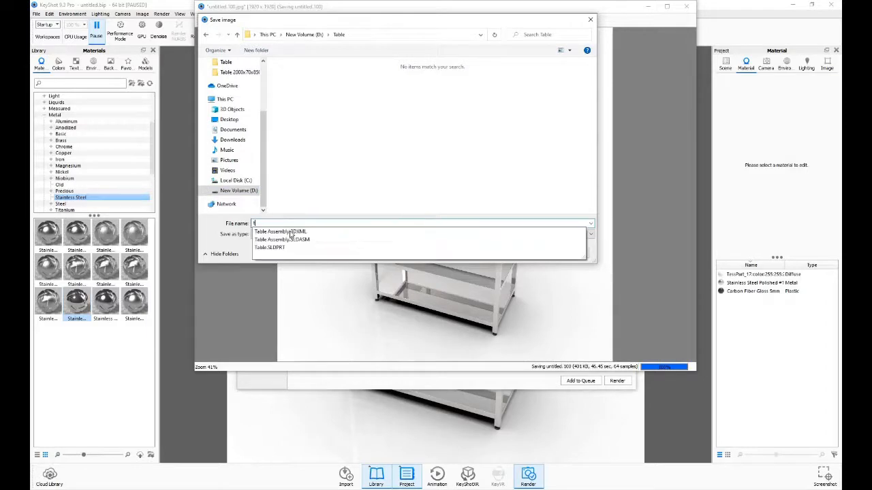
left_click(291, 233)
left_click(310, 223)
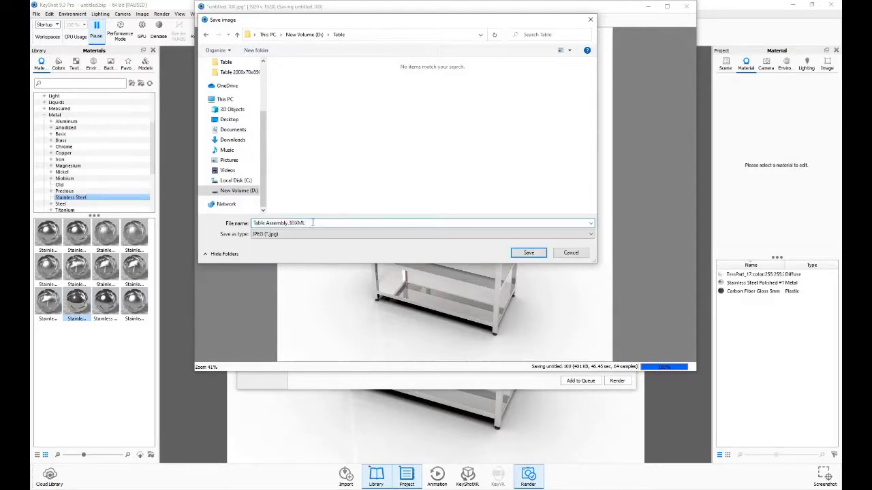
key("BackSpace")
key("BackSpace")
key("BackSpace")
key("BackSpace")
key("BackSpace")
key("BackSpace")
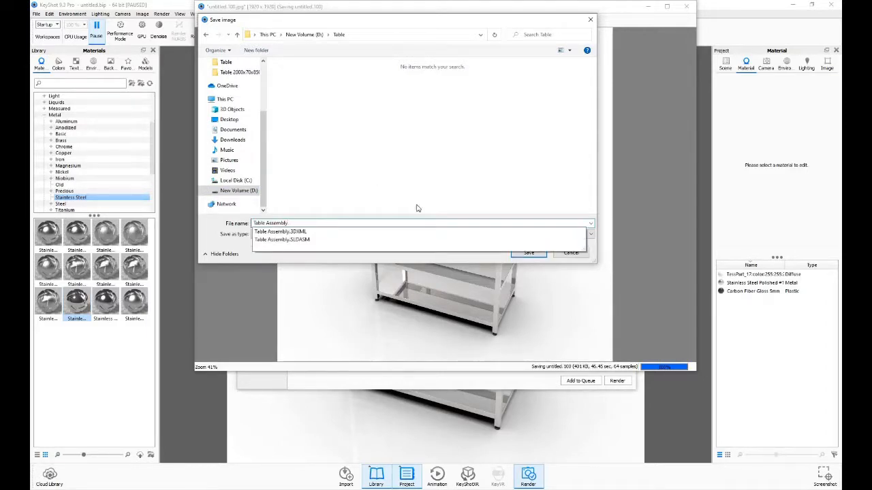
left_click(527, 253)
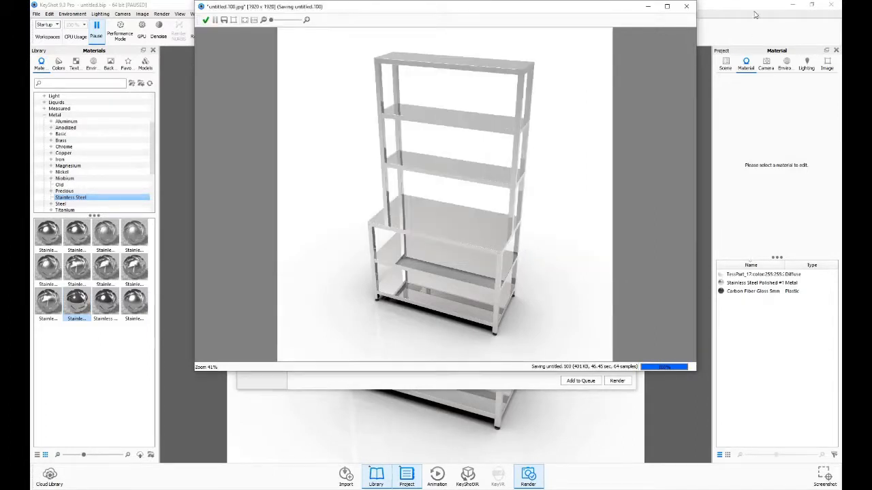
left_click(686, 6)
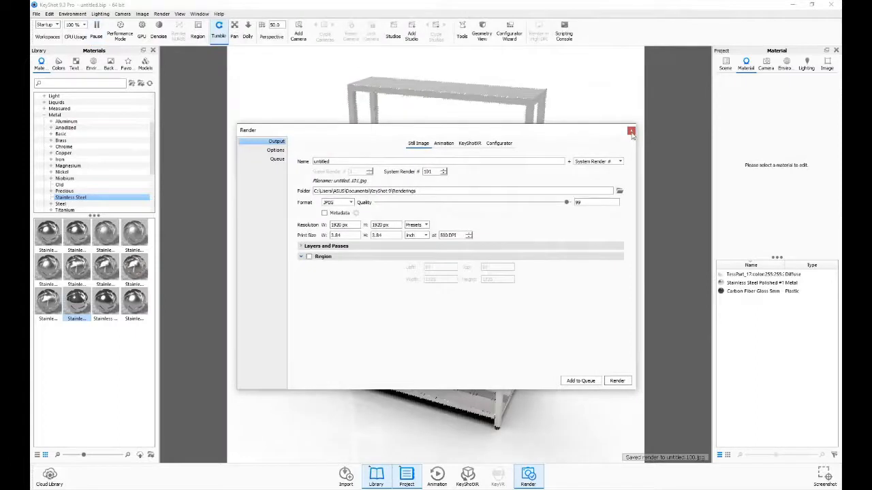
left_click(631, 132)
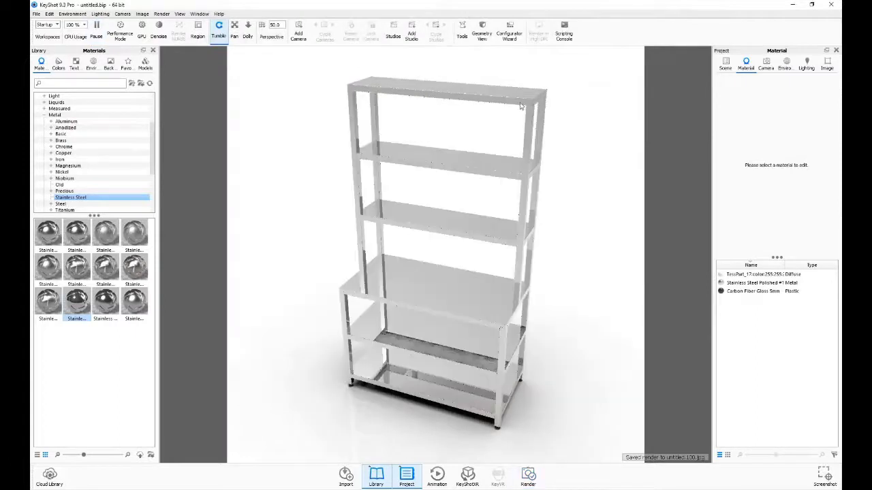
Step: Replace the material of the table's frame and shelves with Niobium Polished
left_click(74, 181)
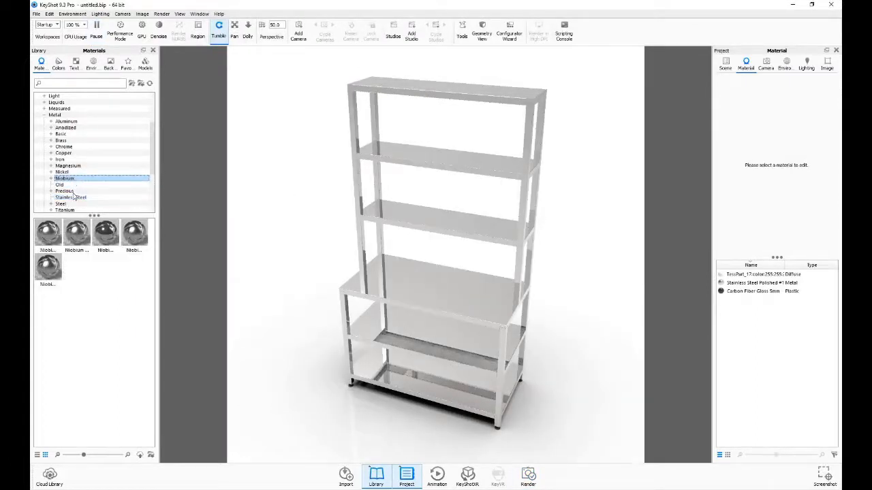
scroll(68, 196, "down", 2)
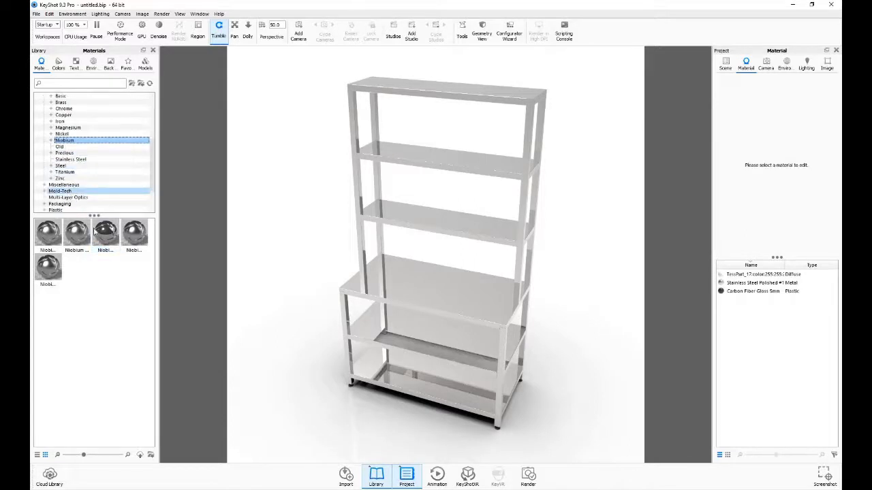
left_click_drag(105, 233, 399, 294)
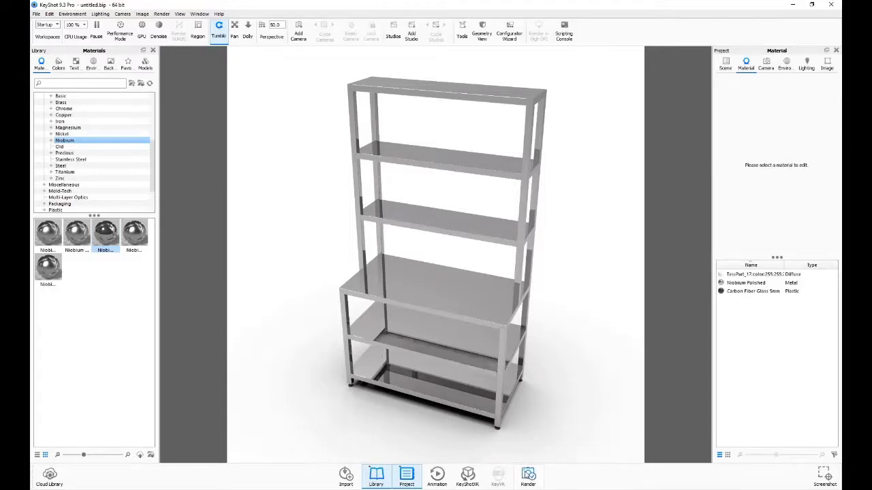
Step: Render the niobium table as a 1920 x 1920 px JPEG still and fit the whole picture in the render window
left_click(528, 475)
left_click(617, 393)
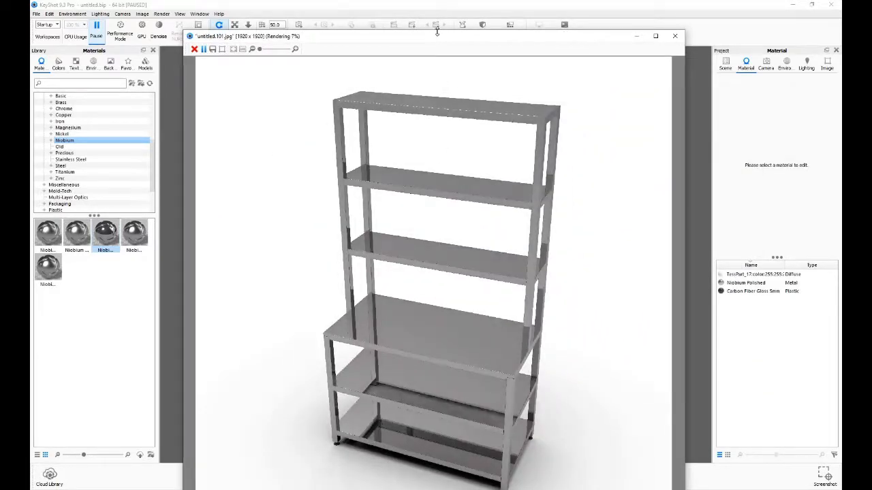
mouse_move(436, 32)
left_mouse_down()
mouse_move(437, 112)
mouse_move(439, 49)
left_mouse_up()
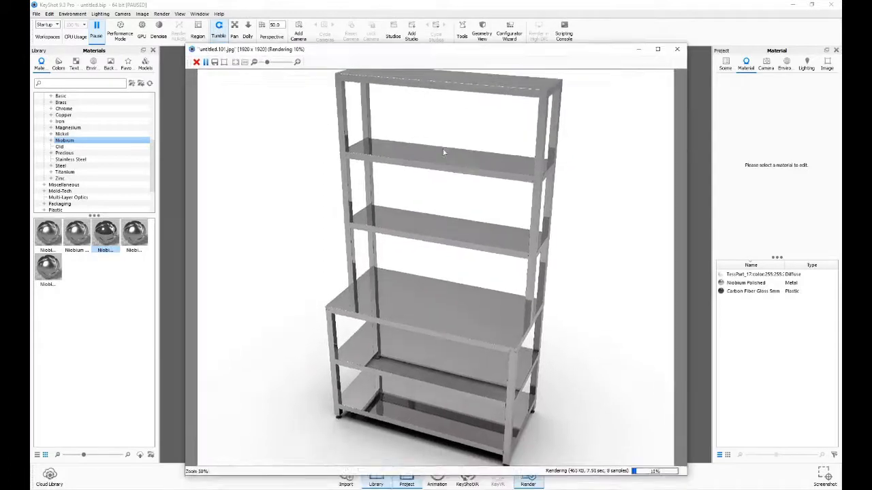
scroll(463, 176, "down", 1)
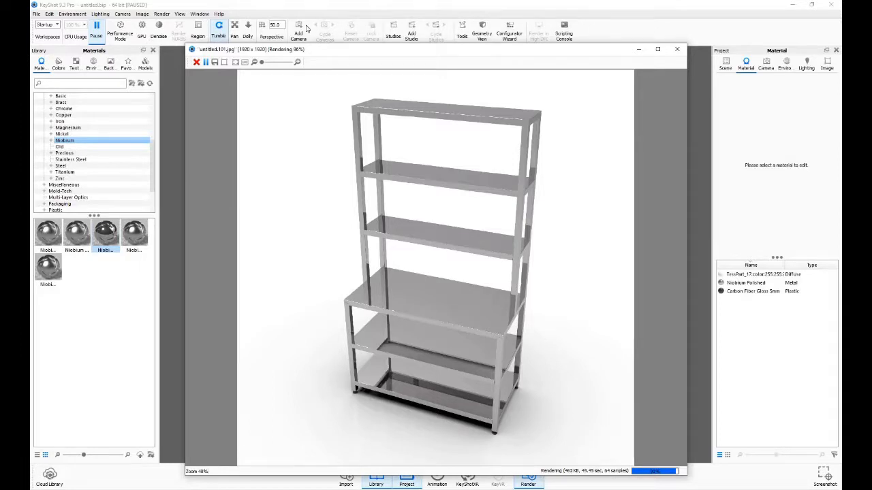
Step: Save the niobium render as Table Assembly 1 in JPEG format in drive D's Table folder, and close the render windows
left_click(216, 62)
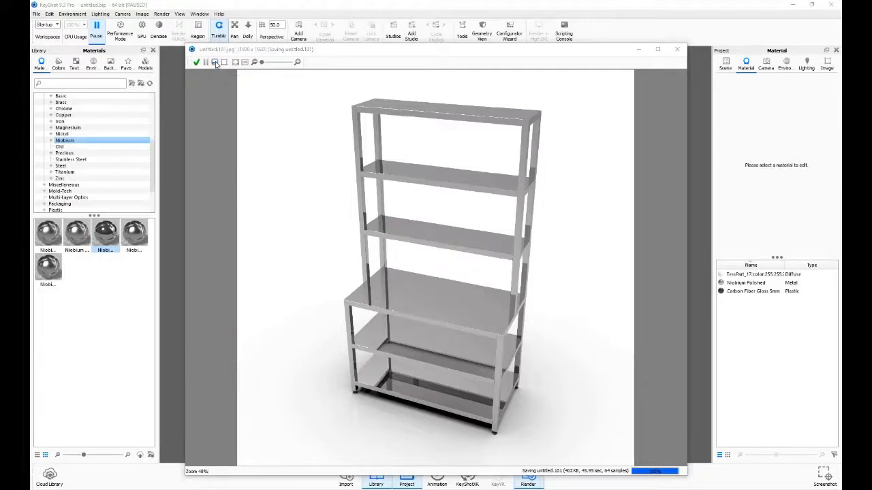
scroll(239, 204, "down", 2)
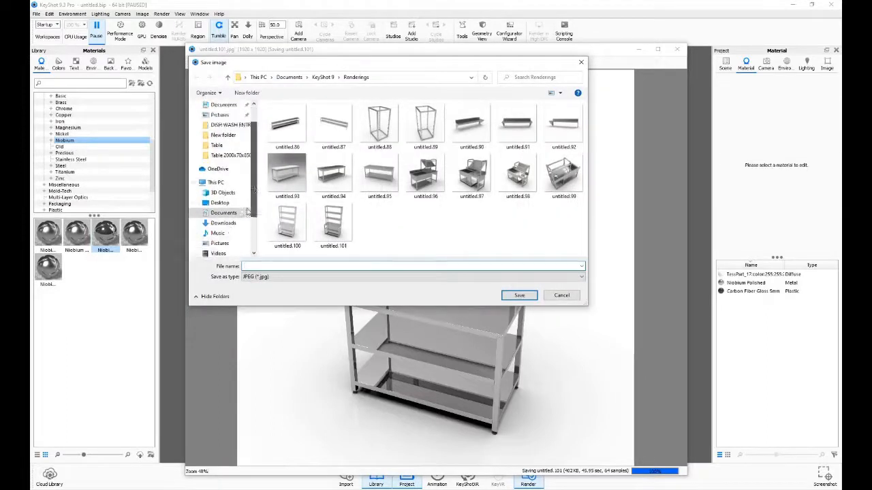
left_click(223, 254)
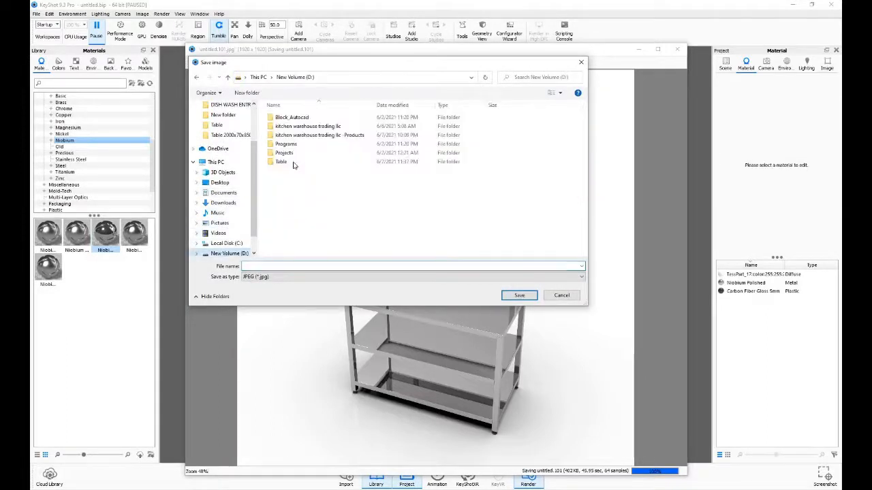
double_click(296, 164)
left_click(295, 146)
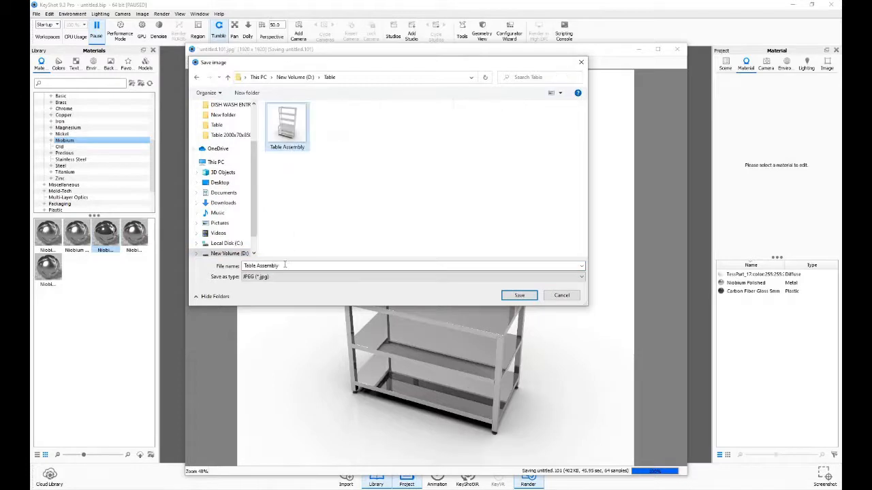
left_click(290, 266)
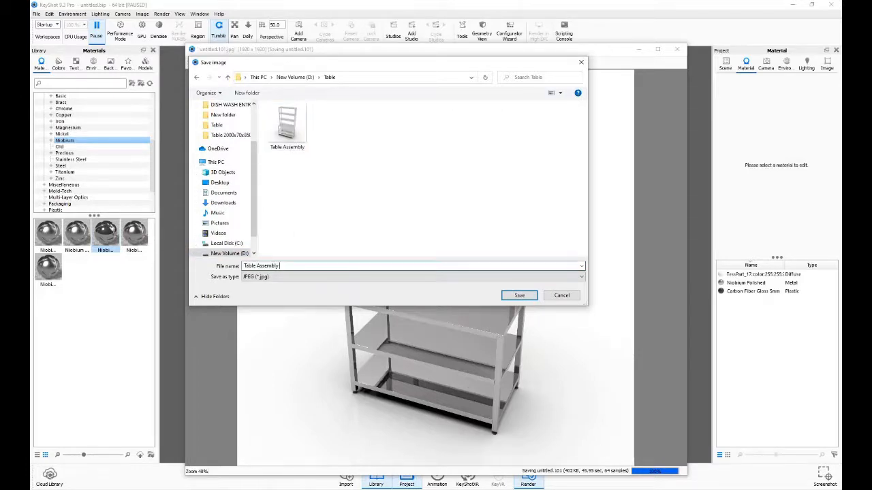
type("1")
key("Return")
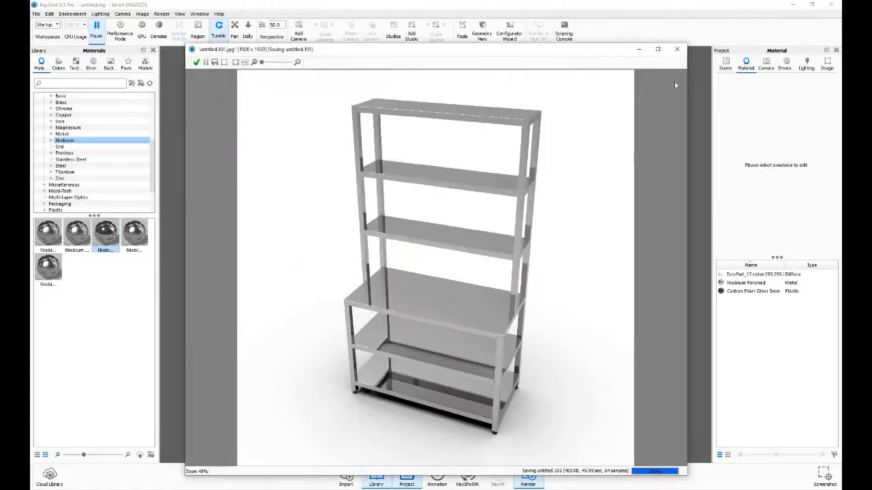
left_click(677, 50)
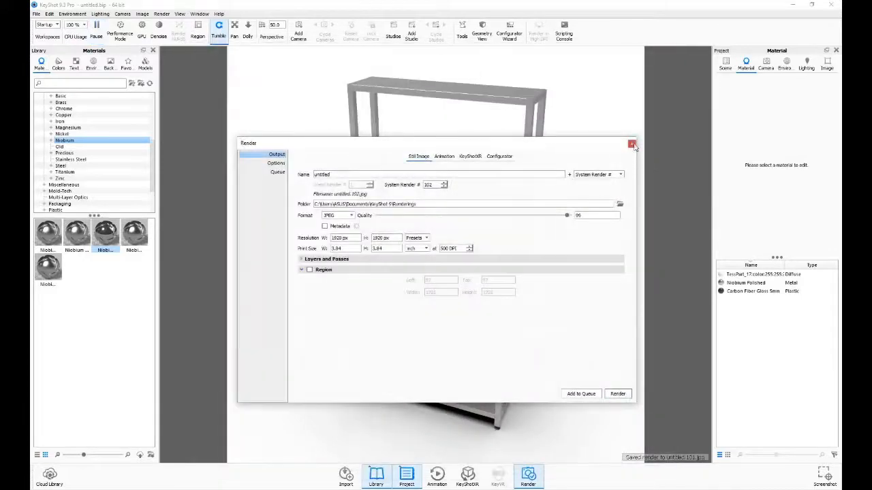
left_click(637, 144)
Step: Turn the table to a lower view showing more of its end side, and render that view as a still image
left_click_drag(597, 252, 547, 224)
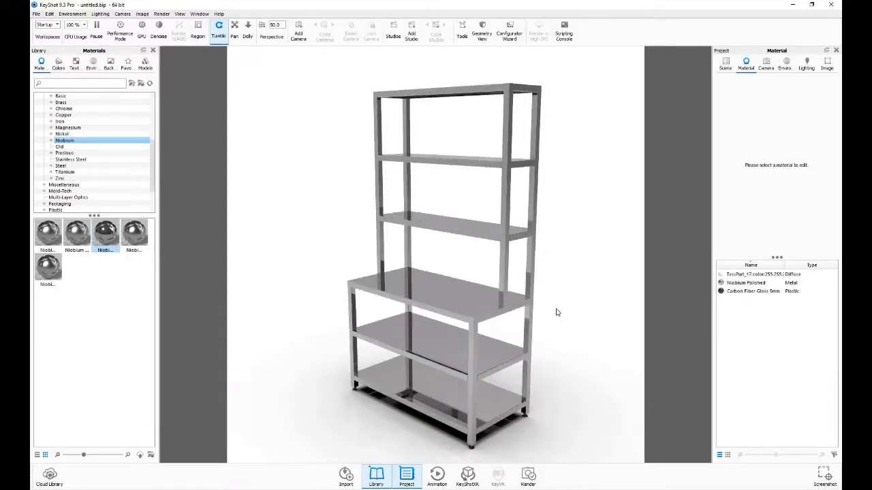
scroll(537, 306, "up", 1)
left_click_drag(536, 305, 583, 298)
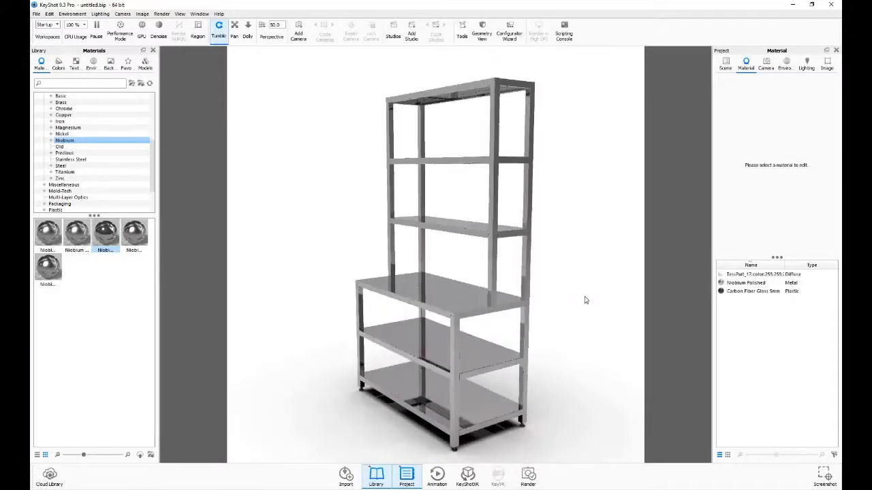
left_click(528, 475)
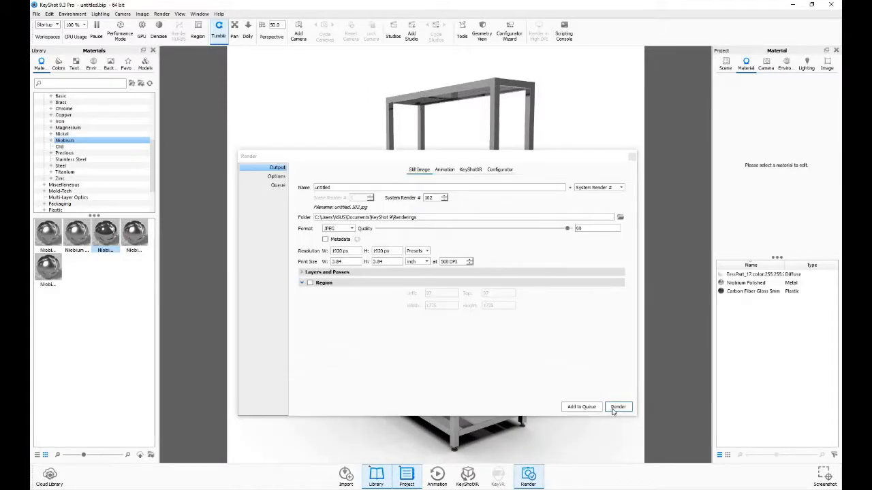
left_click(617, 407)
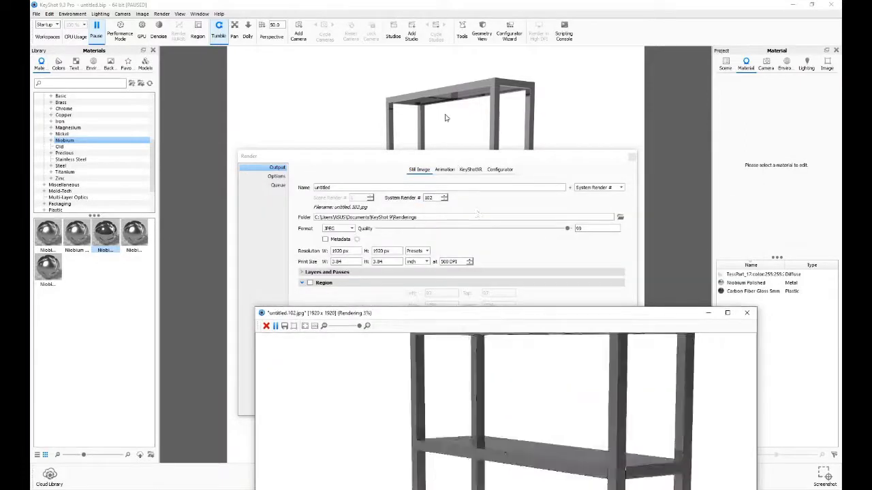
scroll(460, 171, "down", 2)
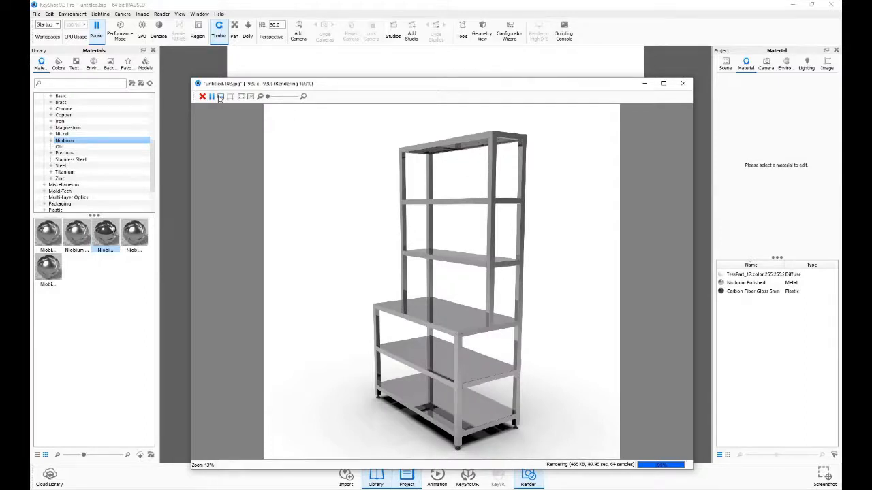
Step: Save the new view's render as Table Assembly 2 in JPEG format in drive D's Table folder, and close the render windows
left_click(220, 96)
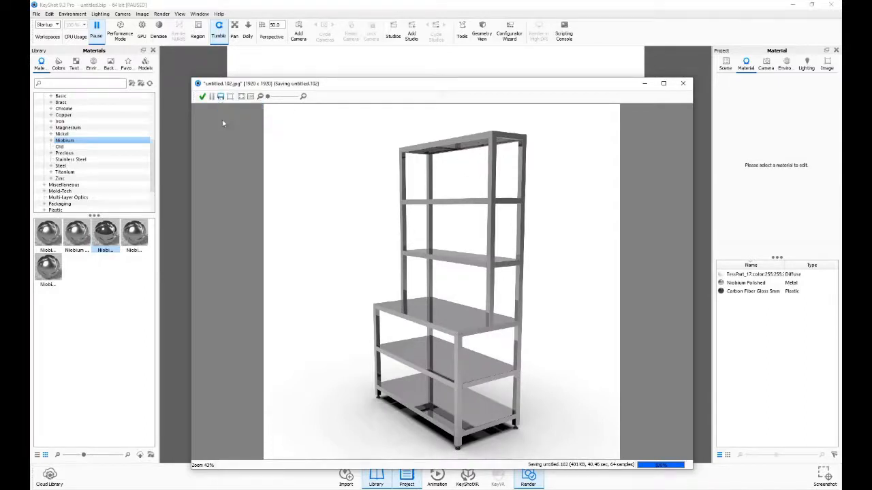
scroll(238, 259, "down", 2)
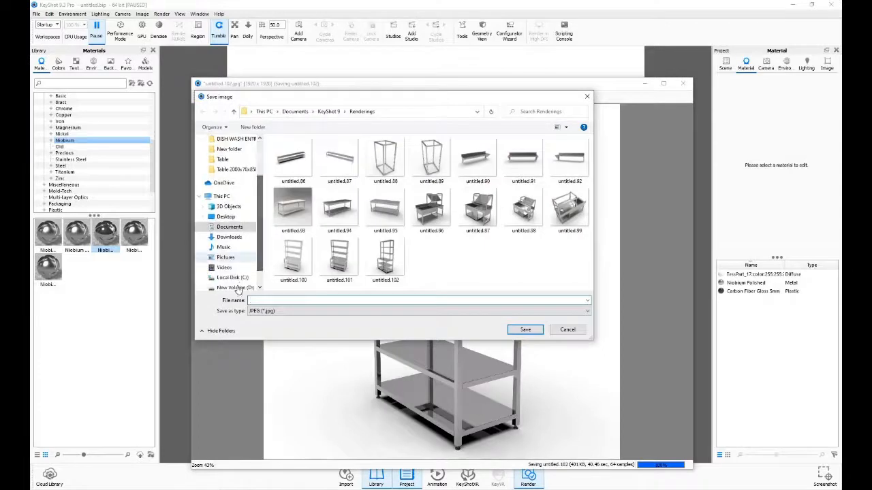
left_click(235, 287)
double_click(289, 197)
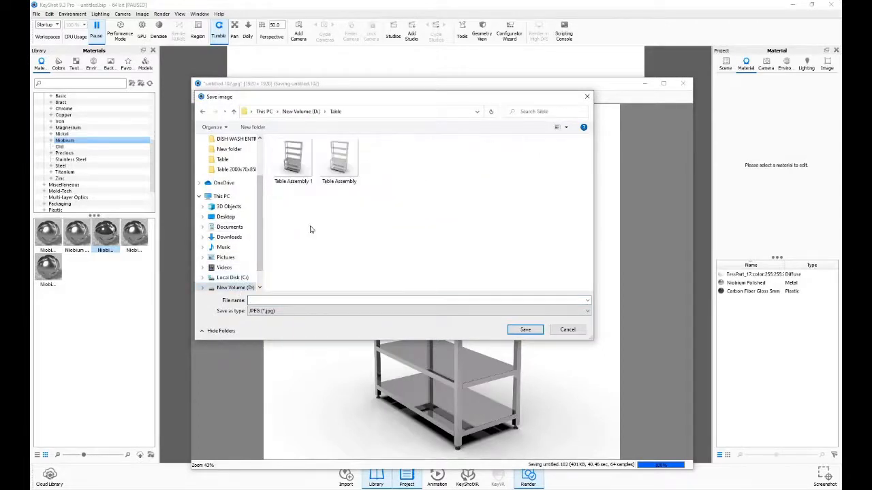
left_click(335, 183)
left_click(293, 162)
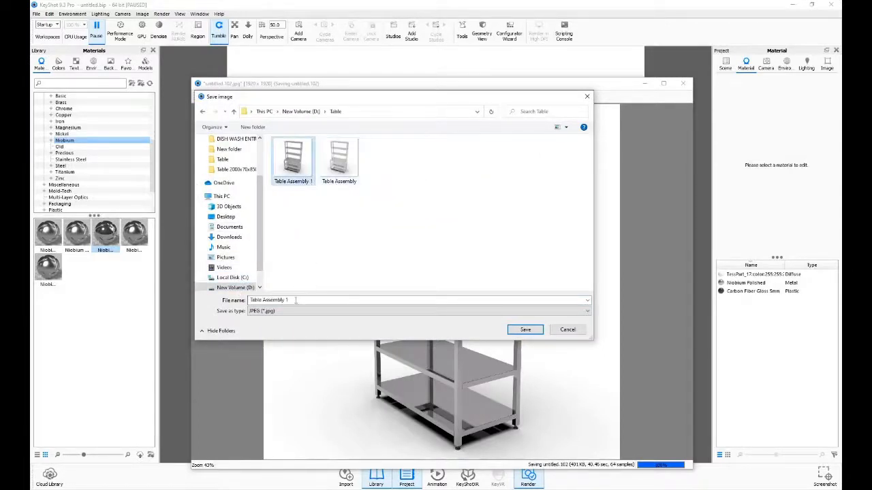
left_click(298, 301)
key("BackSpace")
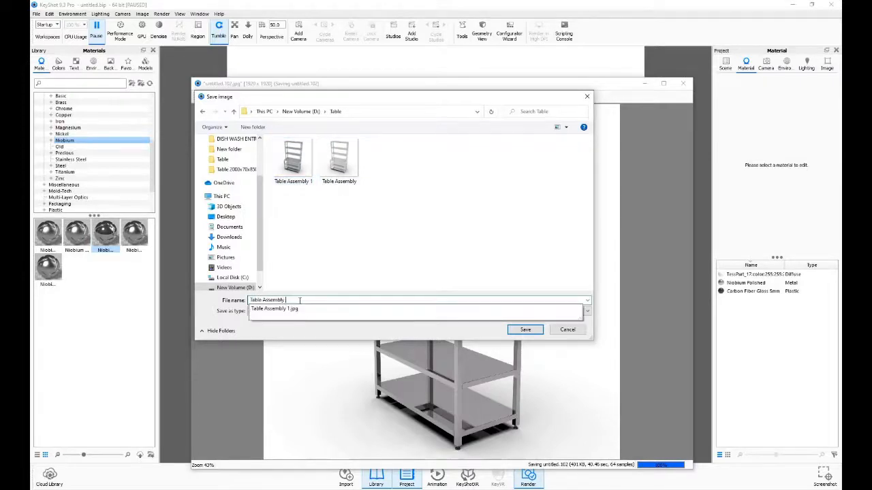
type("2")
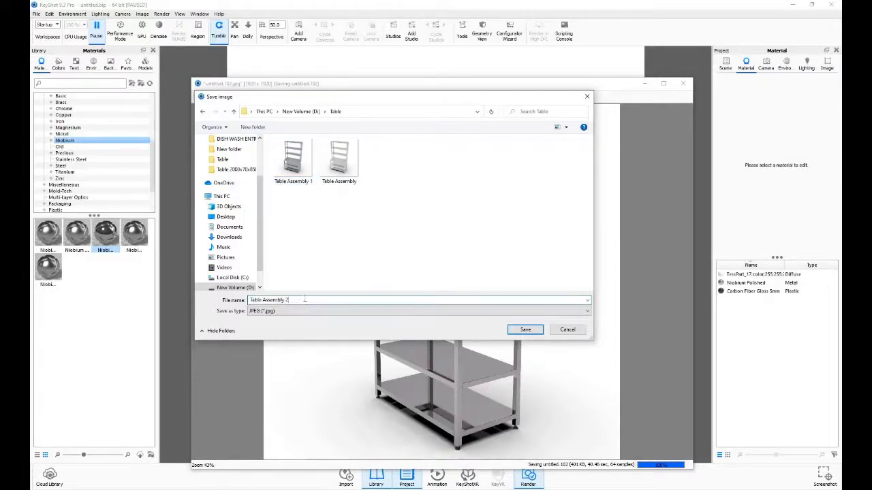
left_click(524, 329)
left_click(683, 85)
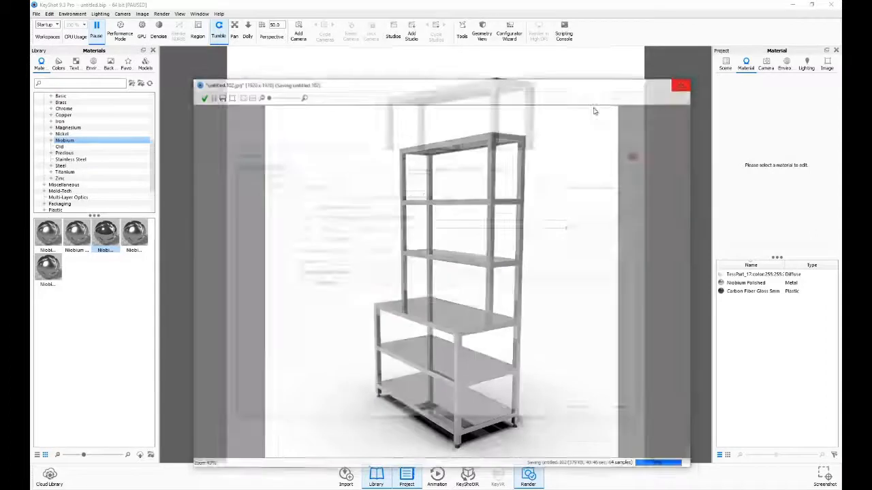
left_click(631, 157)
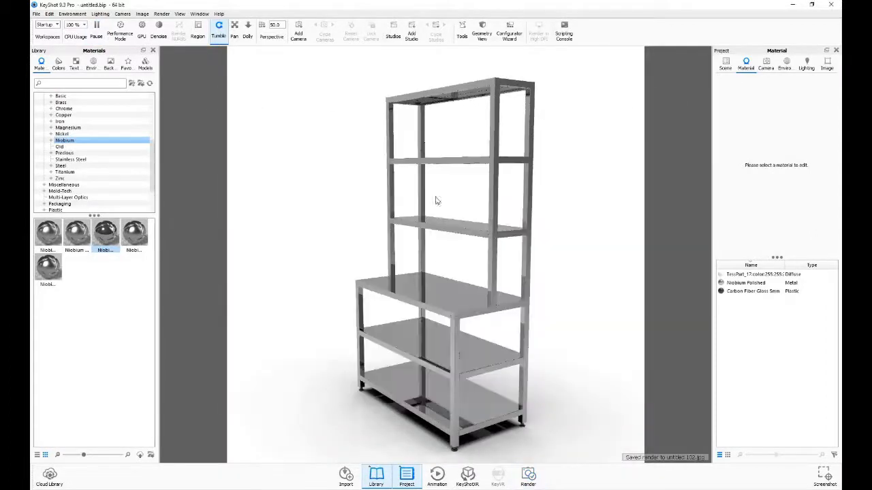